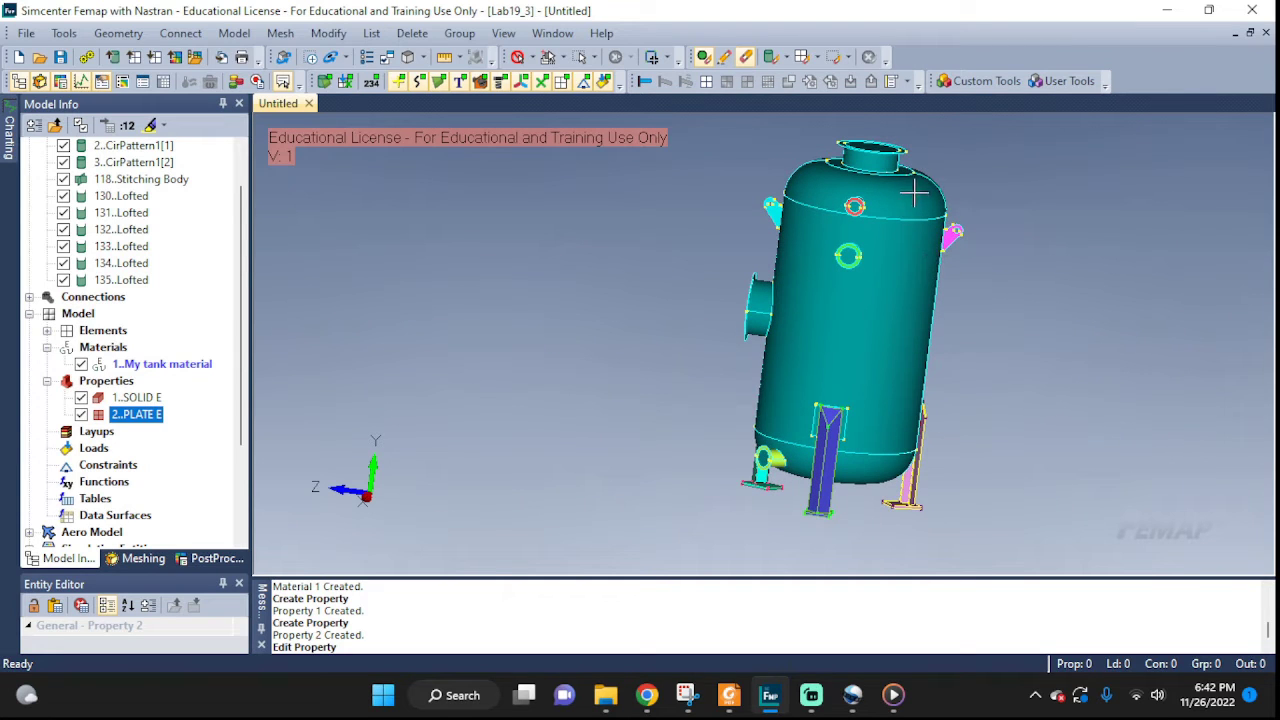
# Orbit and zoom the tank to inspect its three legs from several sides
pyautogui.moveTo(917, 250); pyautogui.dragTo(908, 333, button='middle')
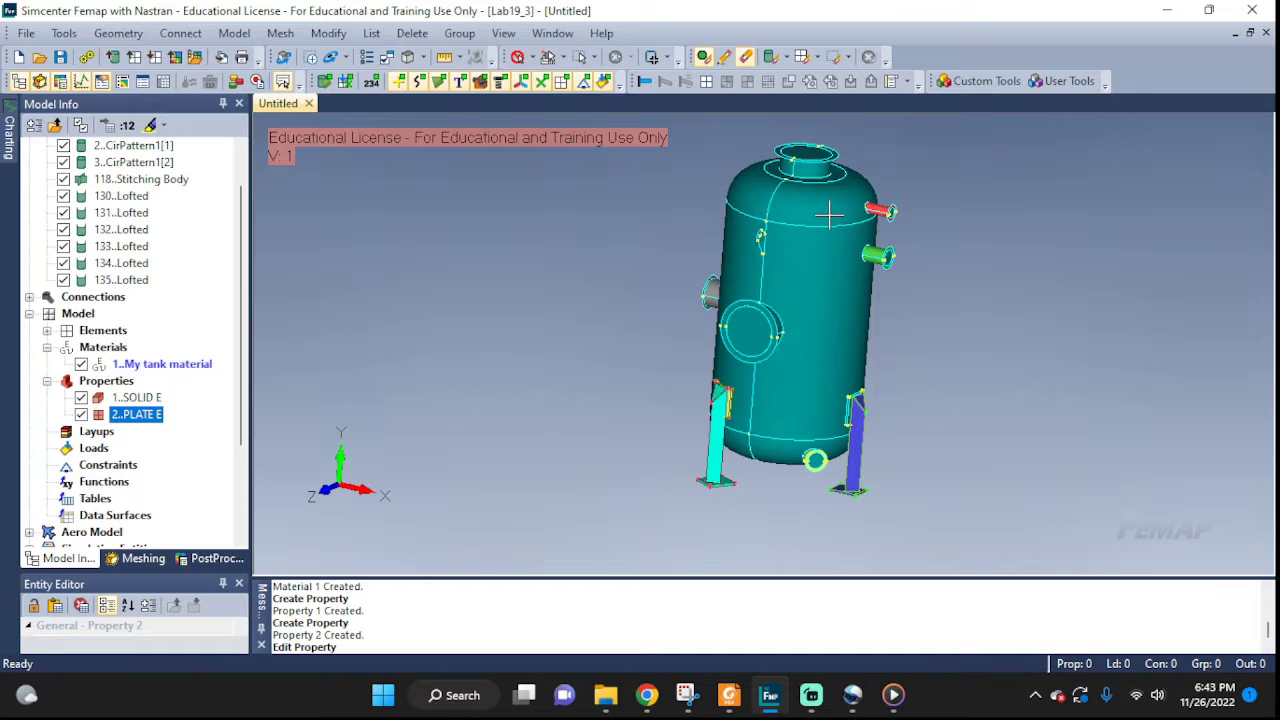
pyautogui.scroll(2, 838, 201)
pyautogui.scroll(-2, 843, 315)
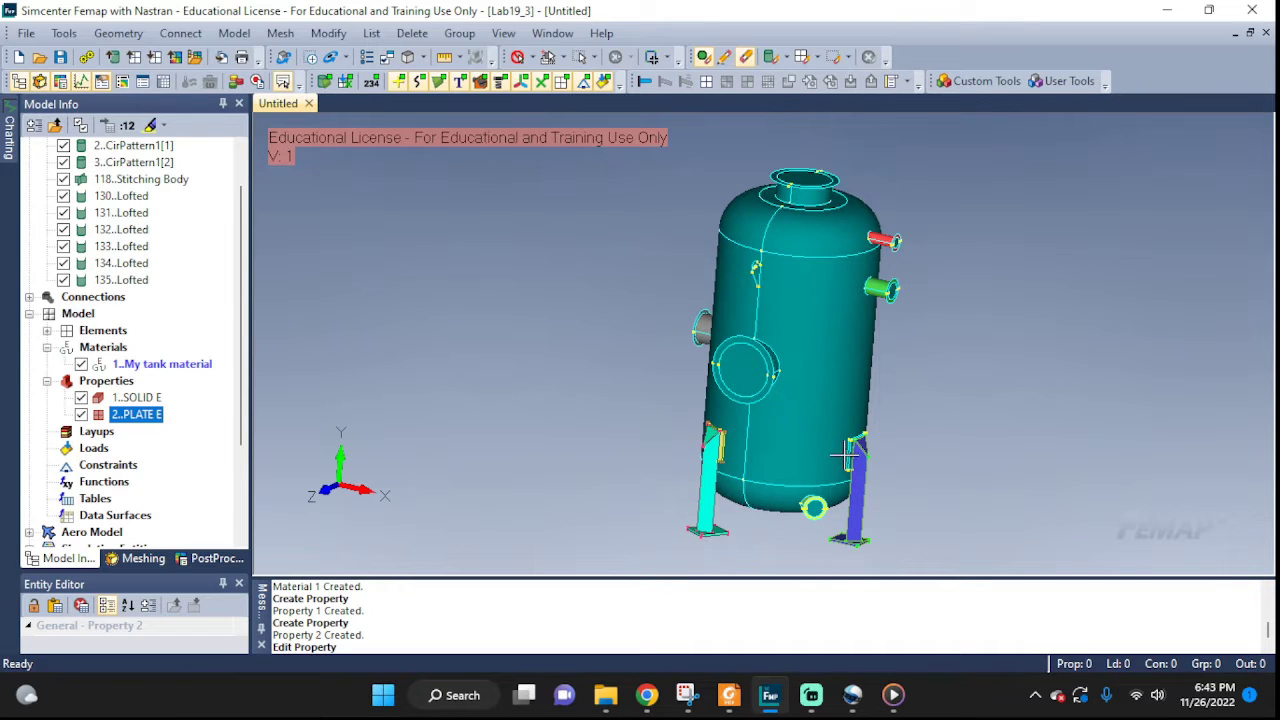
pyautogui.moveTo(845, 455); pyautogui.dragTo(890, 432, button='middle')
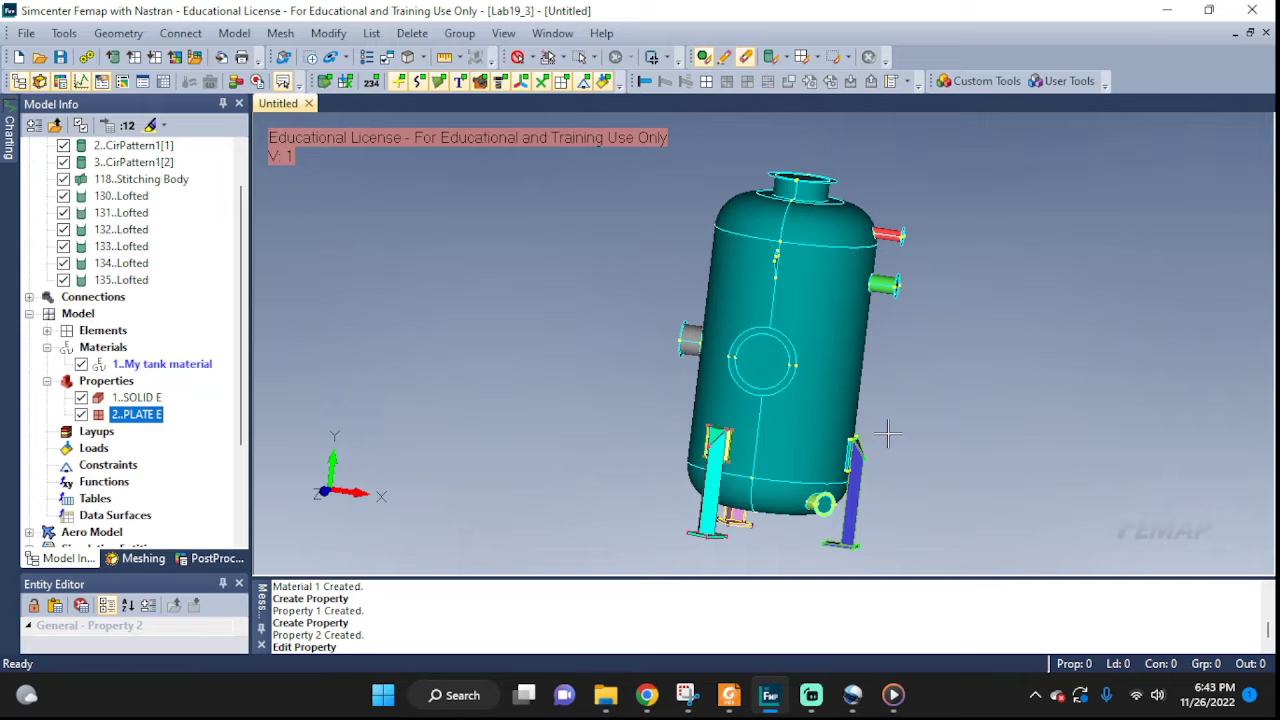
pyautogui.scroll(3, 872, 463)
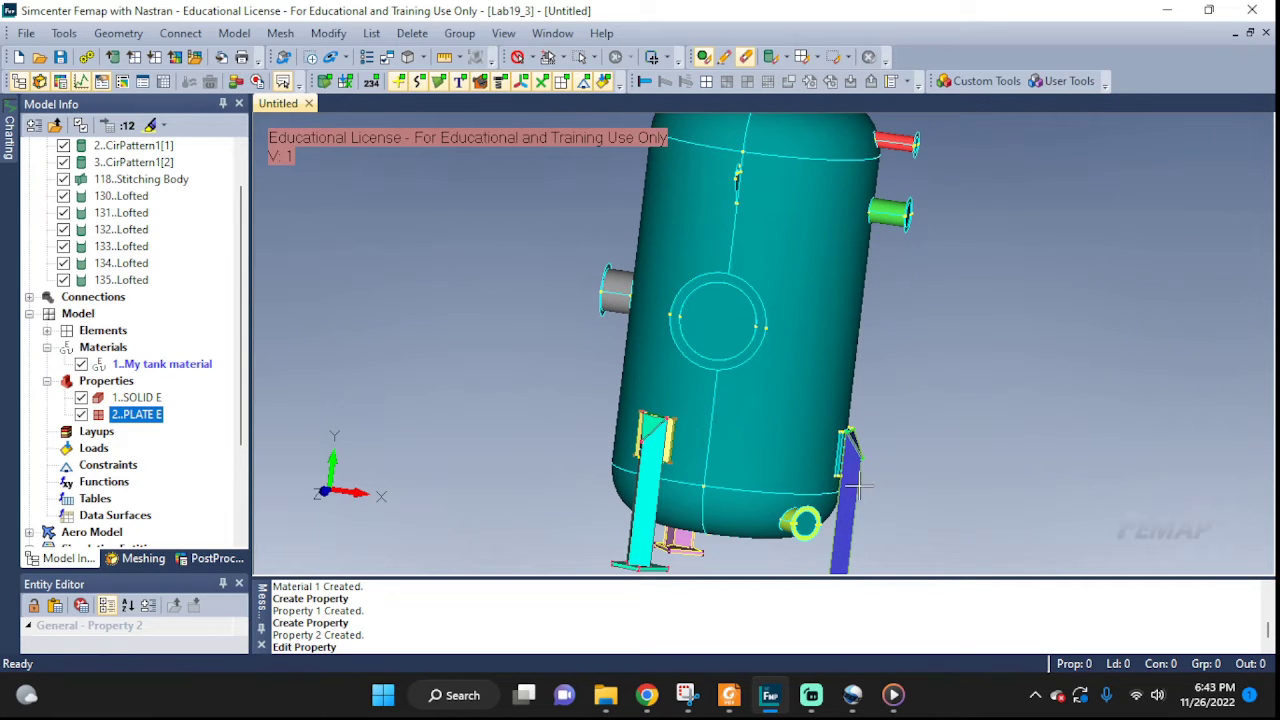
pyautogui.click(234, 33)
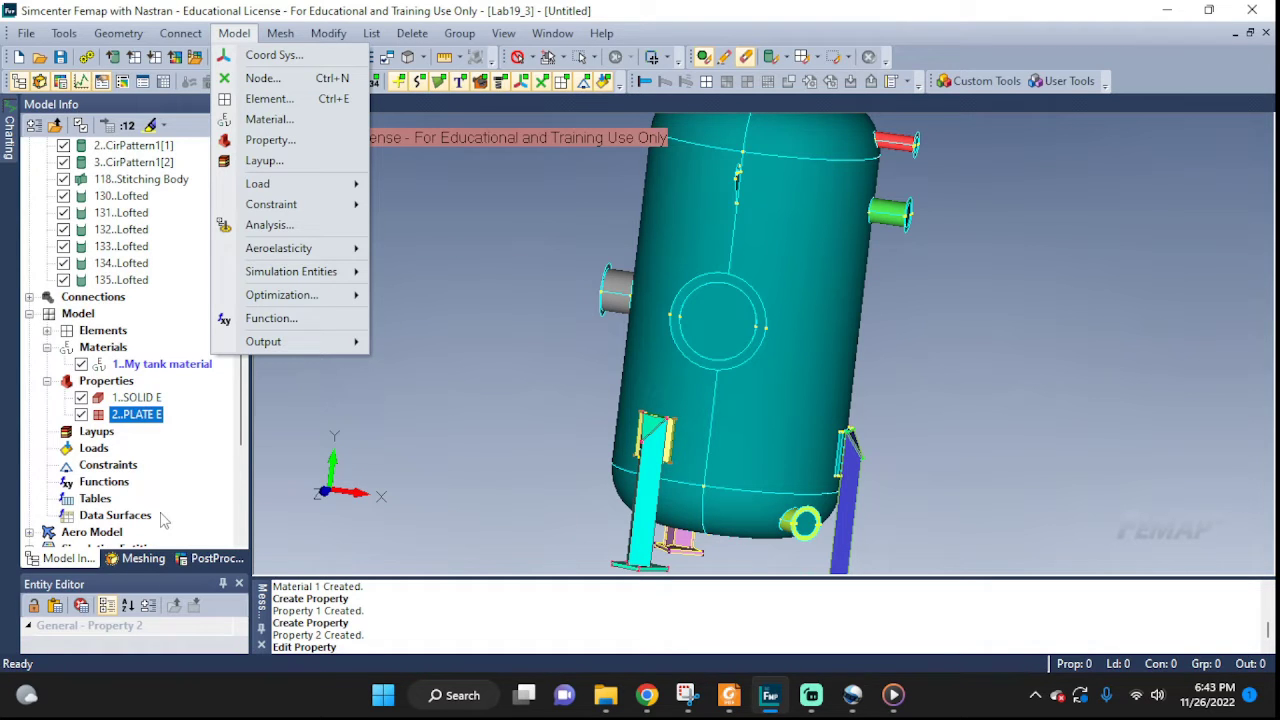
pyautogui.click(848, 466)
pyautogui.moveTo(848, 466); pyautogui.dragTo(843, 347, button='middle')
pyautogui.moveTo(822, 493); pyautogui.dragTo(829, 367, button='middle')
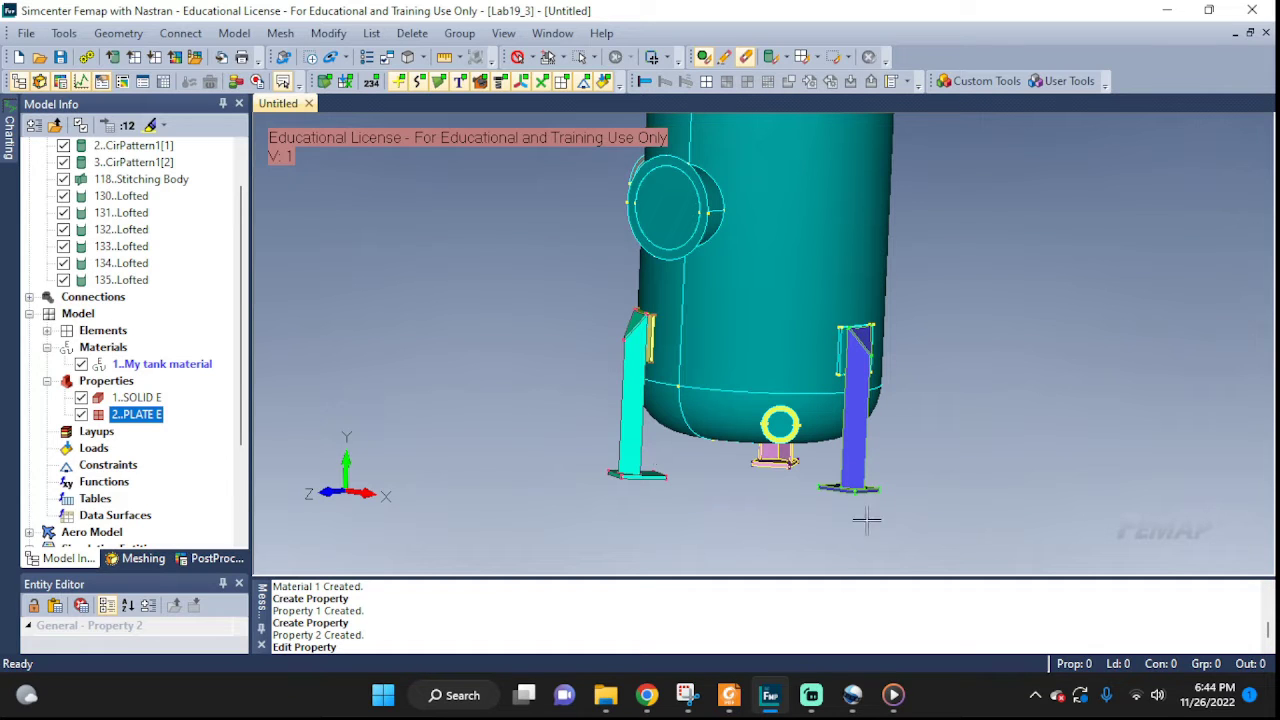
# Select leg solids 1, 3 and 2 for mesh sizing on solids
pyautogui.click(280, 33)
pyautogui.moveTo(313, 78)
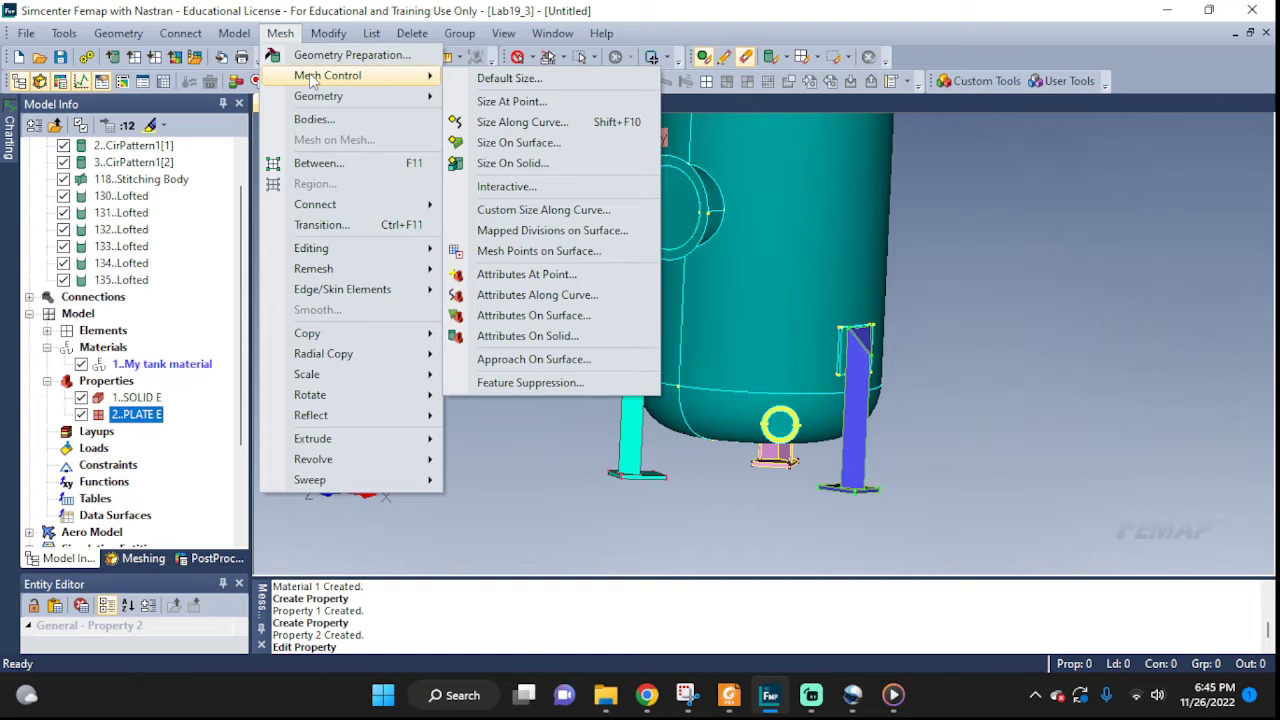
pyautogui.click(552, 163)
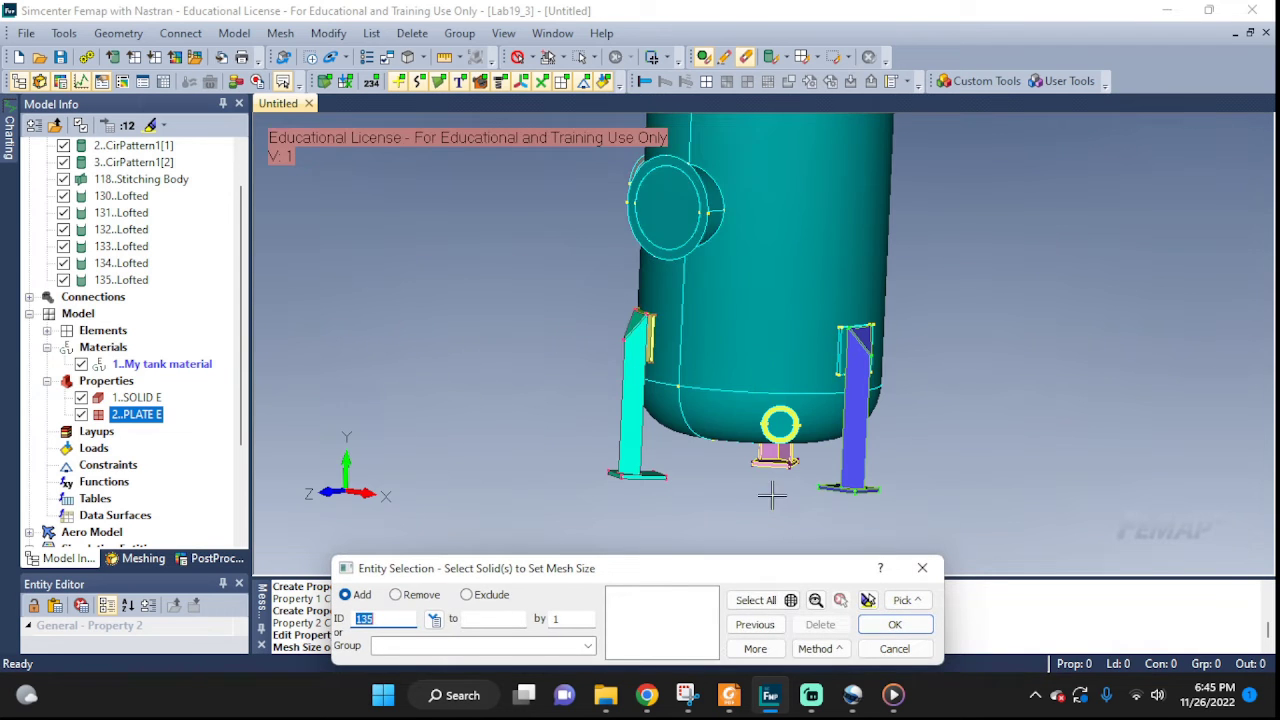
pyautogui.click(857, 432)
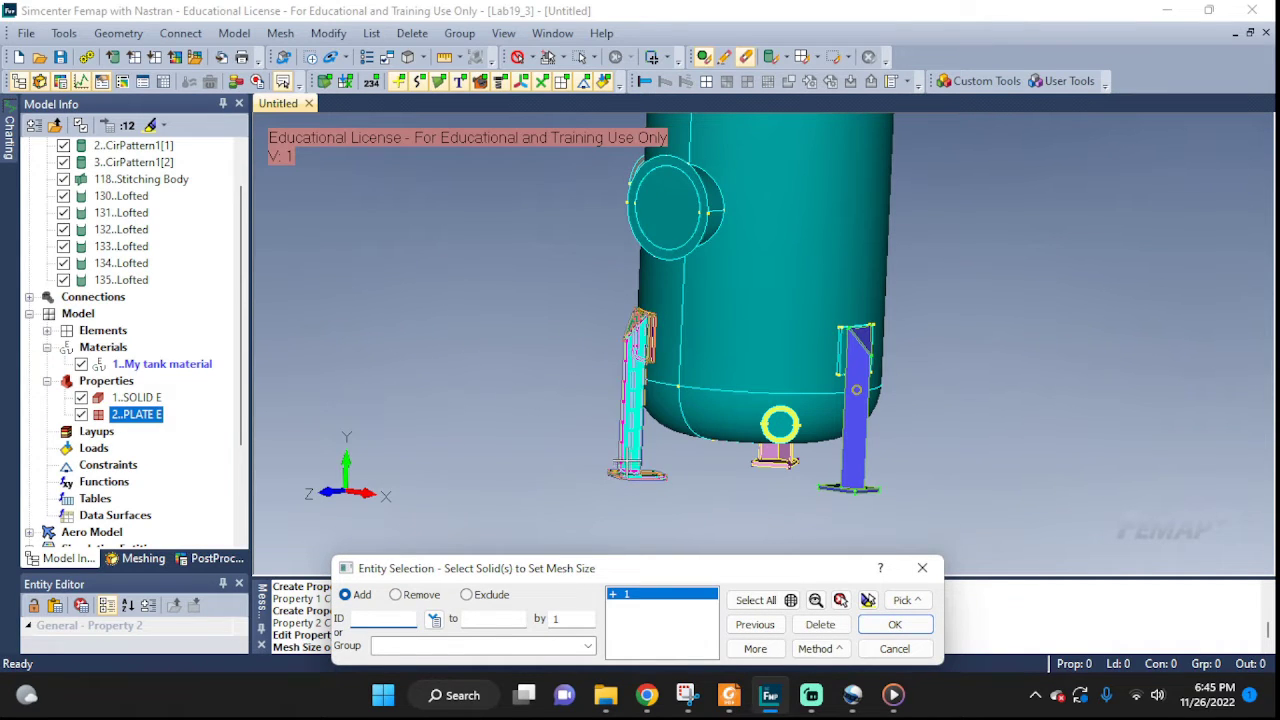
pyautogui.click(630, 462)
pyautogui.click(785, 463)
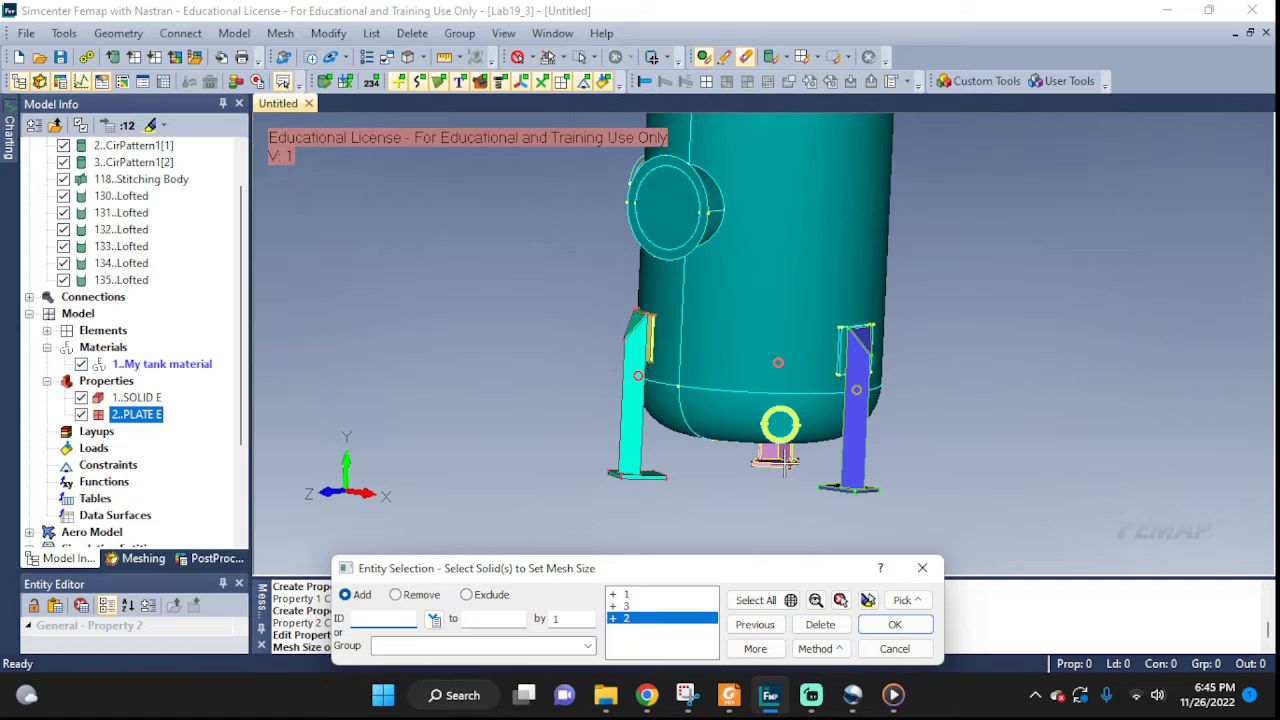
pyautogui.moveTo(880, 520); pyautogui.dragTo(1044, 505, button='middle')
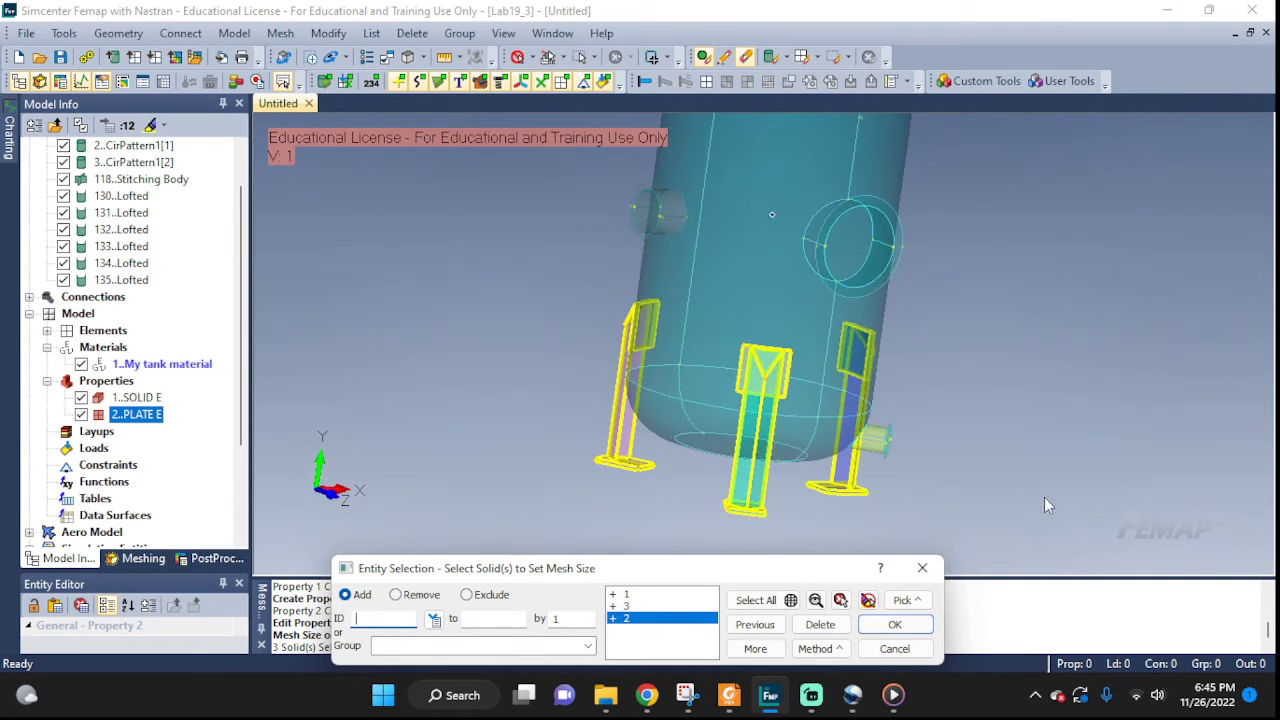
pyautogui.click(884, 630)
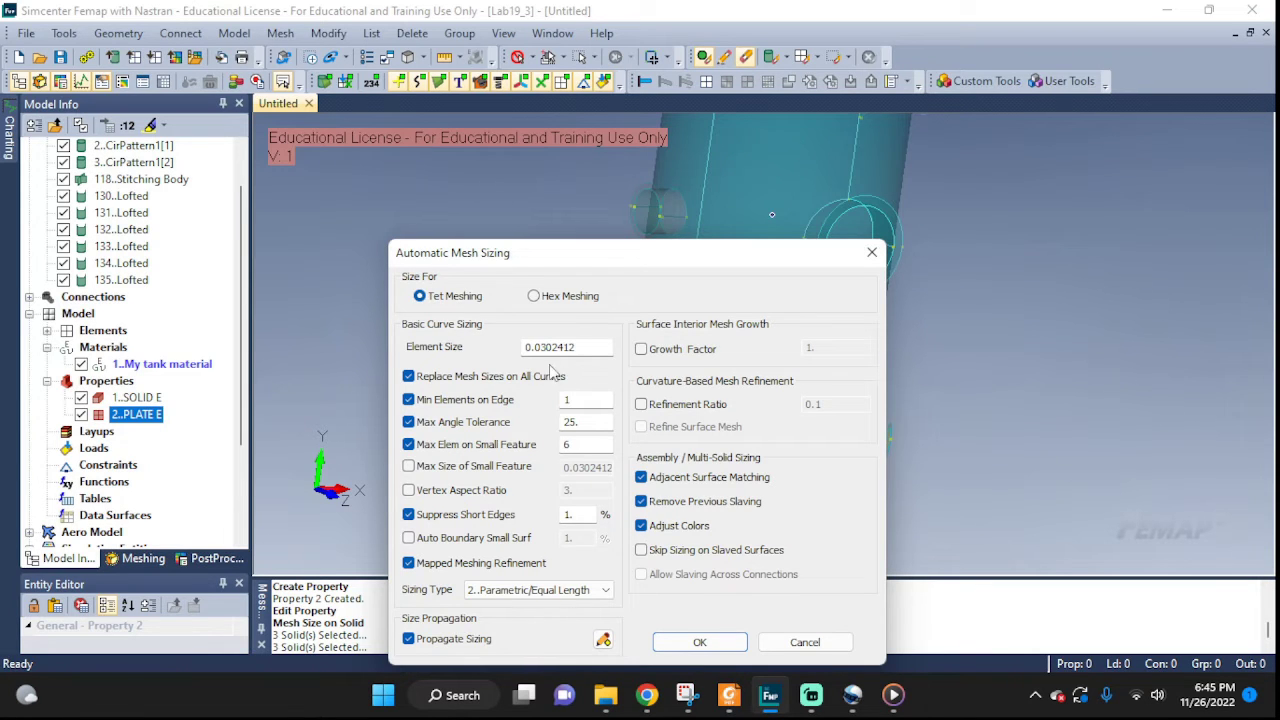
# Accept Tet Meshing sizing of 0.0302412 and orbit to inspect the leg seeds
pyautogui.press('Tab')
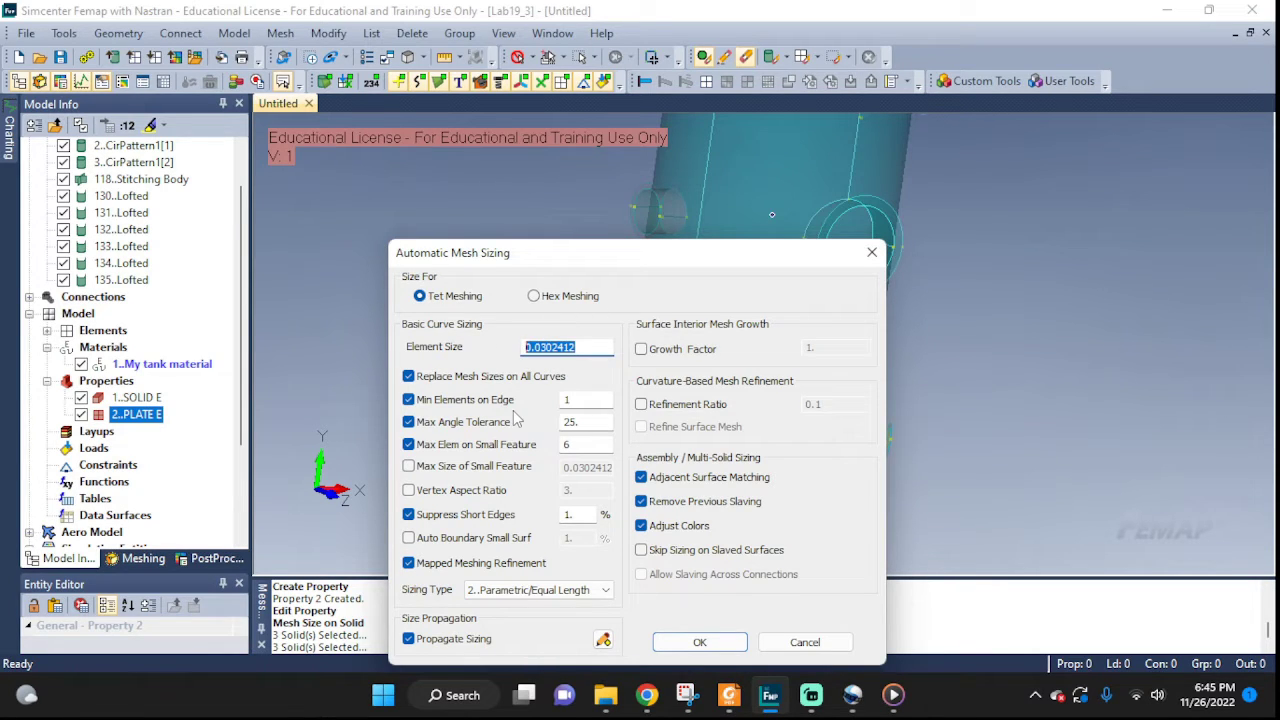
pyautogui.click(718, 642)
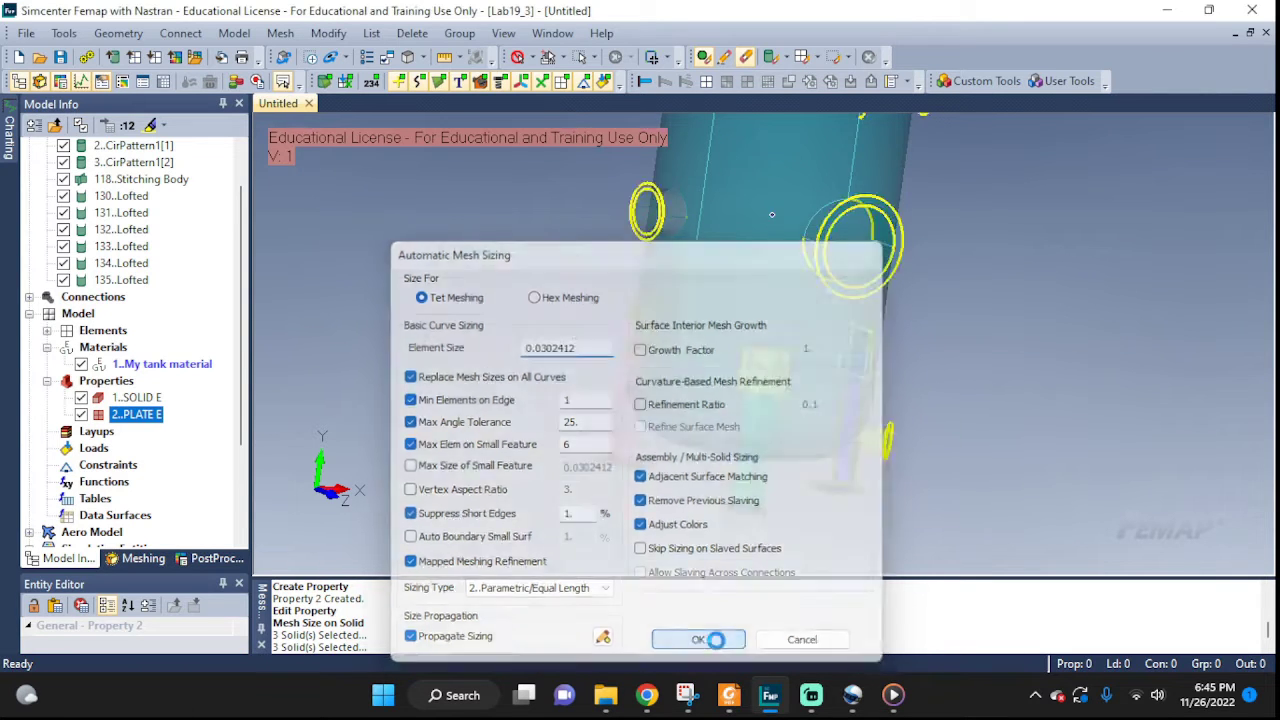
pyautogui.scroll(6, 772, 368)
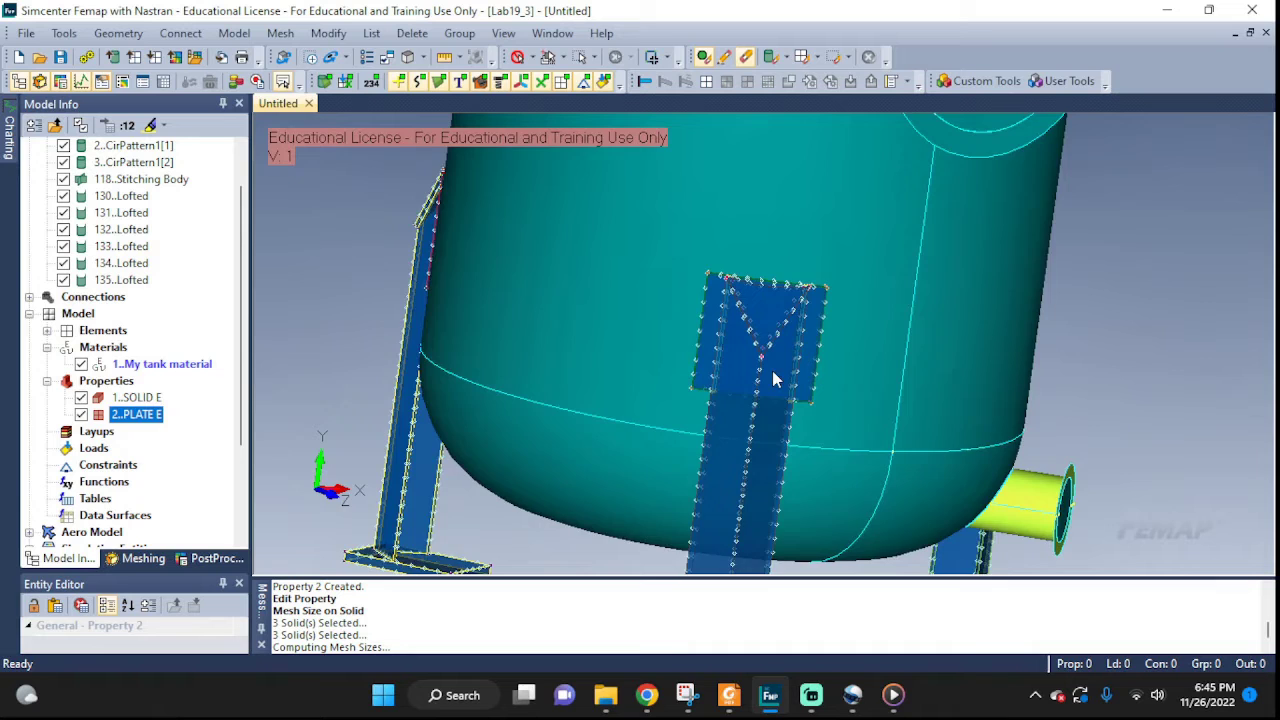
pyautogui.moveTo(801, 369); pyautogui.dragTo(848, 380, button='middle')
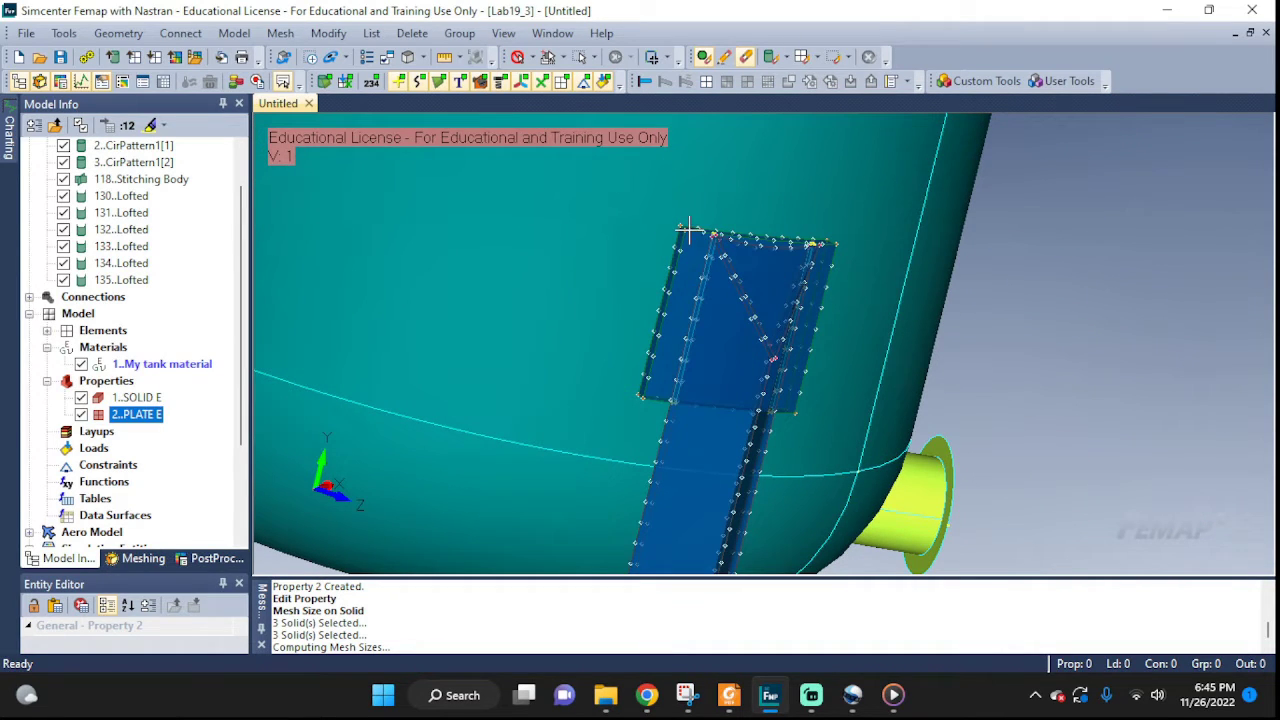
pyautogui.scroll(-5, 819, 292)
pyautogui.moveTo(819, 295); pyautogui.dragTo(650, 200, button='middle')
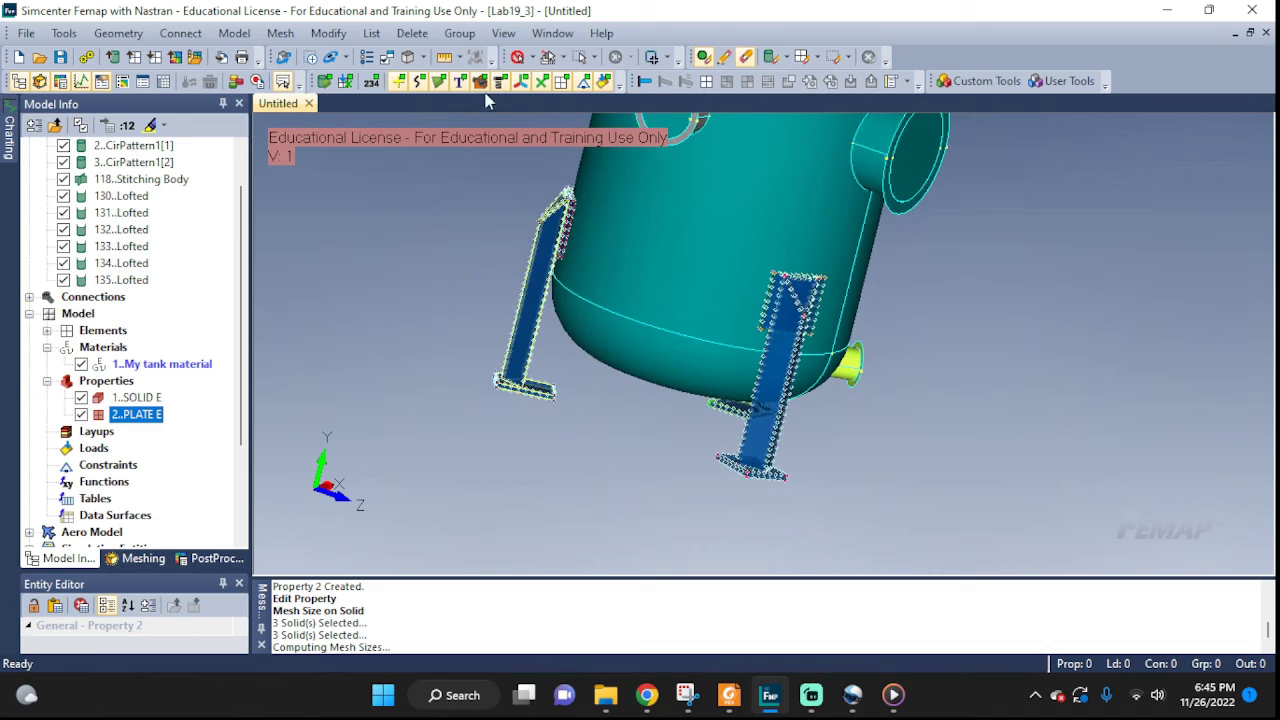
# Select the right, left and front leg solids for automatic solid meshing
pyautogui.click(280, 33)
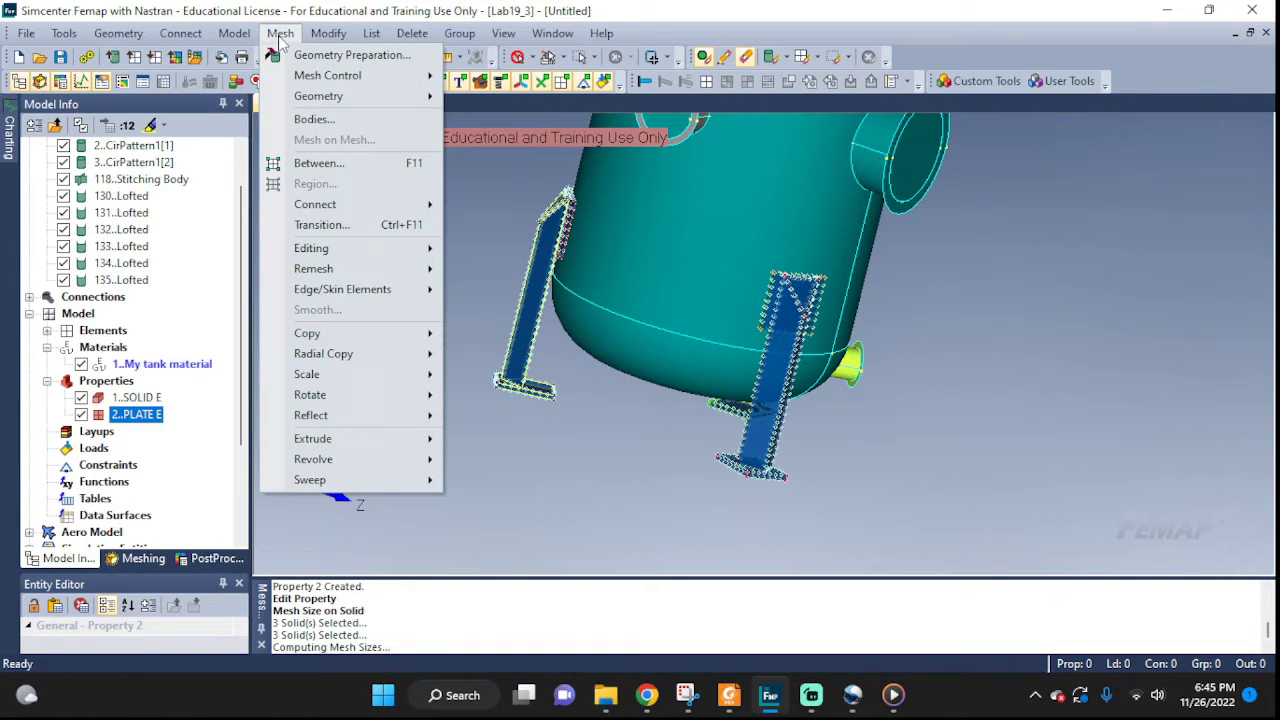
pyautogui.moveTo(328, 78)
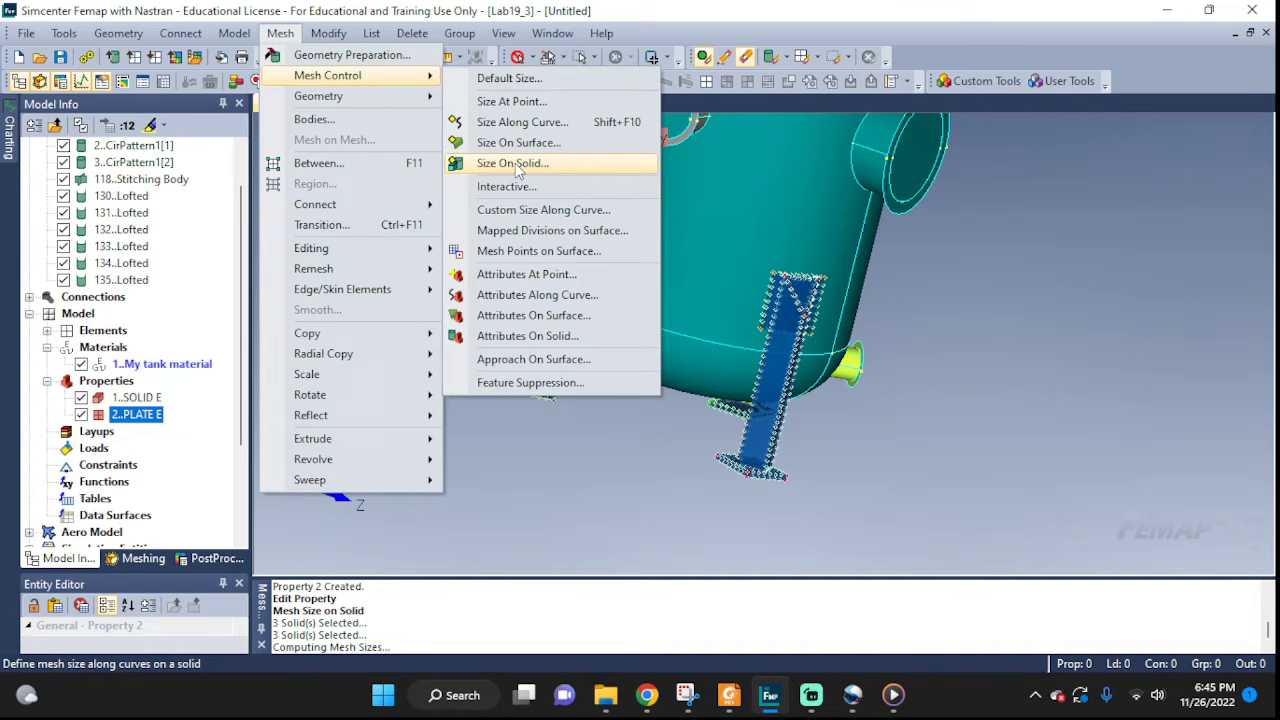
pyautogui.moveTo(373, 100)
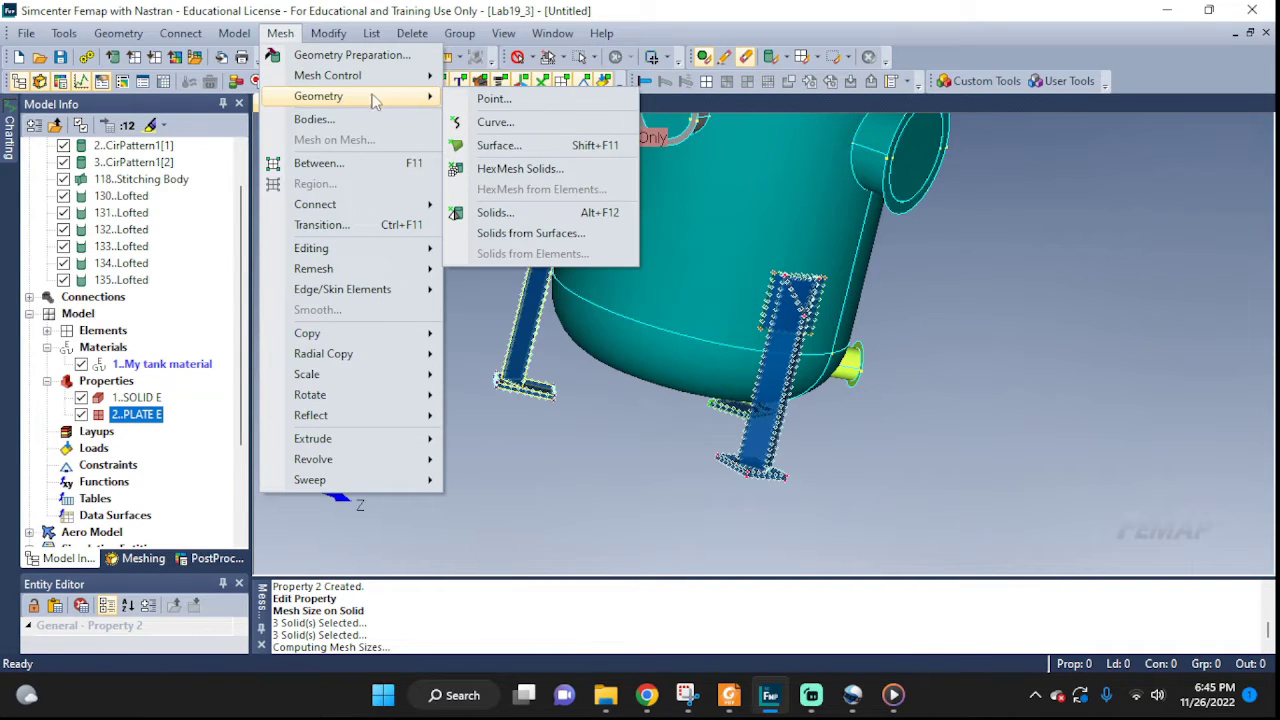
pyautogui.click(519, 213)
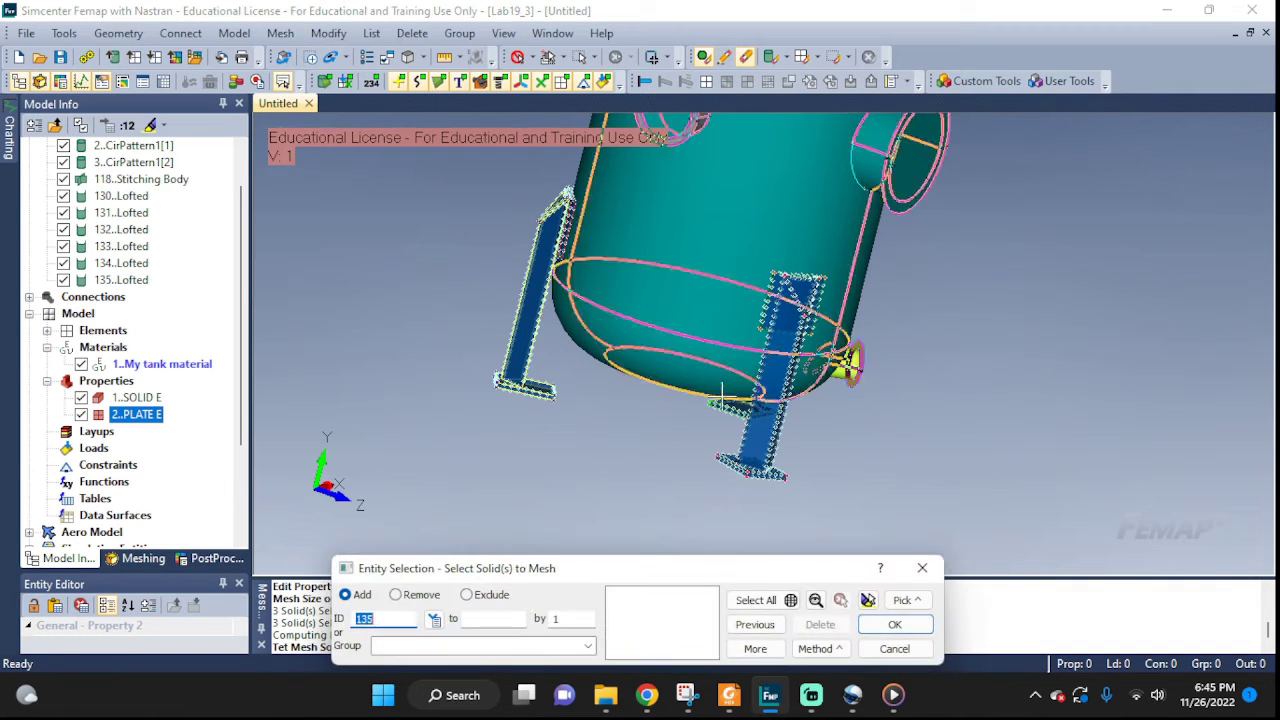
pyautogui.click(765, 436)
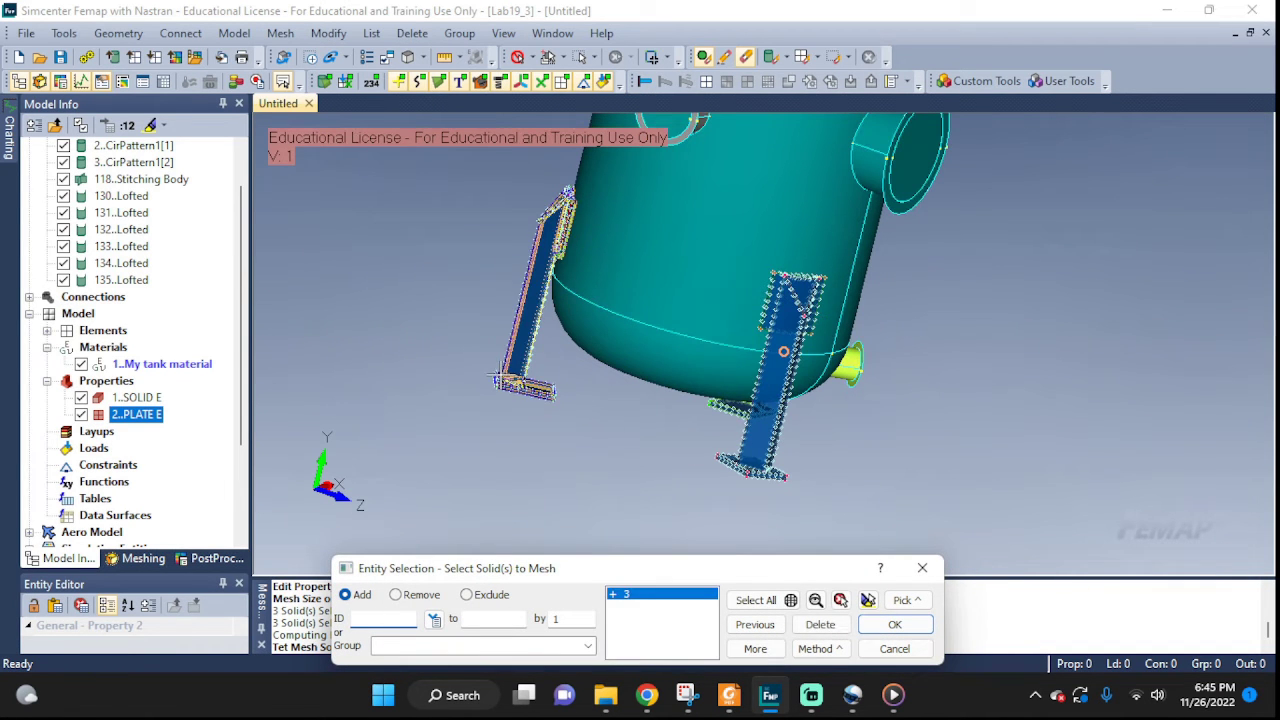
pyautogui.click(545, 300)
pyautogui.moveTo(545, 300); pyautogui.dragTo(1000, 442, button='middle')
pyautogui.click(1008, 455)
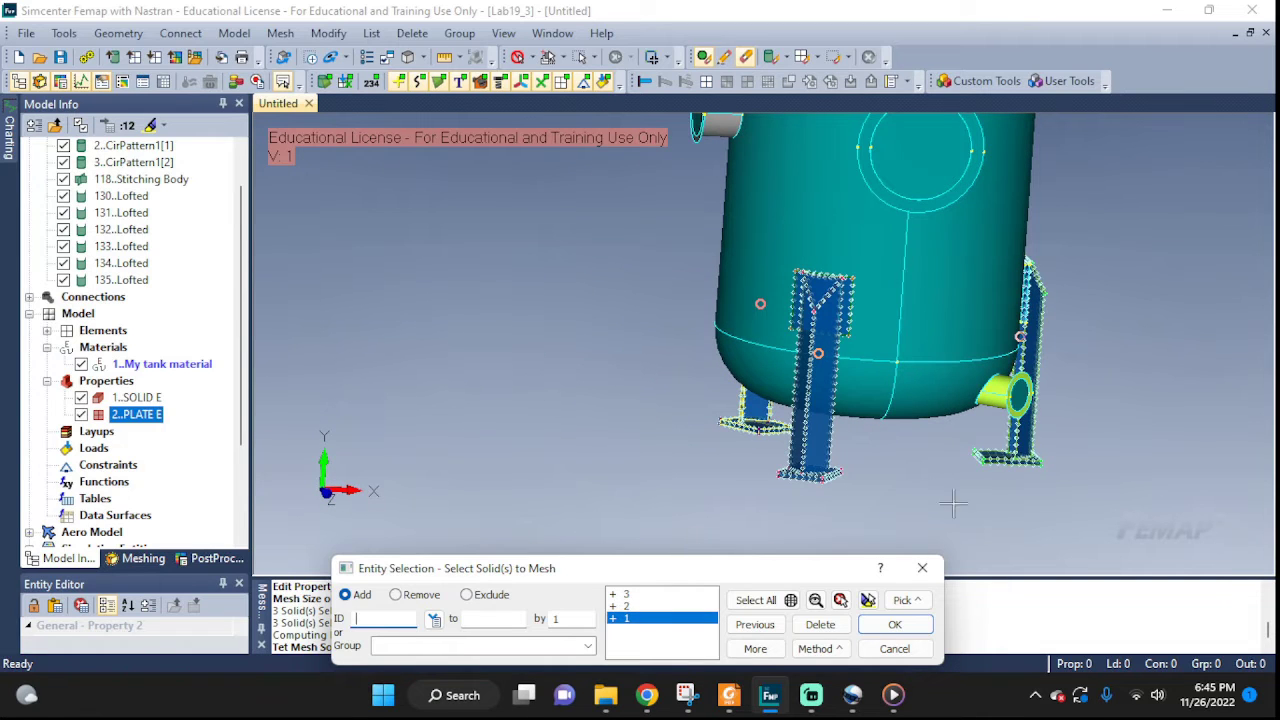
pyautogui.click(886, 622)
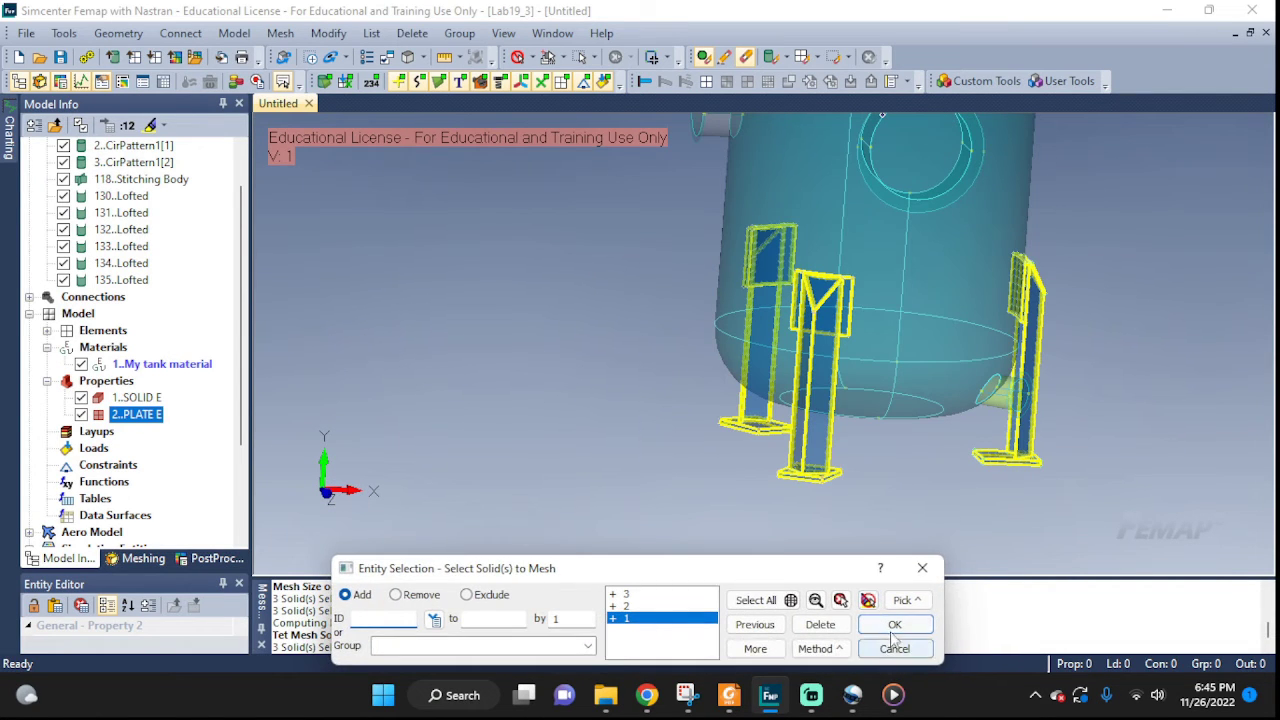
pyautogui.click(893, 637)
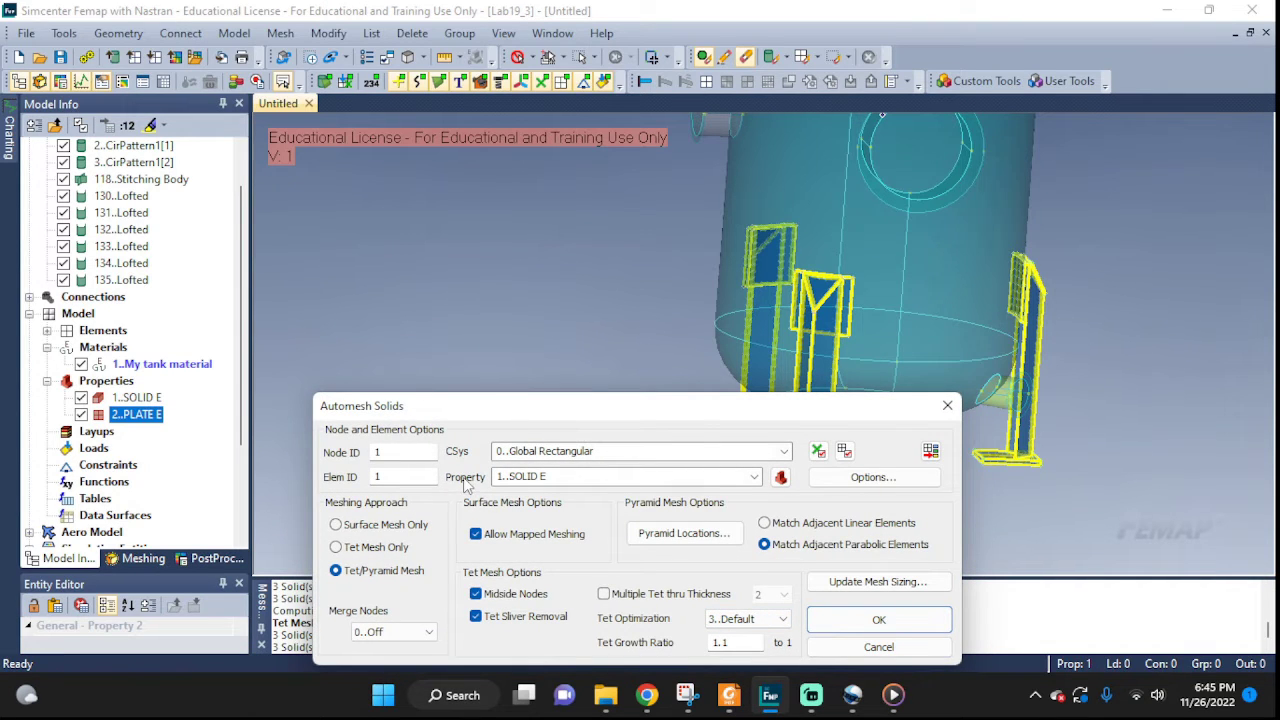
# Tet-mesh the three legs with the SOLID E property, tetrahedra only without pyramids
pyautogui.click(563, 477)
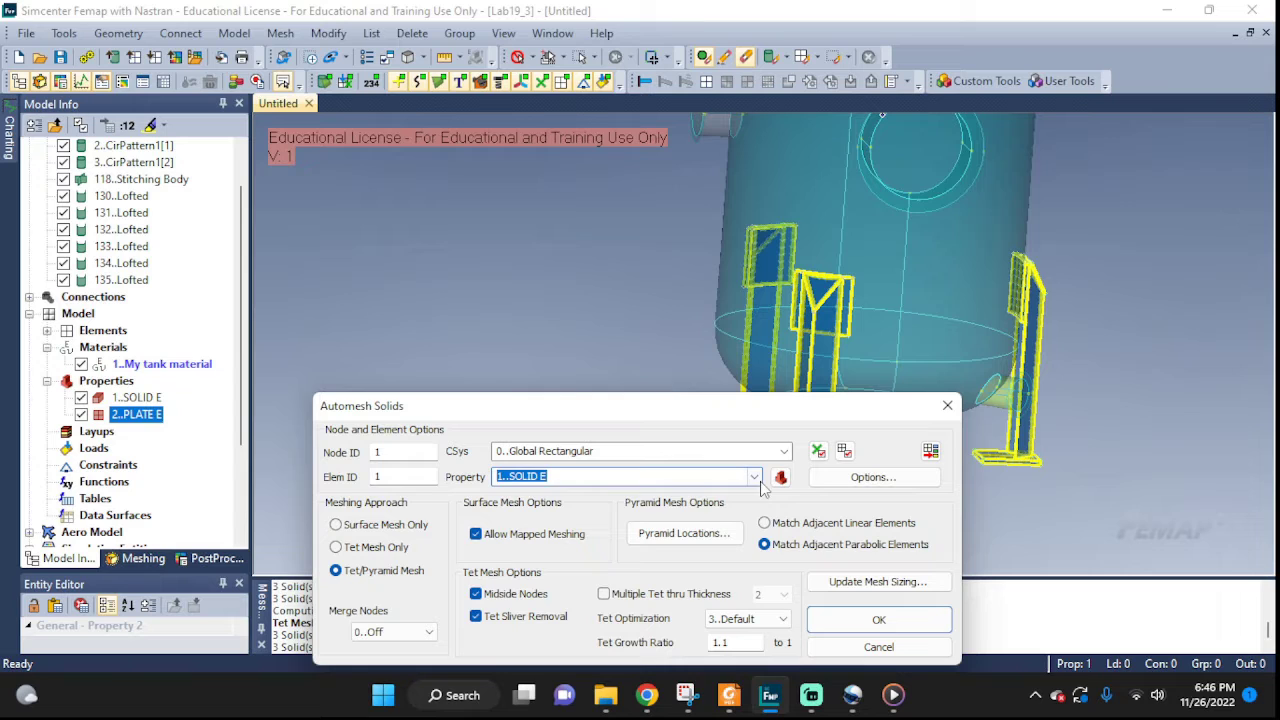
pyautogui.click(754, 477)
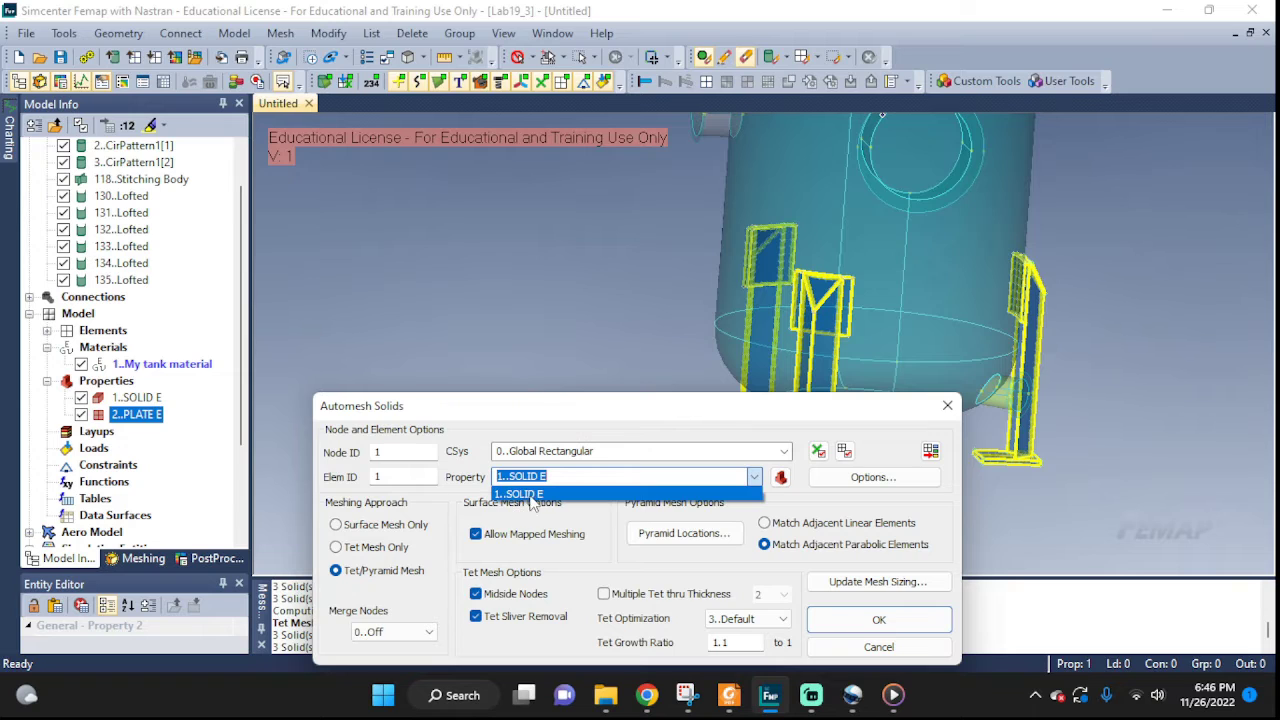
pyautogui.click(579, 427)
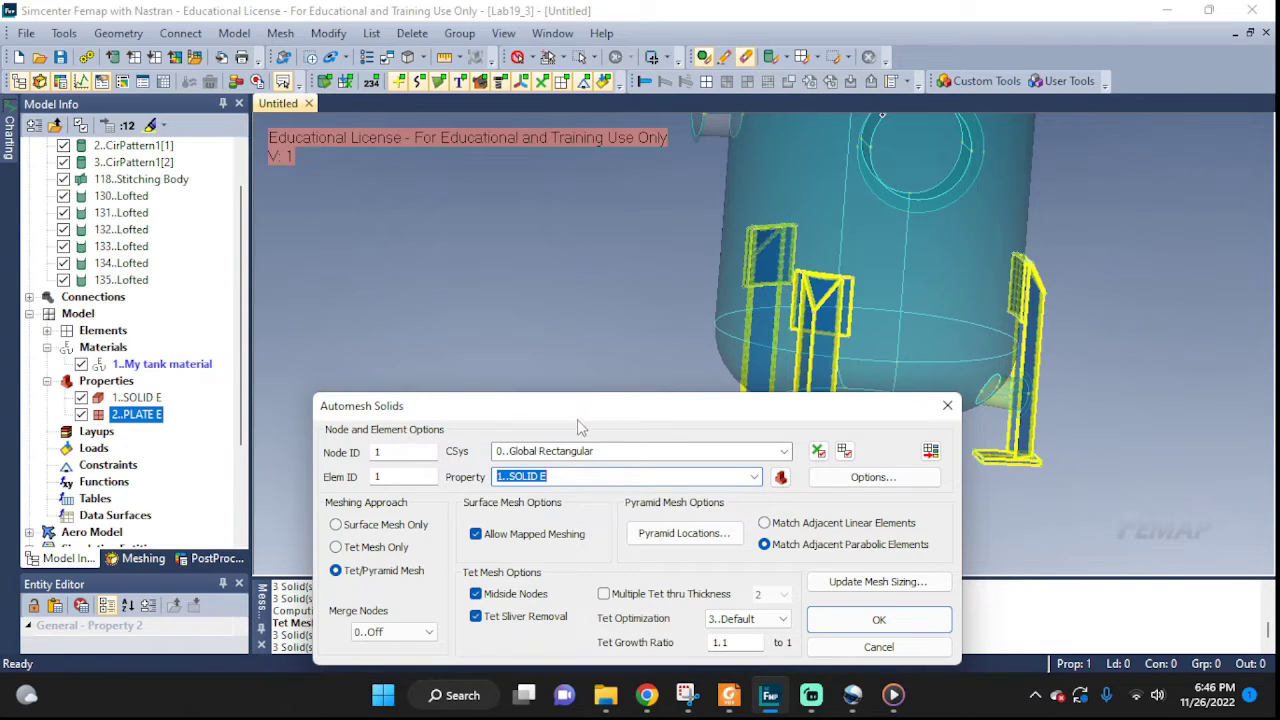
pyautogui.click(337, 548)
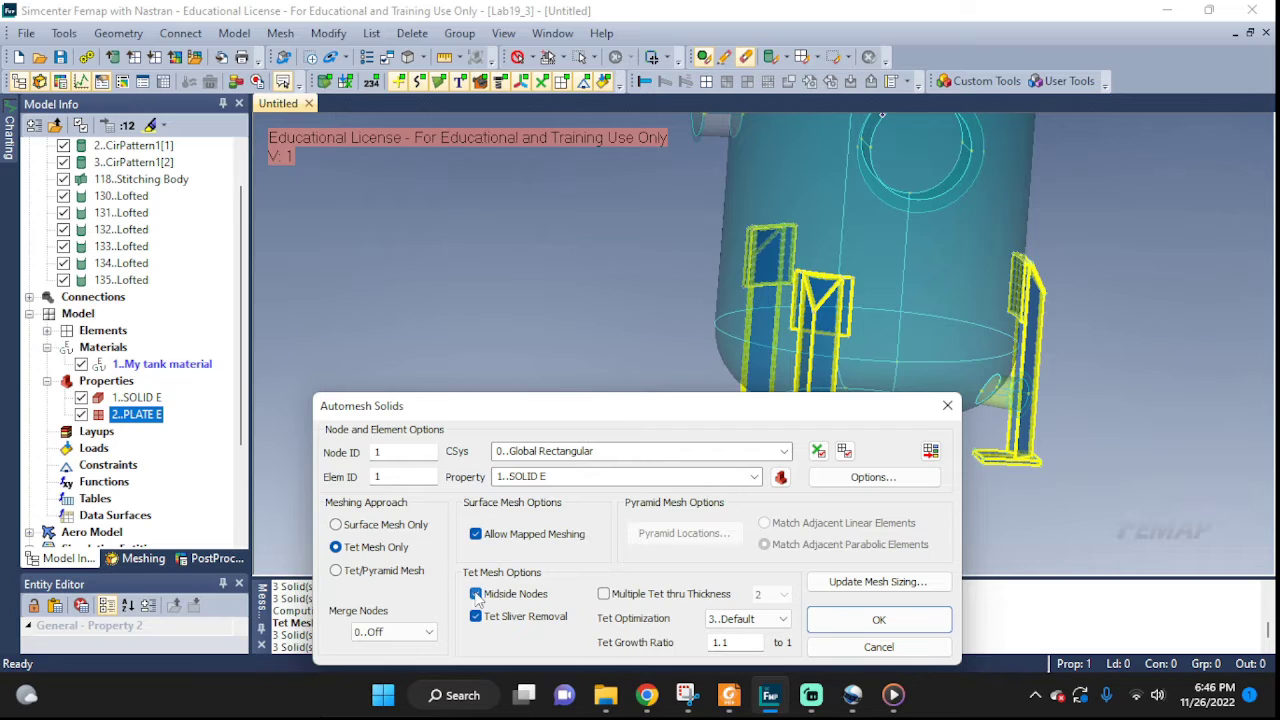
pyautogui.click(862, 621)
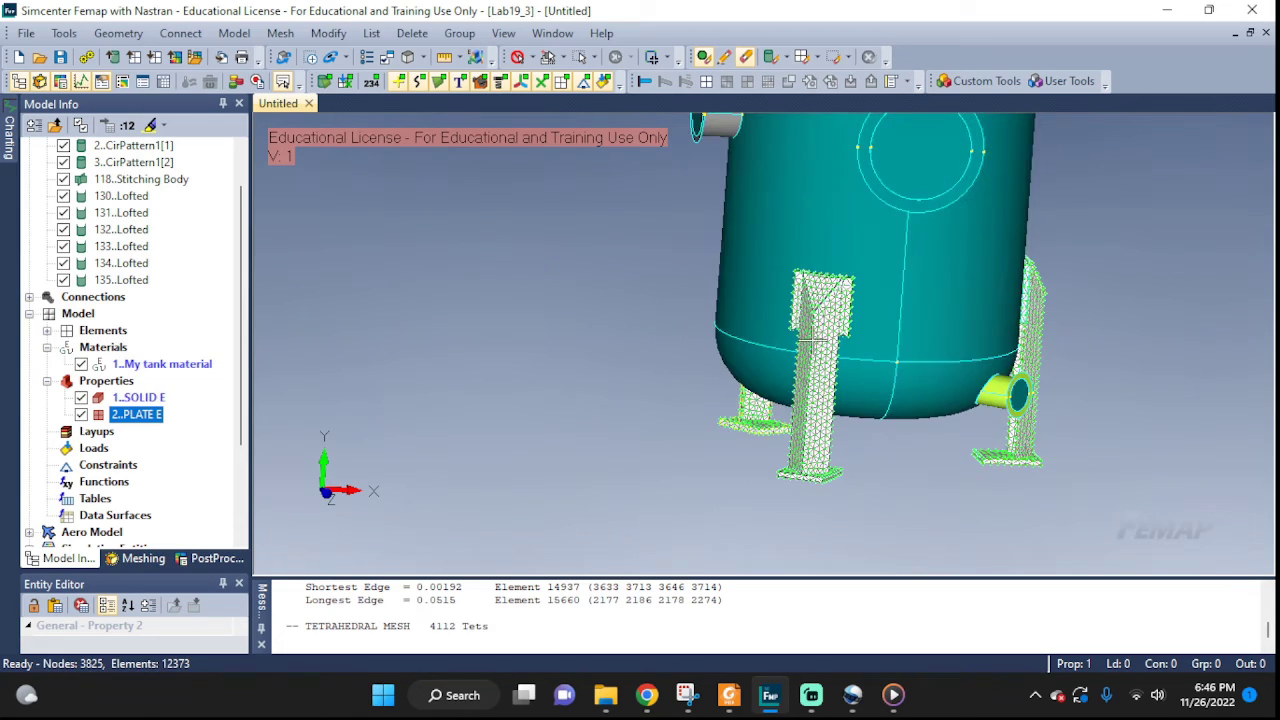
pyautogui.scroll(5, 815, 340)
pyautogui.moveTo(845, 302); pyautogui.dragTo(1179, 380, button='middle')
pyautogui.scroll(-5, 1002, 307)
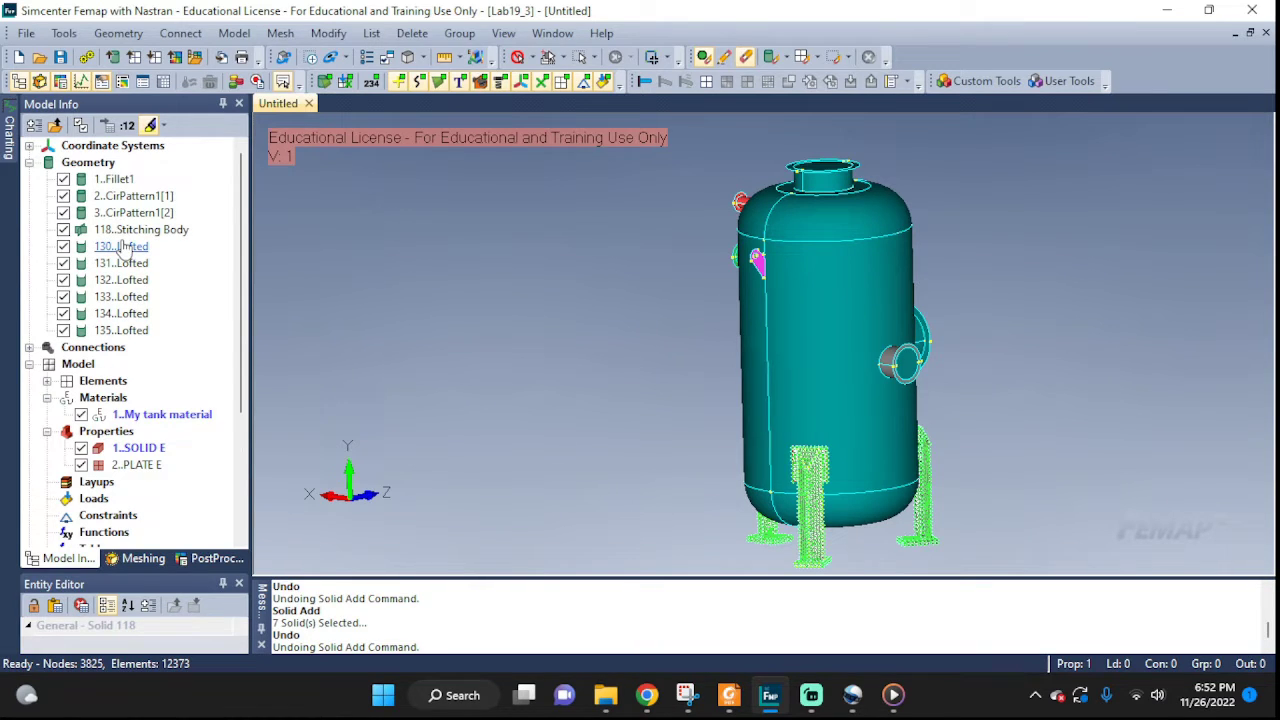
# Add the stitching body and lofted solids 118 and 130–135 together into one Tank solid
pyautogui.click(118, 33)
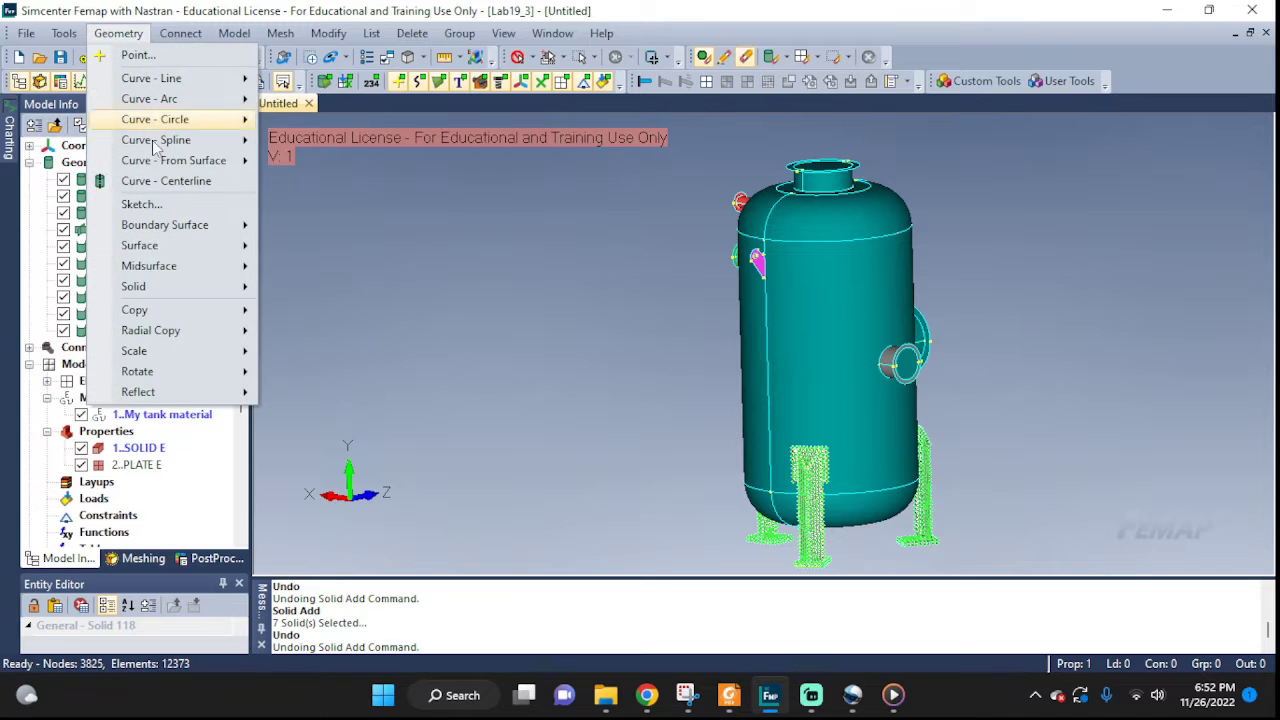
pyautogui.moveTo(161, 288)
pyautogui.click(305, 505)
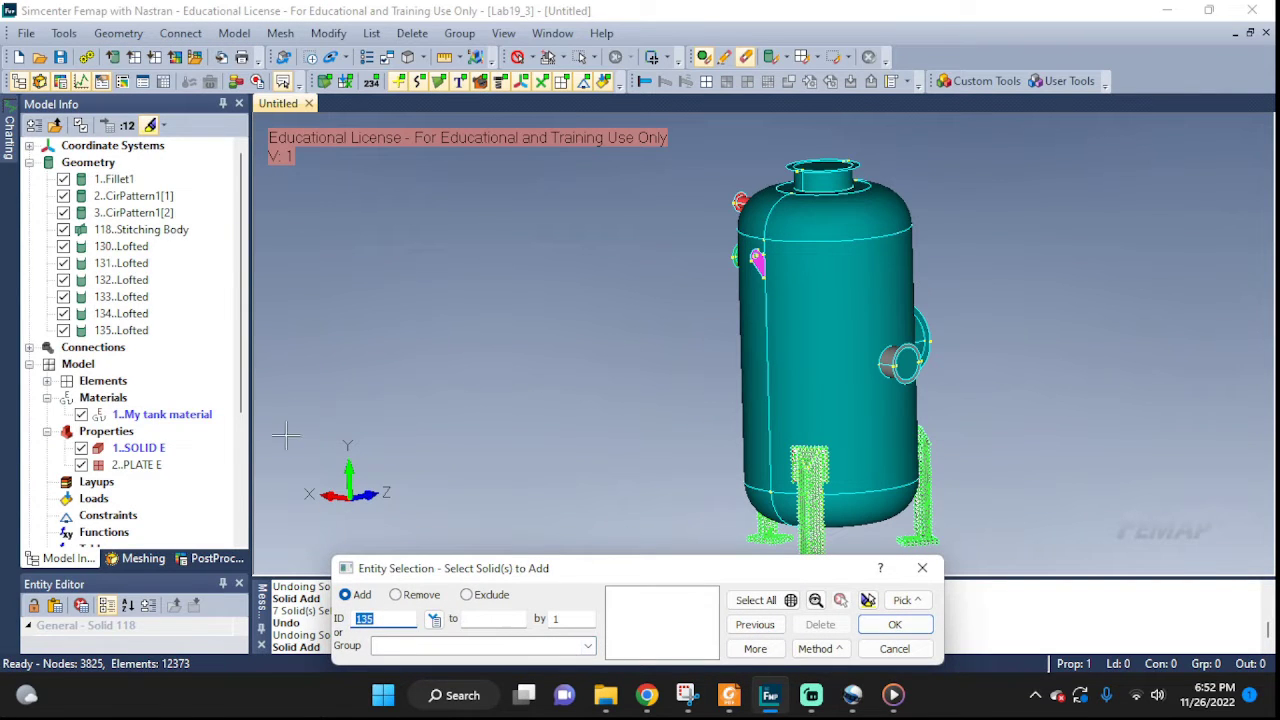
pyautogui.click(436, 621)
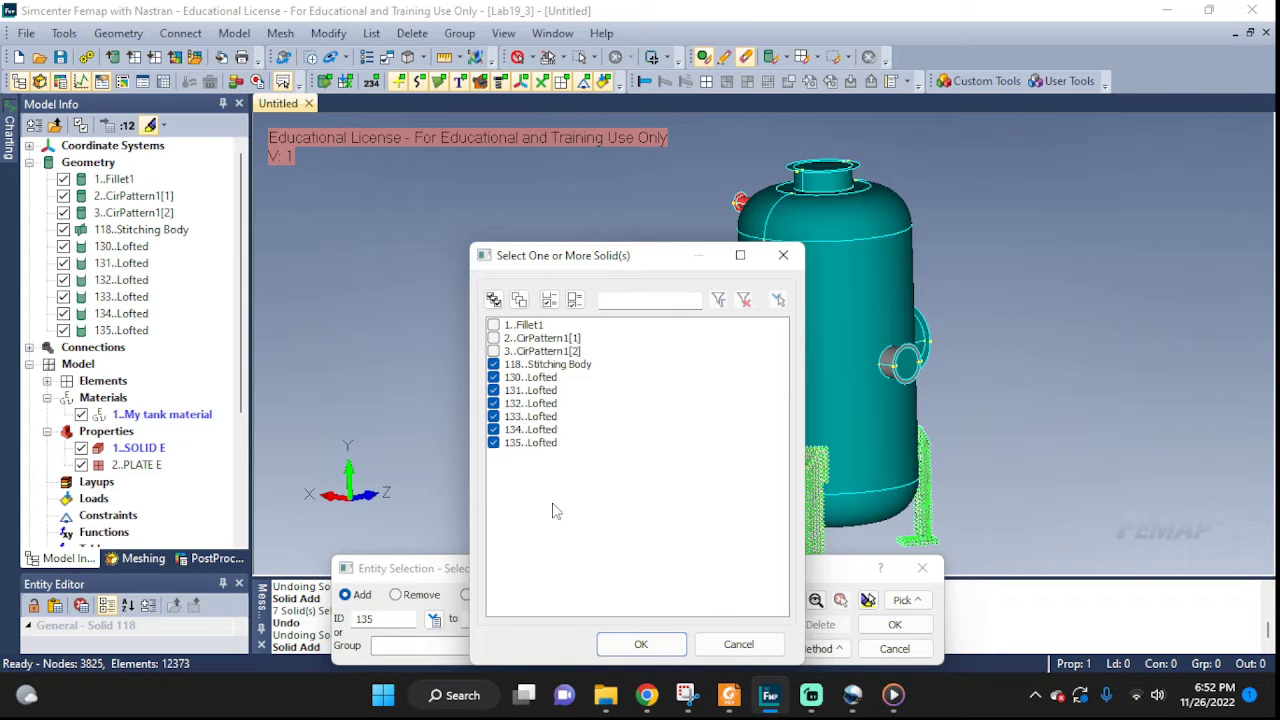
pyautogui.click(641, 644)
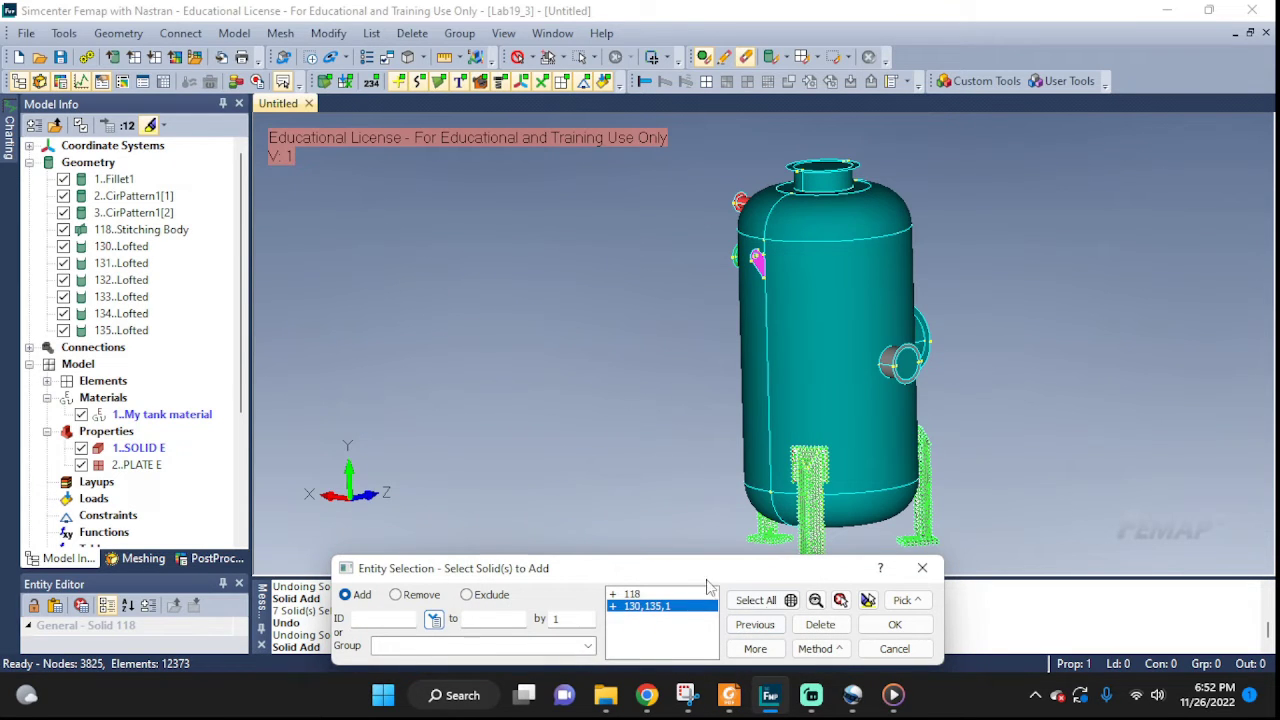
pyautogui.click(868, 601)
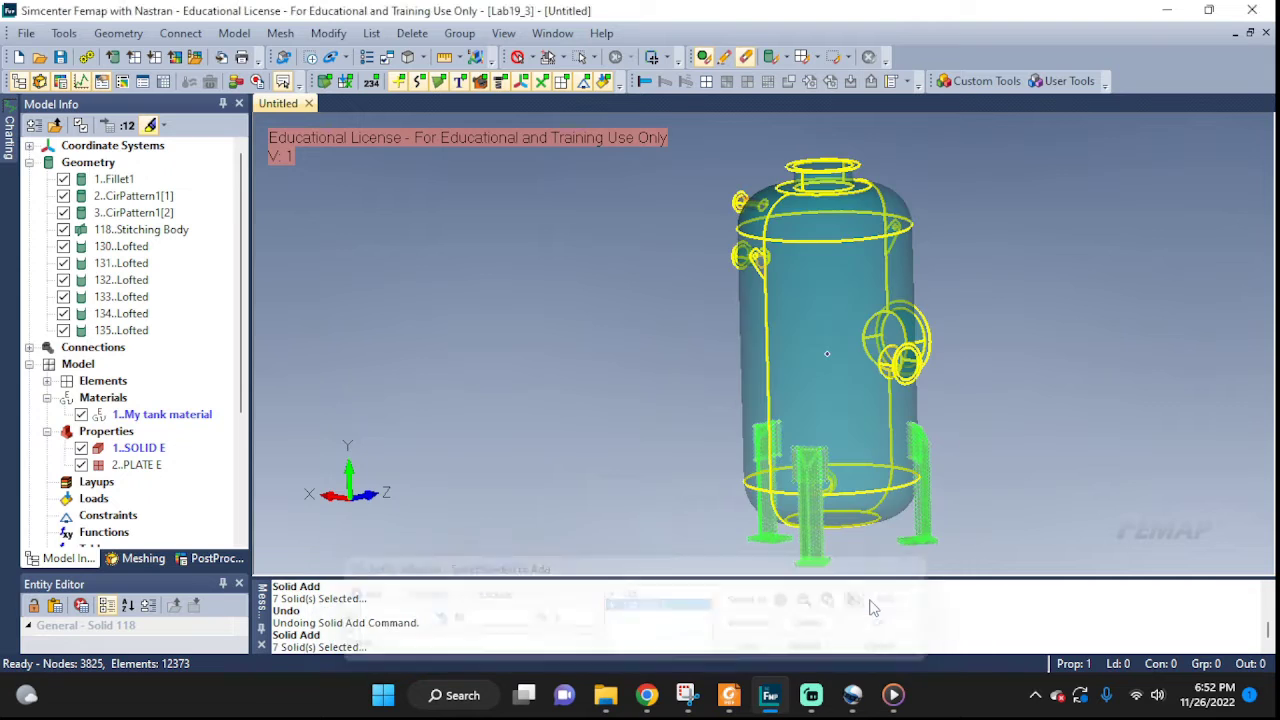
pyautogui.click(887, 623)
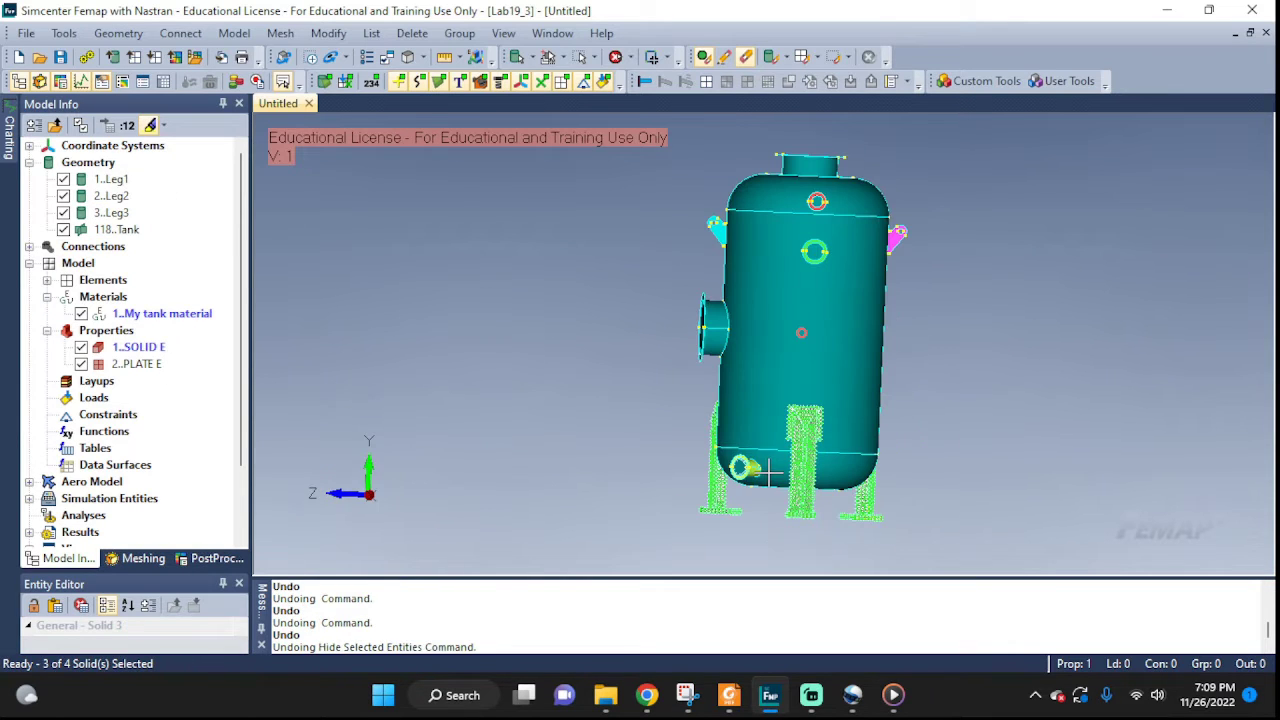
# Set the entity selector to pick solids
pyautogui.moveTo(828, 341); pyautogui.dragTo(674, 385, button='middle')
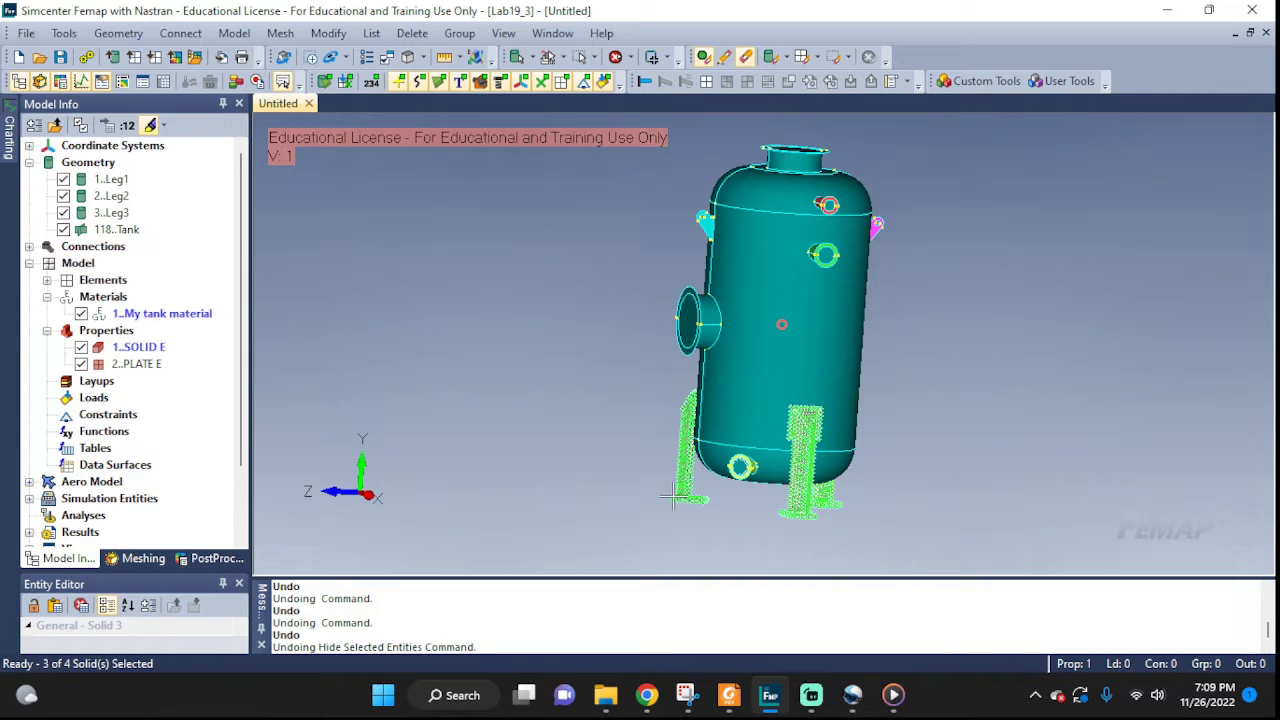
pyautogui.click(615, 57)
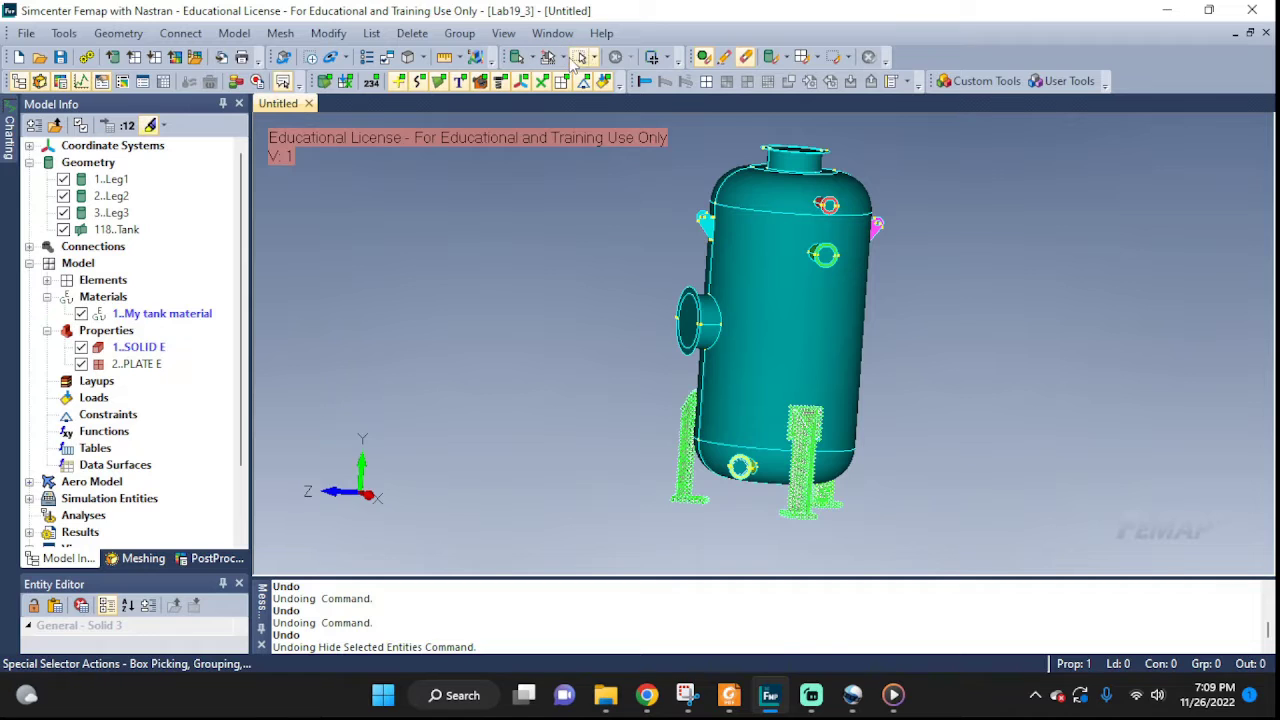
pyautogui.click(578, 57)
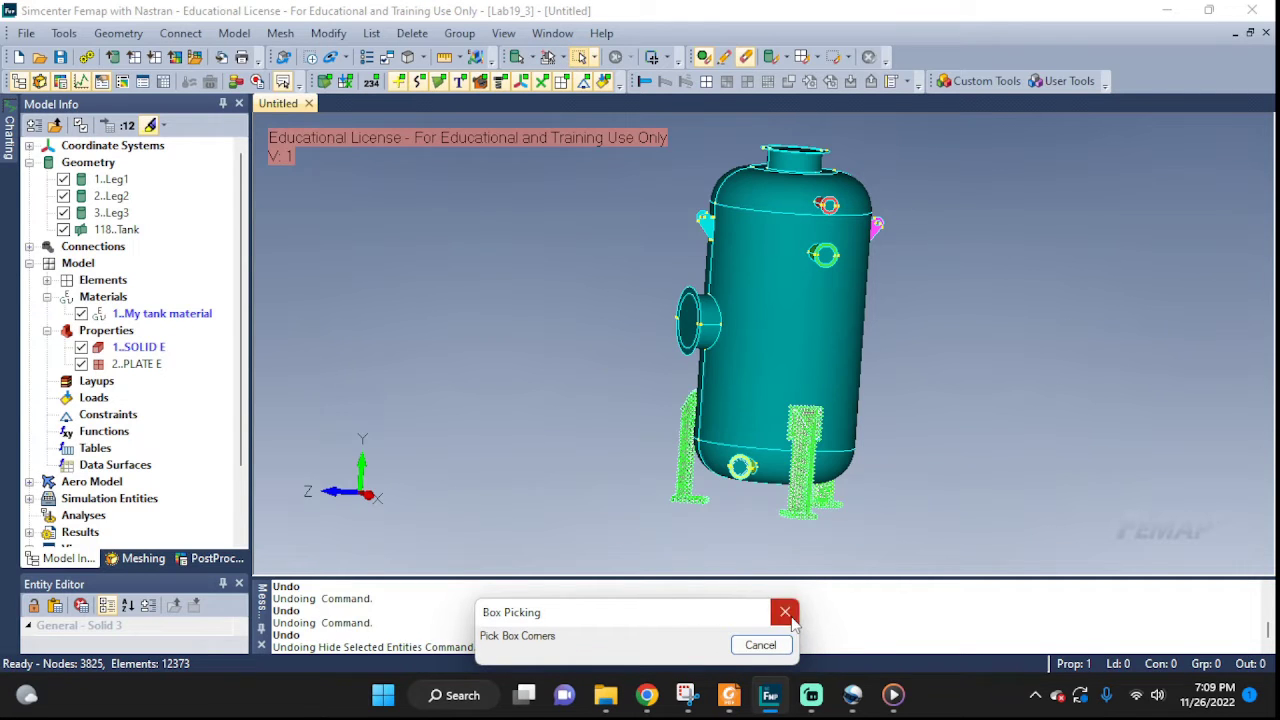
pyautogui.click(787, 614)
pyautogui.click(563, 60)
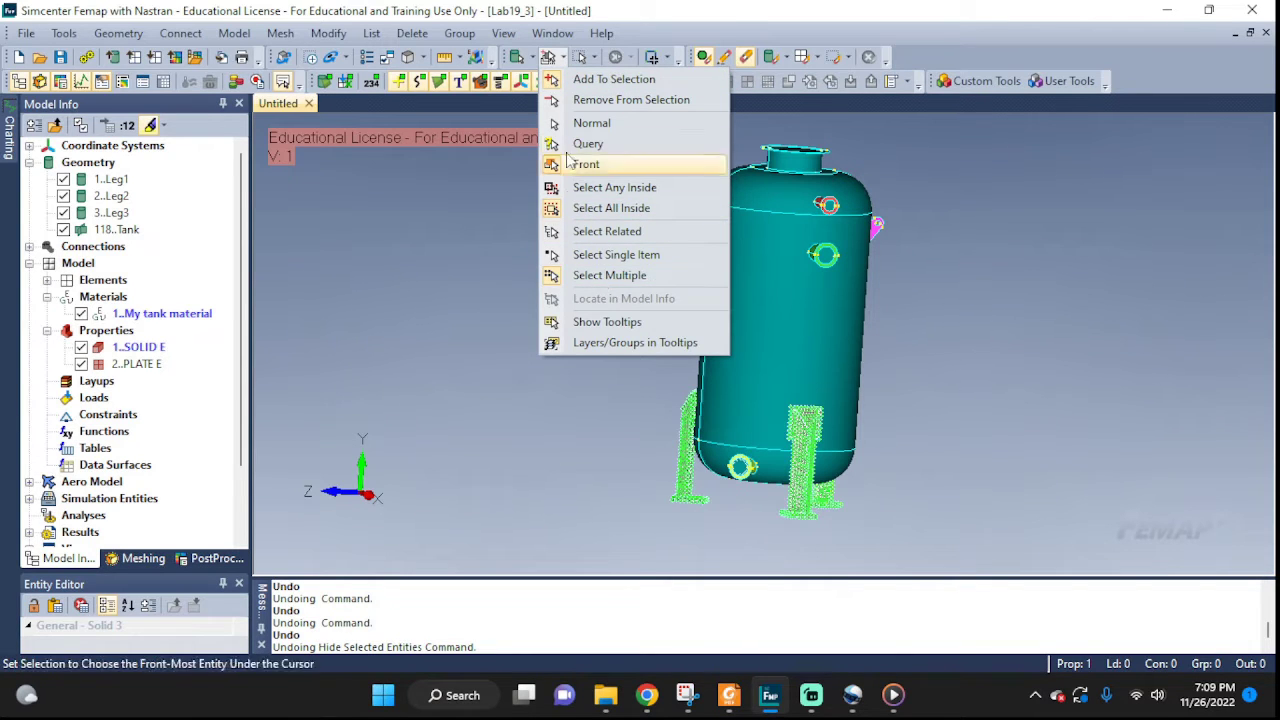
pyautogui.click(531, 58)
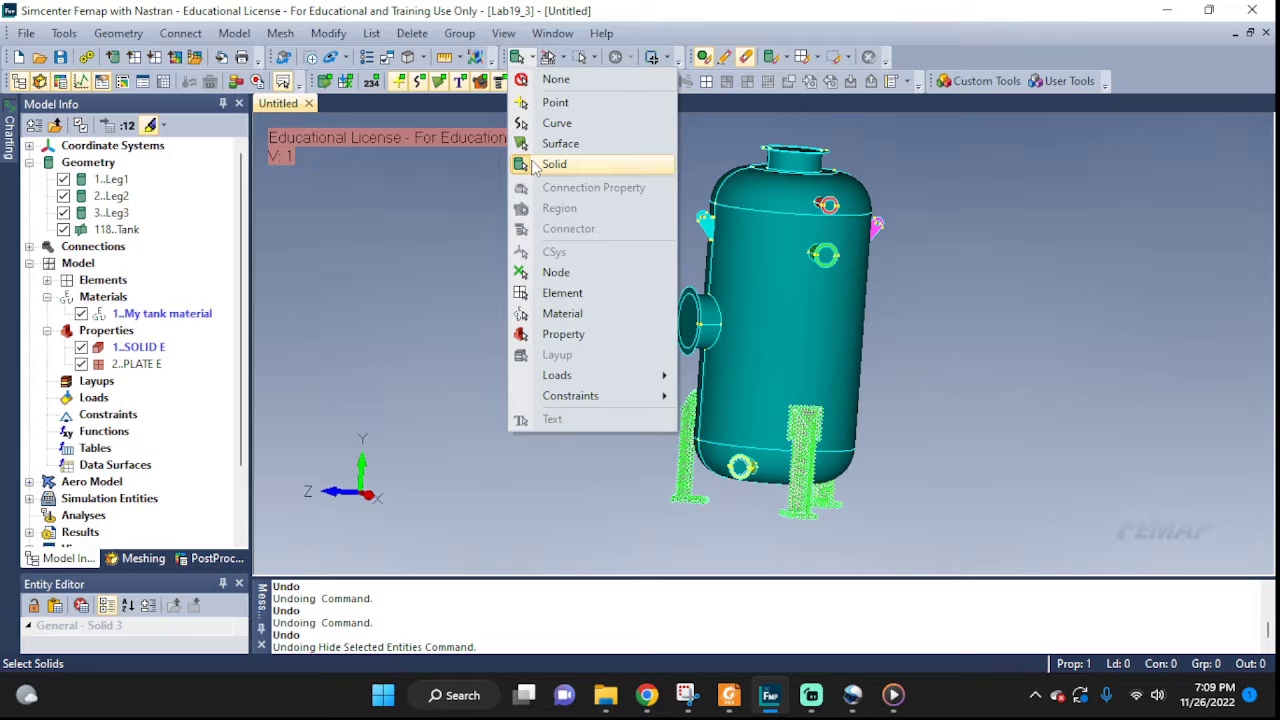
pyautogui.click(555, 166)
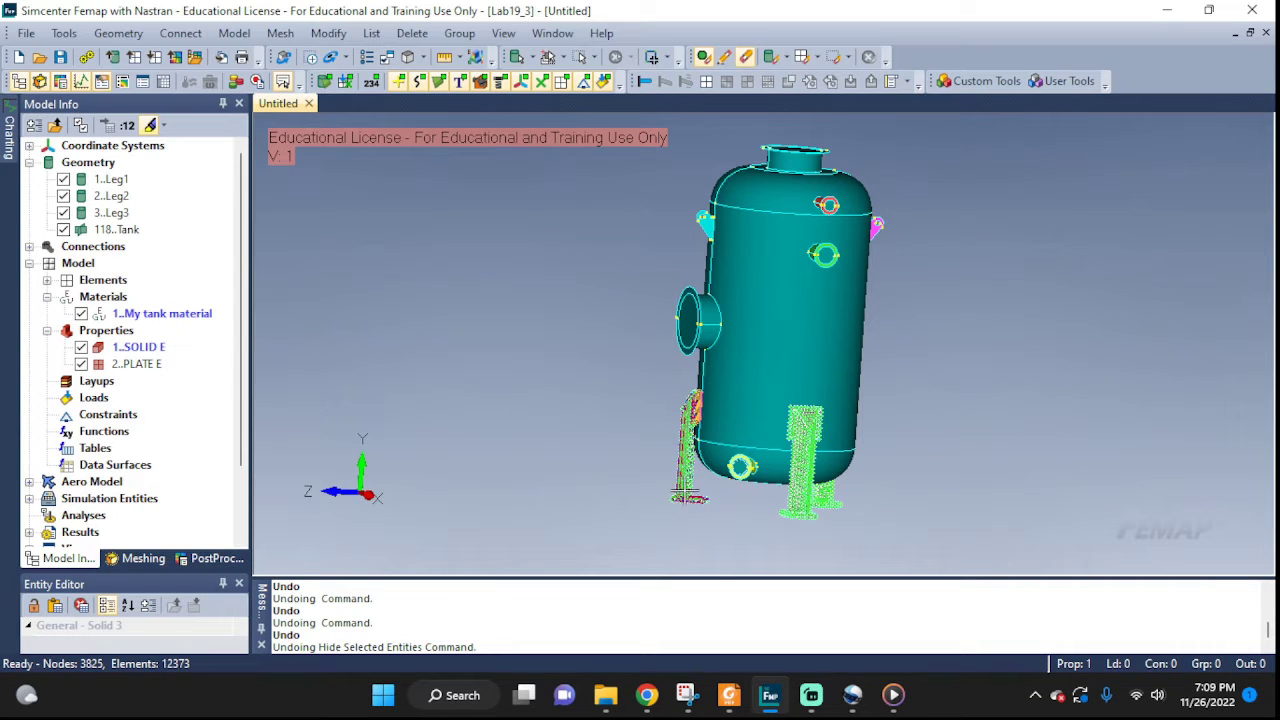
# Hide the three selected leg solids
pyautogui.click(690, 494)
pyautogui.click(805, 460)
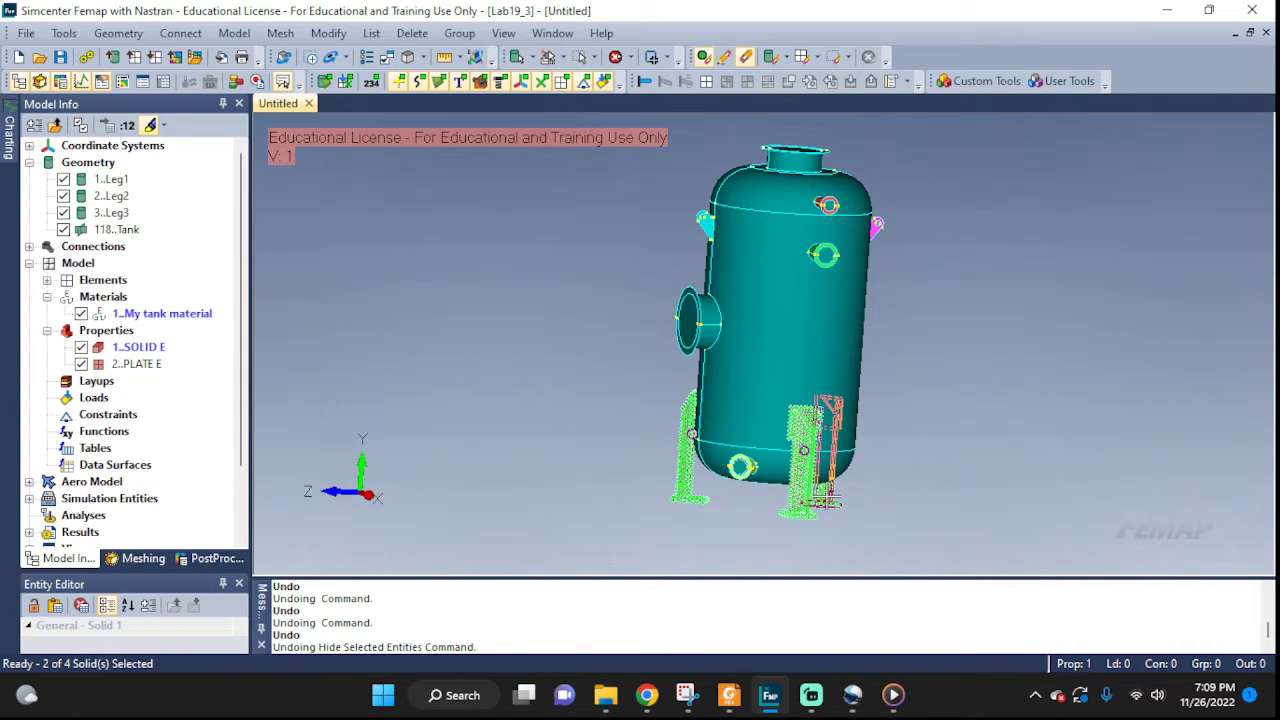
pyautogui.click(828, 492)
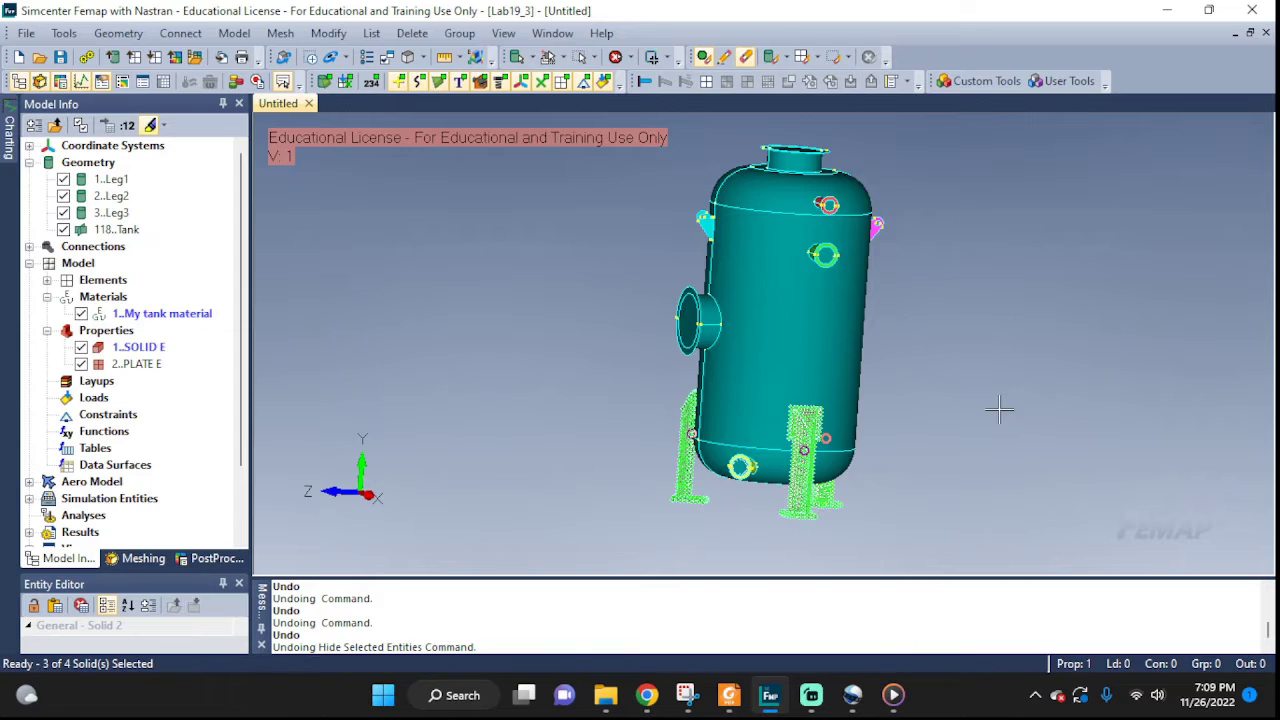
pyautogui.rightClick(835, 366)
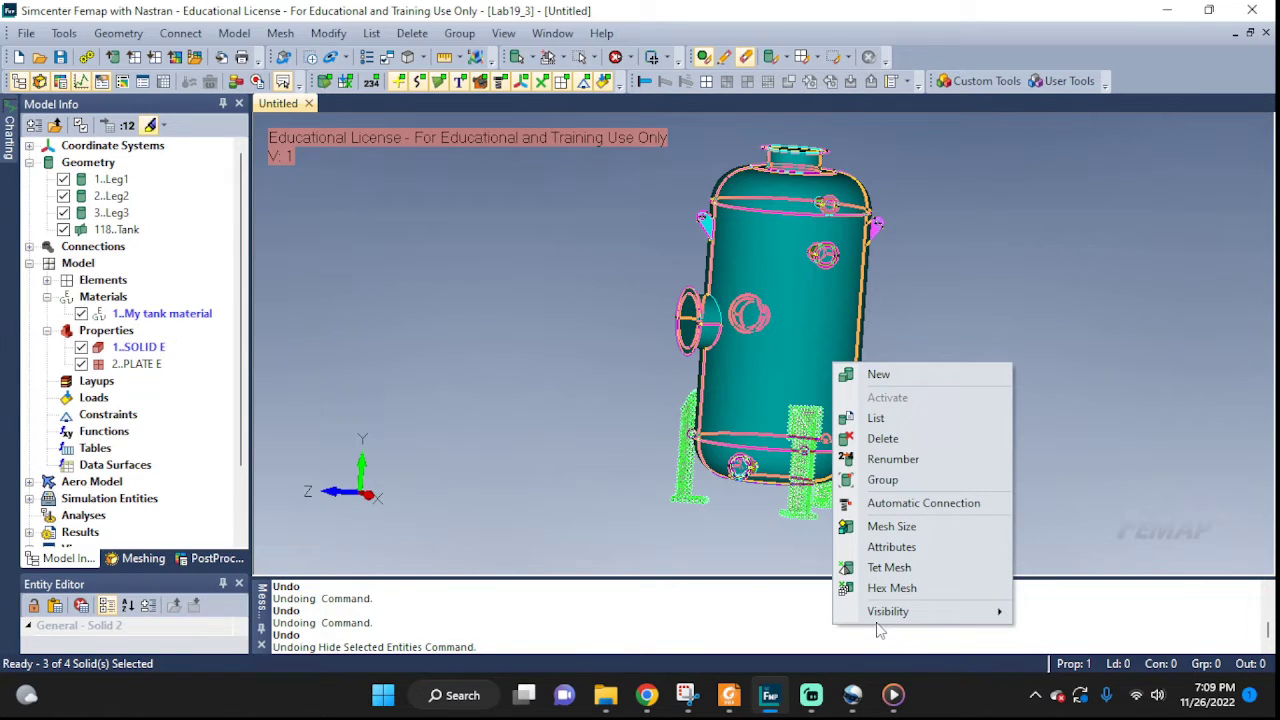
pyautogui.moveTo(887, 612)
pyautogui.click(1078, 546)
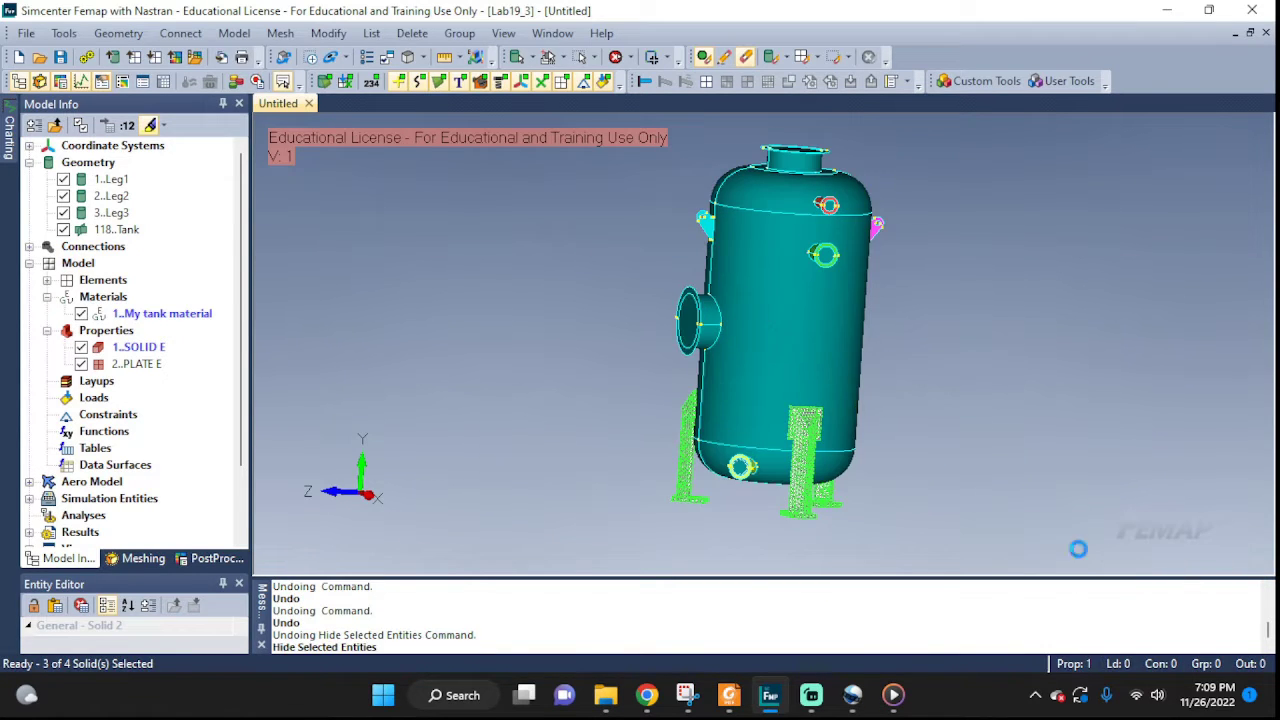
# Turn off the analysis model display and regenerate the view
pyautogui.moveTo(908, 488); pyautogui.dragTo(985, 478, button='middle')
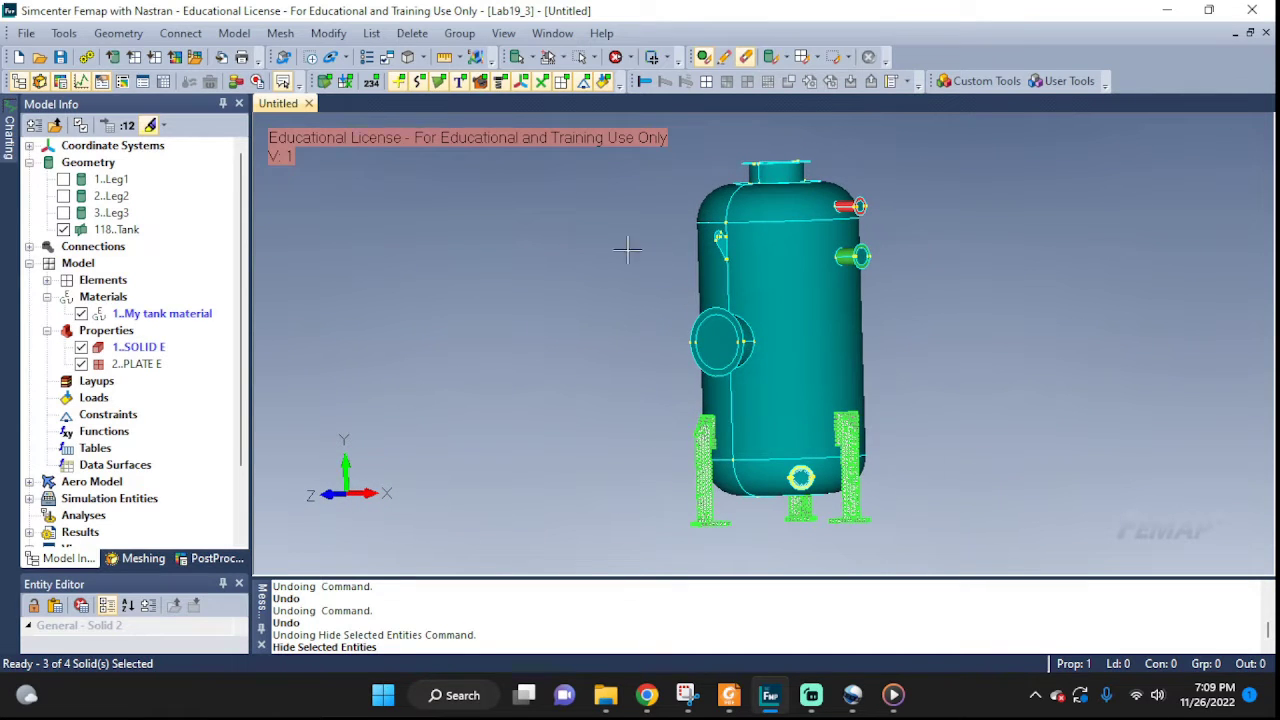
pyautogui.click(345, 84)
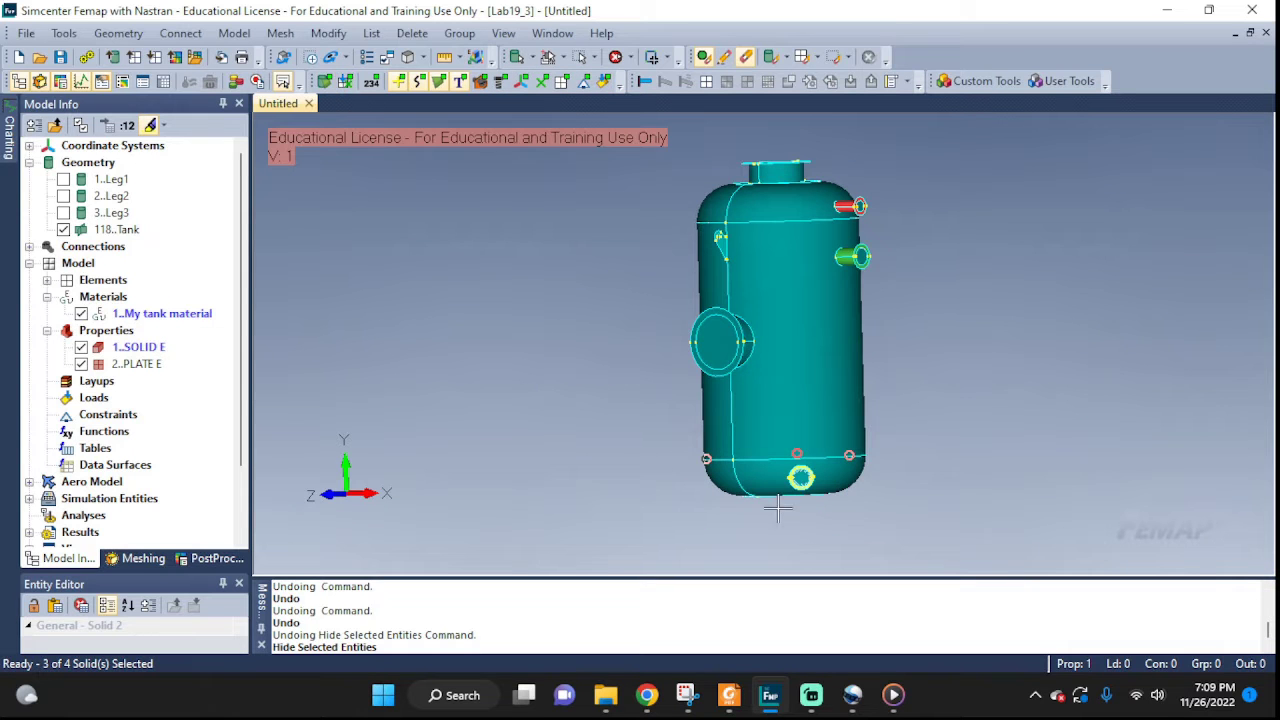
pyautogui.moveTo(778, 510); pyautogui.dragTo(855, 530, button='middle')
pyautogui.hotkey('ctrl', 'g')
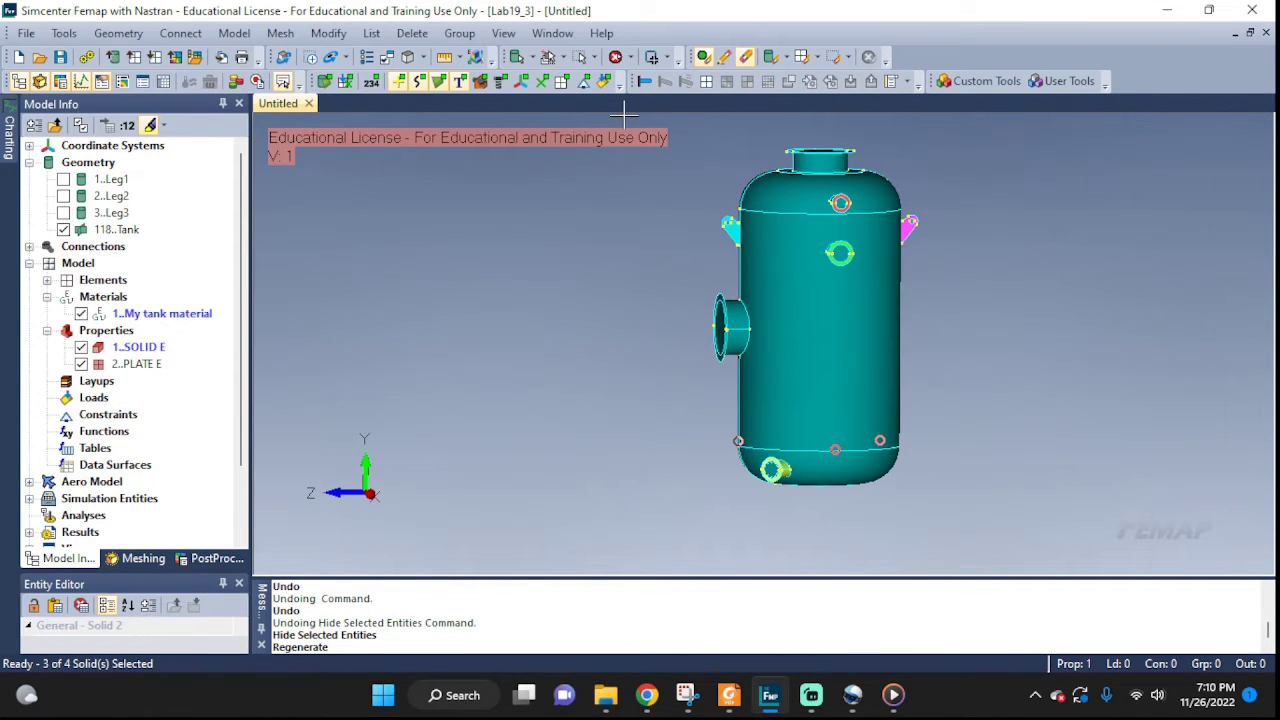
# Box-select all Tank surfaces and apply automatic mesh sizing of 0.068047
pyautogui.click(280, 33)
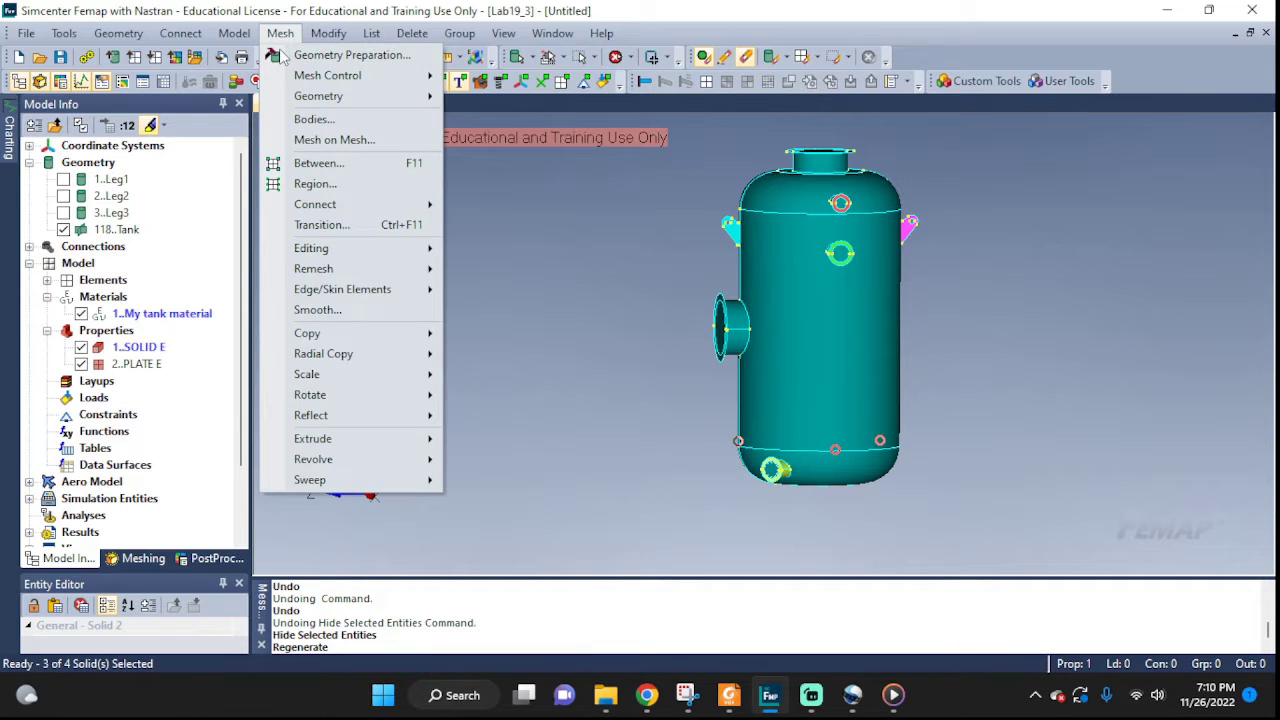
pyautogui.moveTo(297, 78)
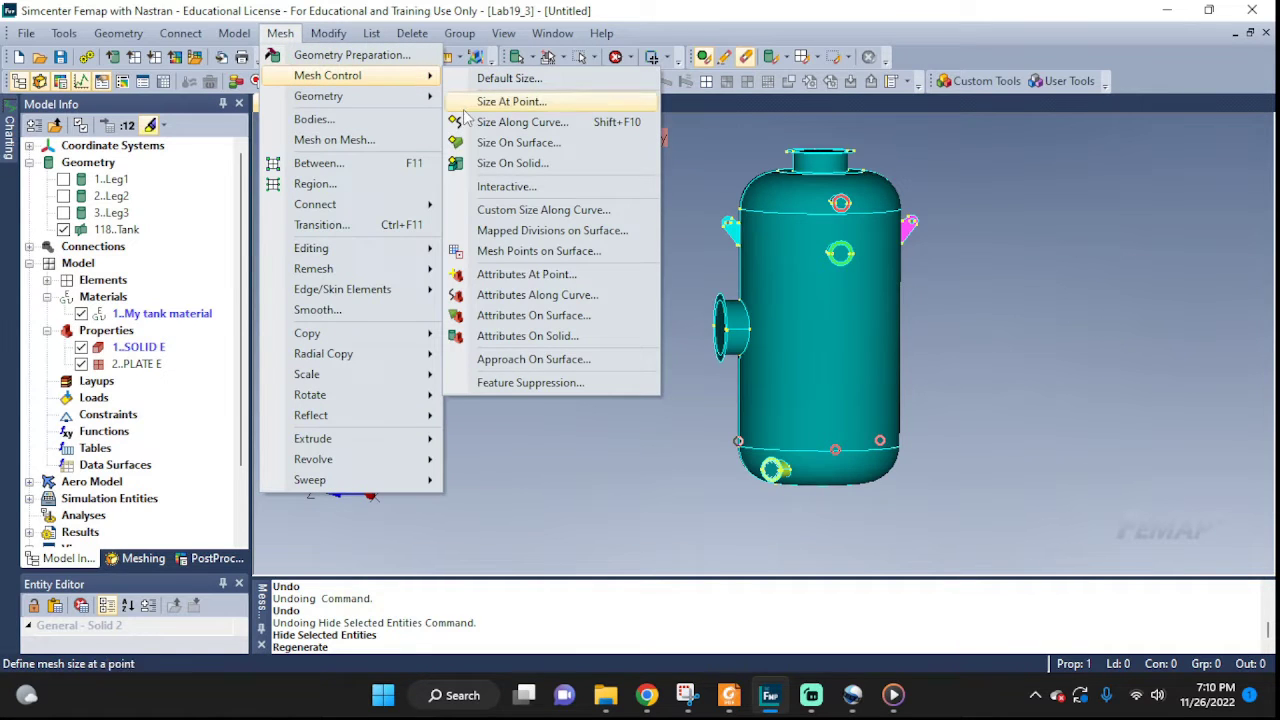
pyautogui.click(519, 143)
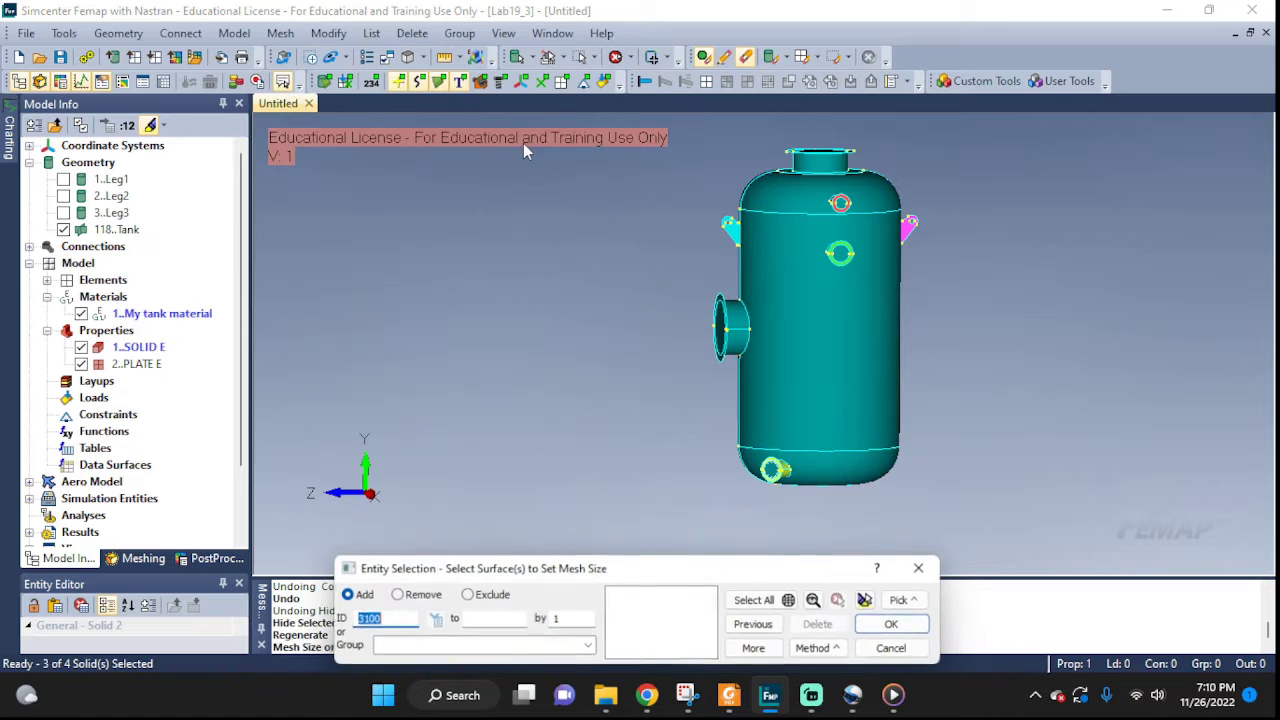
pyautogui.rightClick(897, 605)
pyautogui.click(932, 237)
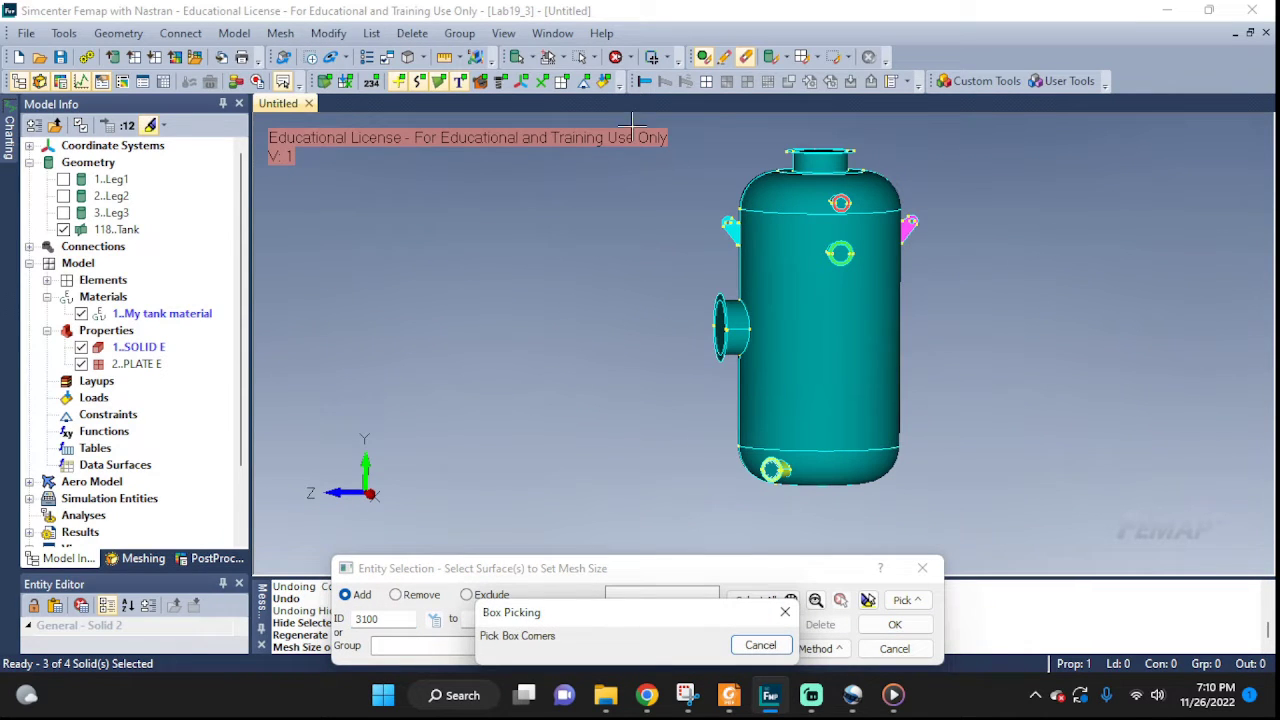
pyautogui.moveTo(676, 138); pyautogui.dragTo(1039, 513)
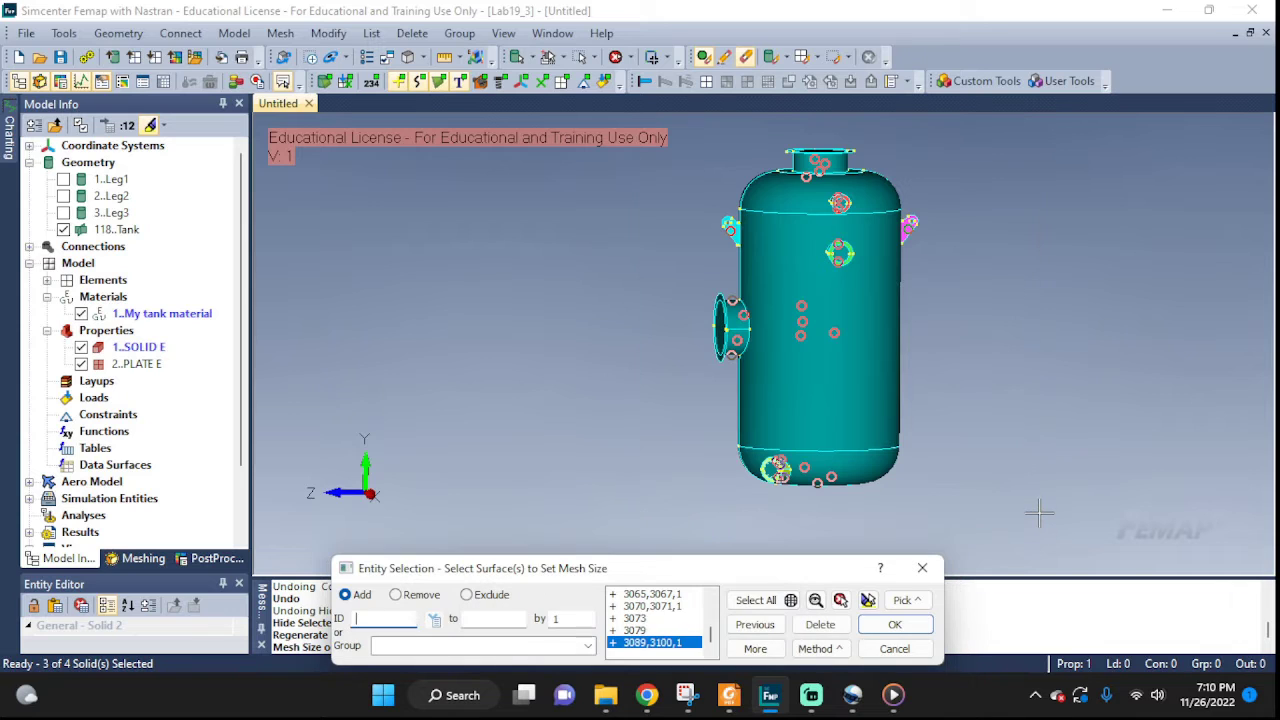
pyautogui.click(867, 600)
pyautogui.moveTo(840, 470); pyautogui.dragTo(808, 451, button='middle')
pyautogui.click(891, 624)
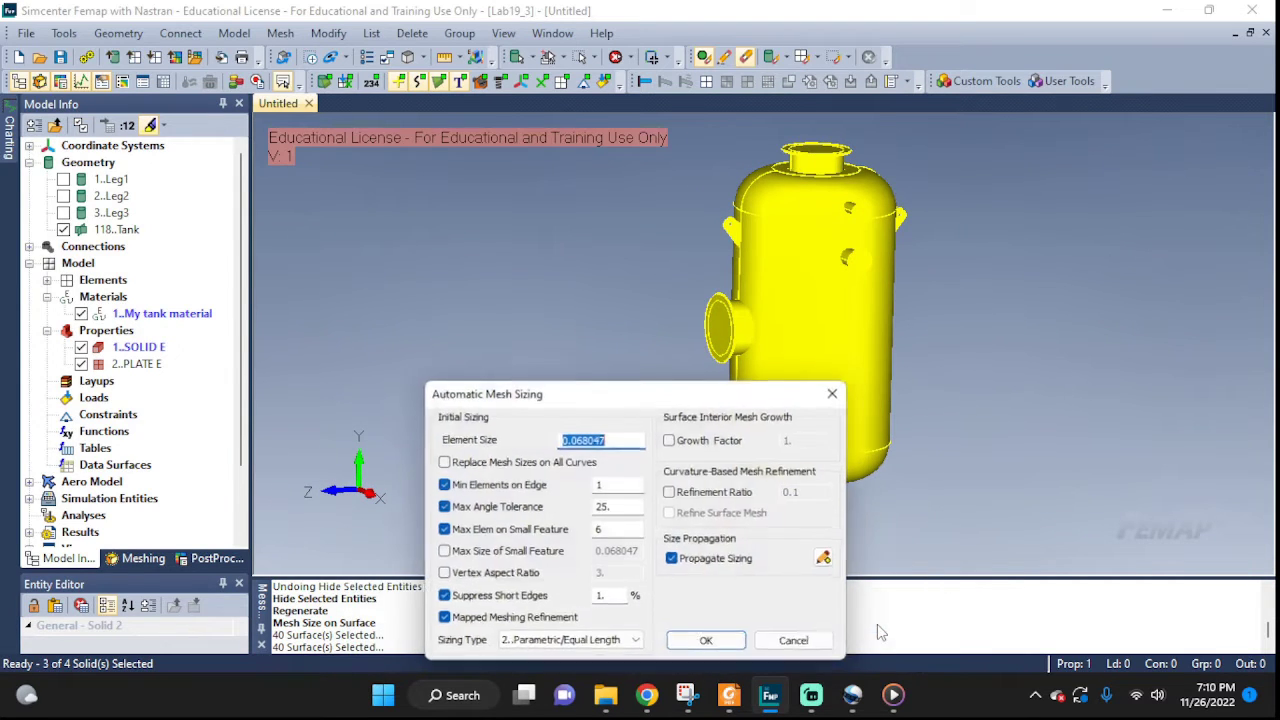
pyautogui.click(701, 647)
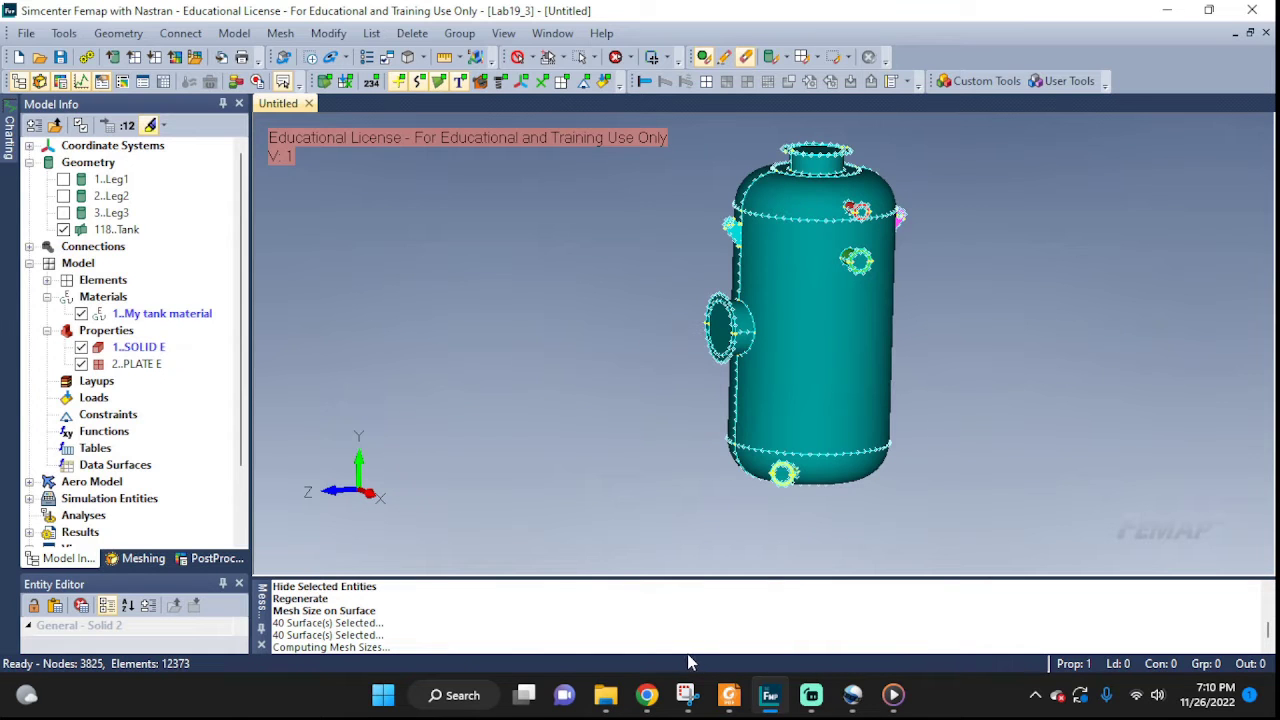
# Orbit and zoom to inspect the seeds at the nozzles and rounded head
pyautogui.moveTo(733, 488); pyautogui.dragTo(866, 389, button='middle')
pyautogui.scroll(5, 720, 300)
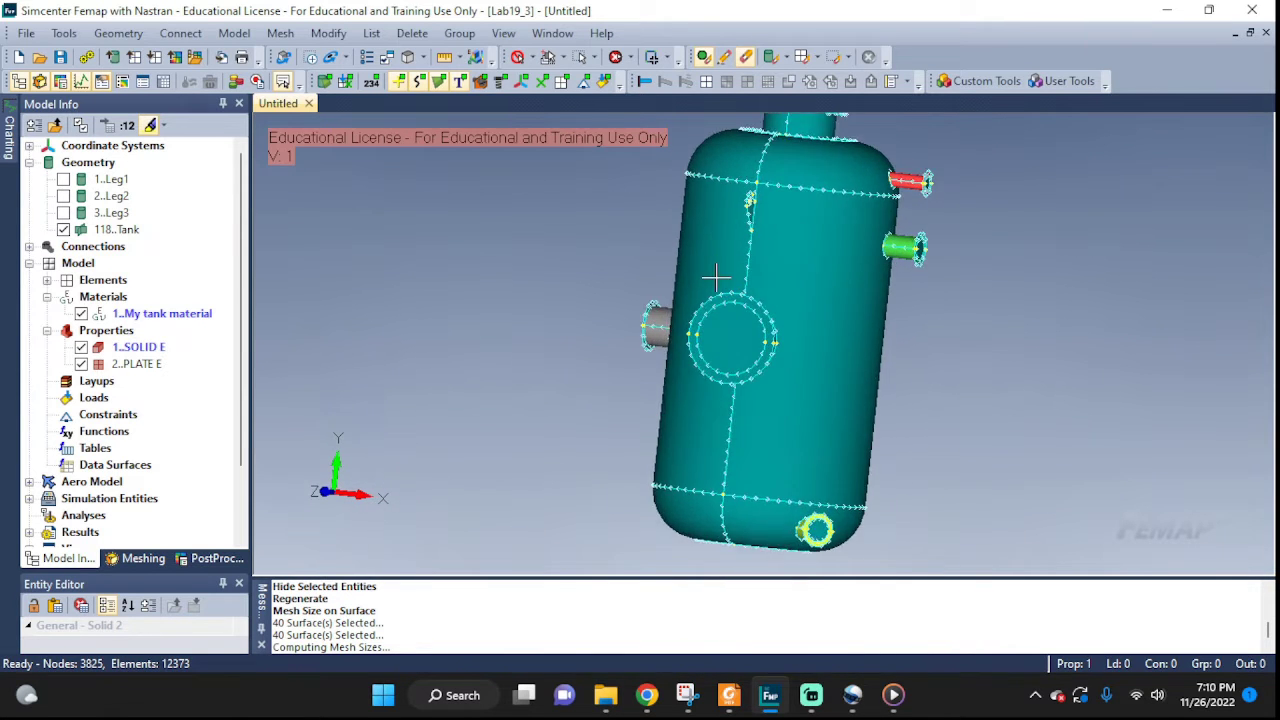
pyautogui.scroll(2, 720, 300)
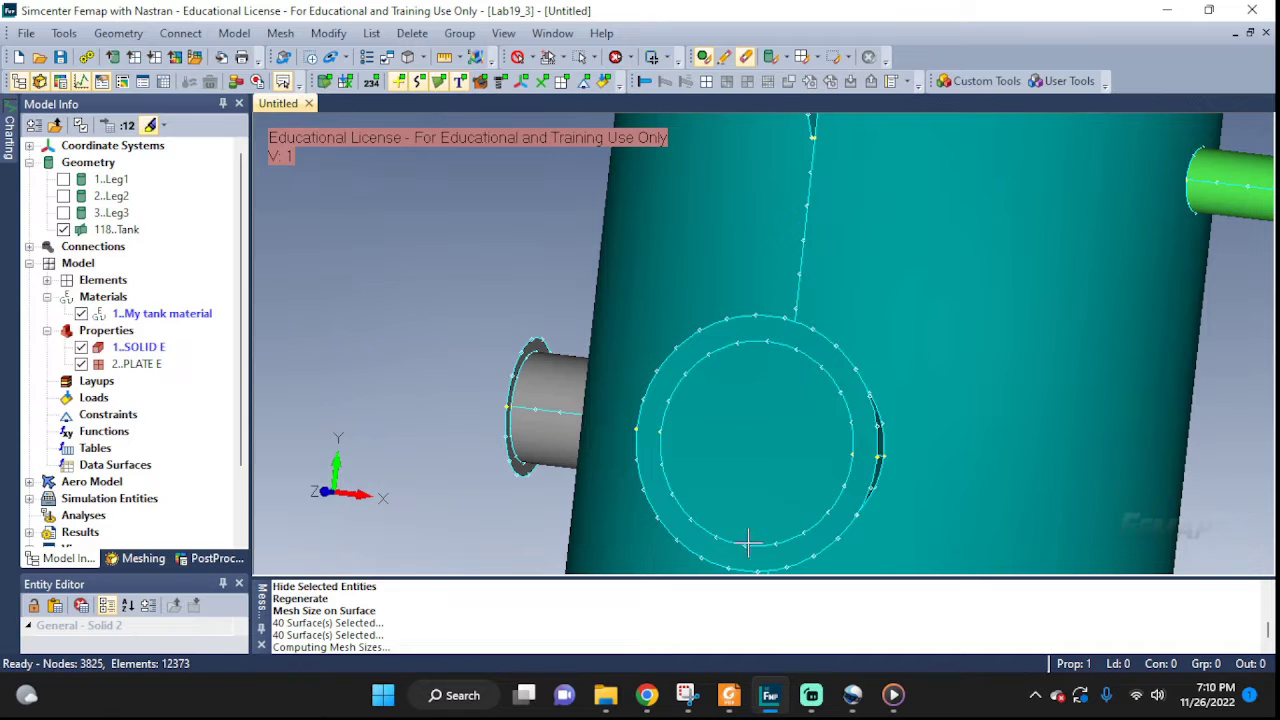
pyautogui.moveTo(585, 405); pyautogui.dragTo(718, 430, button='middle')
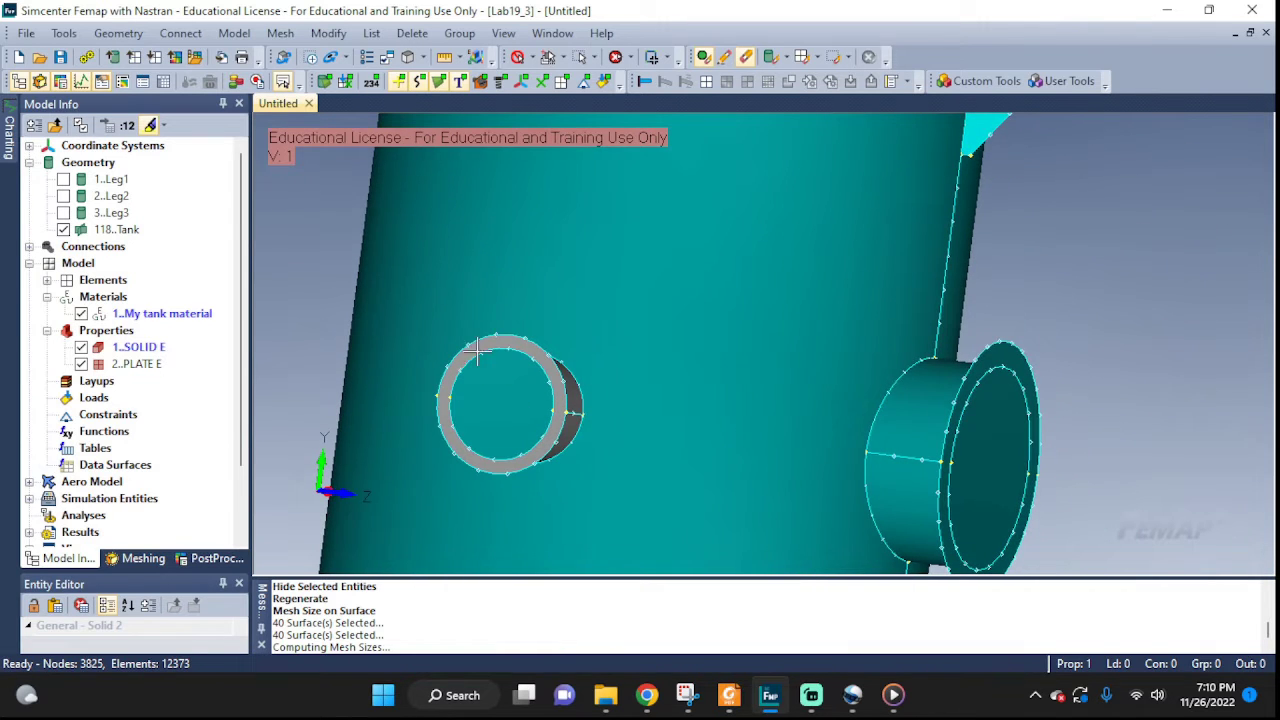
pyautogui.scroll(-3, 848, 222)
pyautogui.moveTo(787, 215); pyautogui.dragTo(737, 400, button='middle')
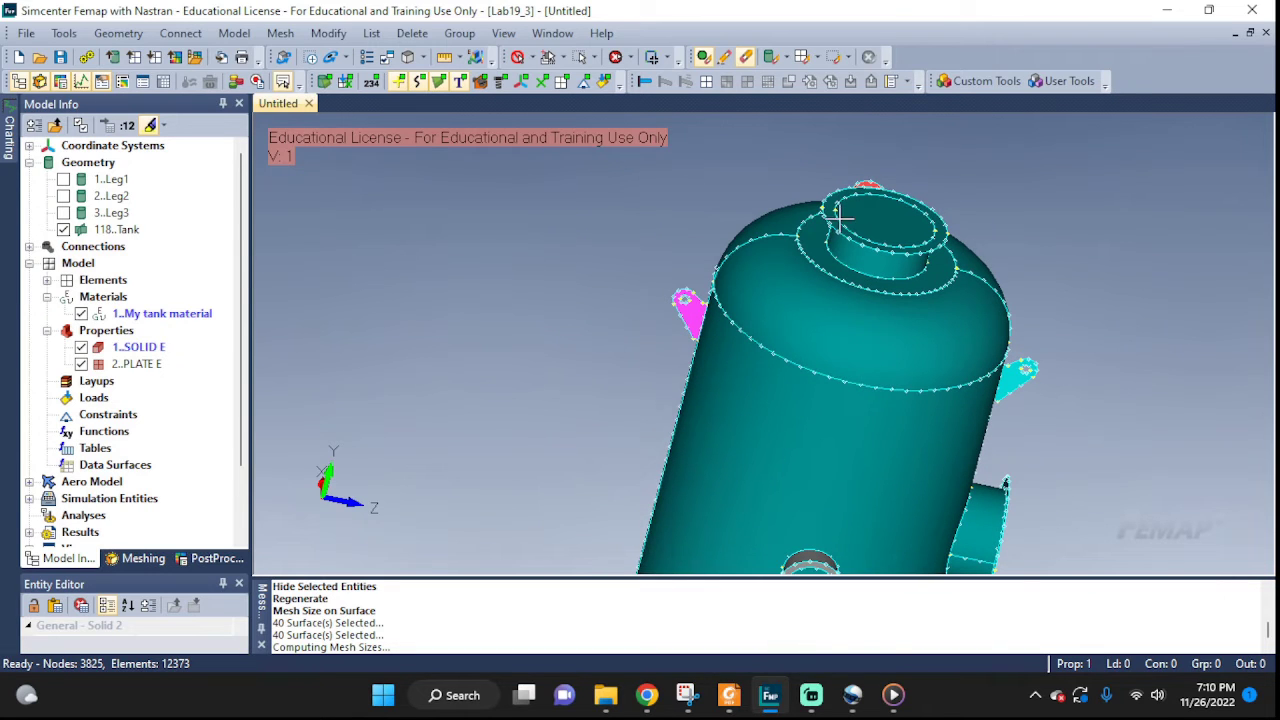
# Start surface meshing, try selecting all surfaces, then clear that selection
pyautogui.click(280, 33)
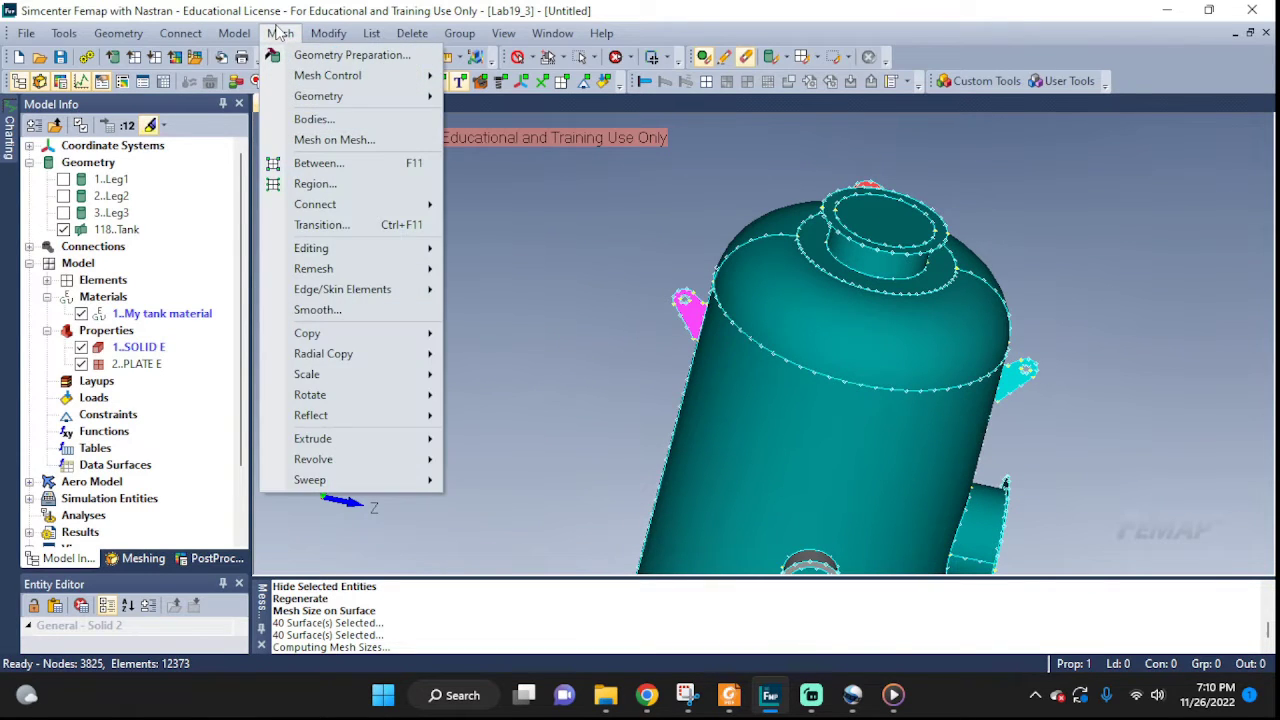
pyautogui.moveTo(322, 100)
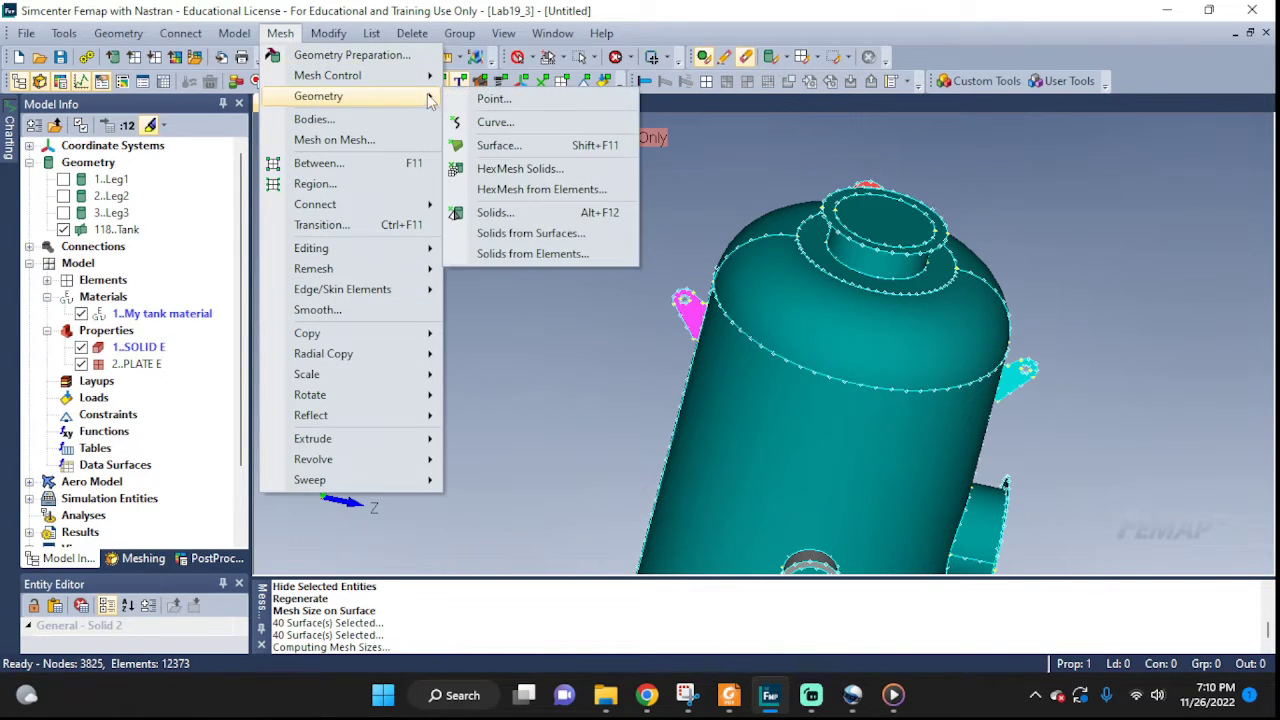
pyautogui.click(515, 148)
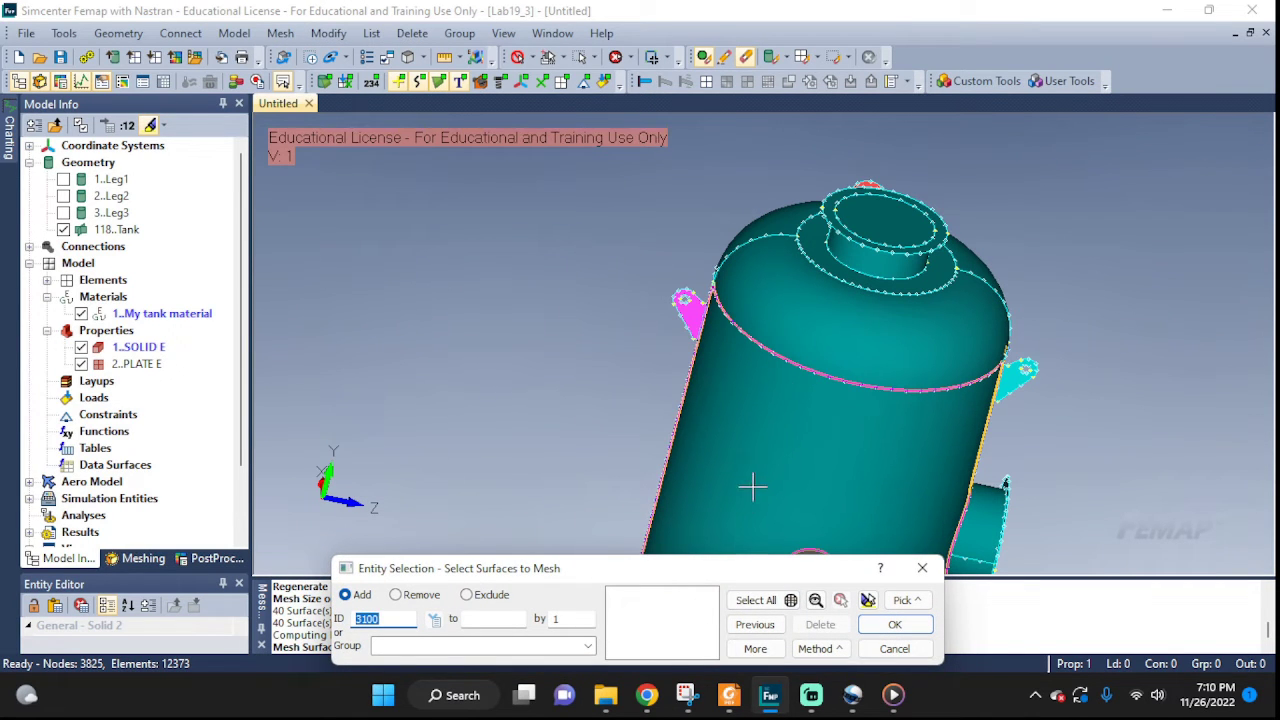
pyautogui.scroll(-1, 753, 487)
pyautogui.moveTo(836, 467); pyautogui.dragTo(714, 234, button='middle')
pyautogui.scroll(-2, 735, 264)
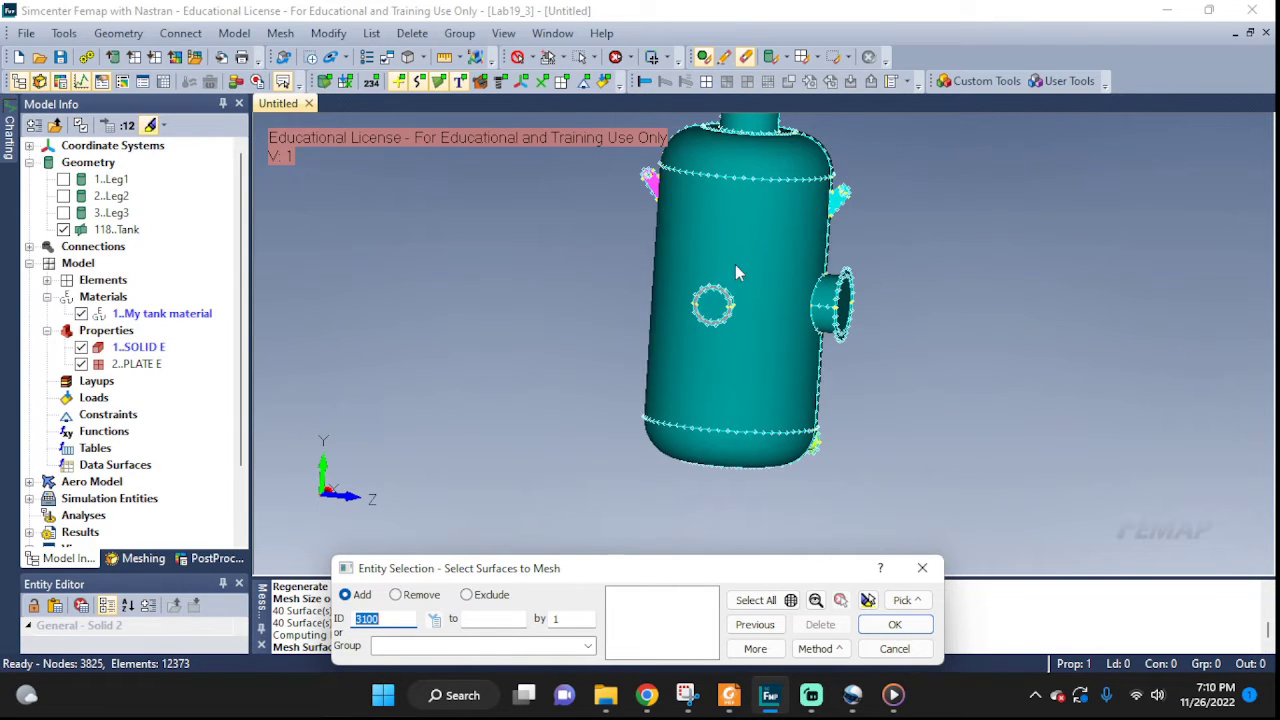
pyautogui.click(768, 604)
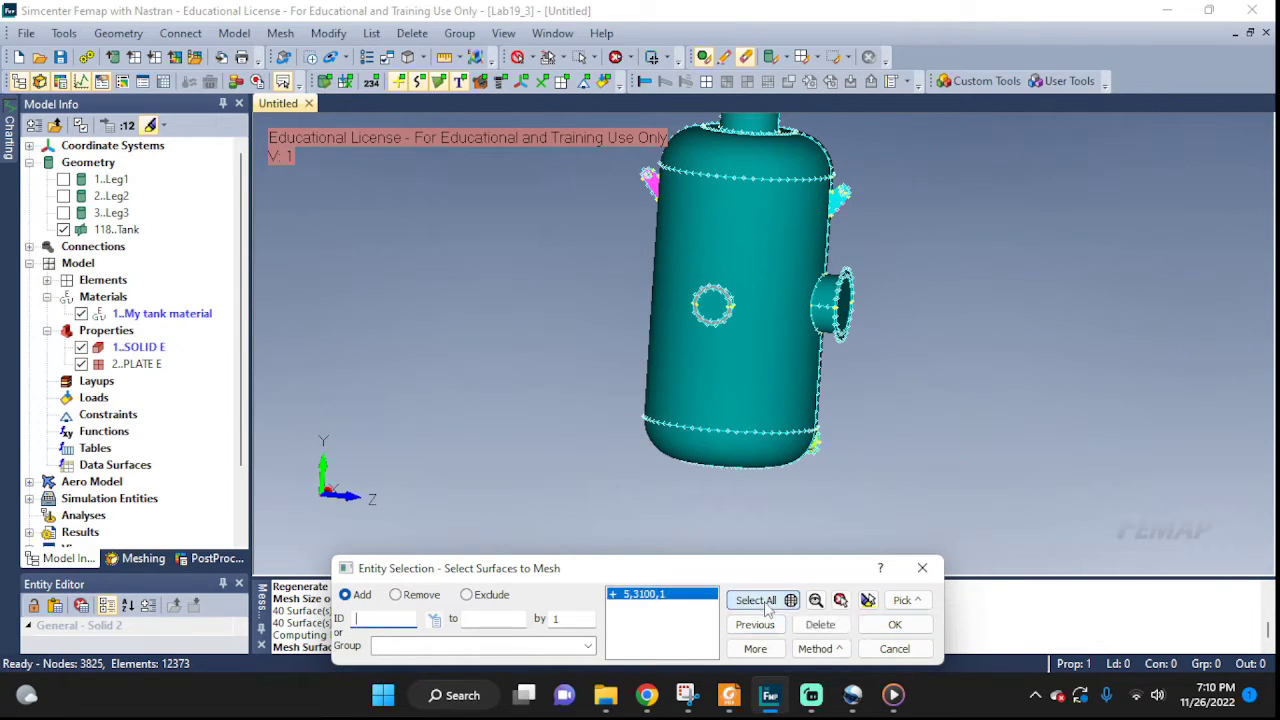
pyautogui.click(871, 626)
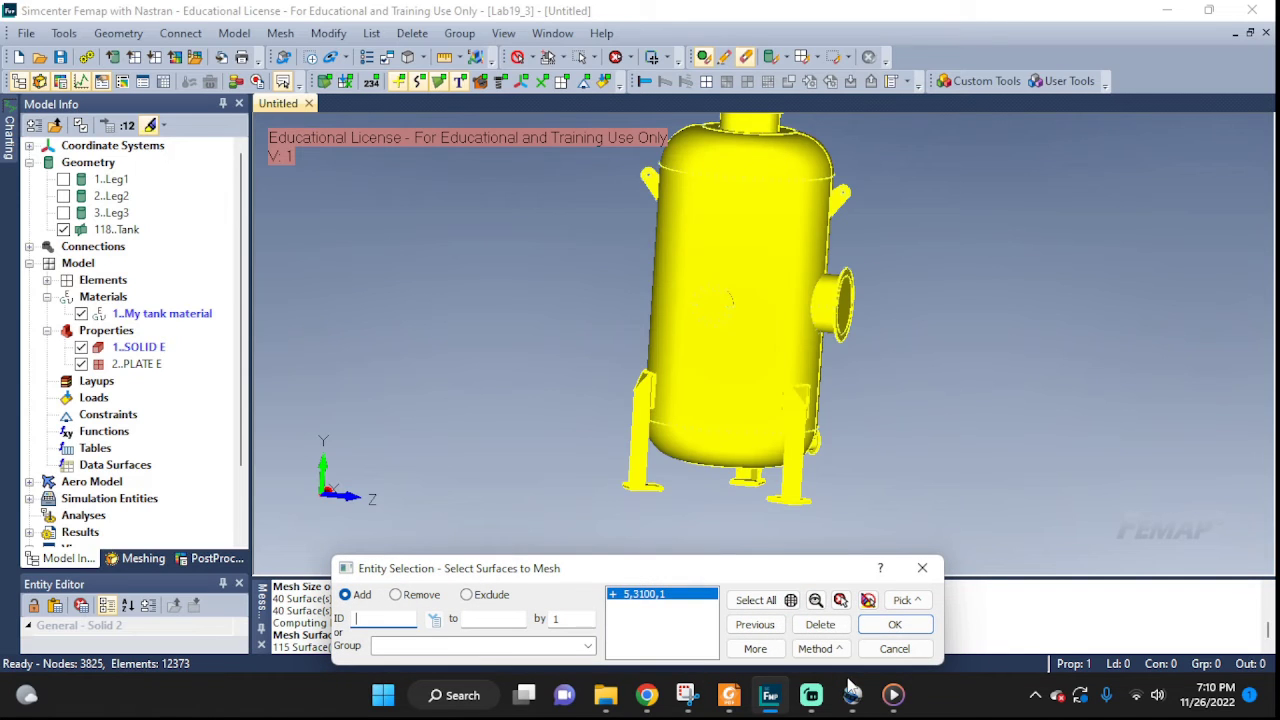
pyautogui.click(840, 600)
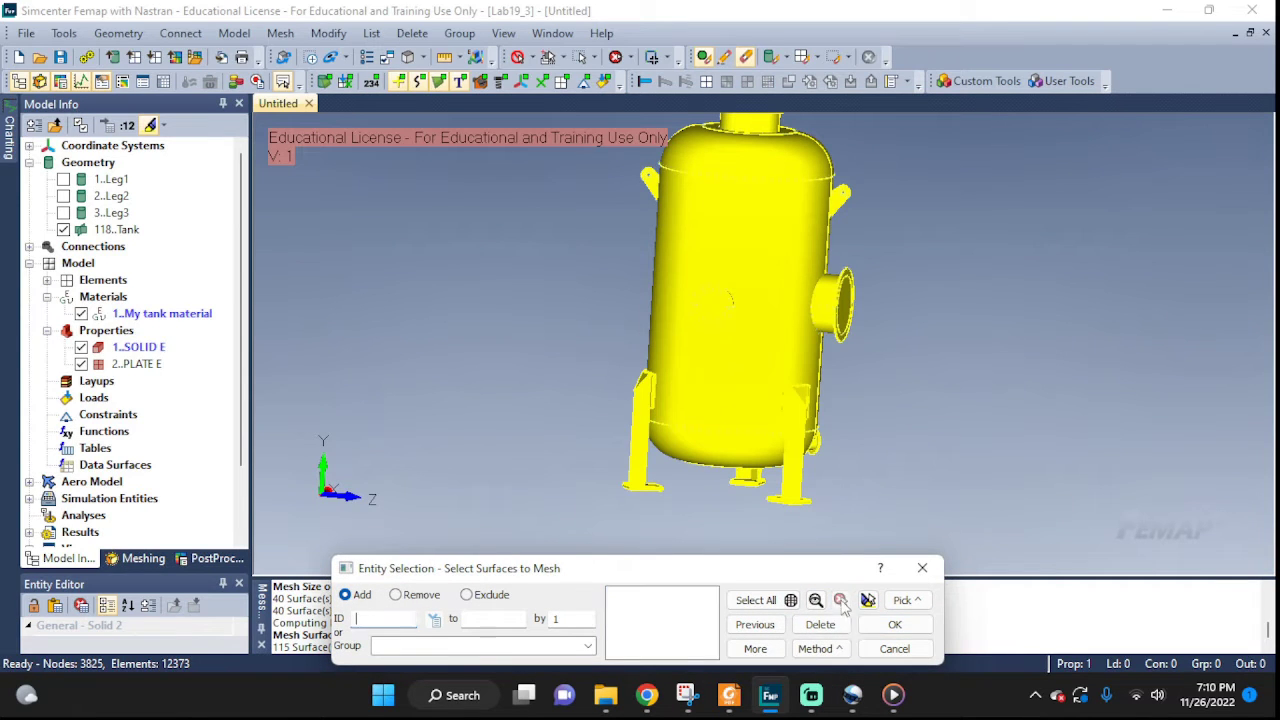
# Box-select the tank's surfaces and confirm them for meshing
pyautogui.click(907, 601)
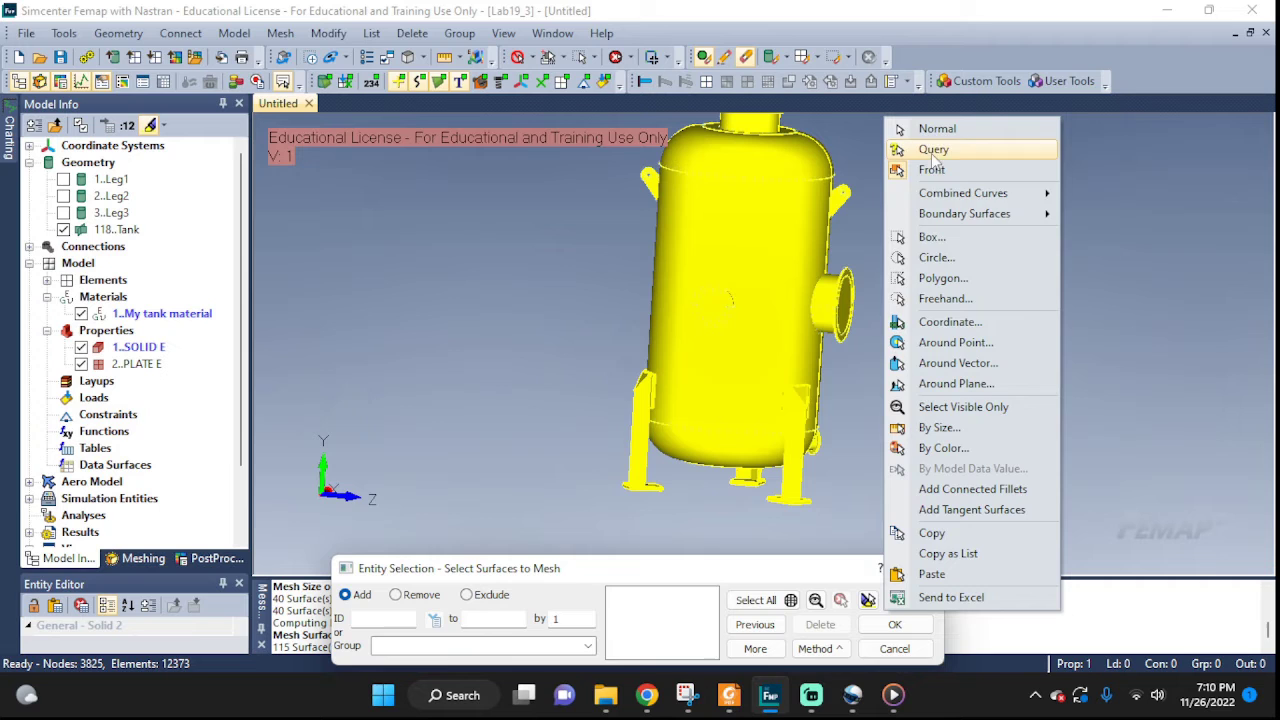
pyautogui.click(932, 238)
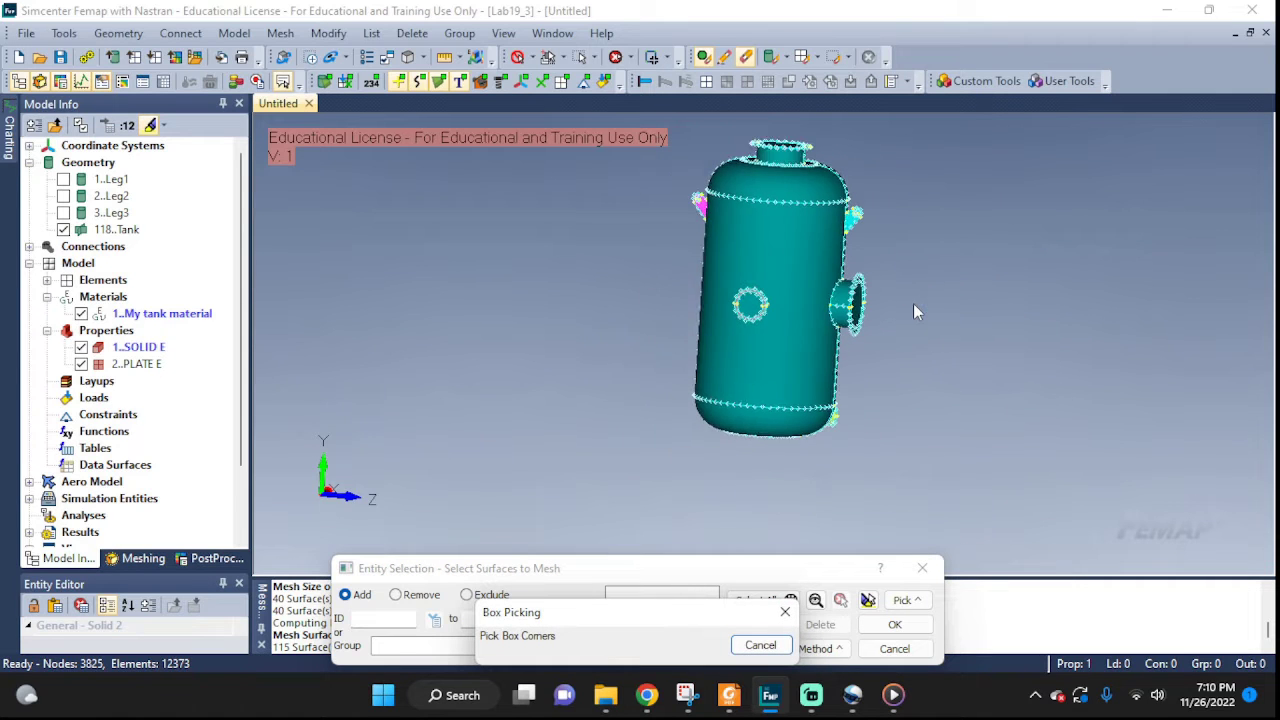
pyautogui.moveTo(688, 141); pyautogui.dragTo(907, 462)
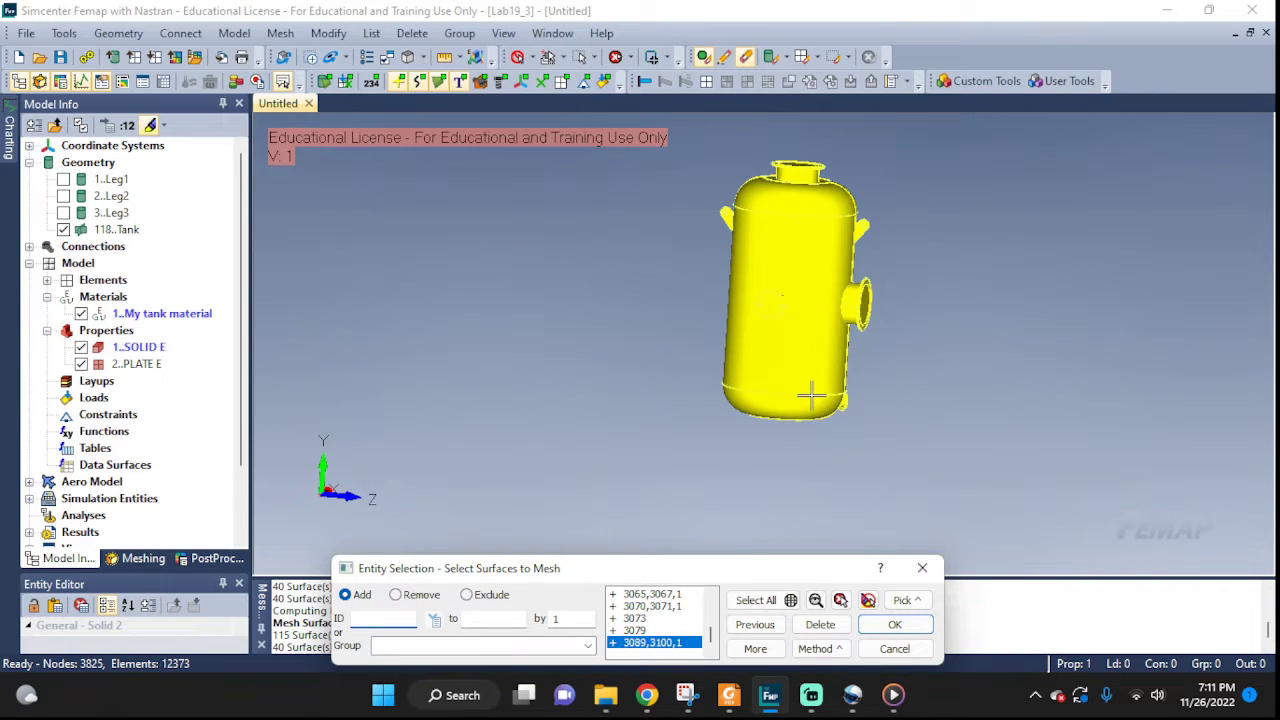
pyautogui.moveTo(921, 455); pyautogui.dragTo(691, 451, button='middle')
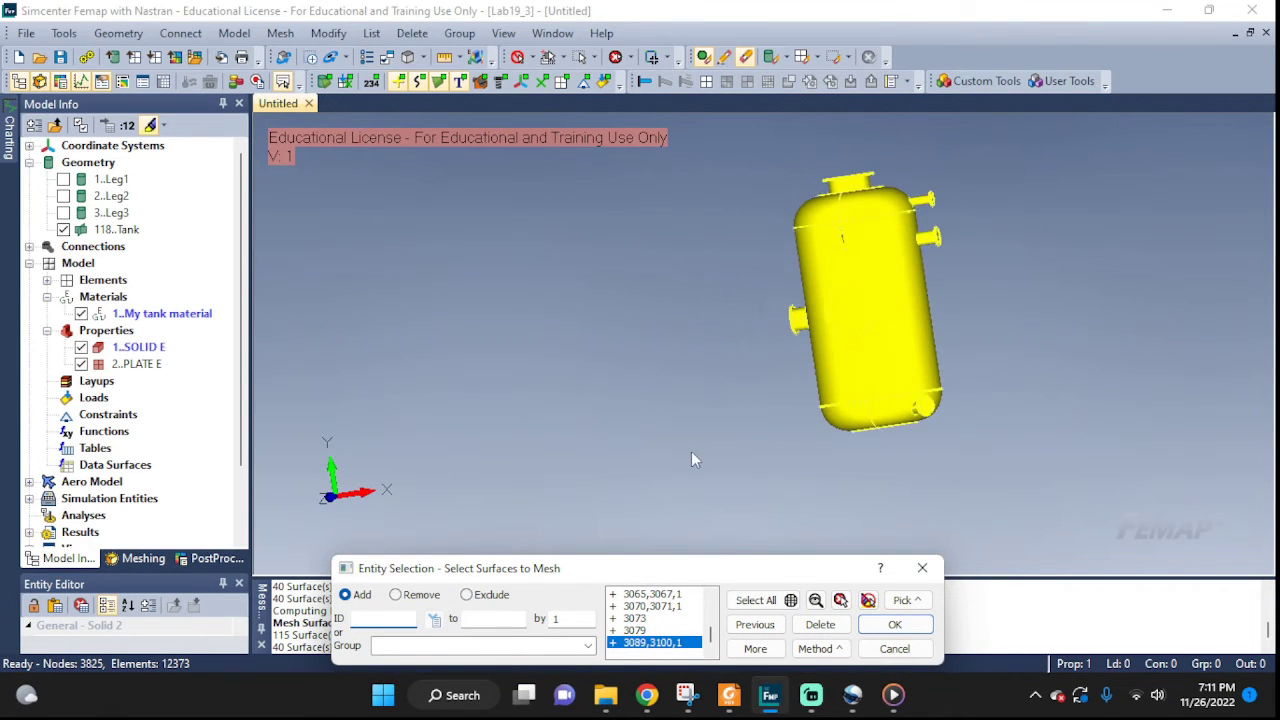
pyautogui.click(890, 625)
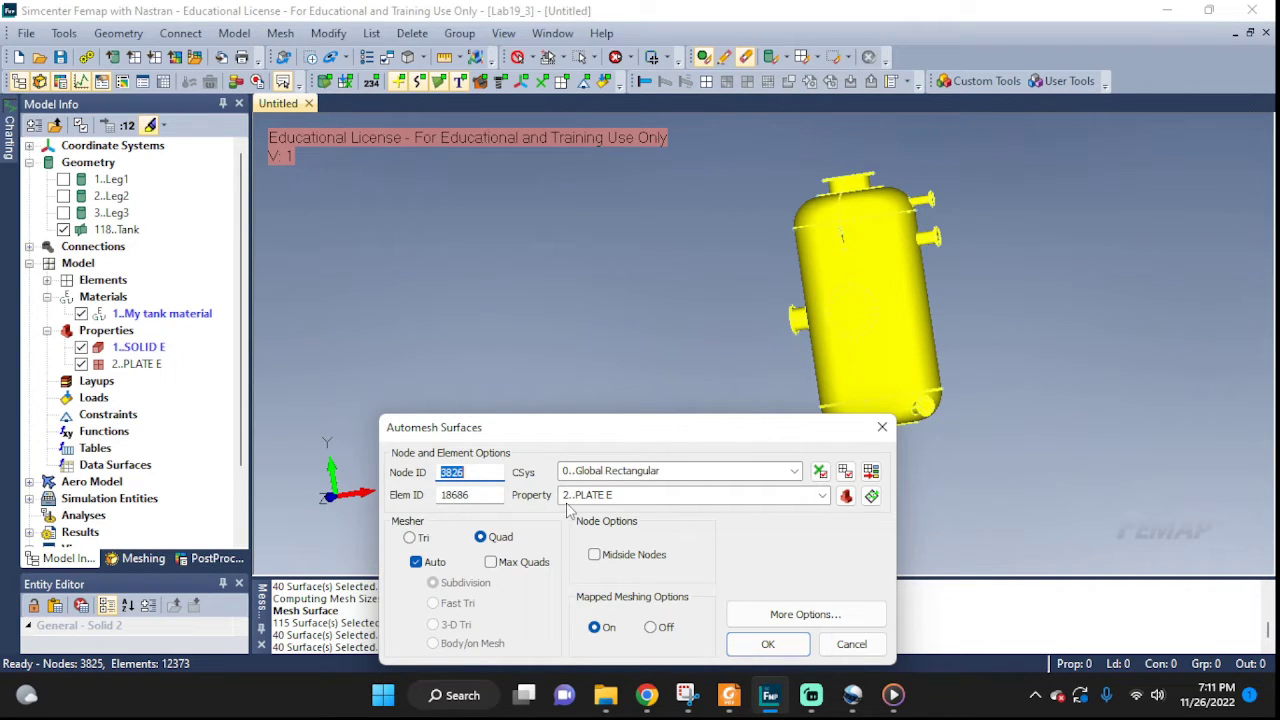
# Generate the quad mesh on the tank with property 2..PLATE E, reaching 15839 elements
pyautogui.click(613, 495)
pyautogui.click(822, 496)
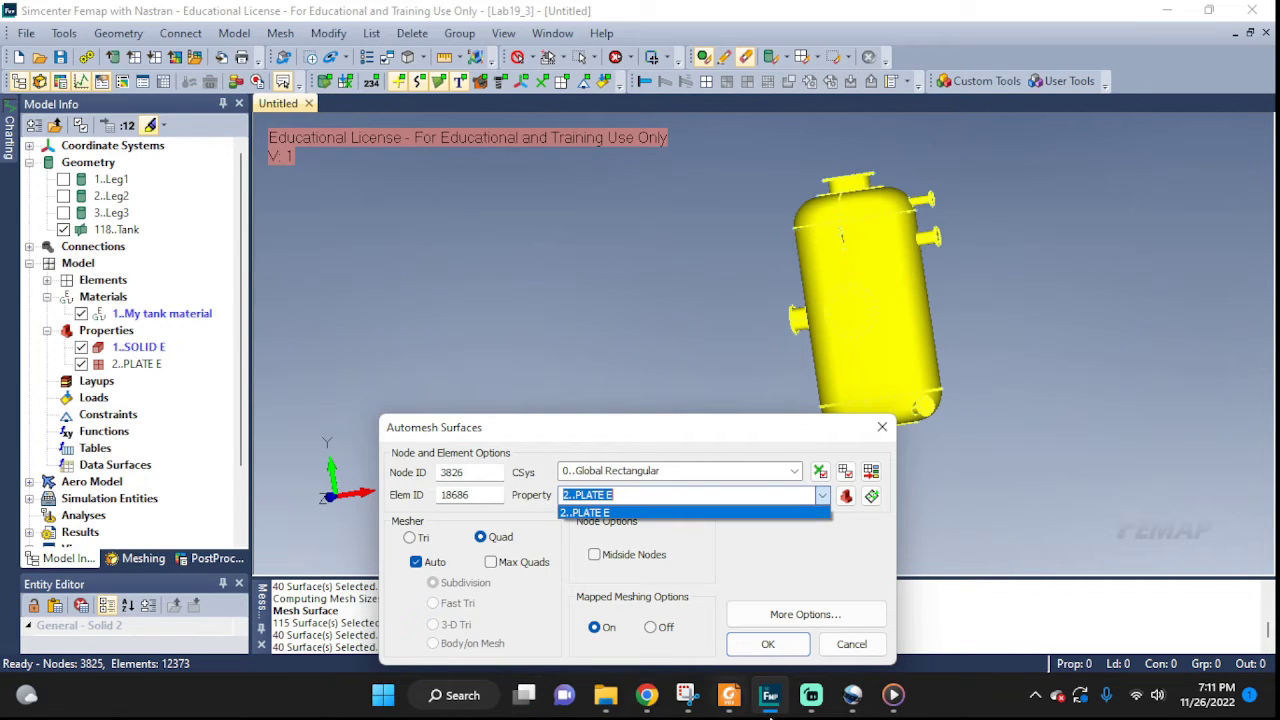
pyautogui.click(755, 649)
pyautogui.click(757, 646)
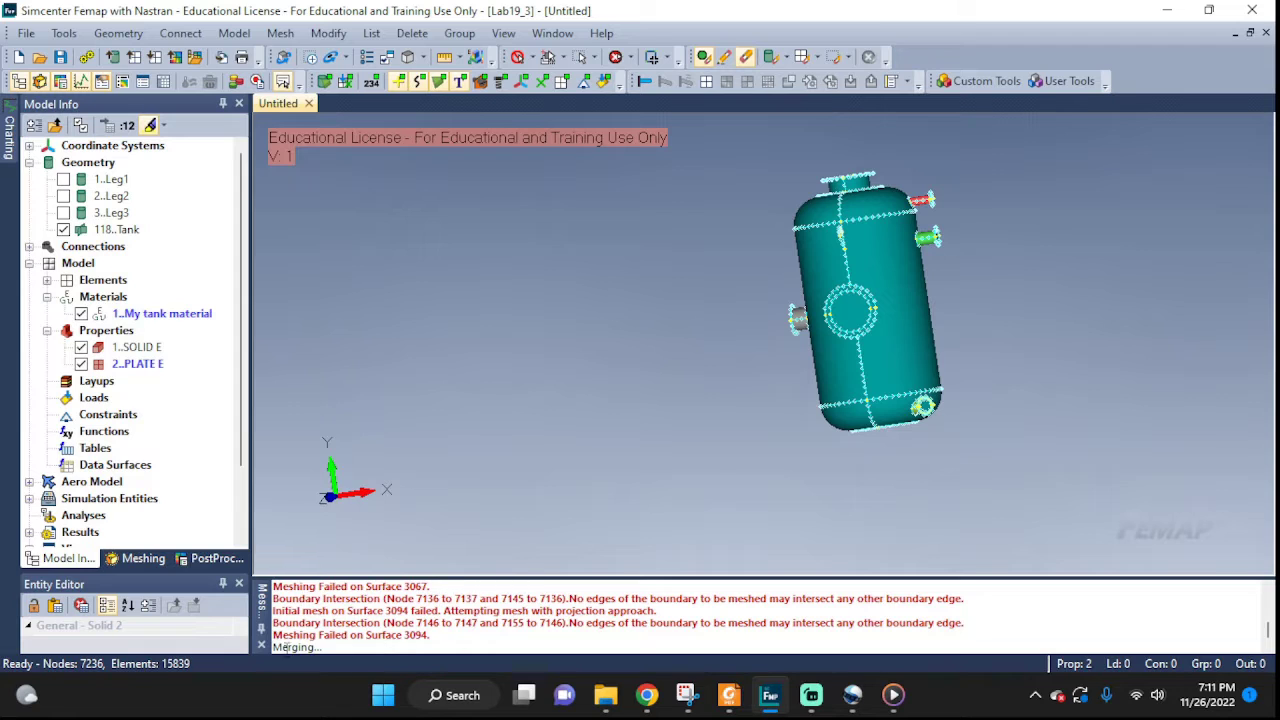
pyautogui.moveTo(874, 277); pyautogui.dragTo(890, 249, button='middle')
# Show the analysis model with the leg meshes in shaded display
pyautogui.click(324, 81)
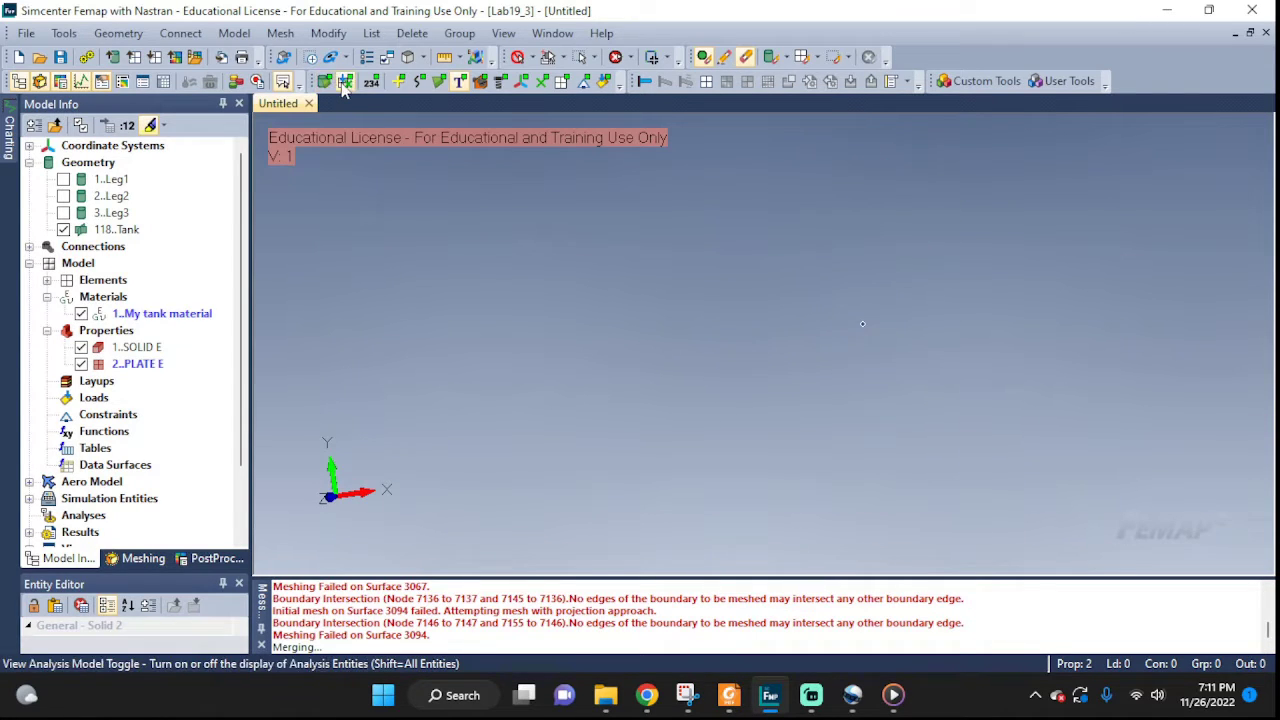
pyautogui.click(324, 81)
pyautogui.click(345, 81)
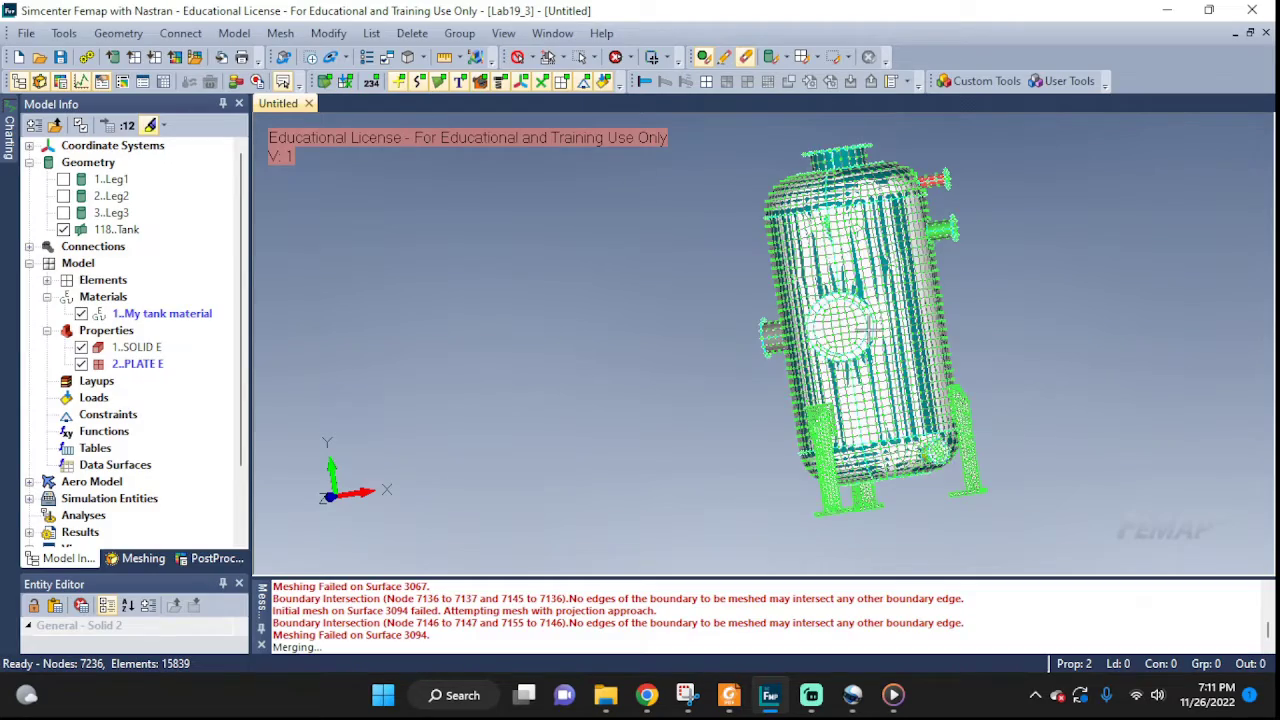
pyautogui.scroll(5, 867, 328)
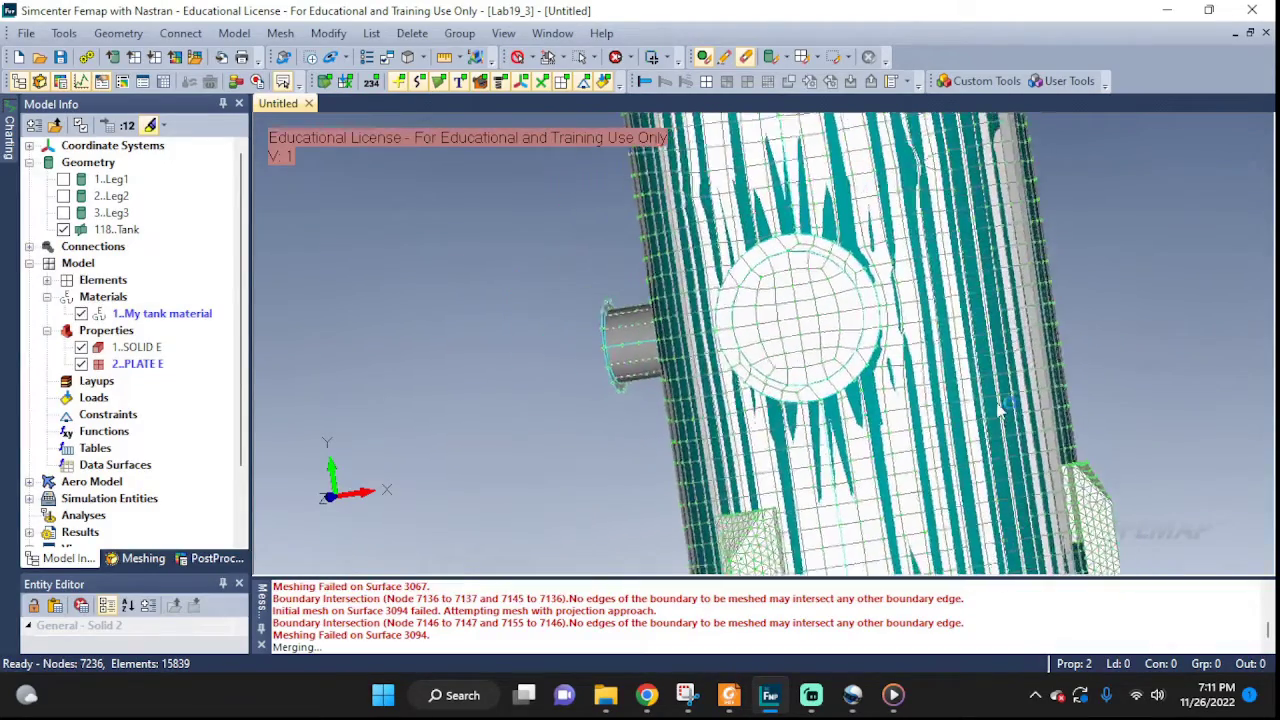
pyautogui.moveTo(1003, 410); pyautogui.dragTo(680, 310, button='middle')
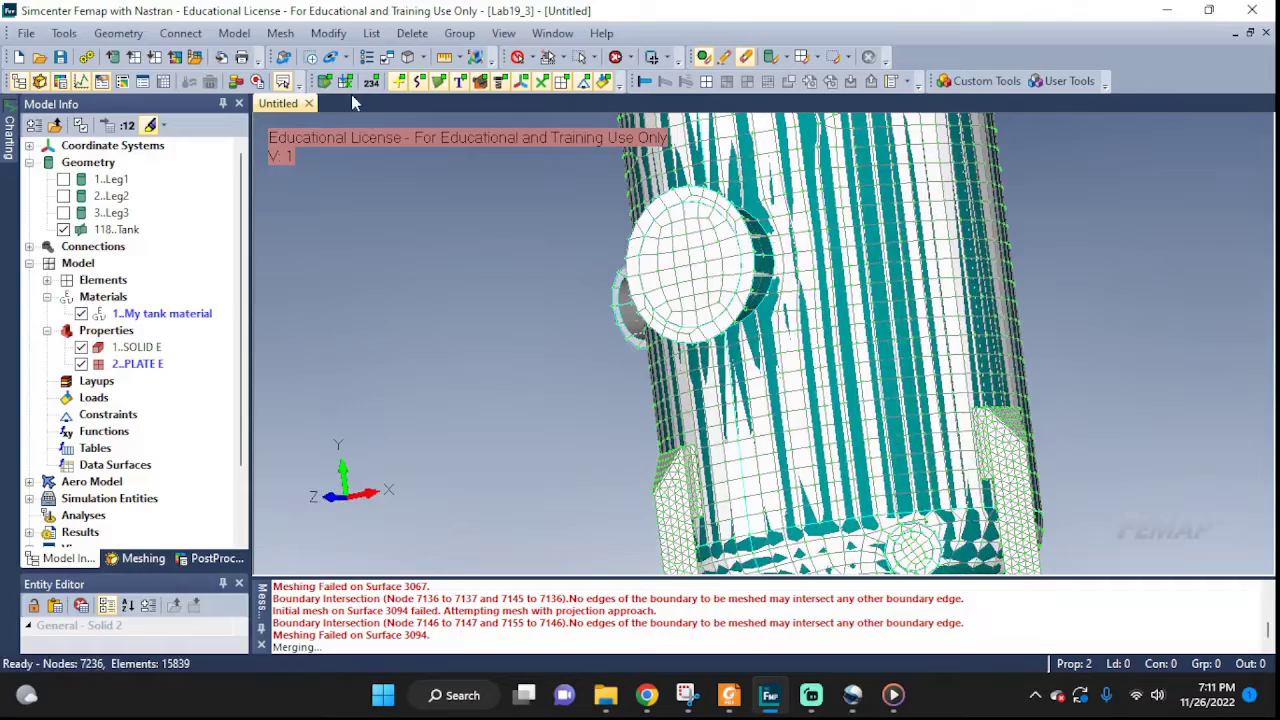
pyautogui.click(324, 81)
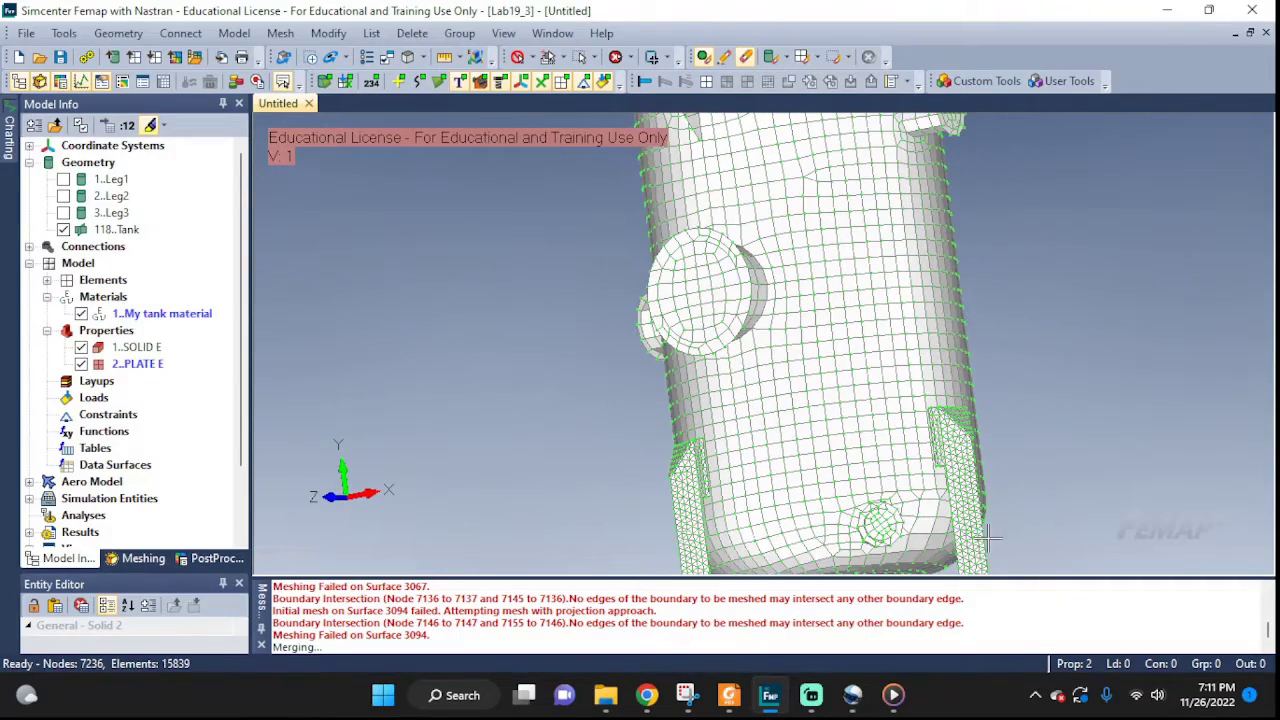
pyautogui.moveTo(937, 528); pyautogui.dragTo(781, 356, button='middle')
pyautogui.scroll(5, 890, 455)
# Orbit and zoom around the nozzles and leg-to-tank junction to inspect the mesh
pyautogui.moveTo(1096, 365); pyautogui.dragTo(965, 438, button='middle')
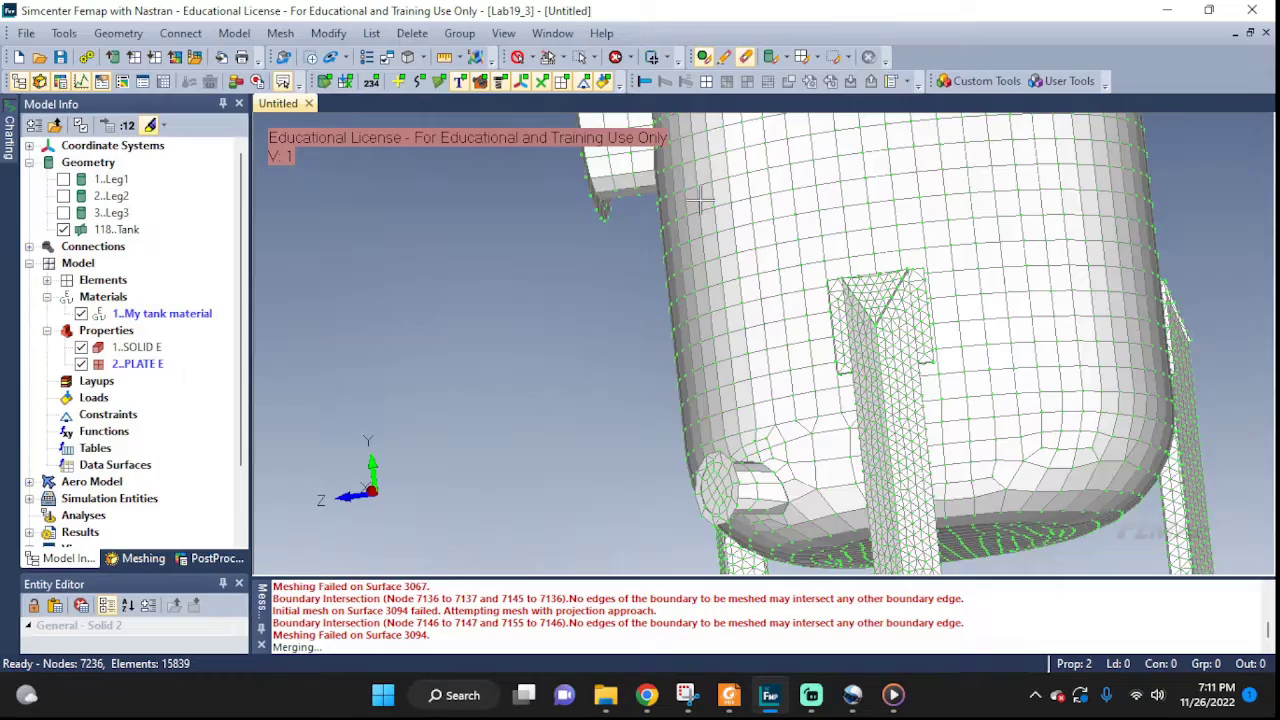
pyautogui.moveTo(700, 200); pyautogui.dragTo(857, 320, button='middle')
pyautogui.moveTo(818, 275)
pyautogui.mouseDown(button='middle')
pyautogui.moveTo(994, 274)
pyautogui.moveTo(830, 296)
pyautogui.moveTo(1006, 277)
pyautogui.moveTo(836, 293)
pyautogui.mouseUp(button='middle')
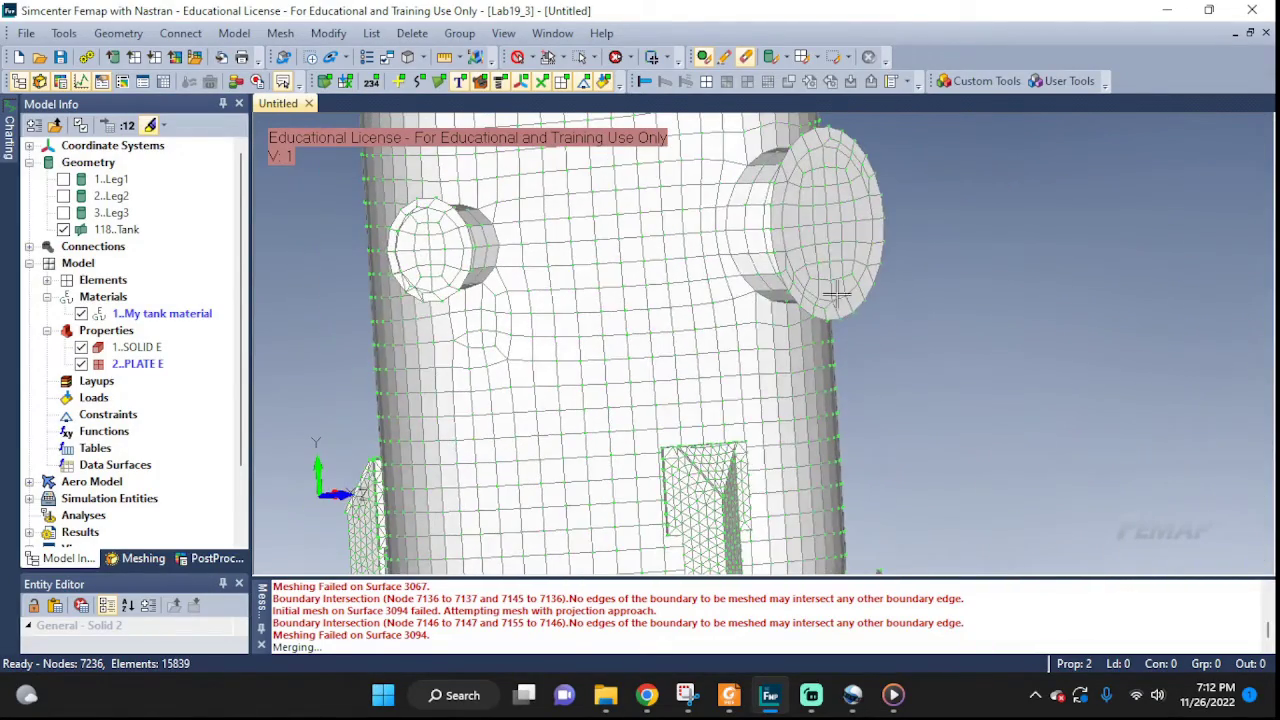
pyautogui.keyDown('ctrl'); pyautogui.moveTo(601, 303); pyautogui.dragTo(882, 322, button='middle'); pyautogui.keyUp('ctrl')
pyautogui.moveTo(782, 333); pyautogui.dragTo(974, 325, button='middle')
pyautogui.moveTo(669, 408); pyautogui.dragTo(833, 411, button='middle')
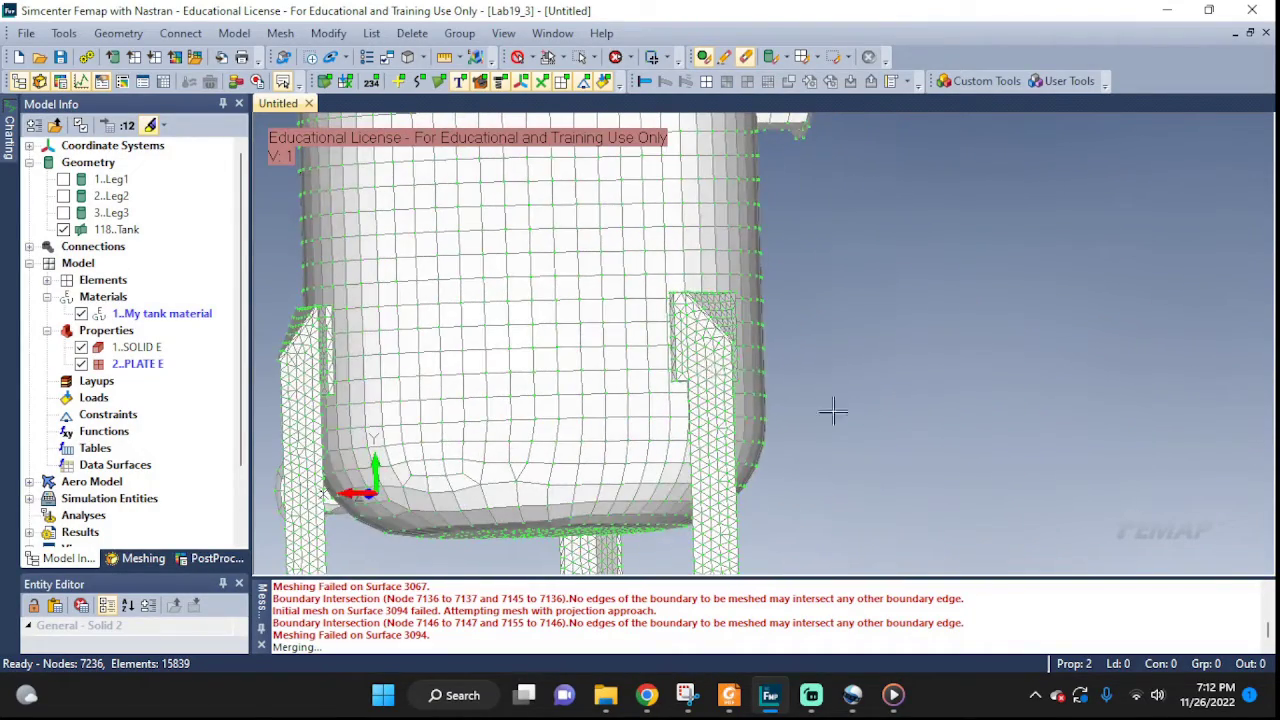
pyautogui.moveTo(656, 376); pyautogui.dragTo(677, 392, button='middle')
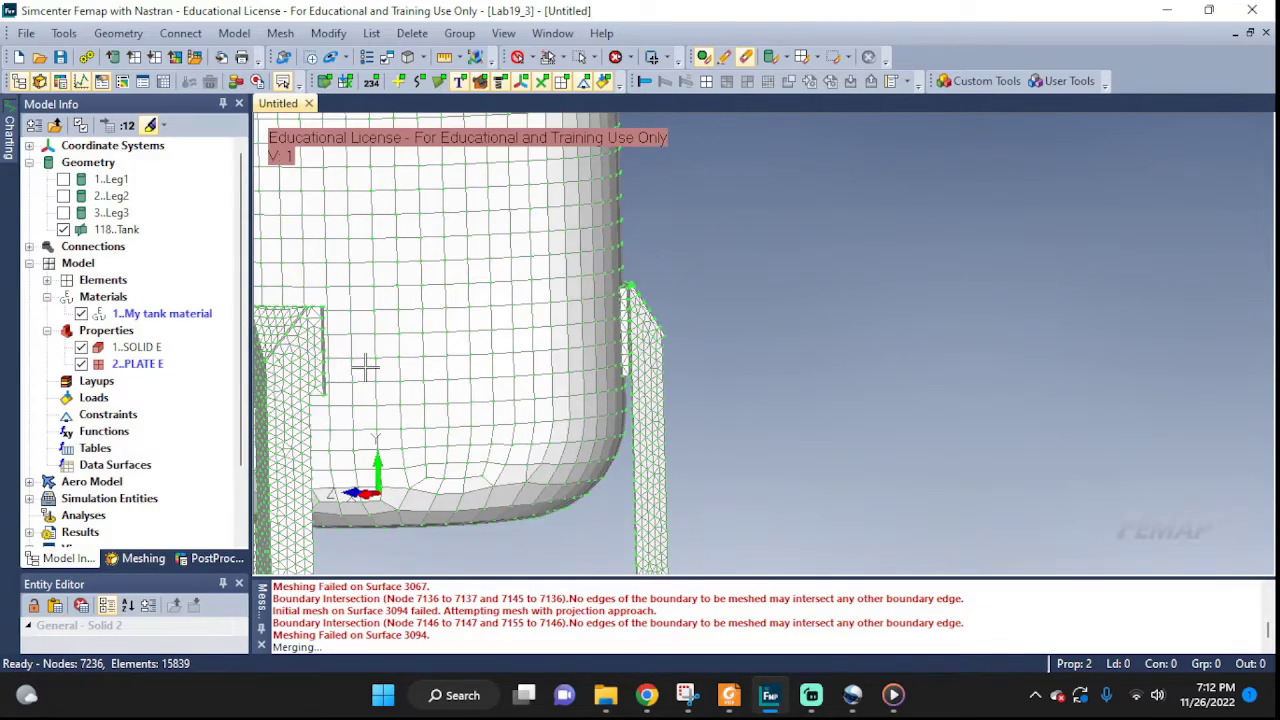
pyautogui.moveTo(365, 368); pyautogui.dragTo(533, 309, button='middle')
pyautogui.moveTo(536, 262); pyautogui.dragTo(811, 317, button='middle')
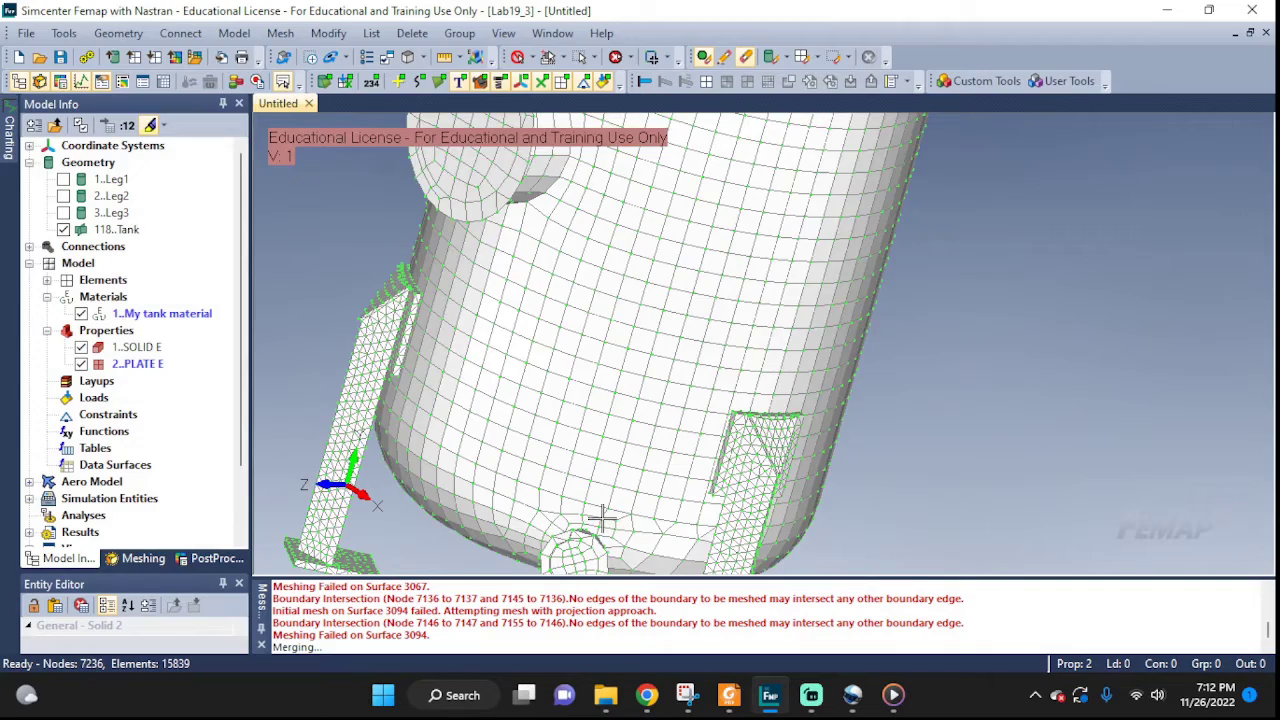
pyautogui.moveTo(603, 520); pyautogui.dragTo(647, 376, button='middle')
pyautogui.scroll(3, 597, 375)
pyautogui.scroll(5, 597, 375)
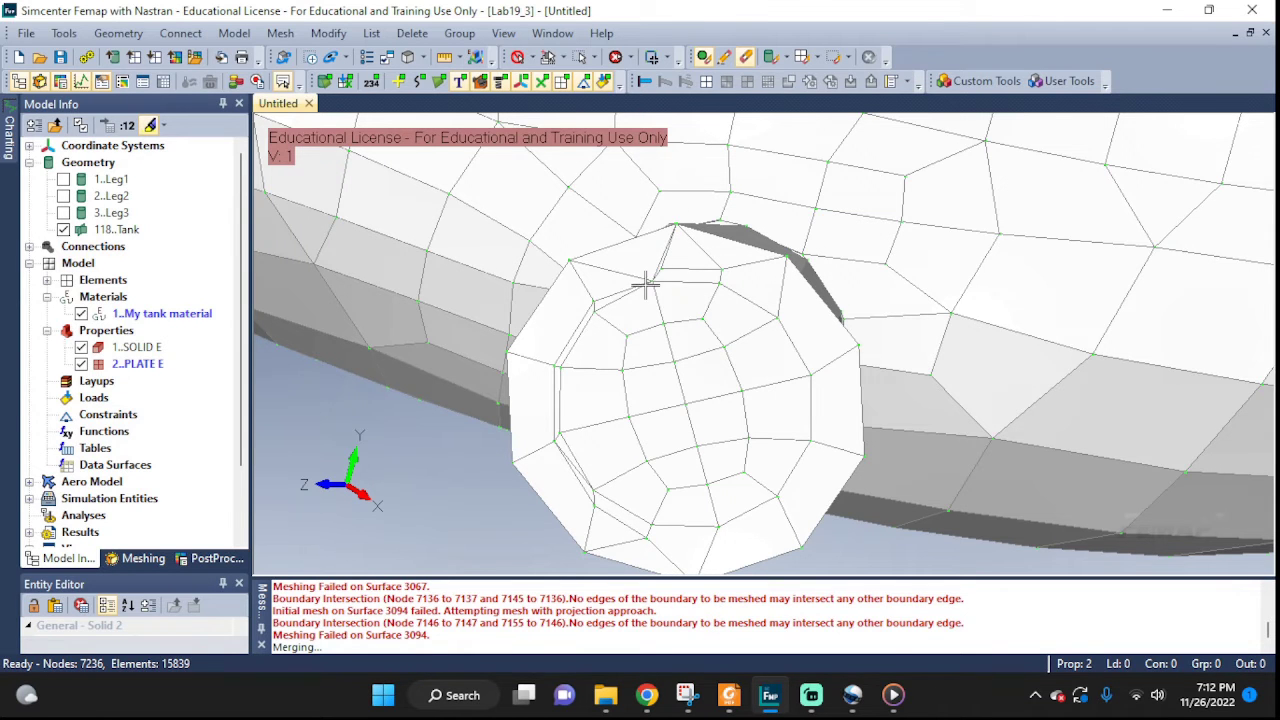
pyautogui.moveTo(683, 298); pyautogui.dragTo(792, 298, button='middle')
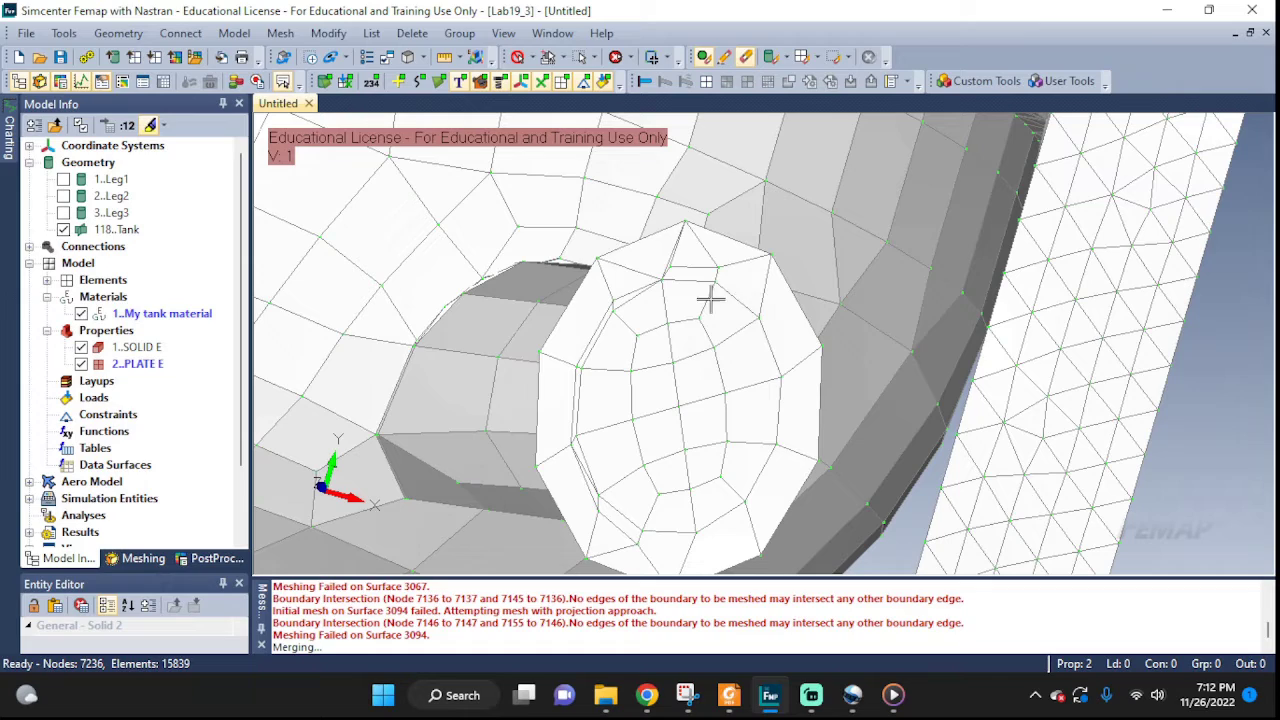
pyautogui.moveTo(556, 503); pyautogui.dragTo(657, 470, button='middle')
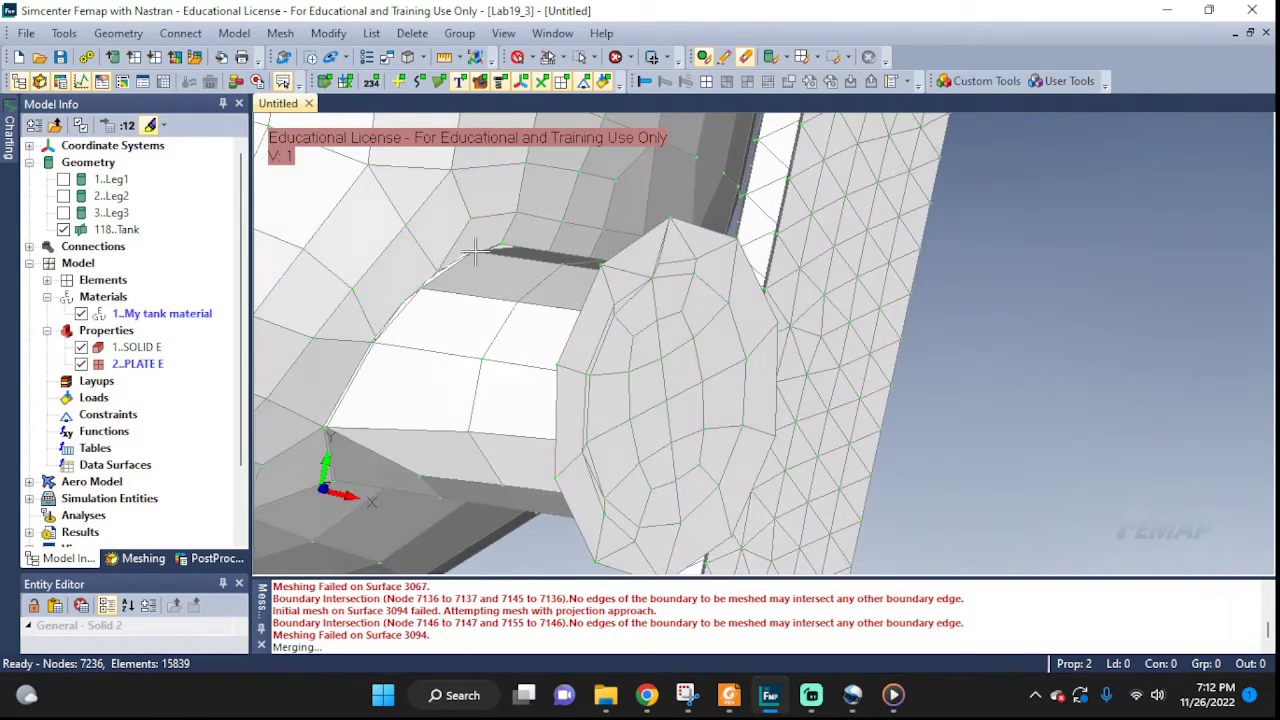
pyautogui.scroll(8, 475, 253)
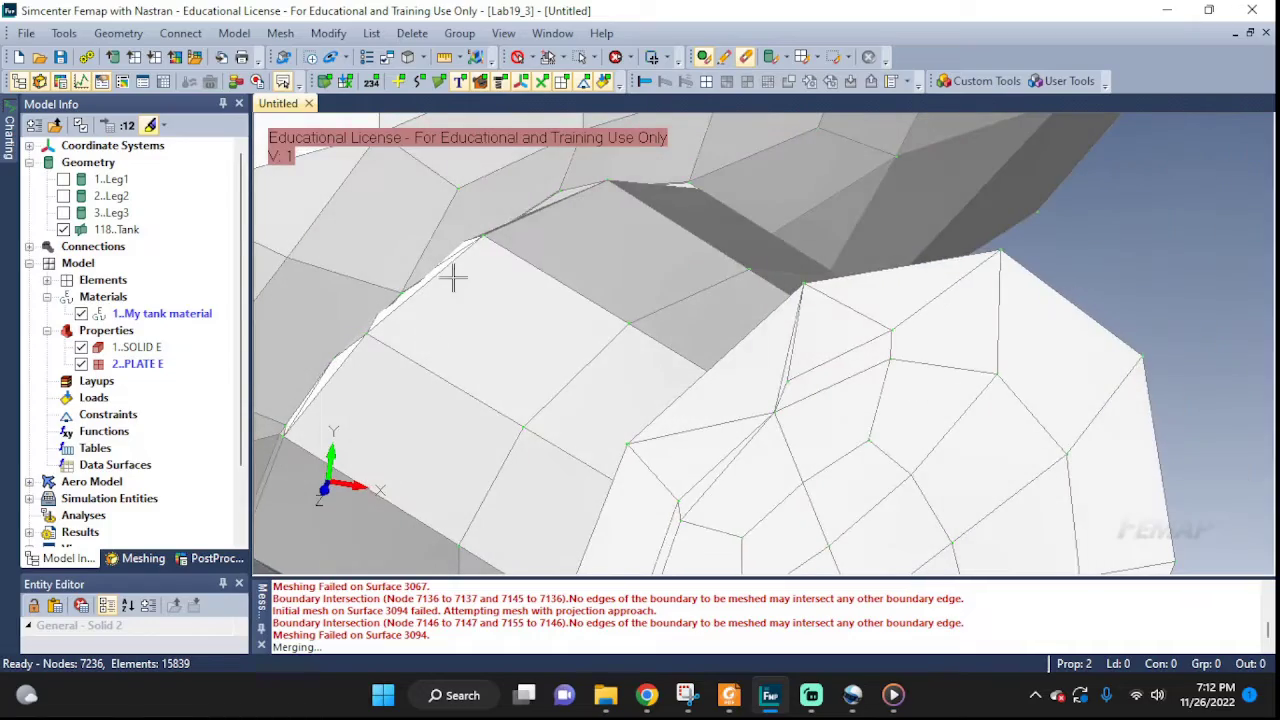
pyautogui.scroll(-10, 675, 187)
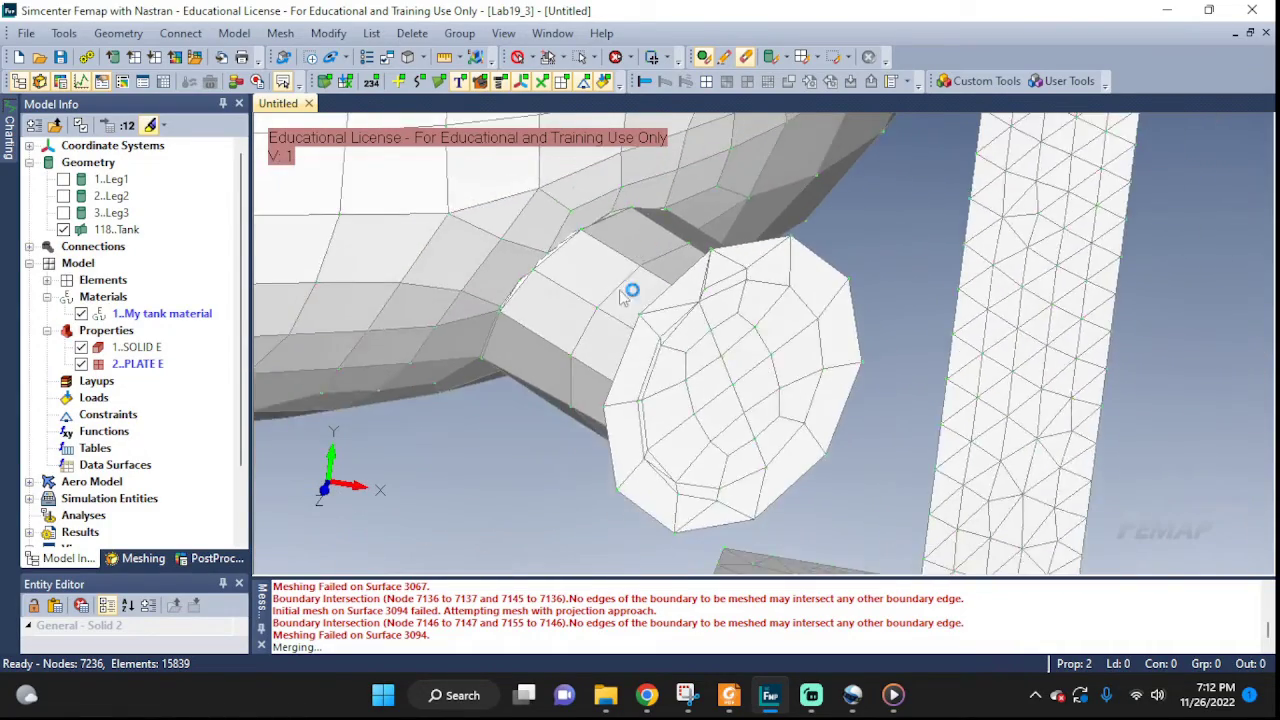
pyautogui.moveTo(765, 160); pyautogui.dragTo(820, 403, button='middle')
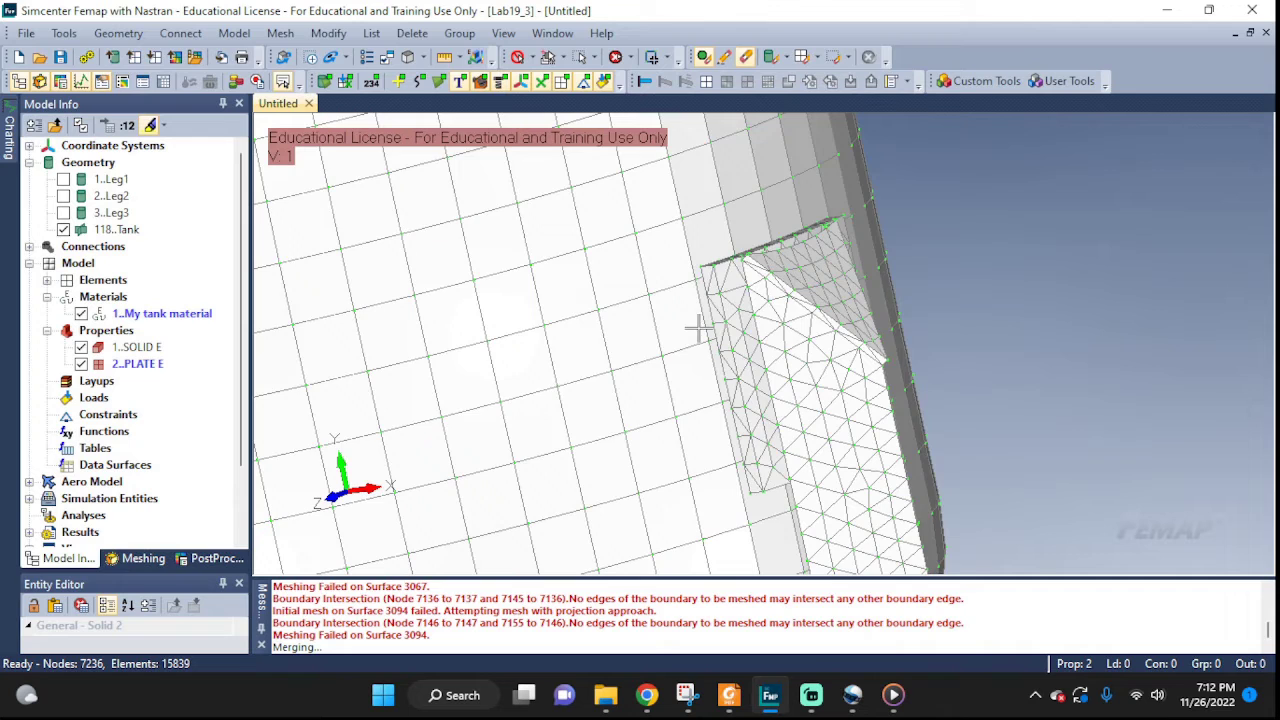
pyautogui.moveTo(697, 327); pyautogui.dragTo(753, 336, button='middle')
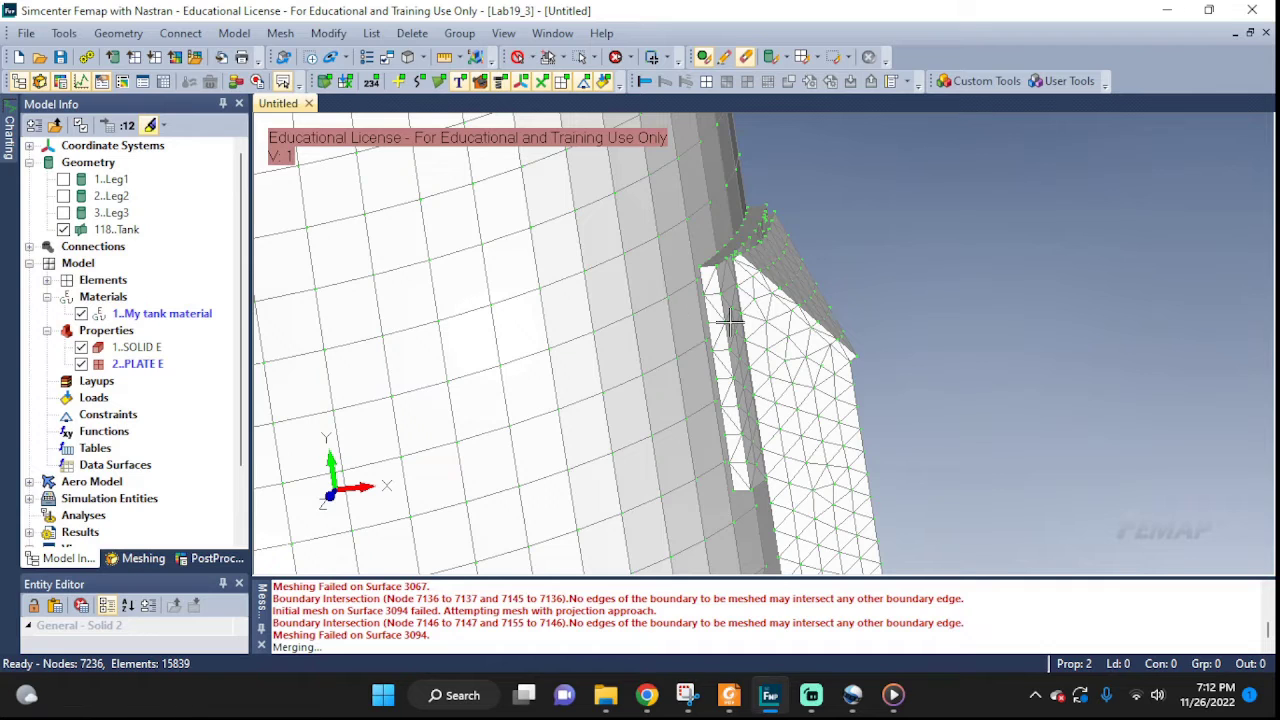
pyautogui.moveTo(730, 320); pyautogui.dragTo(703, 325, button='middle')
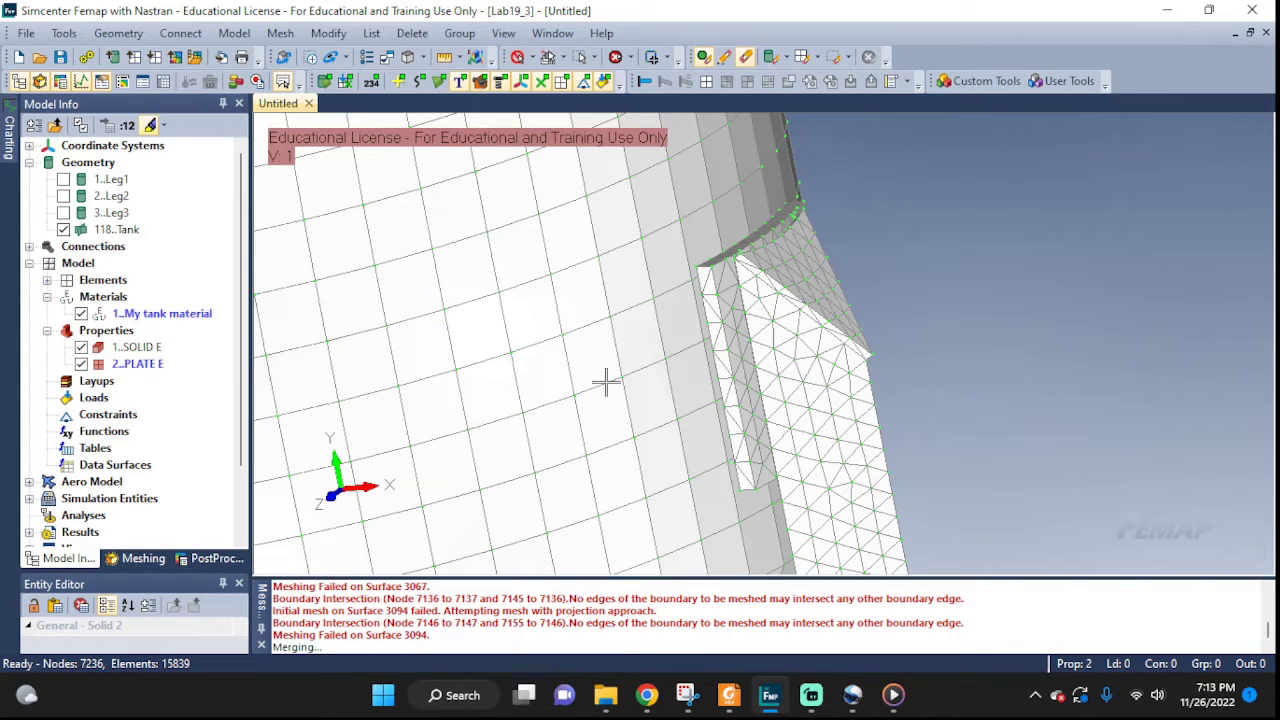
pyautogui.scroll(-1, 690, 320)
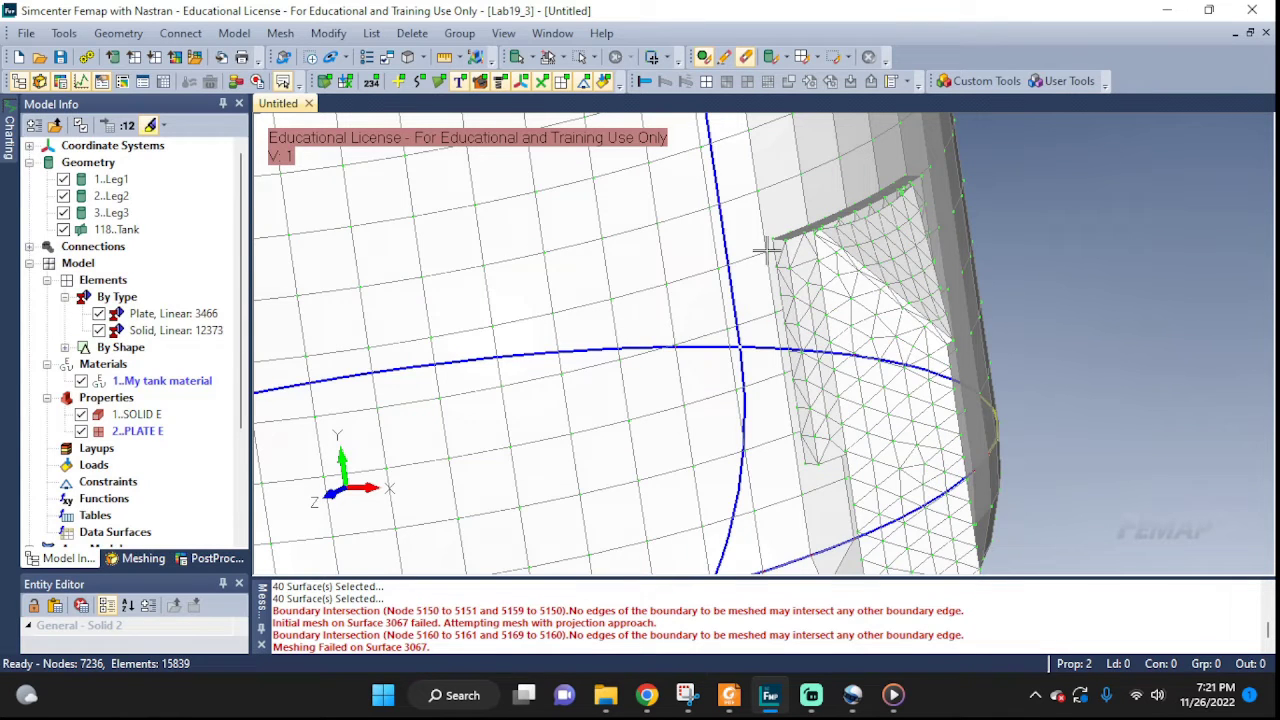
# Hide the Plate, Linear elements to inspect the leg tets, then restore them and orbit
pyautogui.moveTo(796, 246); pyautogui.dragTo(818, 256, button='middle')
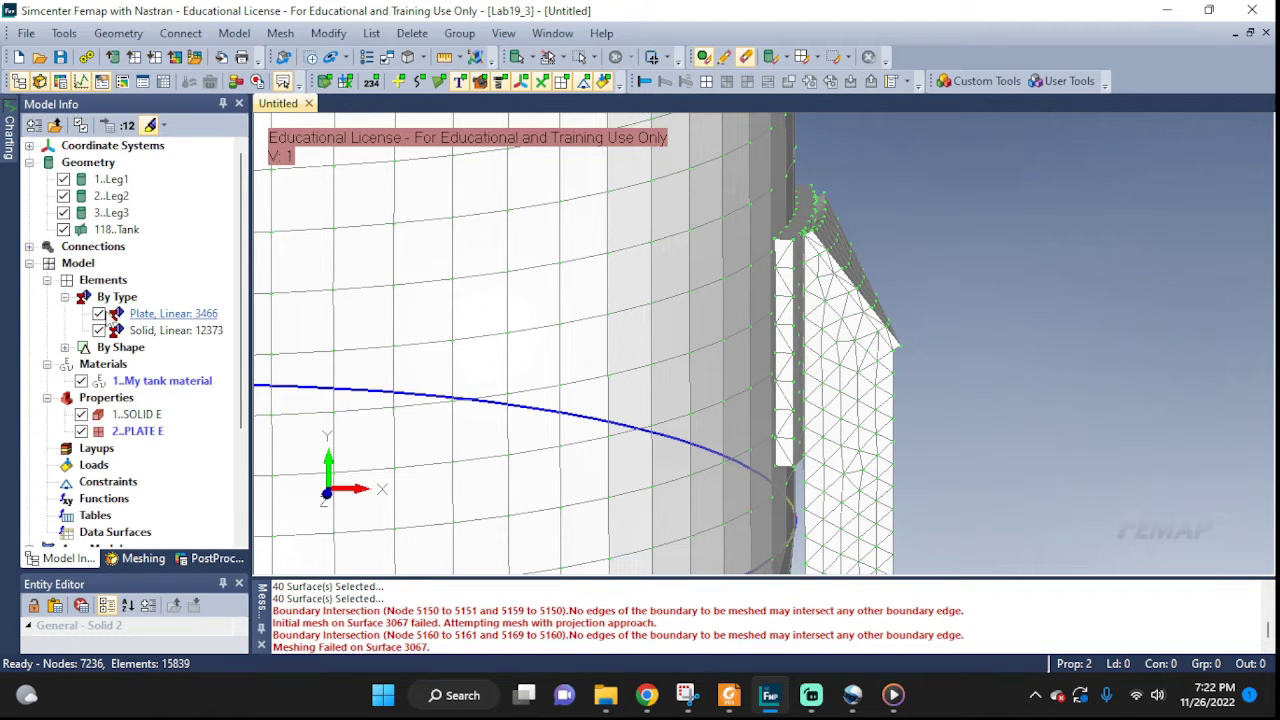
pyautogui.click(98, 313)
pyautogui.moveTo(620, 300); pyautogui.dragTo(551, 306, button='middle')
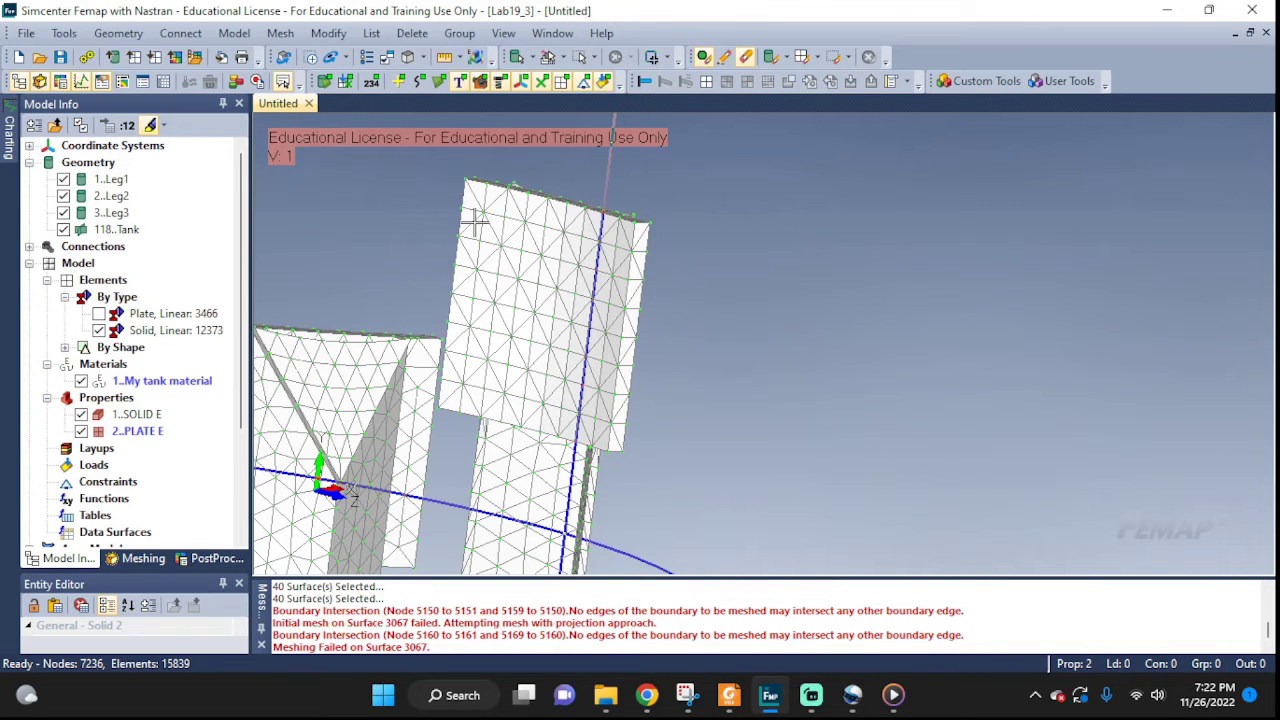
pyautogui.moveTo(585, 262); pyautogui.dragTo(434, 246, button='middle')
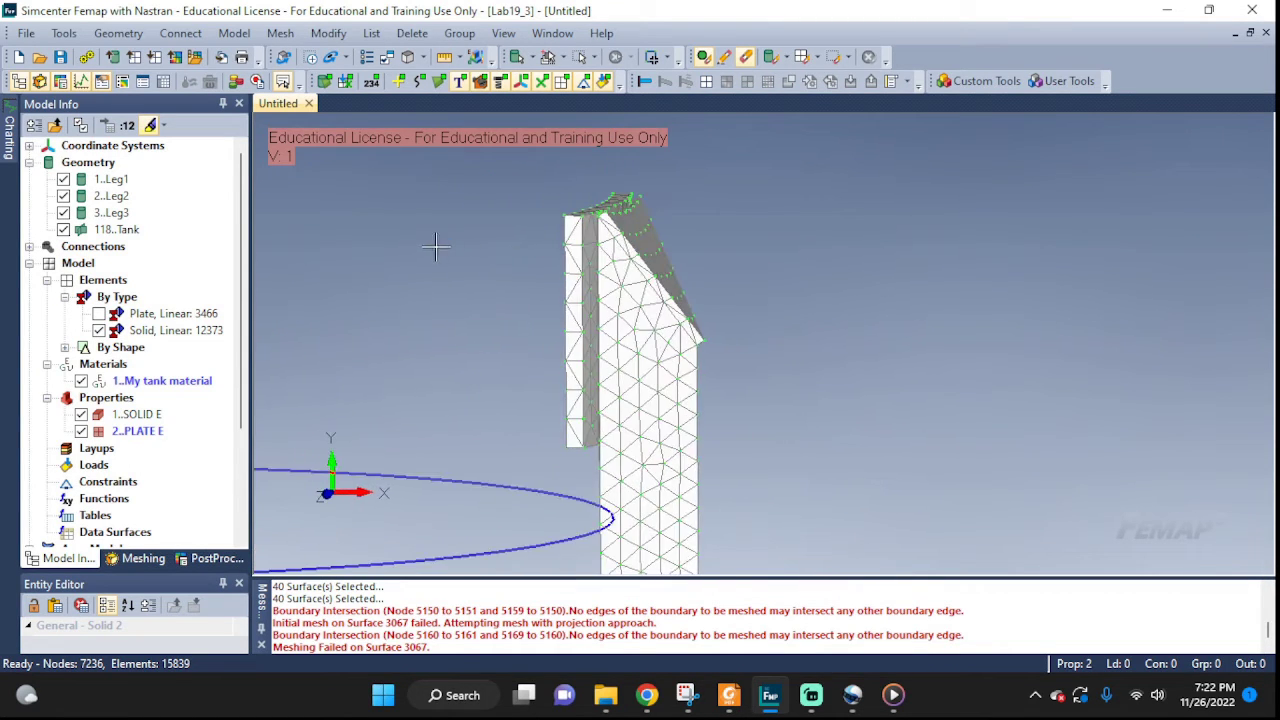
pyautogui.click(98, 313)
pyautogui.moveTo(581, 228); pyautogui.dragTo(555, 258, button='middle')
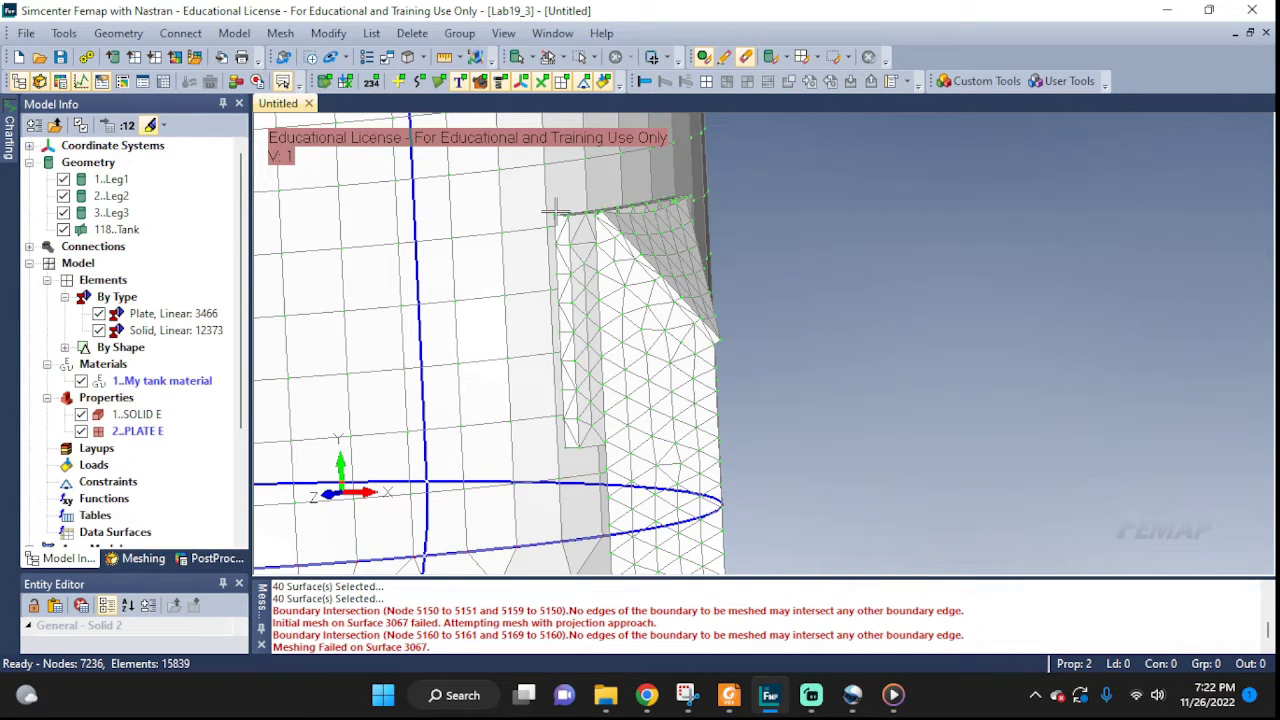
pyautogui.moveTo(556, 212); pyautogui.dragTo(694, 334, button='middle')
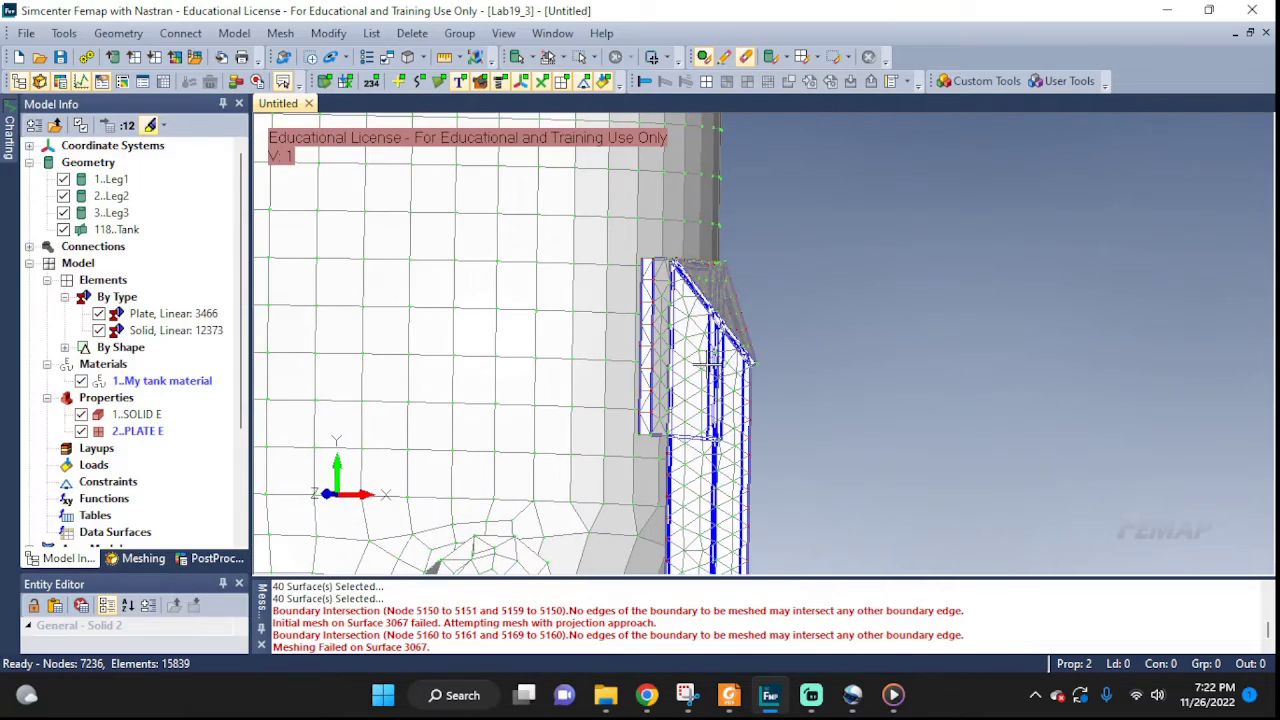
pyautogui.moveTo(703, 390); pyautogui.dragTo(718, 397, button='middle')
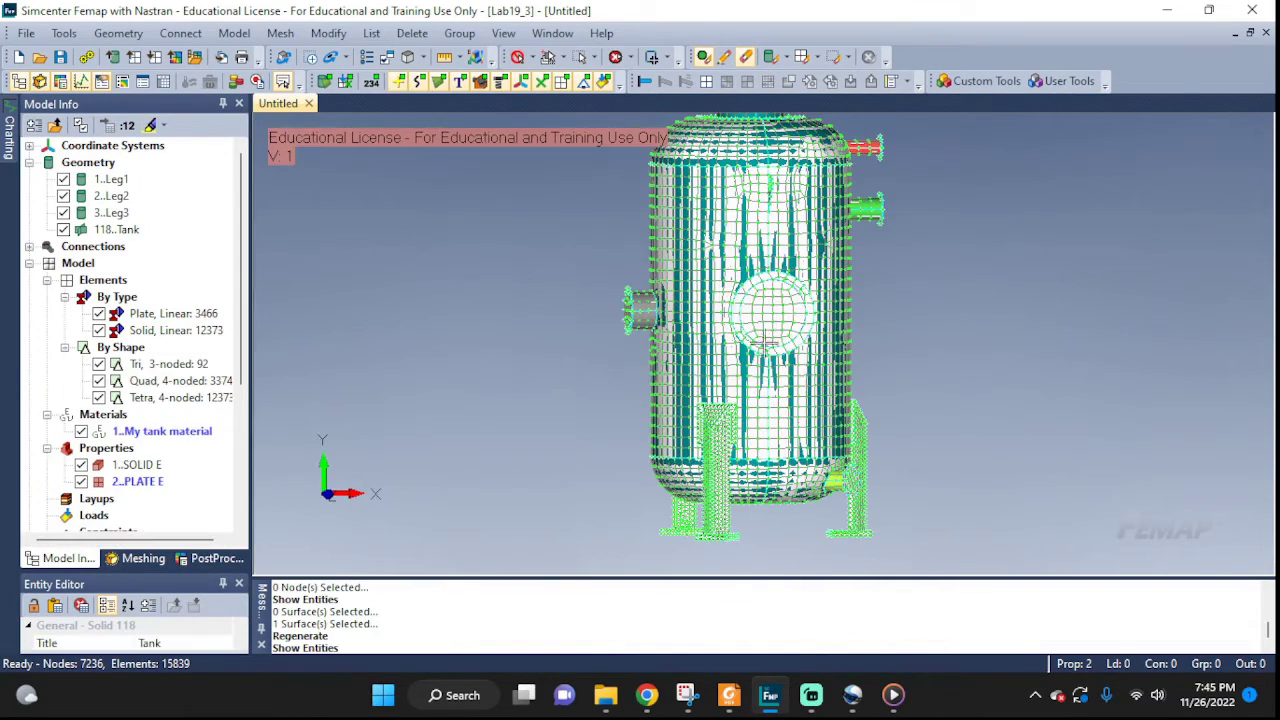
pyautogui.moveTo(780, 388); pyautogui.dragTo(845, 402, button='middle')
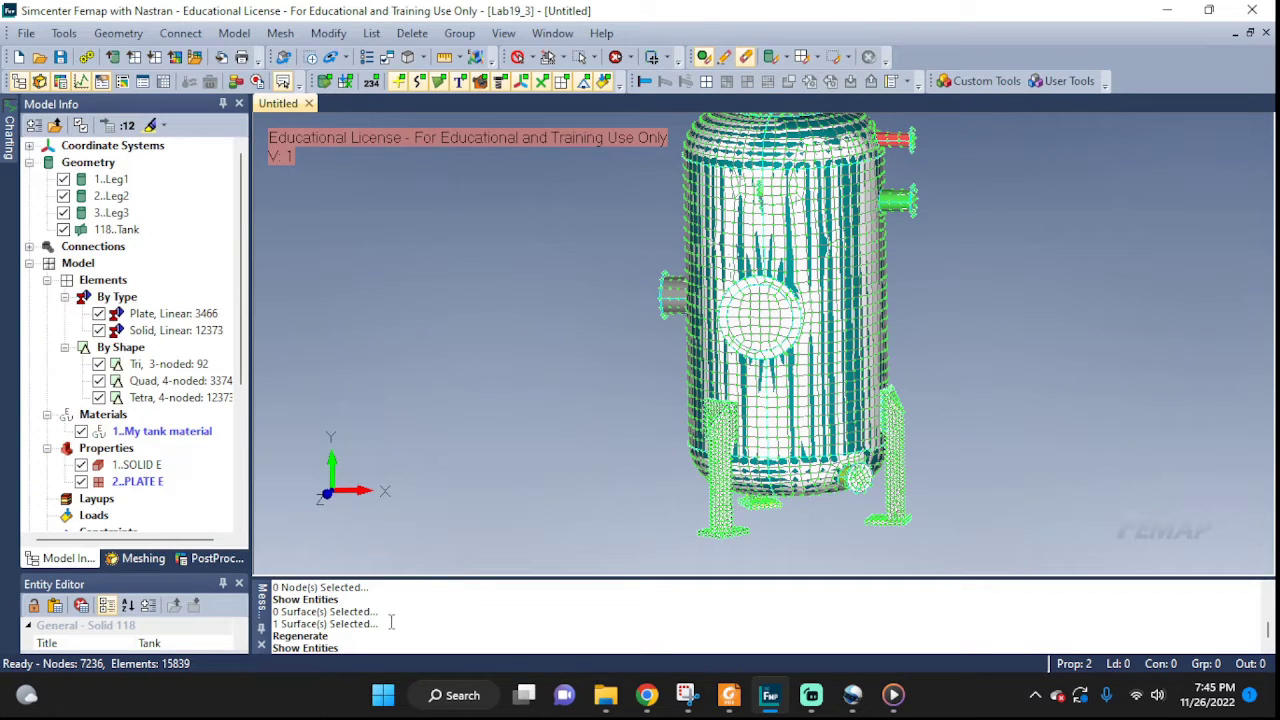
pyautogui.scroll(2, 339, 626)
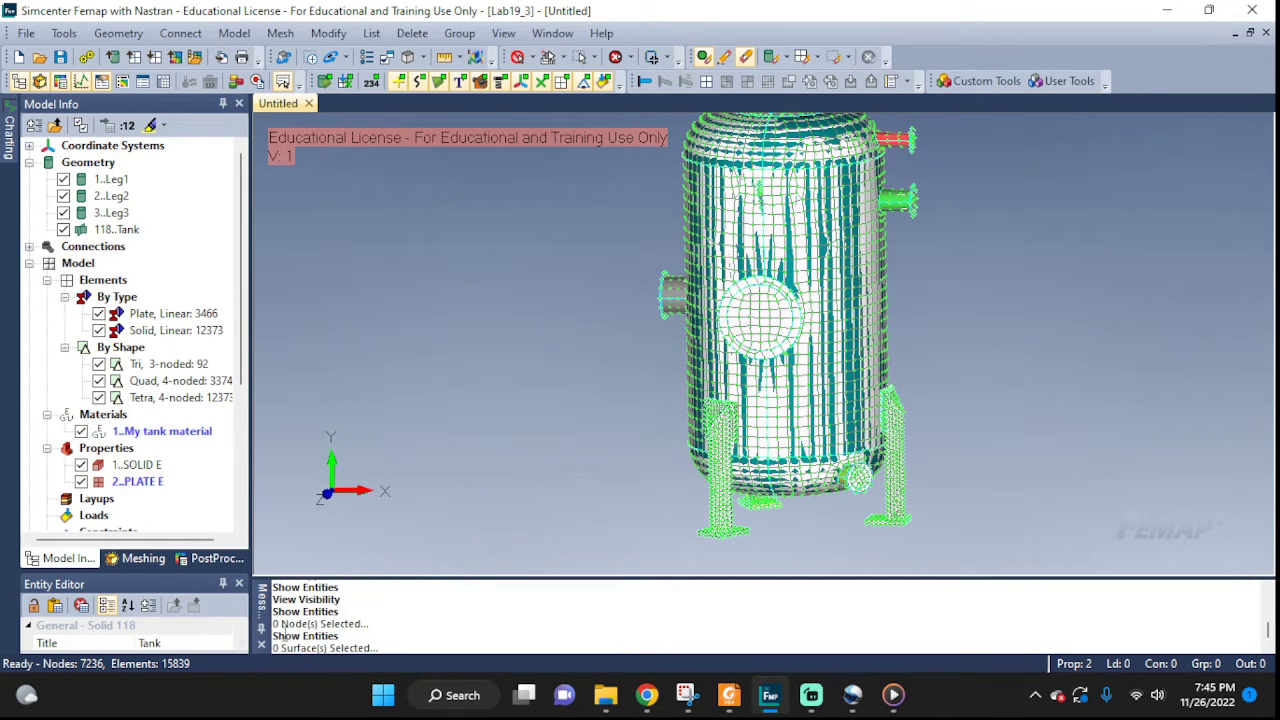
pyautogui.scroll(1, 335, 624)
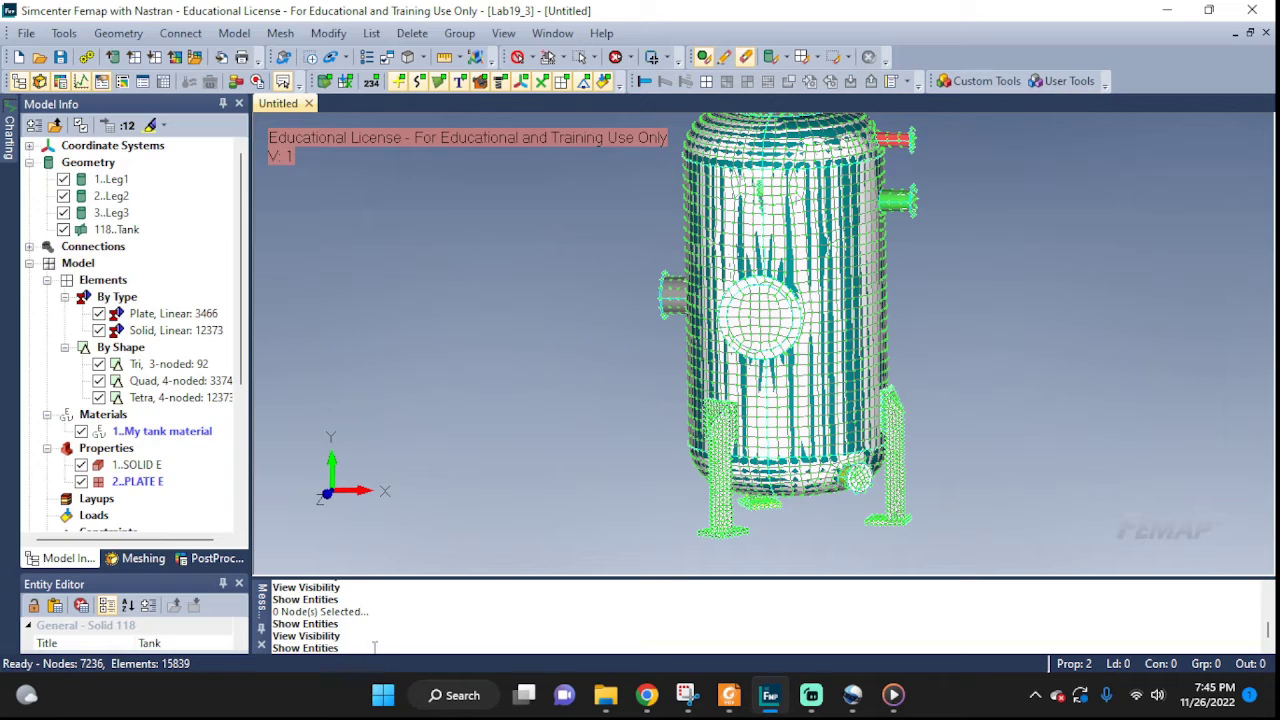
pyautogui.scroll(2, 340, 630)
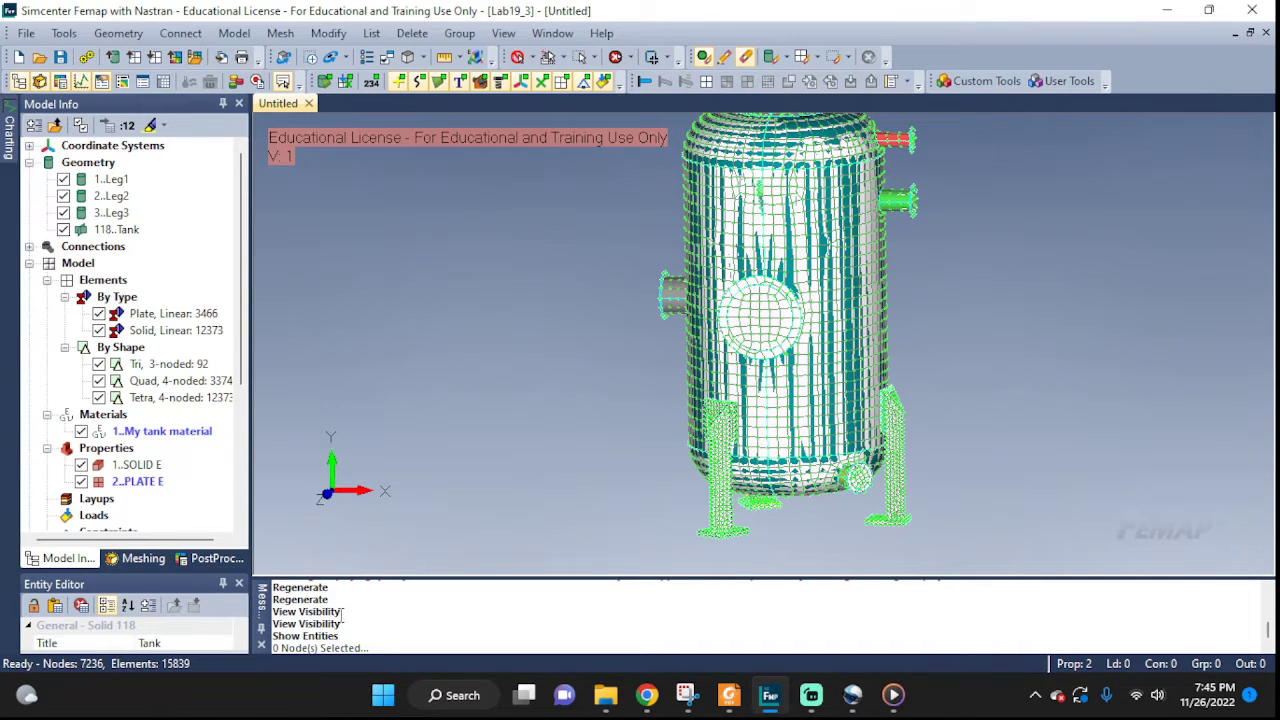
pyautogui.scroll(2, 341, 614)
pyautogui.scroll(5, 347, 612)
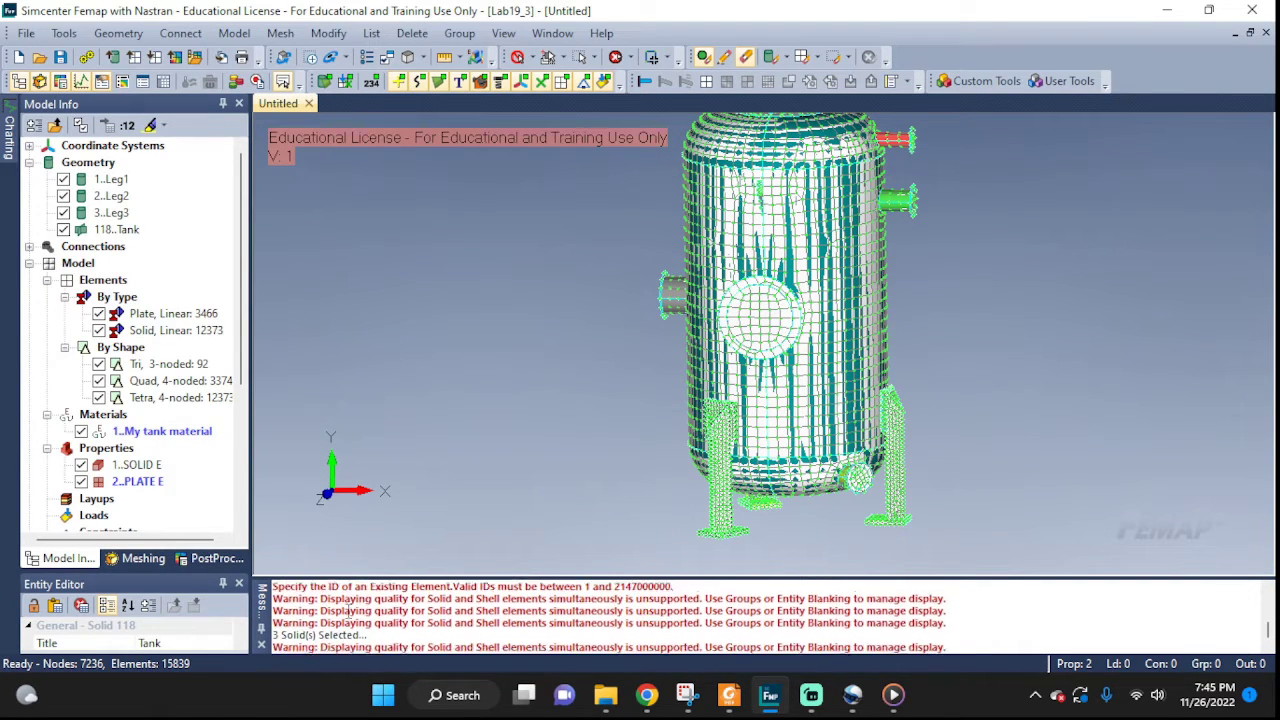
pyautogui.scroll(1, 348, 612)
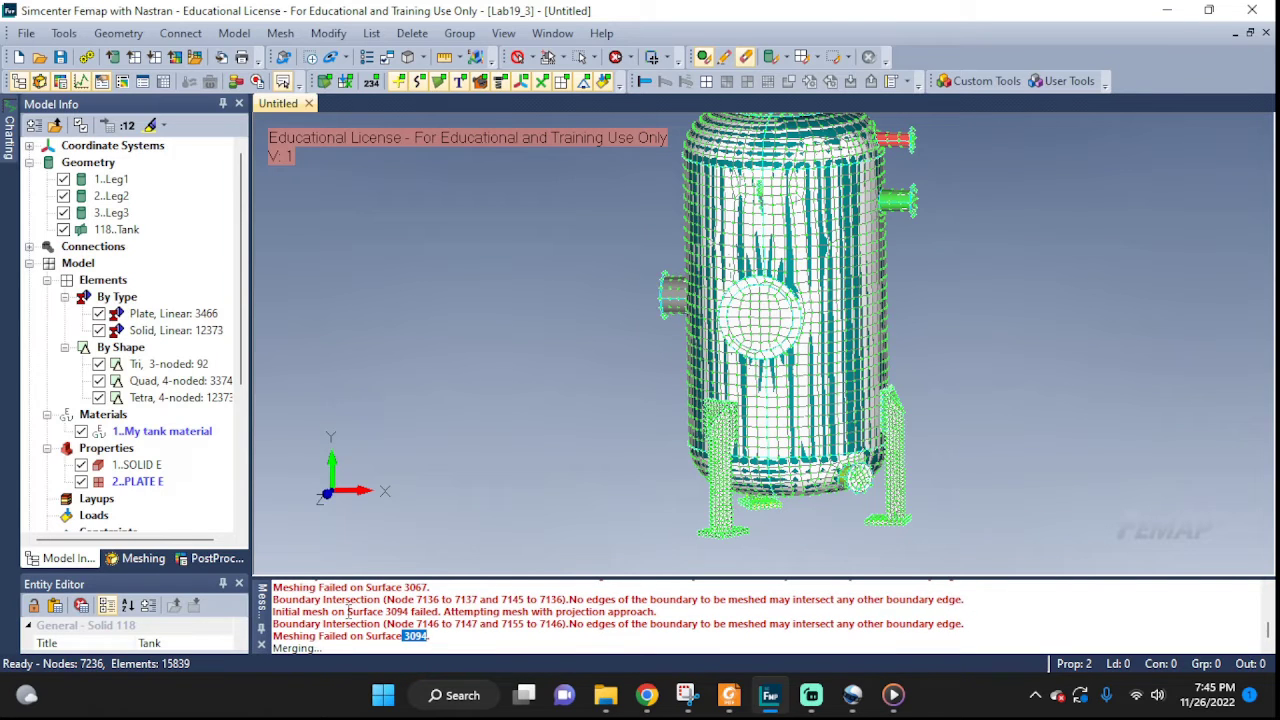
pyautogui.scroll(1, 467, 625)
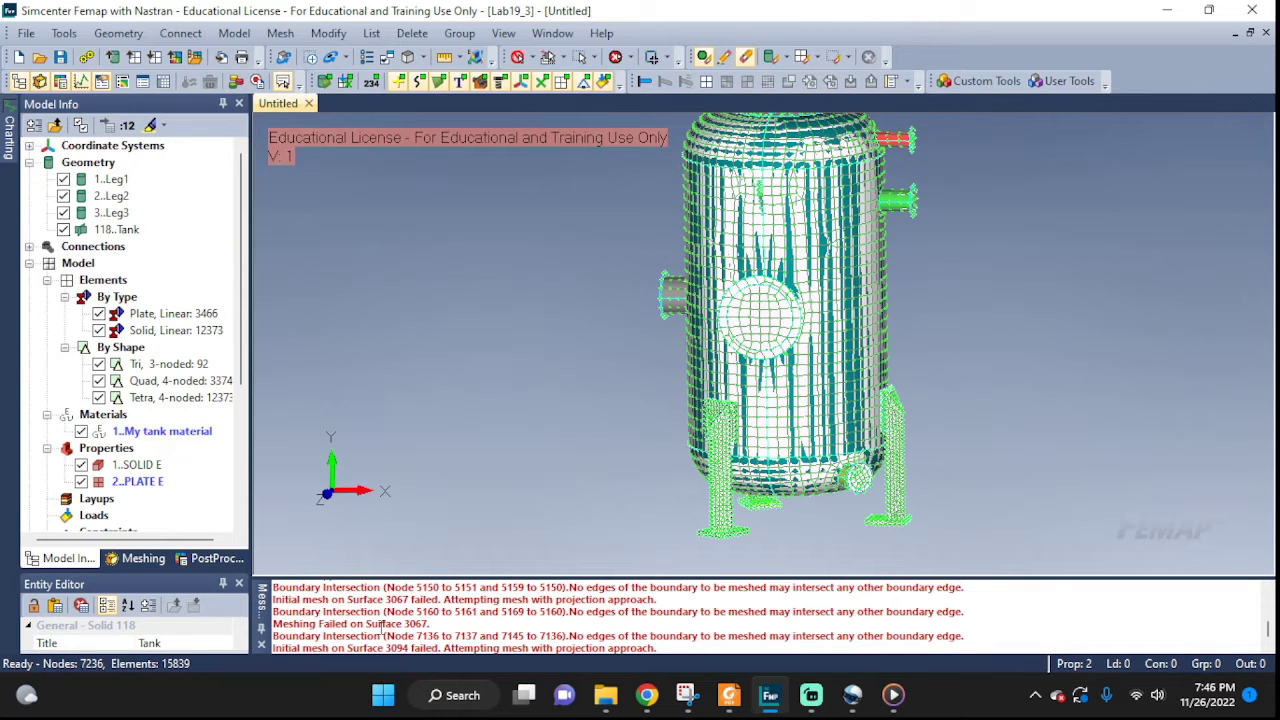
pyautogui.moveTo(385, 600); pyautogui.dragTo(465, 648)
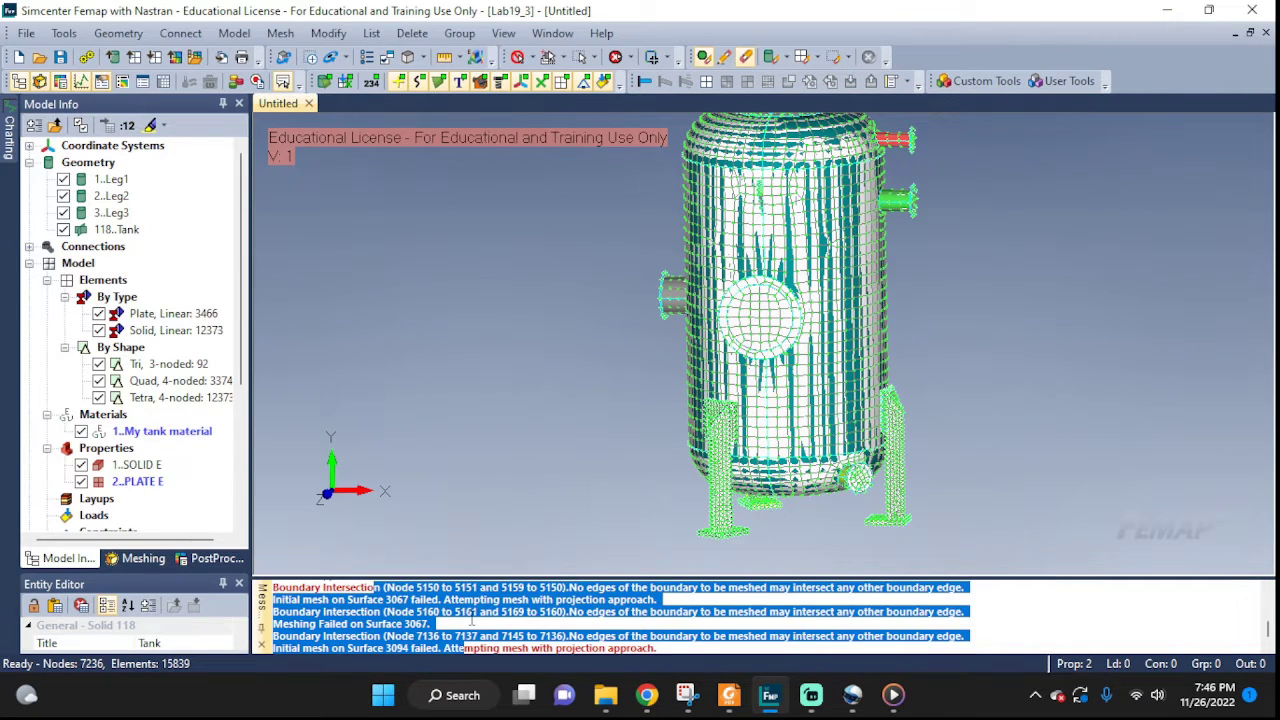
pyautogui.scroll(-1, 472, 620)
pyautogui.click(434, 637)
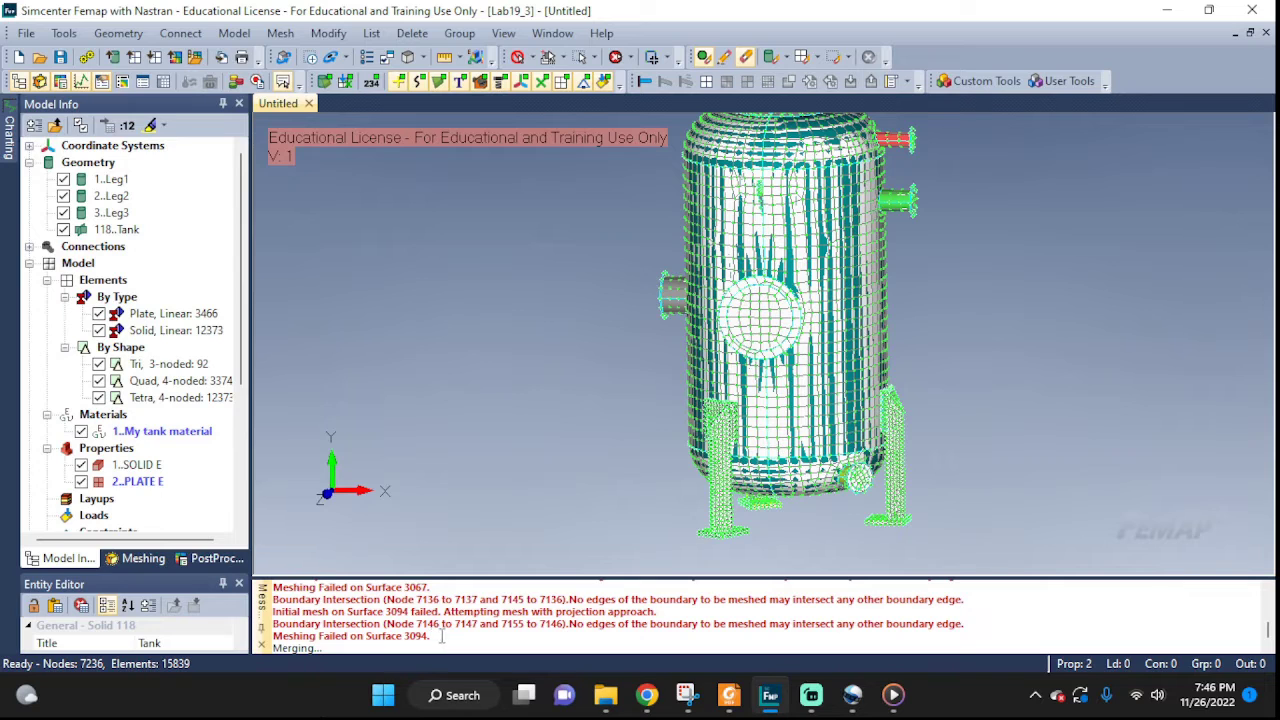
pyautogui.moveTo(441, 636); pyautogui.dragTo(336, 640)
pyautogui.moveTo(431, 587); pyautogui.dragTo(394, 597)
pyautogui.scroll(1, 402, 618)
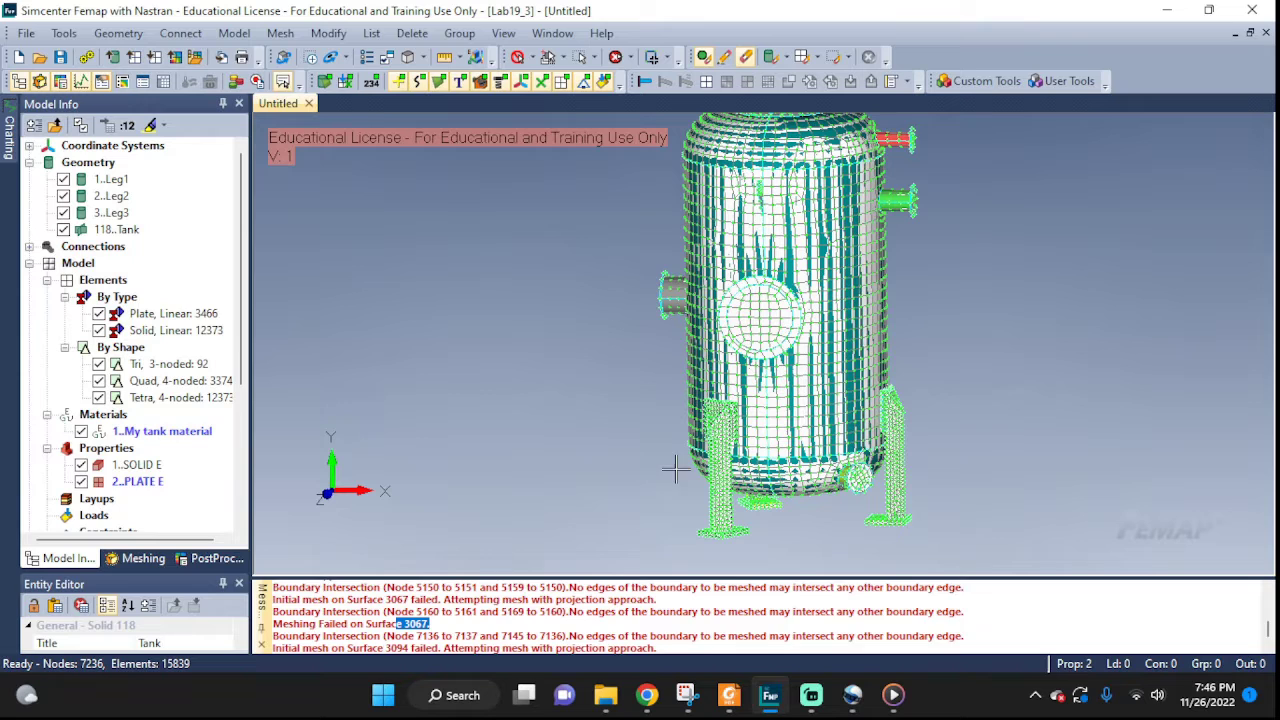
pyautogui.click(425, 639)
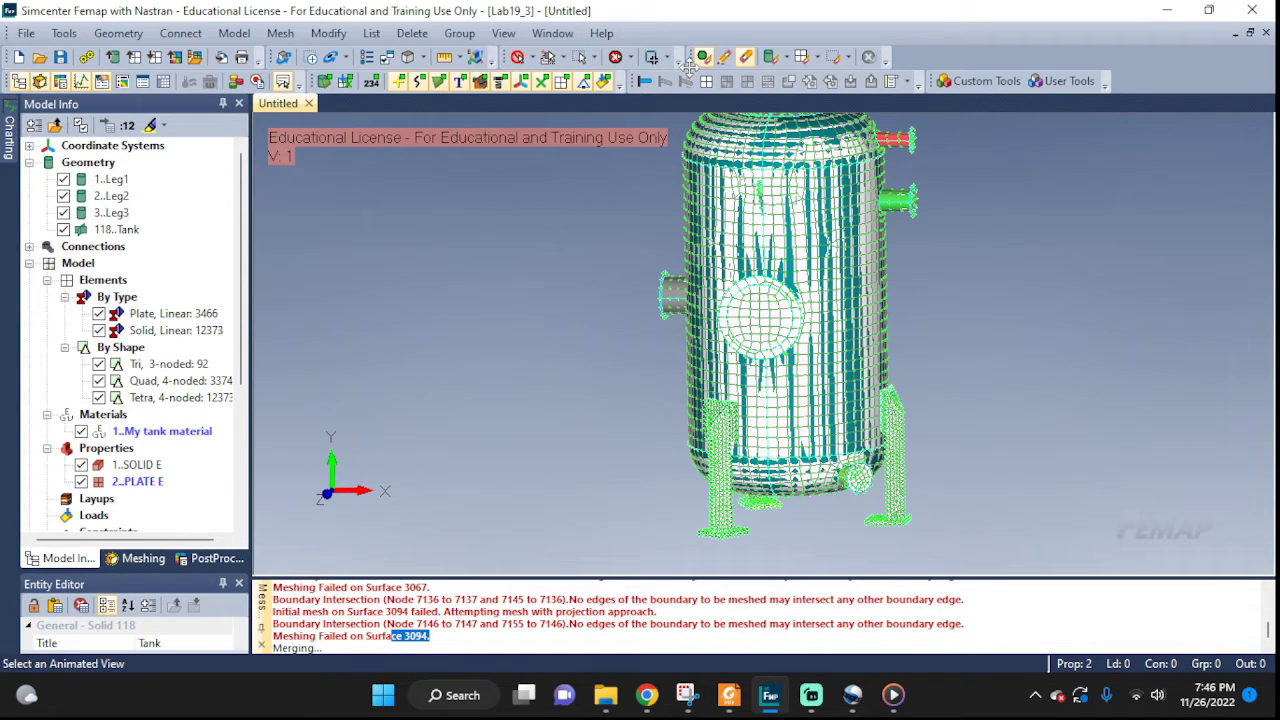
# Show surface 3094 in colour with its ID label
pyautogui.click(552, 33)
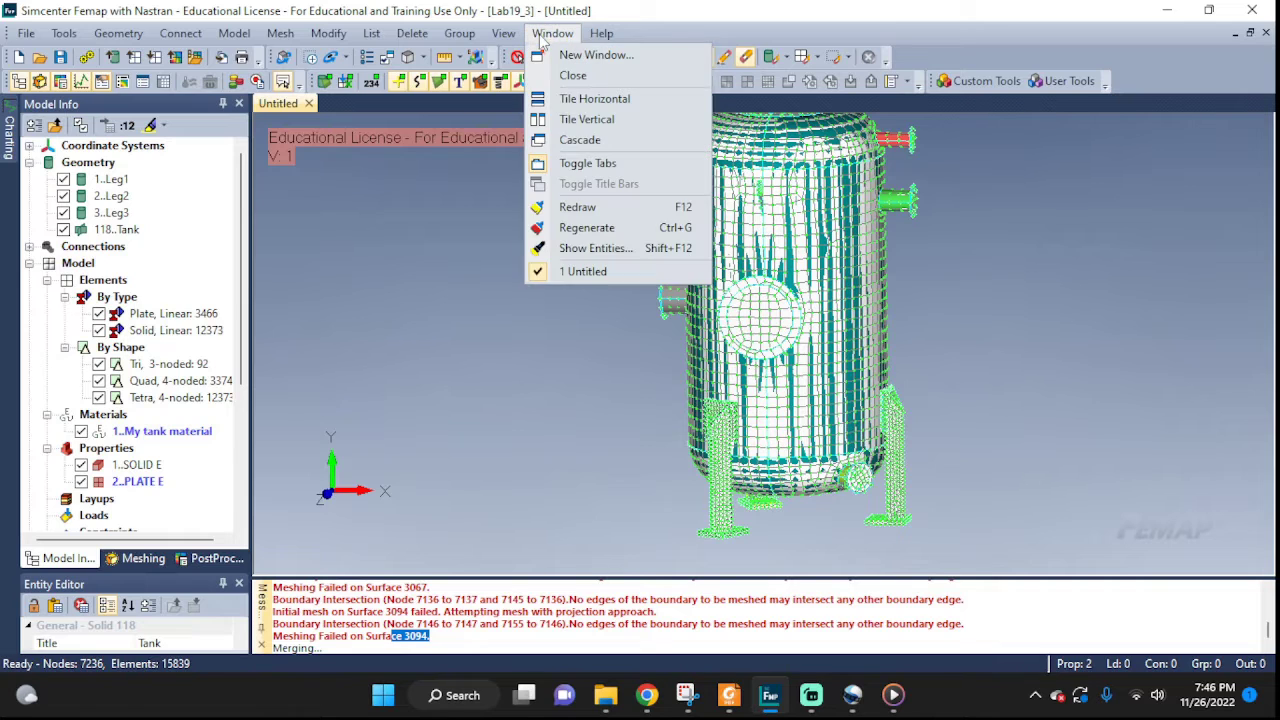
pyautogui.click(600, 250)
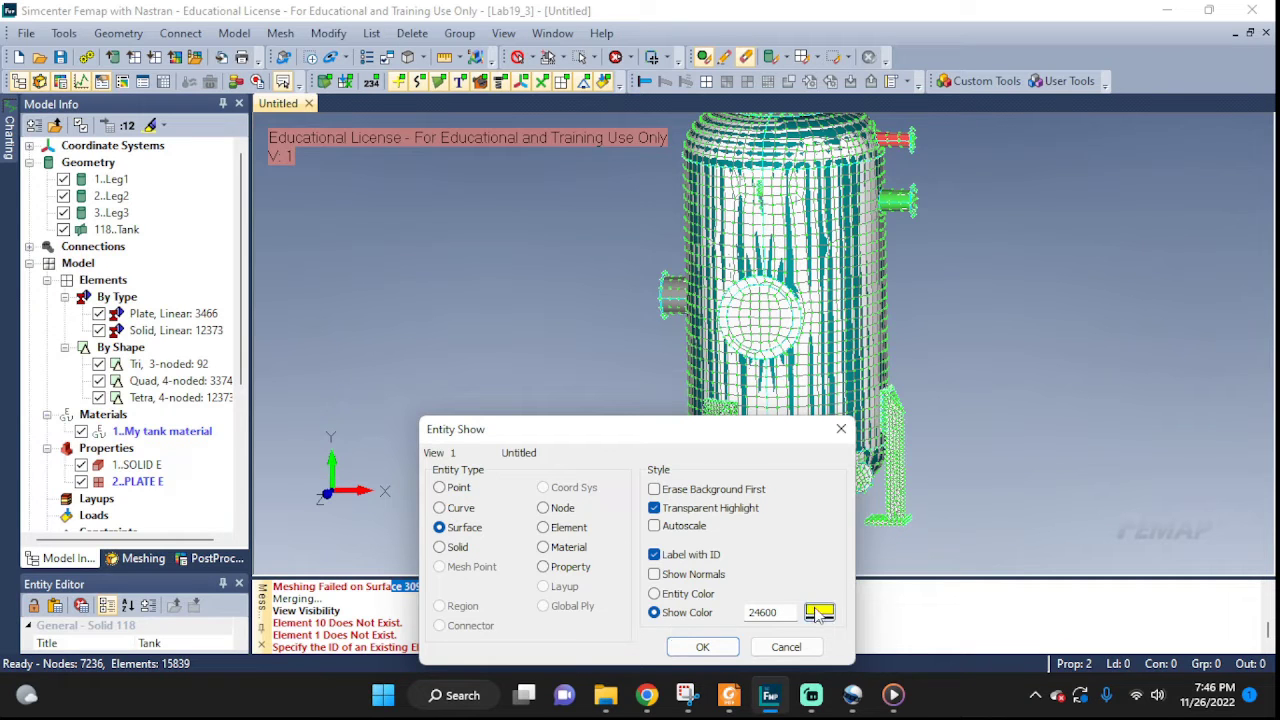
pyautogui.click(701, 647)
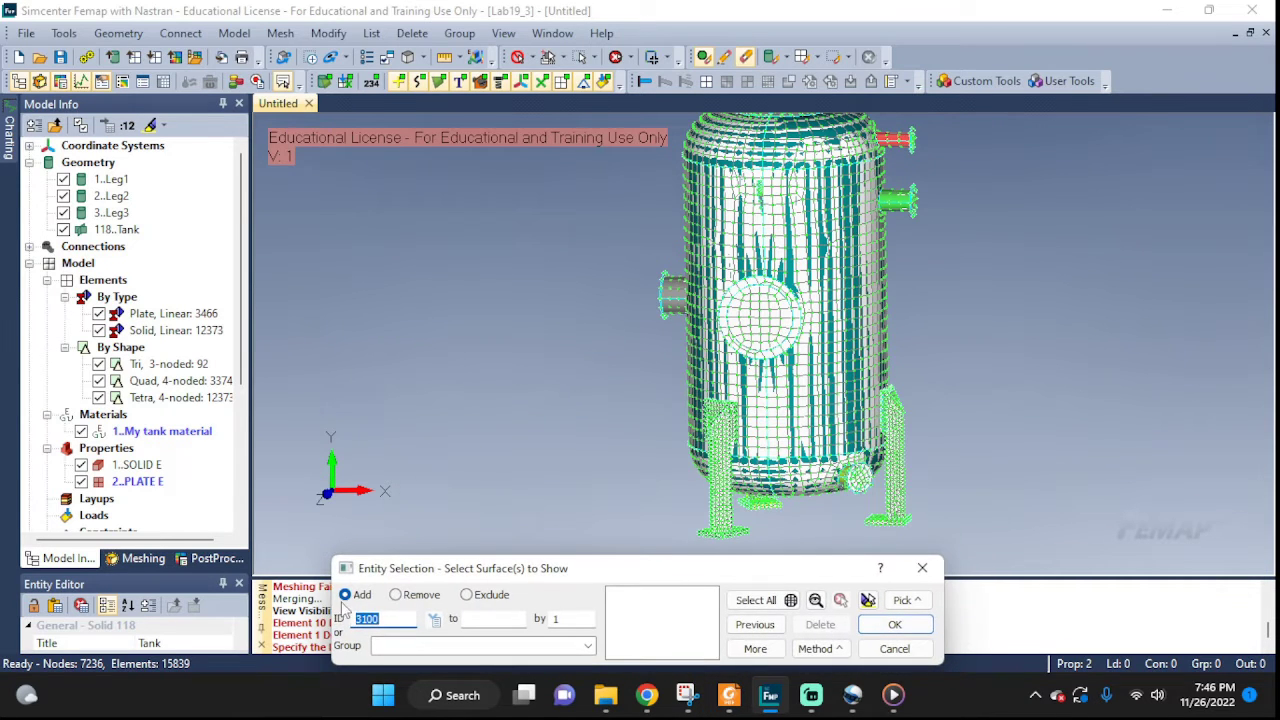
pyautogui.moveTo(407, 571); pyautogui.dragTo(195, 341)
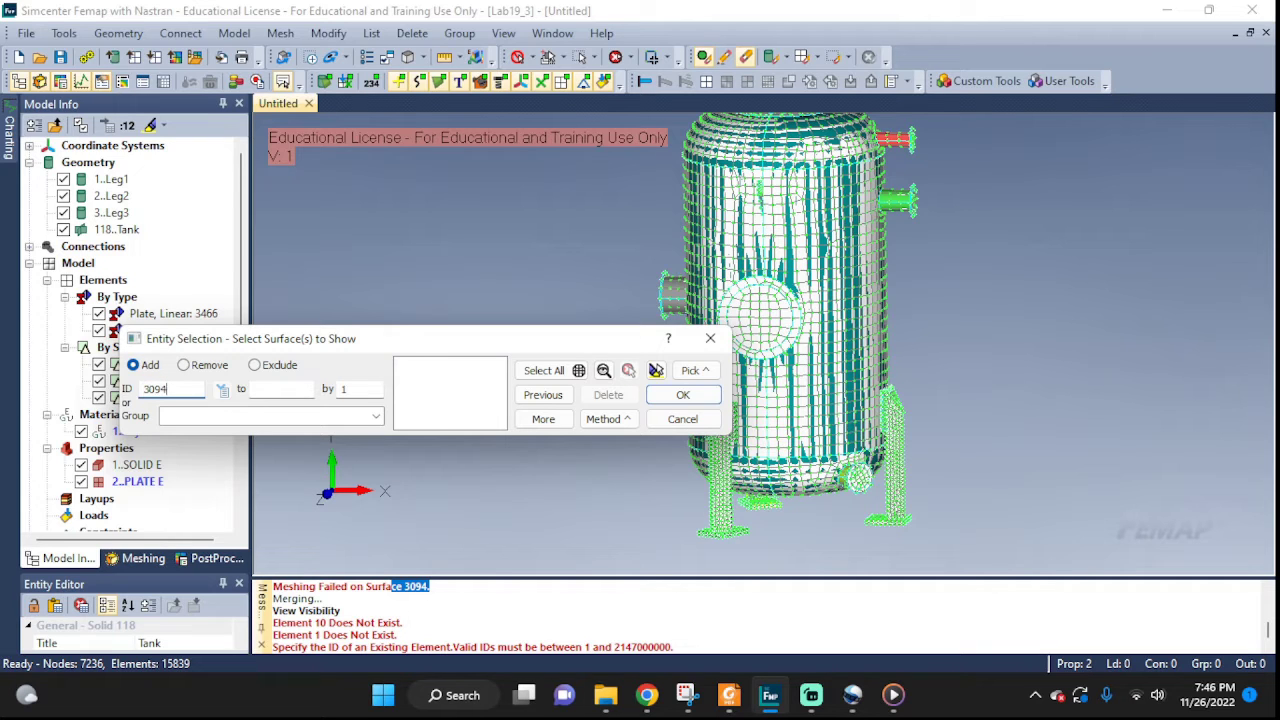
pyautogui.click(660, 395)
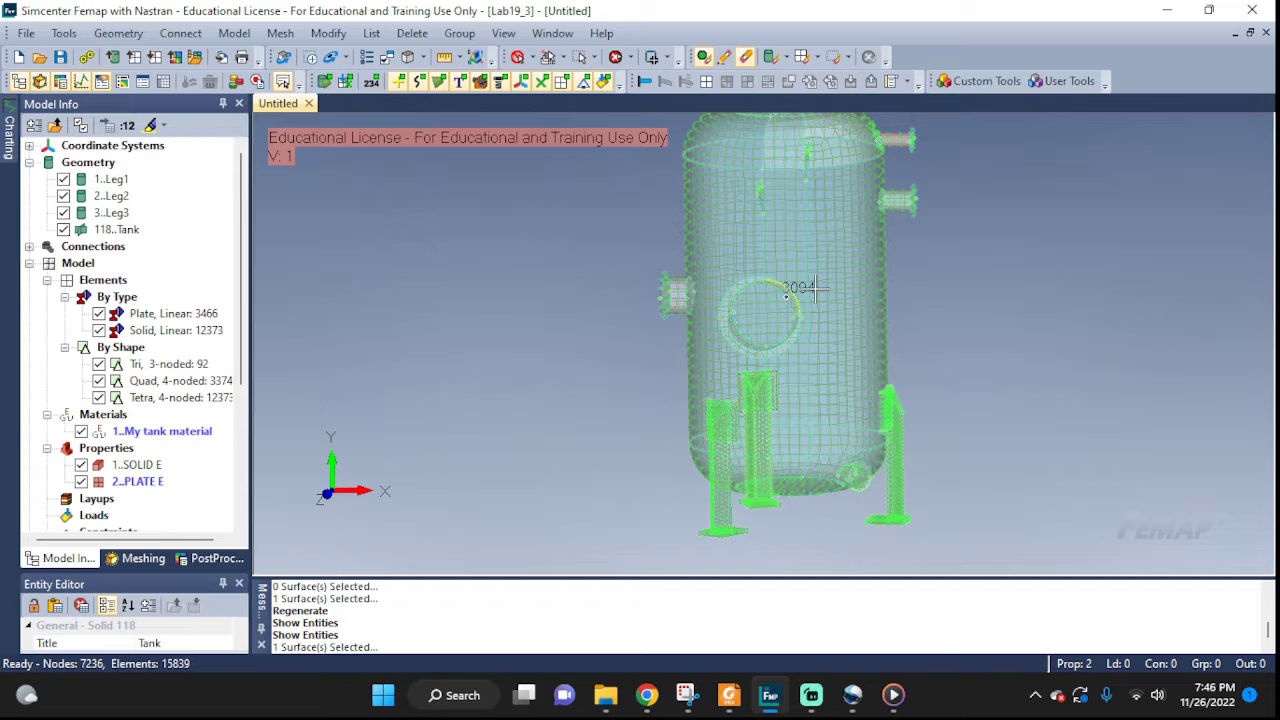
# Show the geometry, orbit around surface 3094, and find the other failed surface number in the log
pyautogui.click(325, 82)
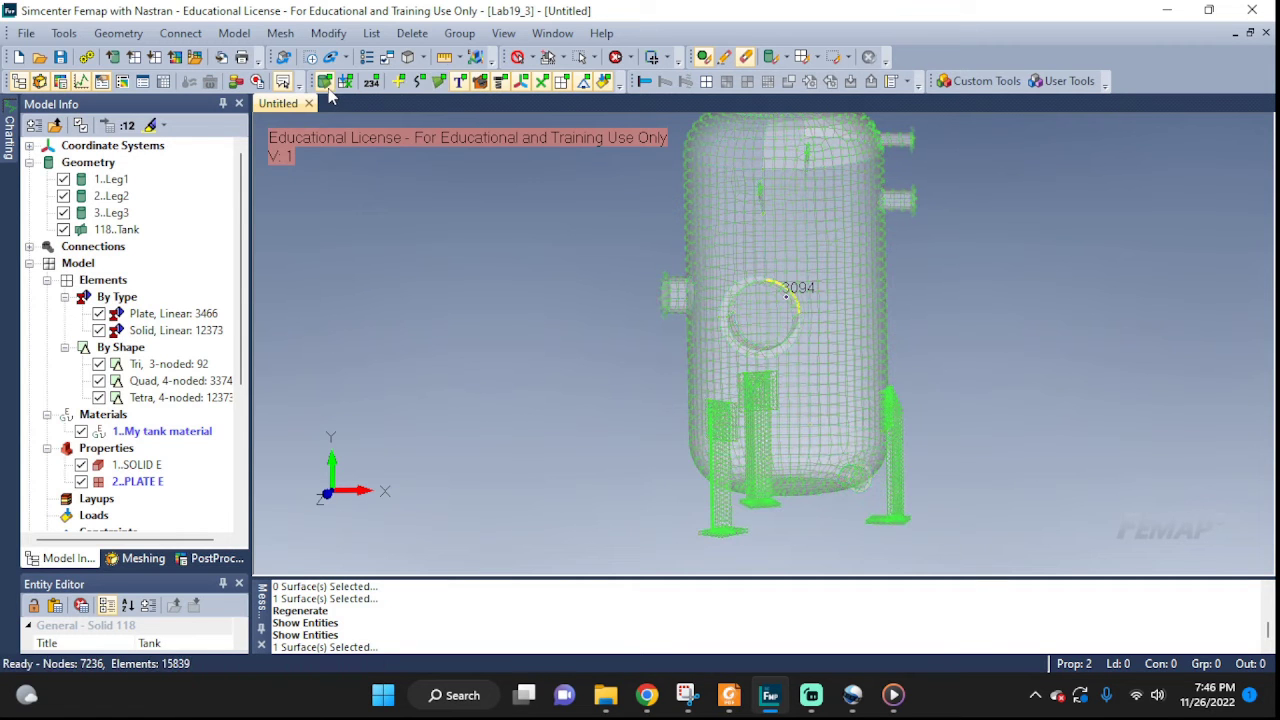
pyautogui.scroll(5, 860, 322)
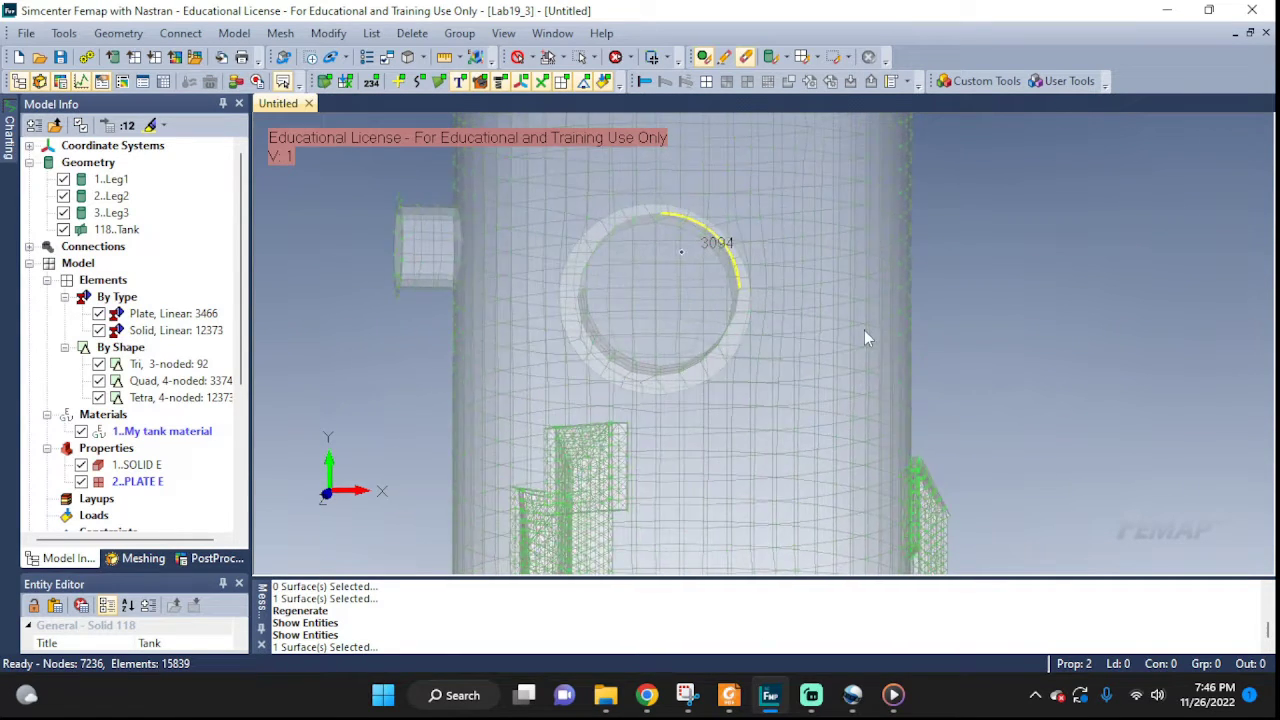
pyautogui.scroll(6, 734, 220)
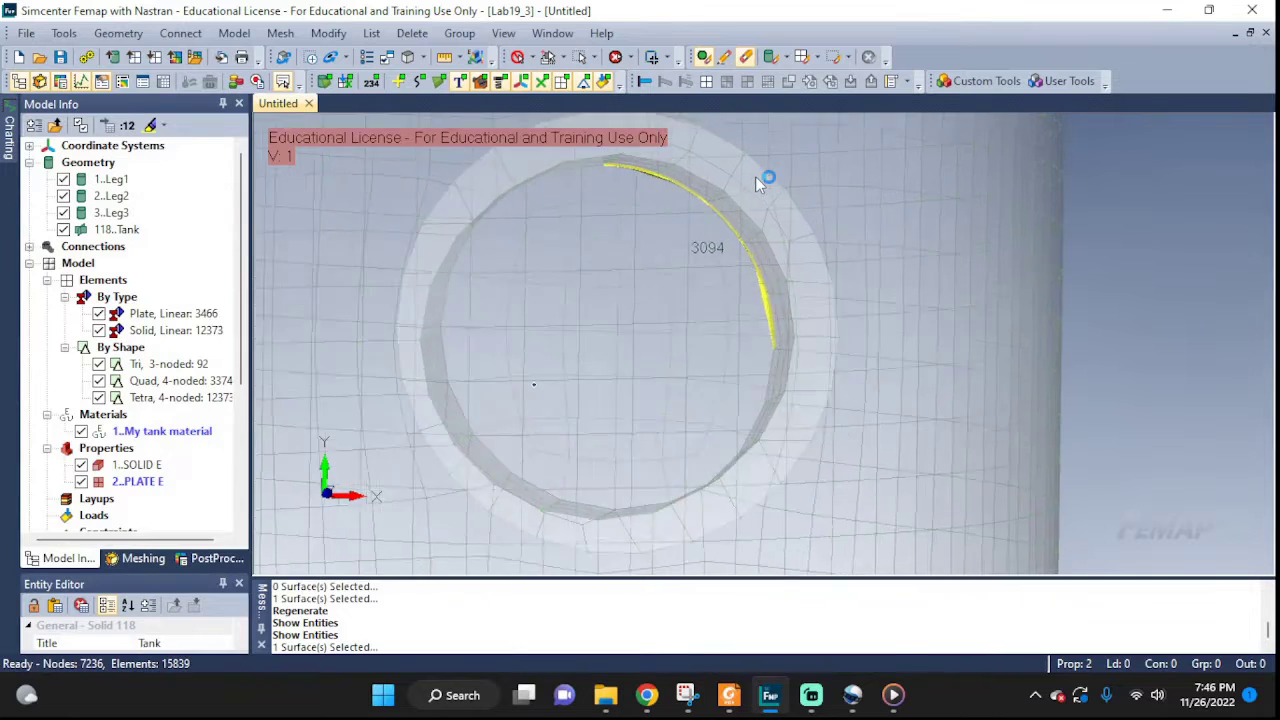
pyautogui.moveTo(755, 201); pyautogui.dragTo(741, 248, button='middle')
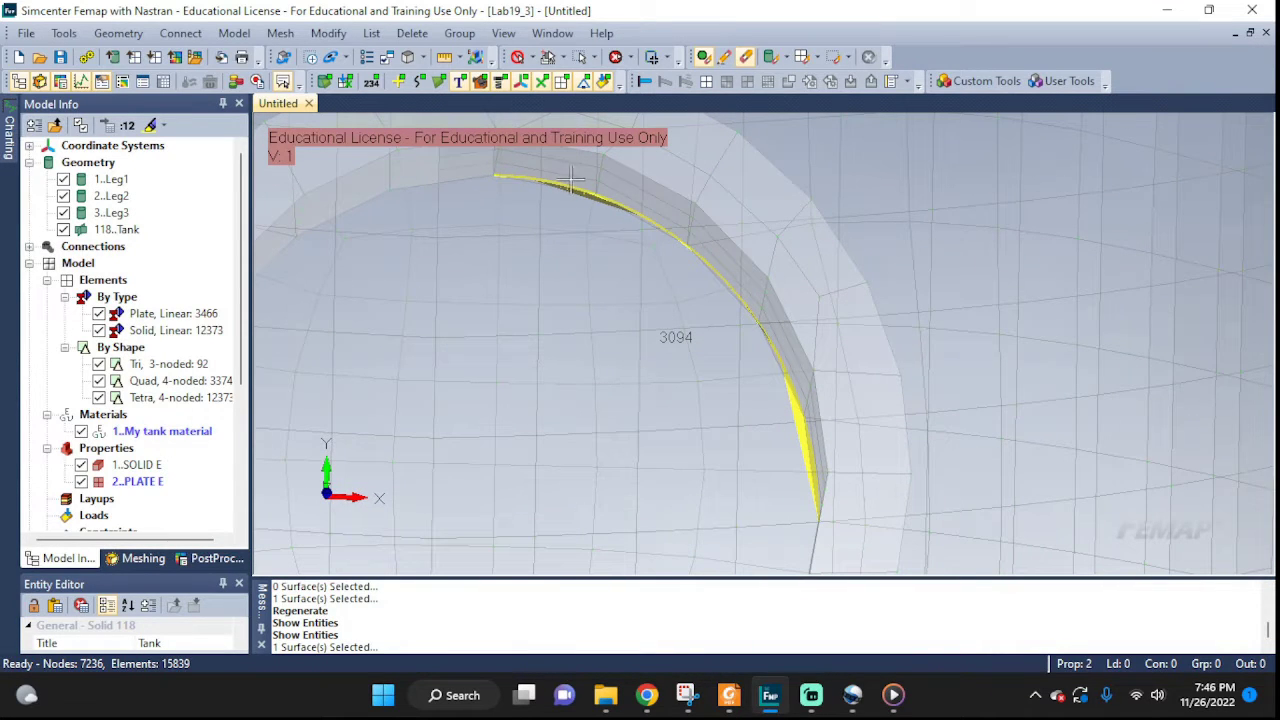
pyautogui.moveTo(812, 497); pyautogui.dragTo(841, 515, button='middle')
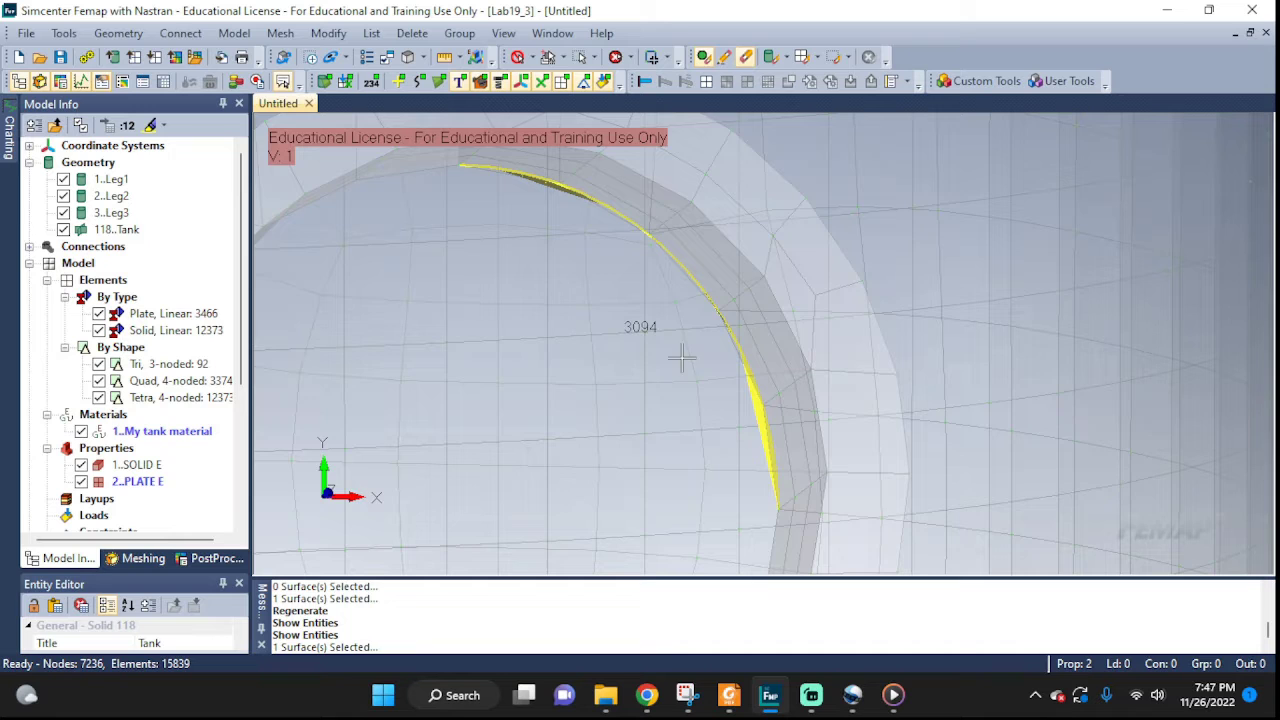
pyautogui.scroll(-5, 646, 382)
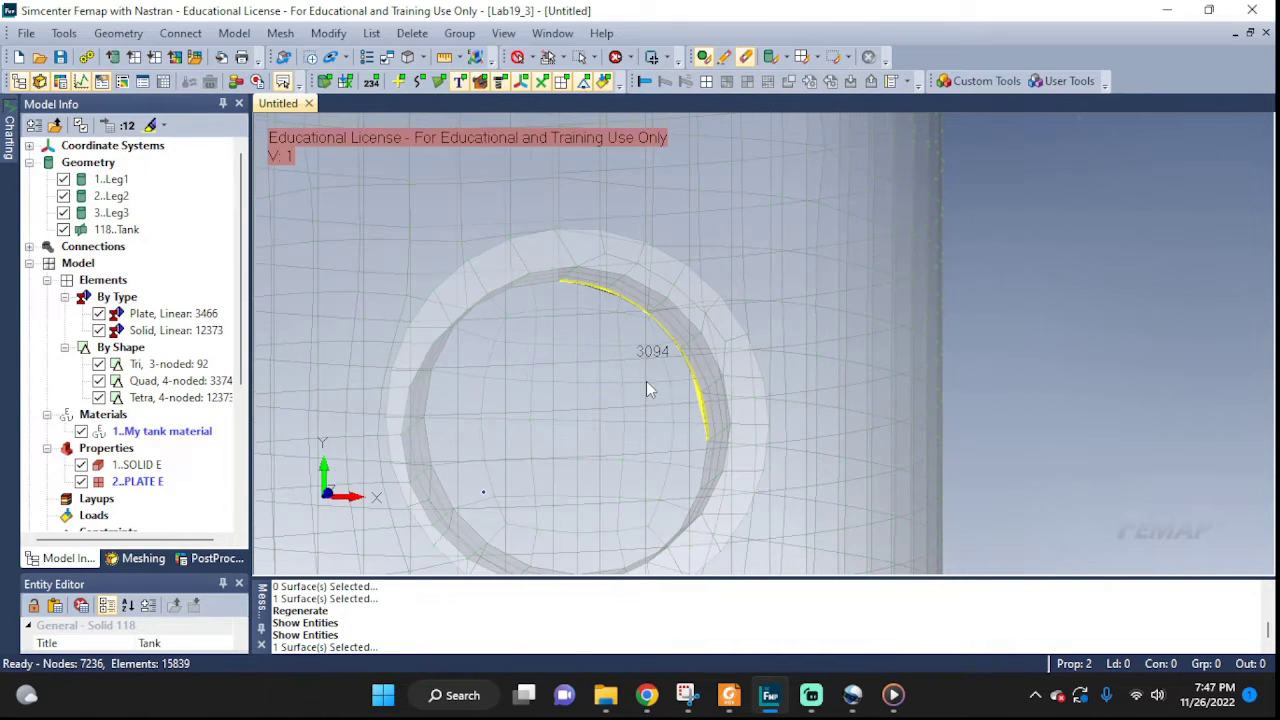
pyautogui.scroll(-3, 646, 382)
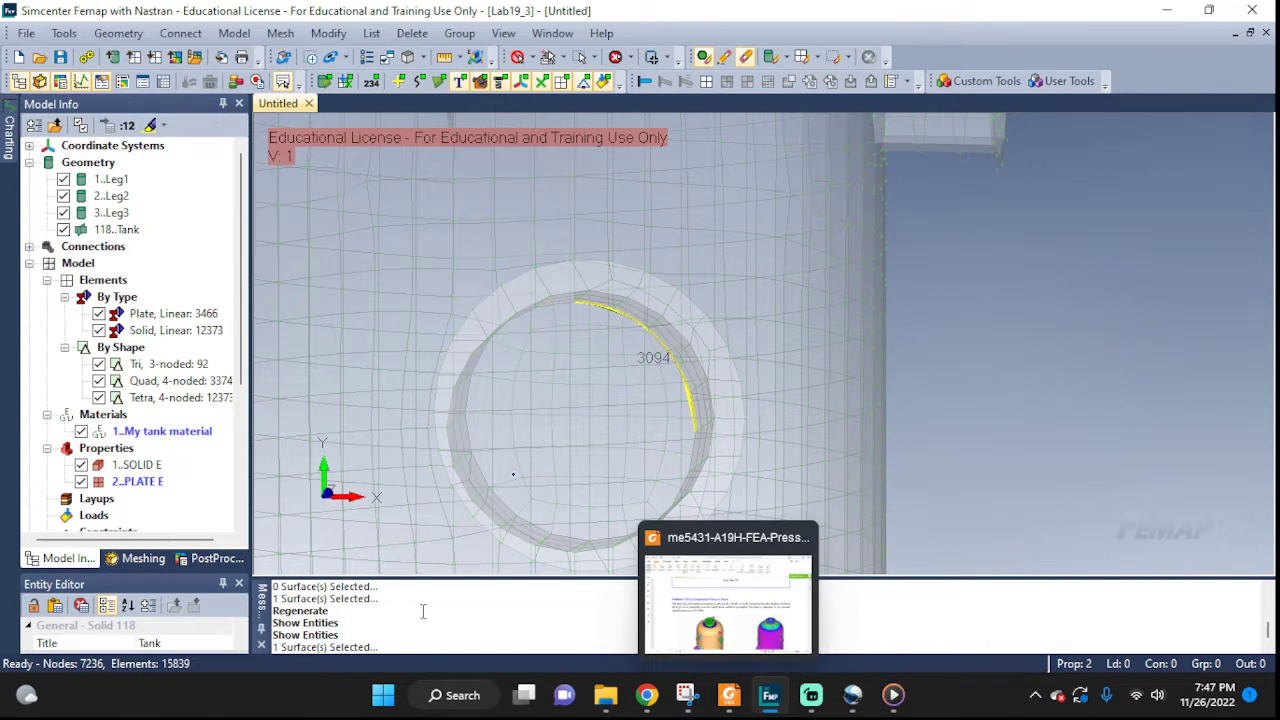
pyautogui.scroll(10, 423, 611)
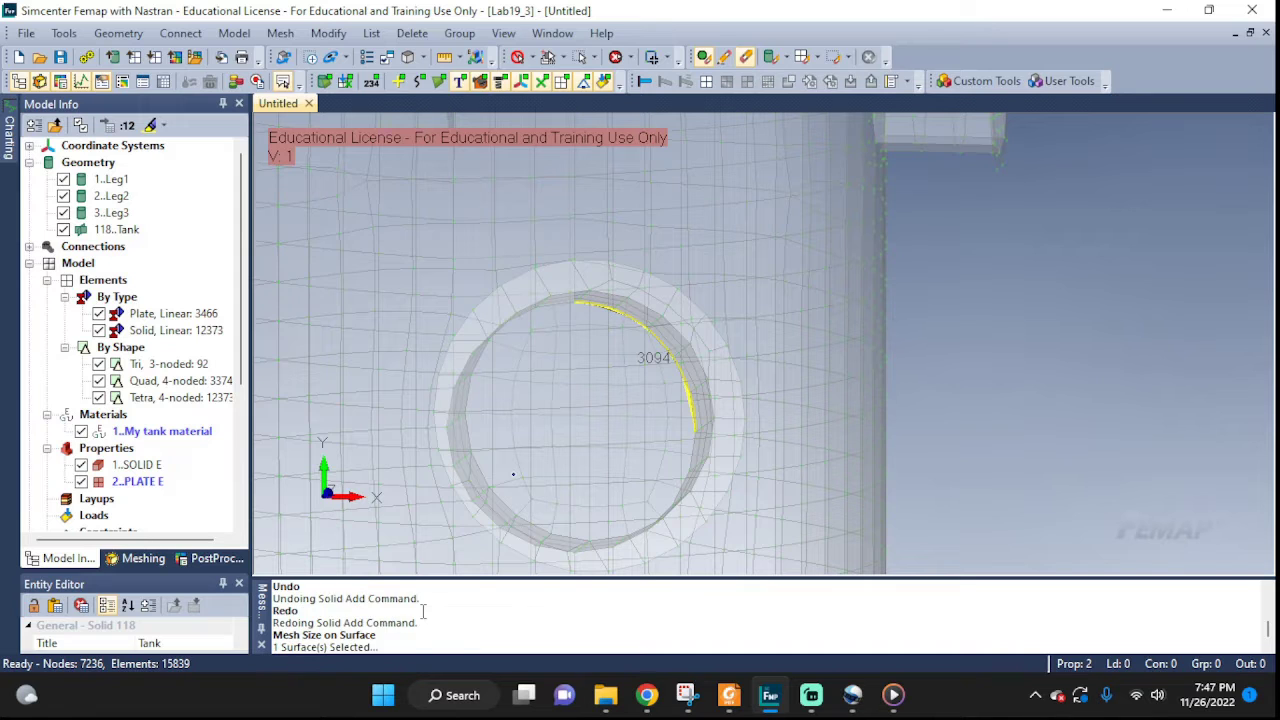
pyautogui.scroll(-10, 423, 611)
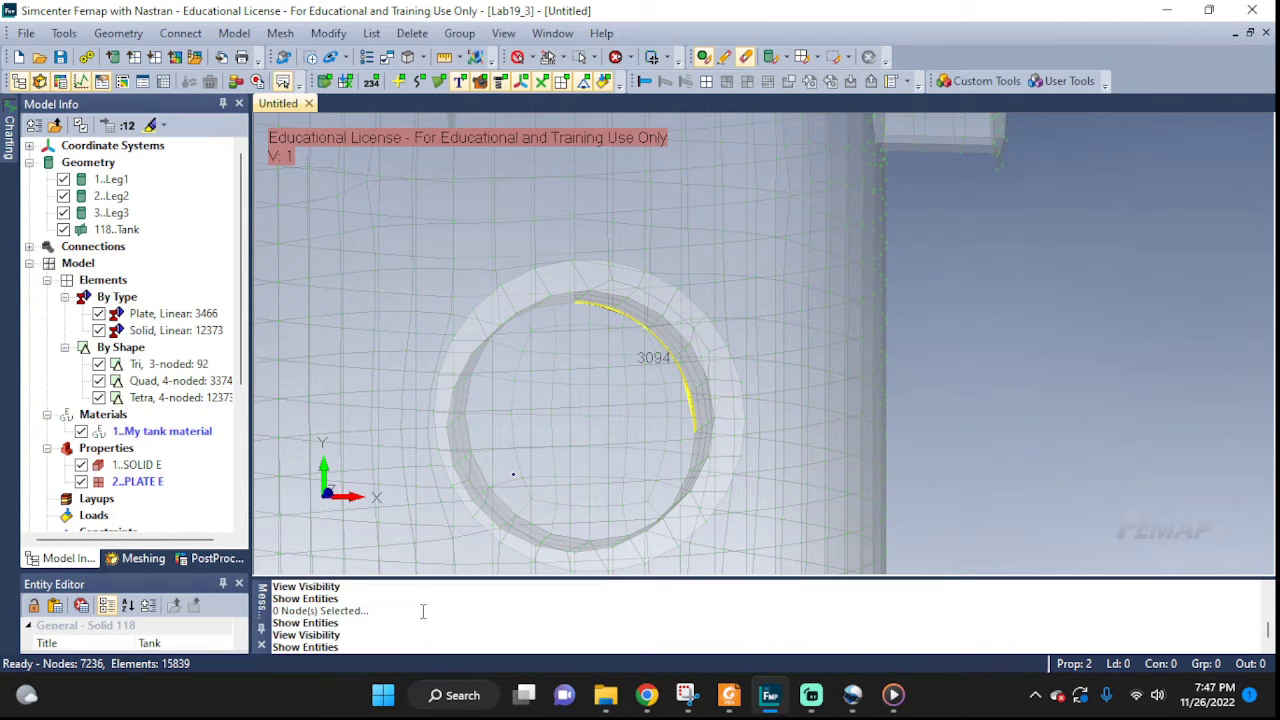
pyautogui.scroll(-3, 423, 611)
pyautogui.scroll(10, 463, 627)
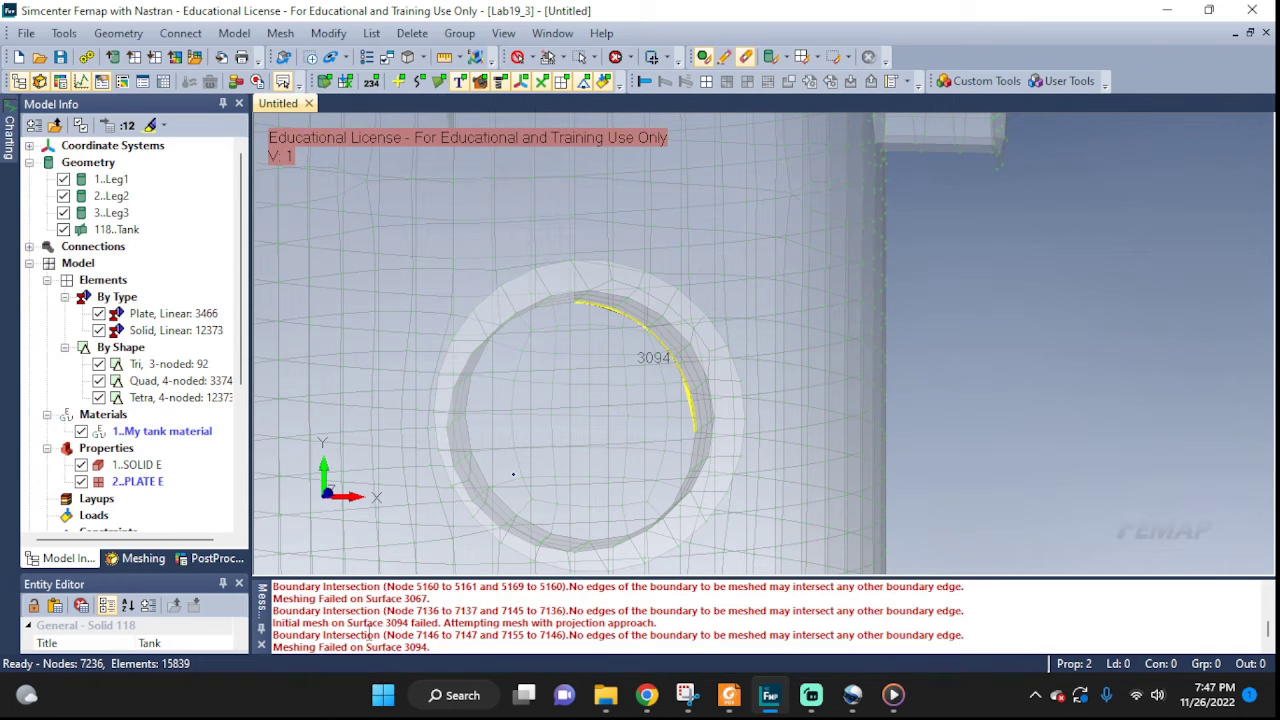
pyautogui.moveTo(424, 598); pyautogui.dragTo(402, 598)
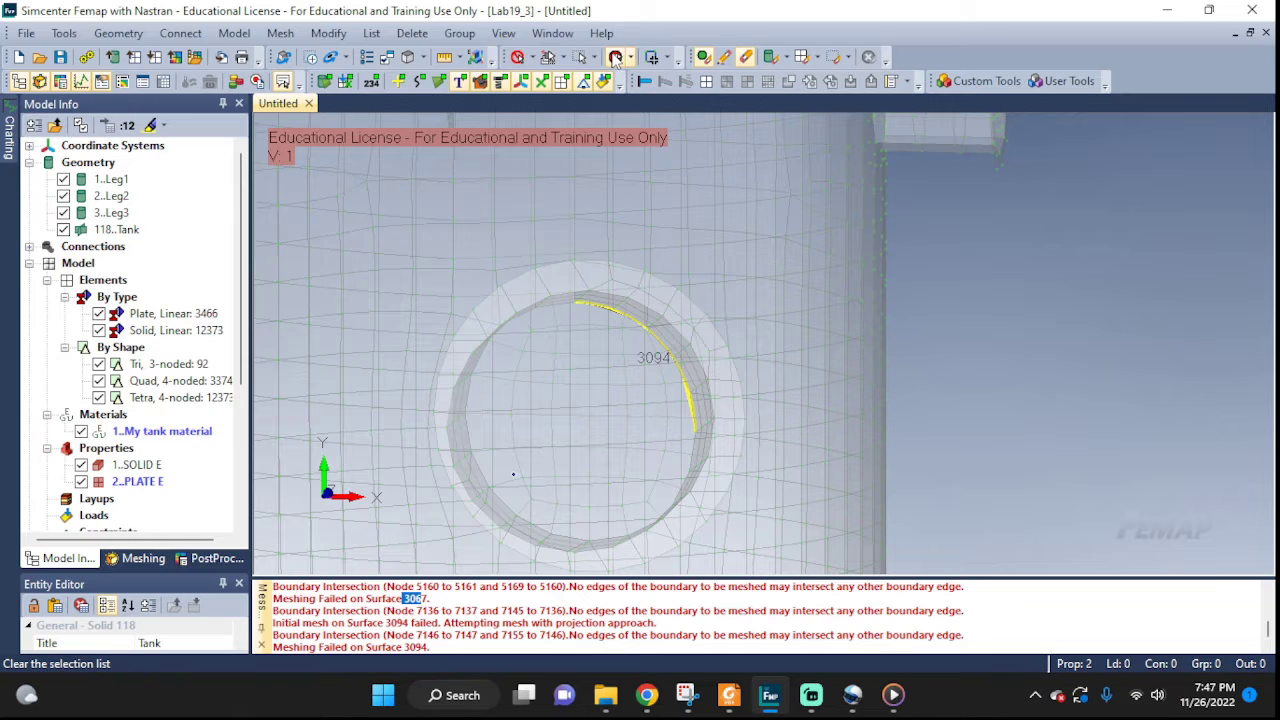
# Highlight surface 3067 on the tank and orbit the view to inspect it
pyautogui.click(552, 33)
pyautogui.click(597, 248)
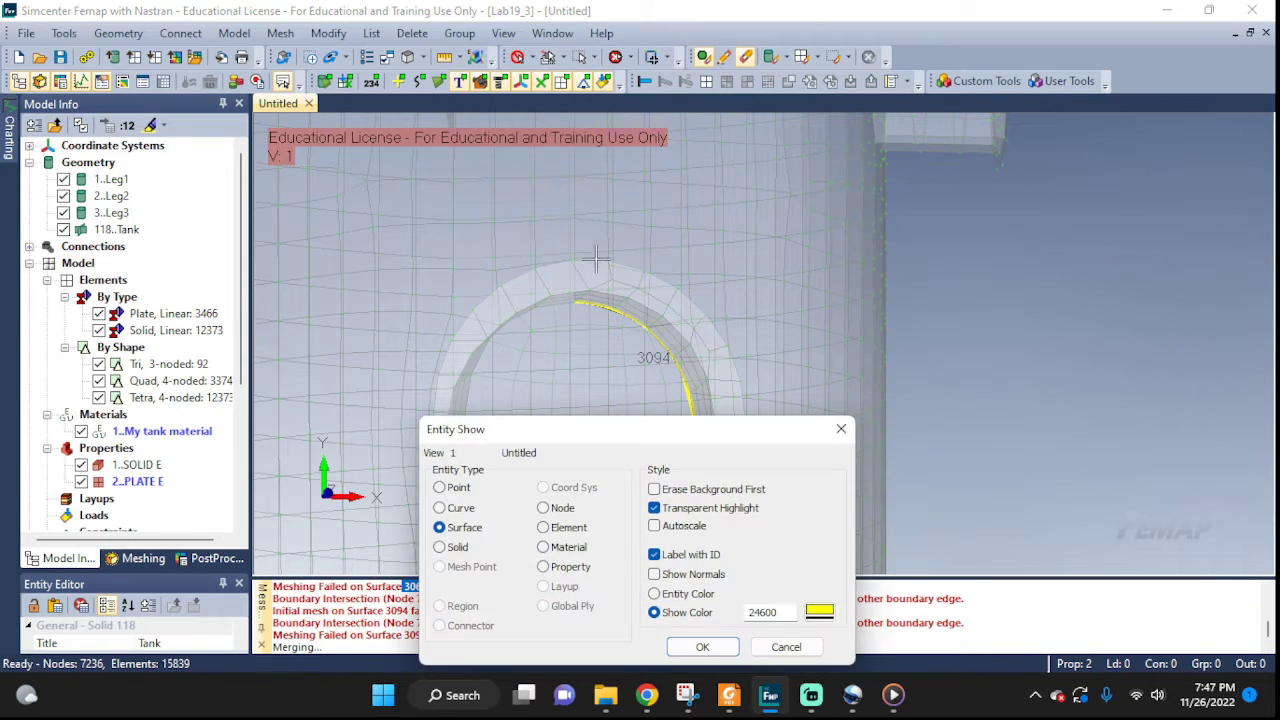
pyautogui.click(702, 646)
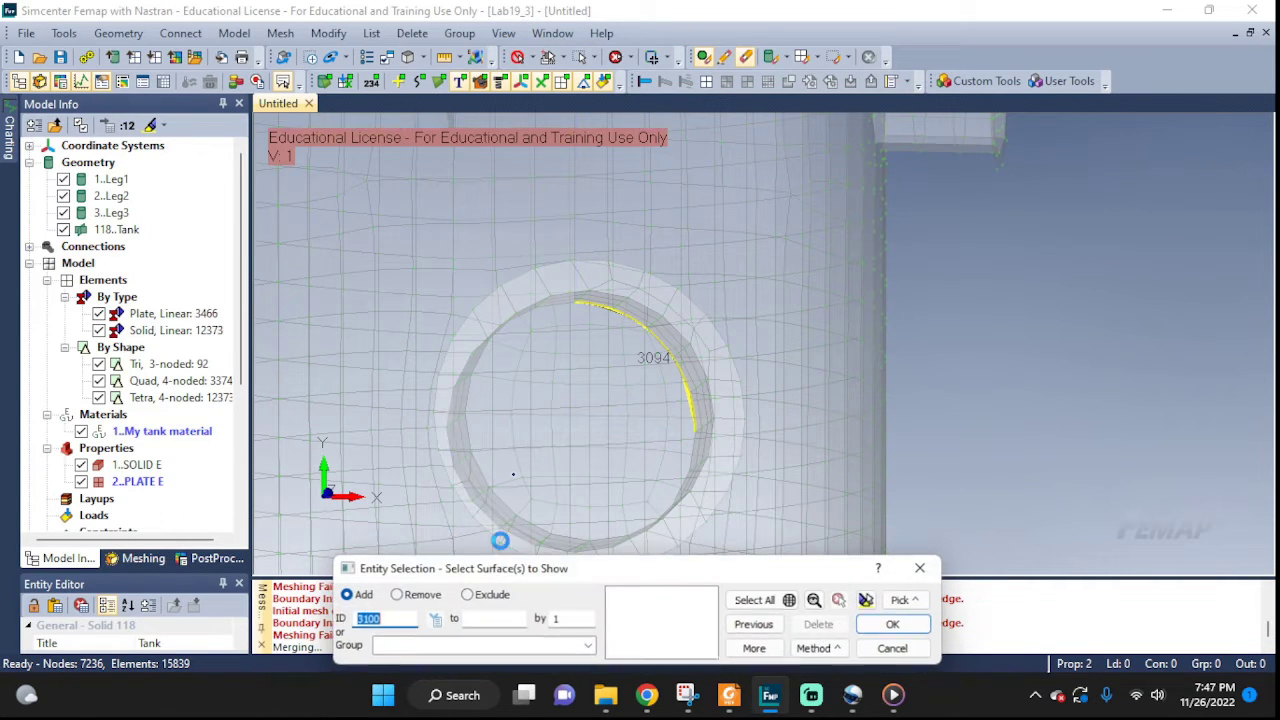
pyautogui.moveTo(496, 572); pyautogui.dragTo(269, 206)
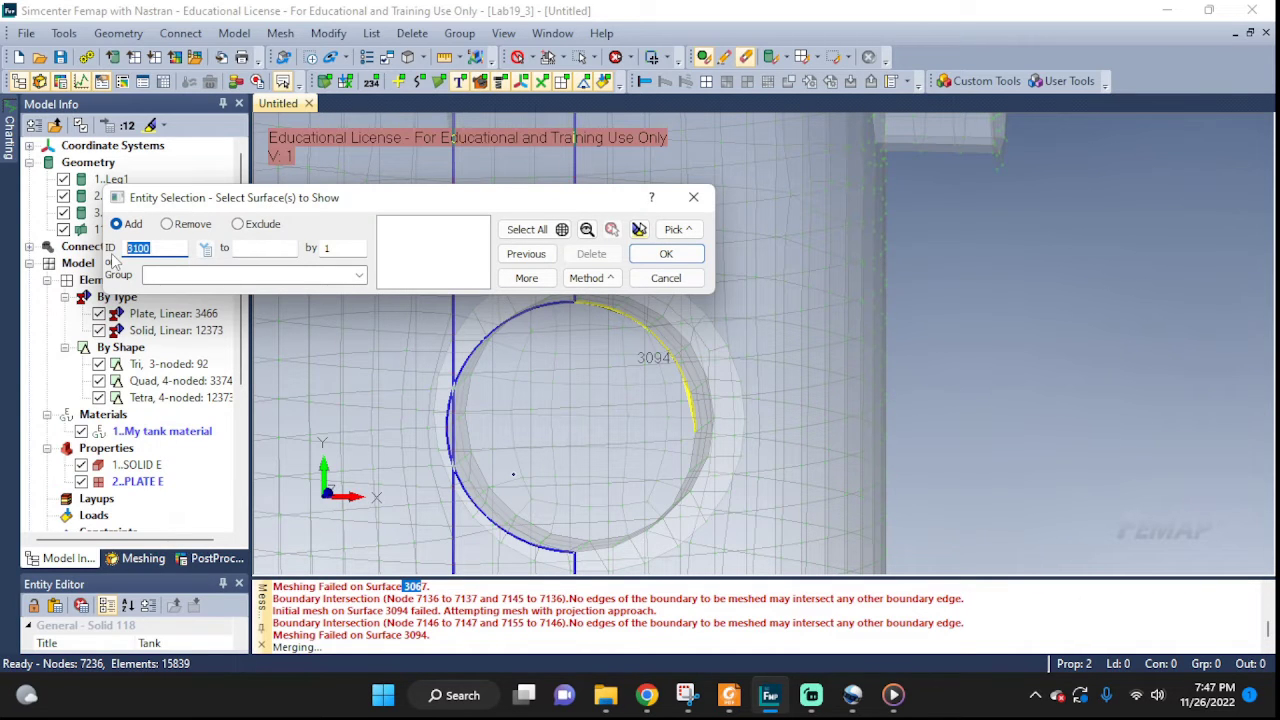
pyautogui.write('3067')
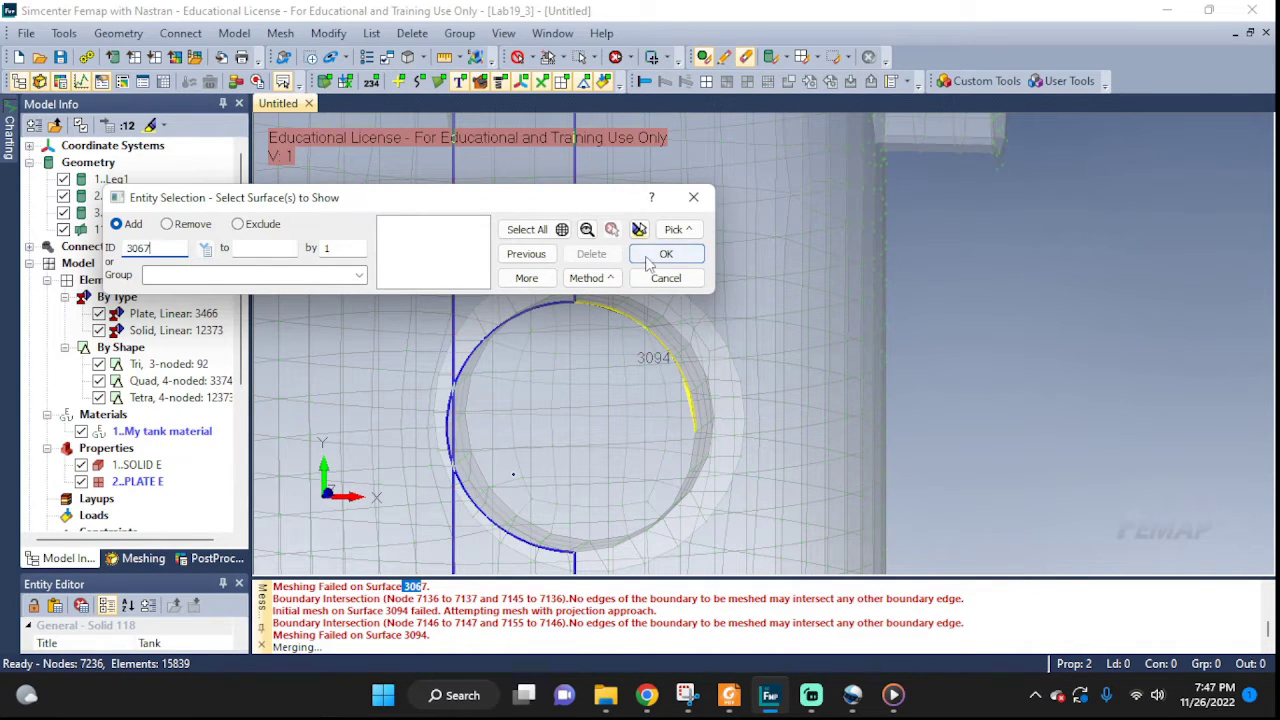
pyautogui.click(650, 254)
pyautogui.moveTo(686, 329); pyautogui.dragTo(870, 421, button='middle')
pyautogui.scroll(3, 545, 480)
pyautogui.scroll(3, 597, 442)
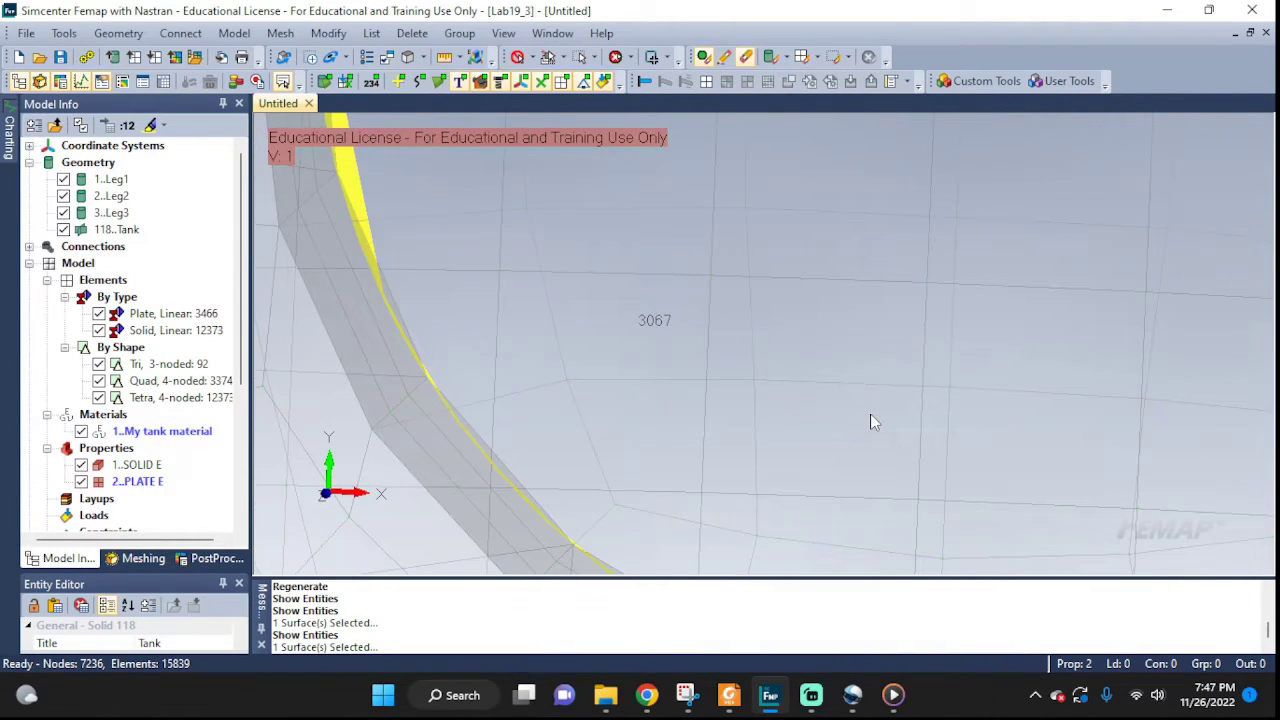
pyautogui.scroll(-5, 870, 413)
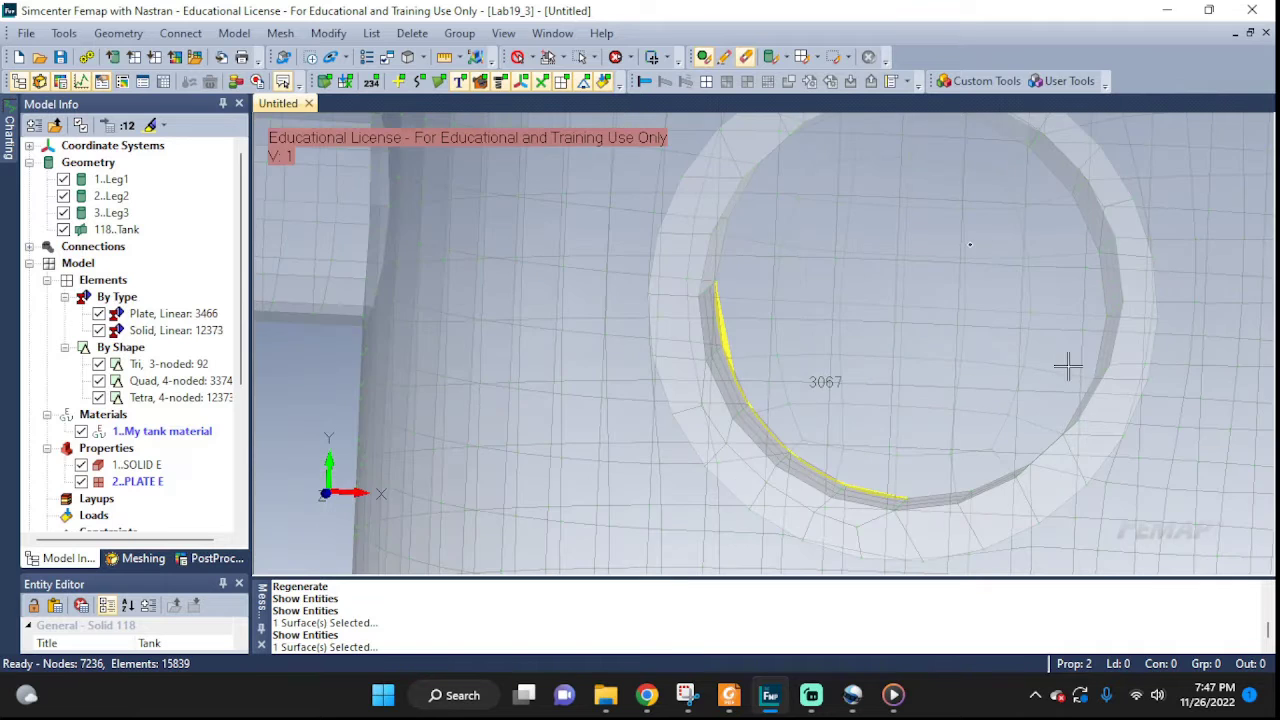
pyautogui.scroll(1, 1063, 360)
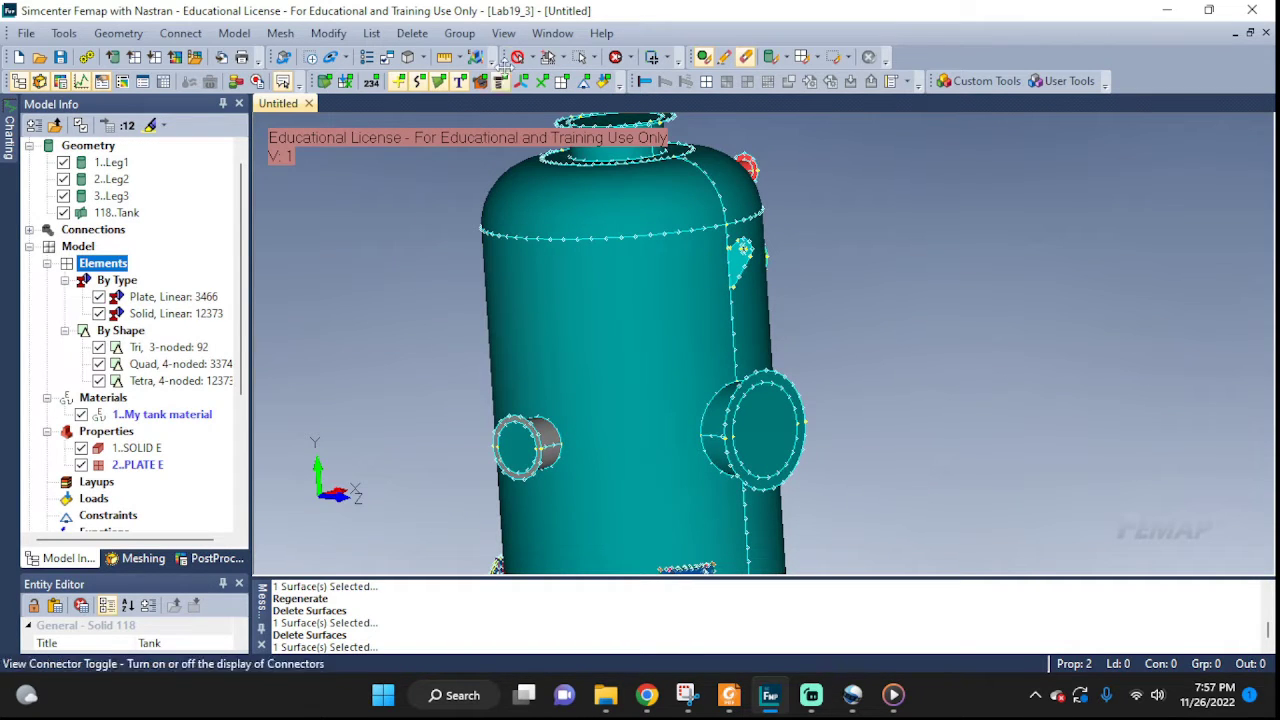
# Delete surface 3067 from the tank geometry
pyautogui.click(459, 33)
pyautogui.moveTo(408, 38)
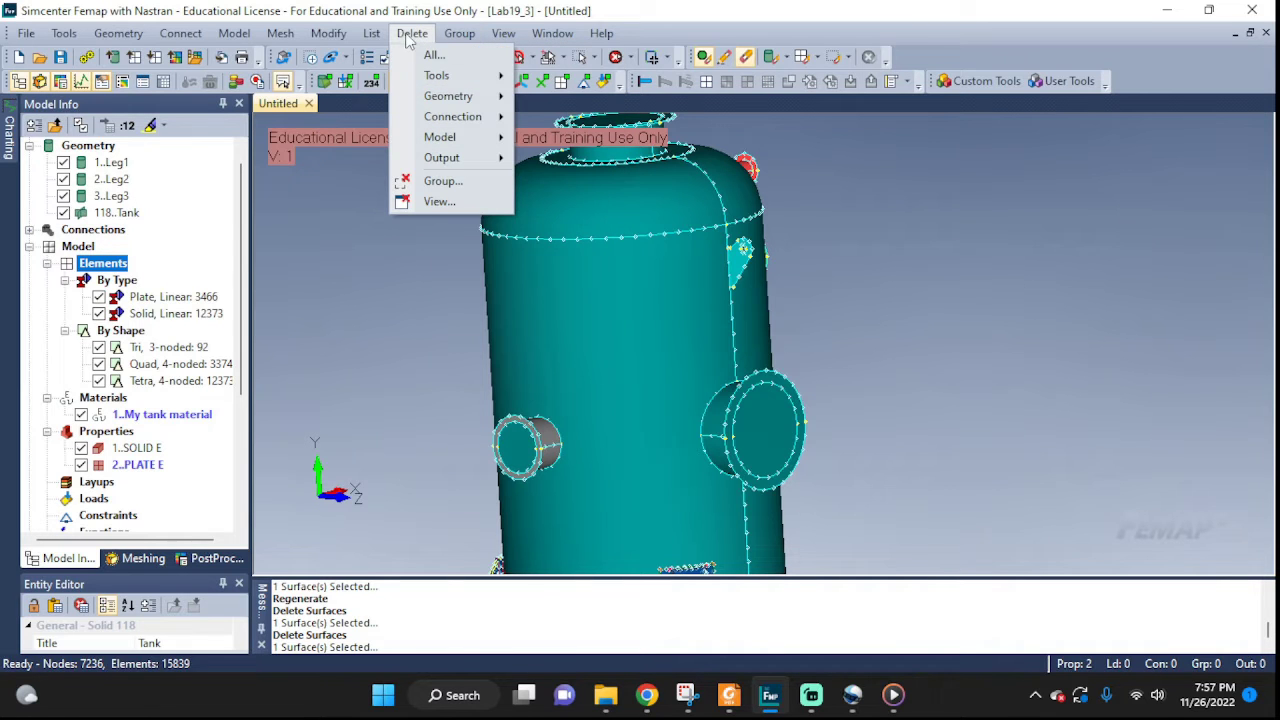
pyautogui.moveTo(440, 98)
pyautogui.click(574, 166)
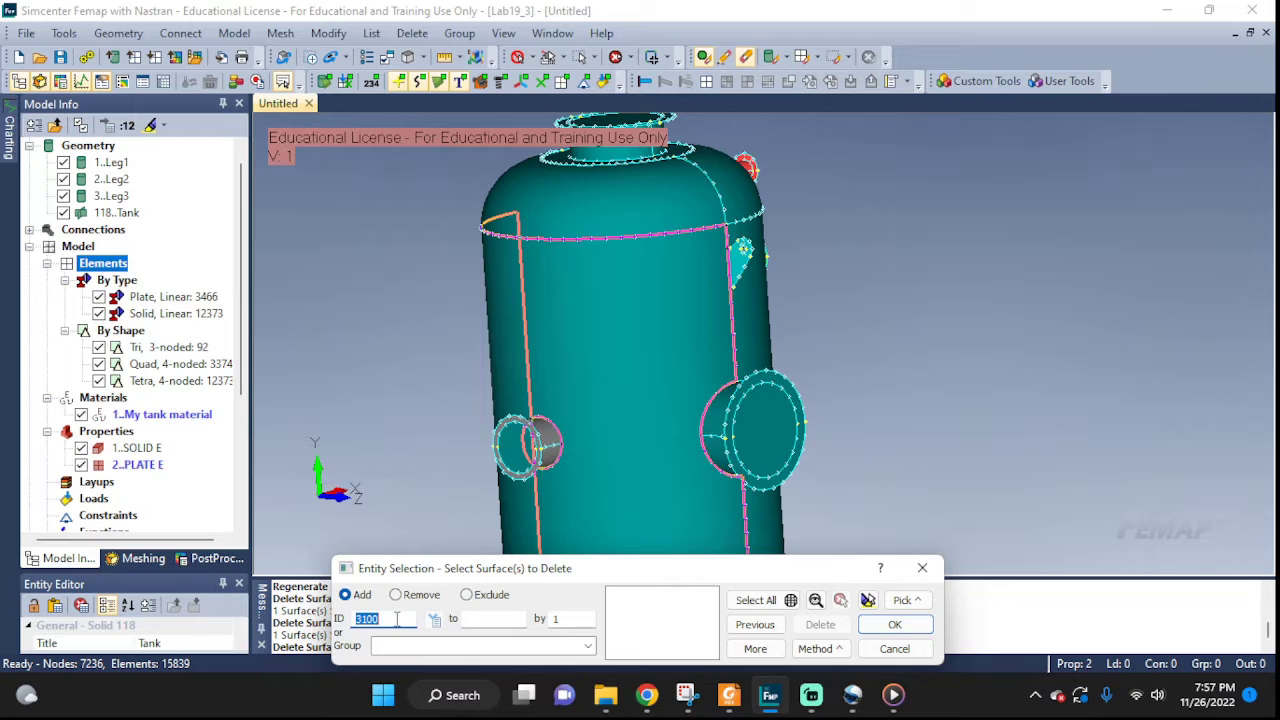
pyautogui.write('3')
pyautogui.click(894, 624)
pyautogui.click(716, 369)
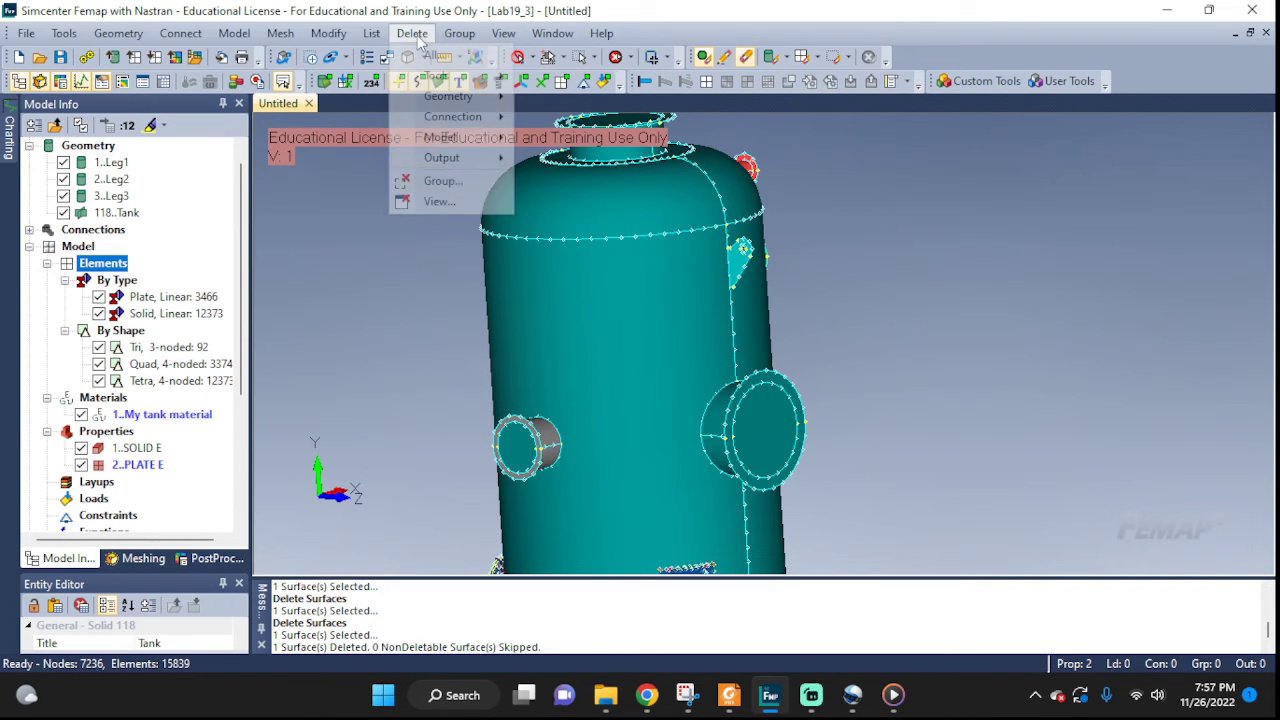
# Delete surface 3094 from the tank geometry as well
pyautogui.moveTo(485, 97)
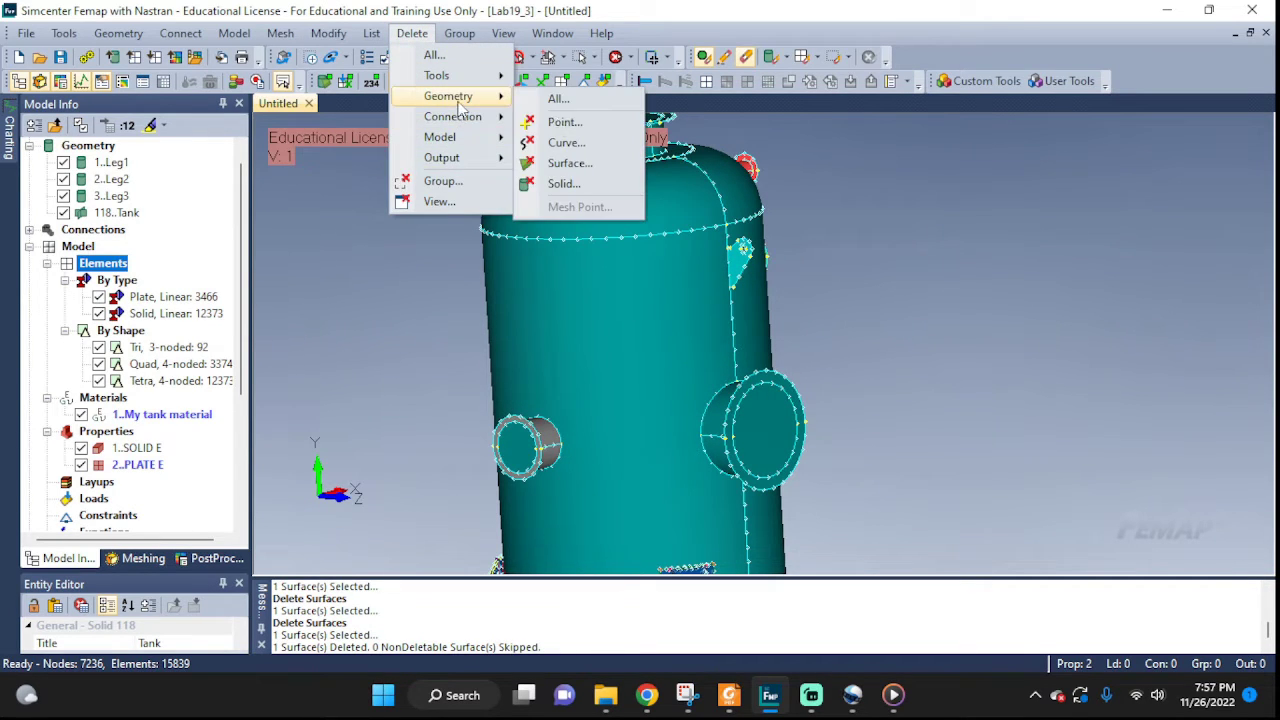
pyautogui.click(577, 167)
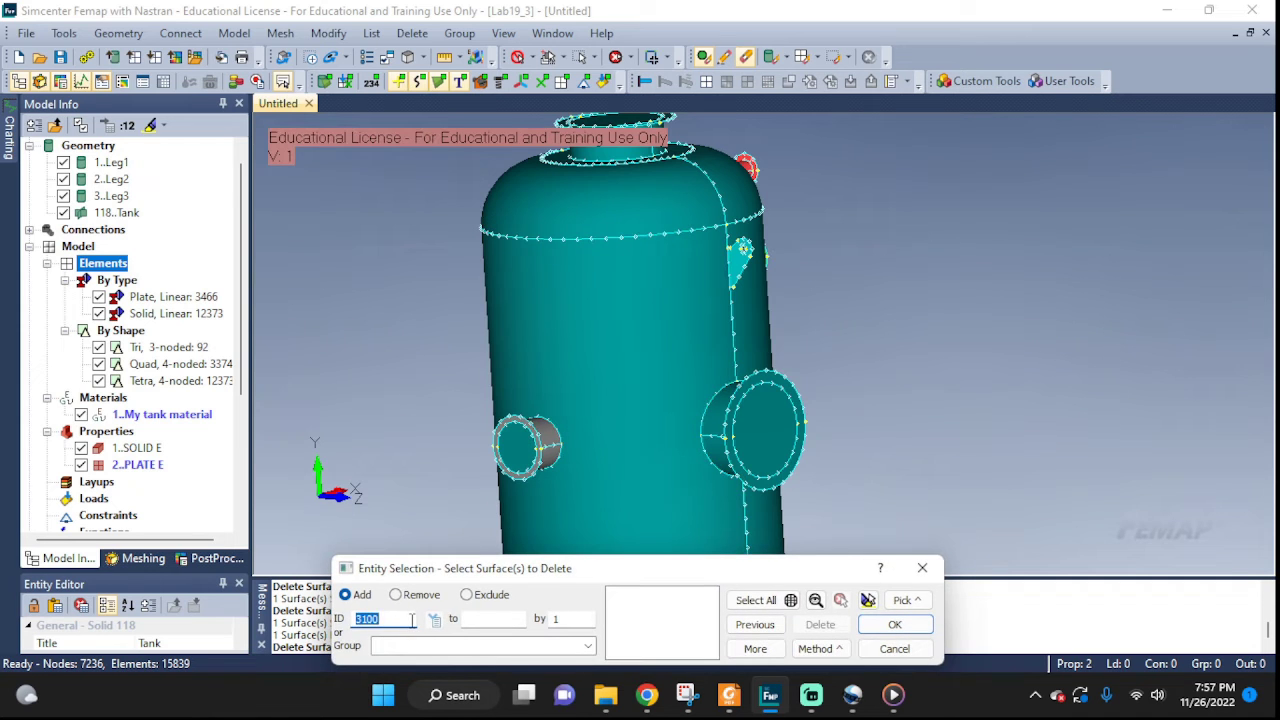
pyautogui.write('3094')
pyautogui.click(895, 624)
pyautogui.click(720, 370)
pyautogui.scroll(5, 720, 370)
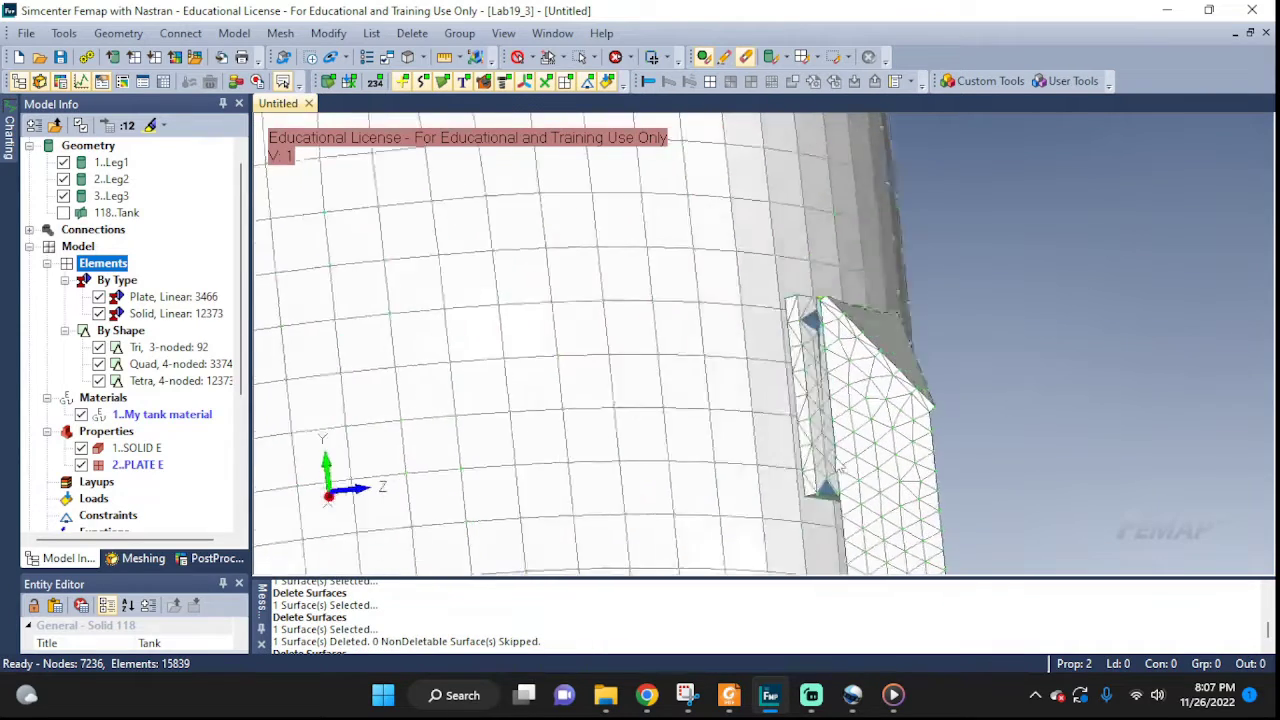
# Orbit to the leg–tank notch and set node 5736 as the distance measurement start
pyautogui.moveTo(840, 468); pyautogui.dragTo(800, 378, button='middle')
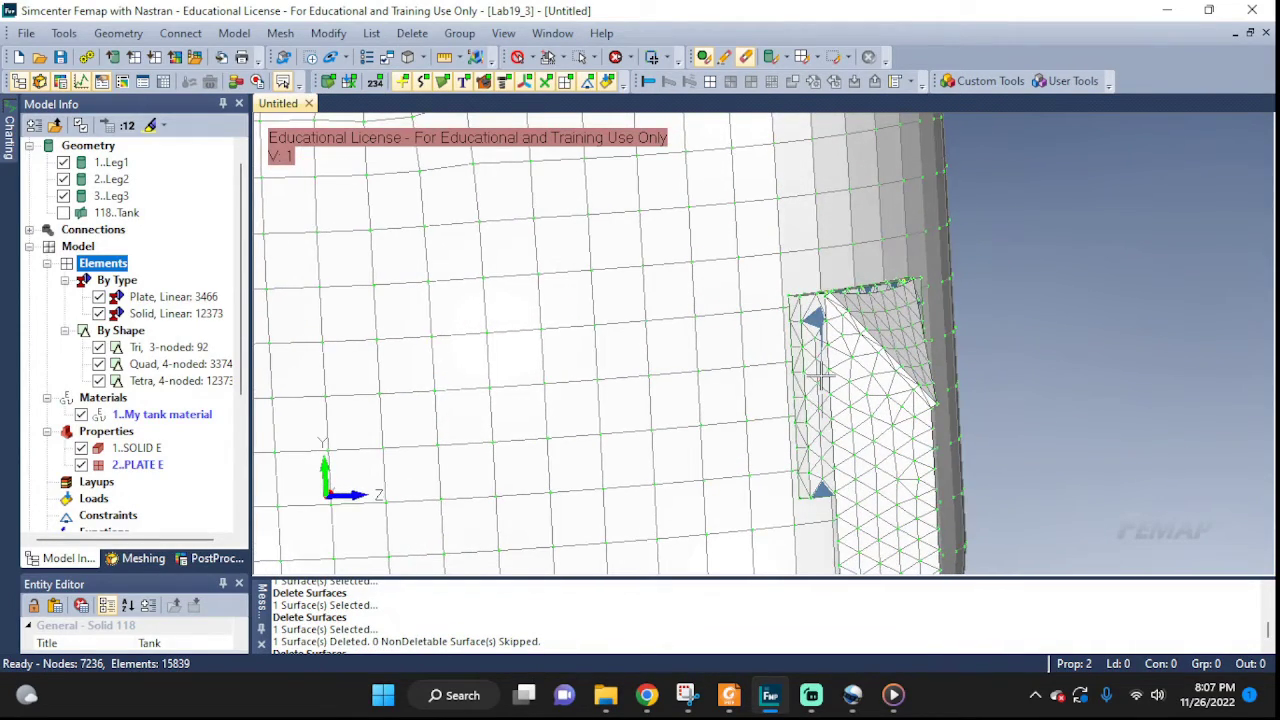
pyautogui.scroll(2, 812, 366)
pyautogui.moveTo(828, 460); pyautogui.dragTo(879, 421, button='middle')
pyautogui.scroll(4, 763, 225)
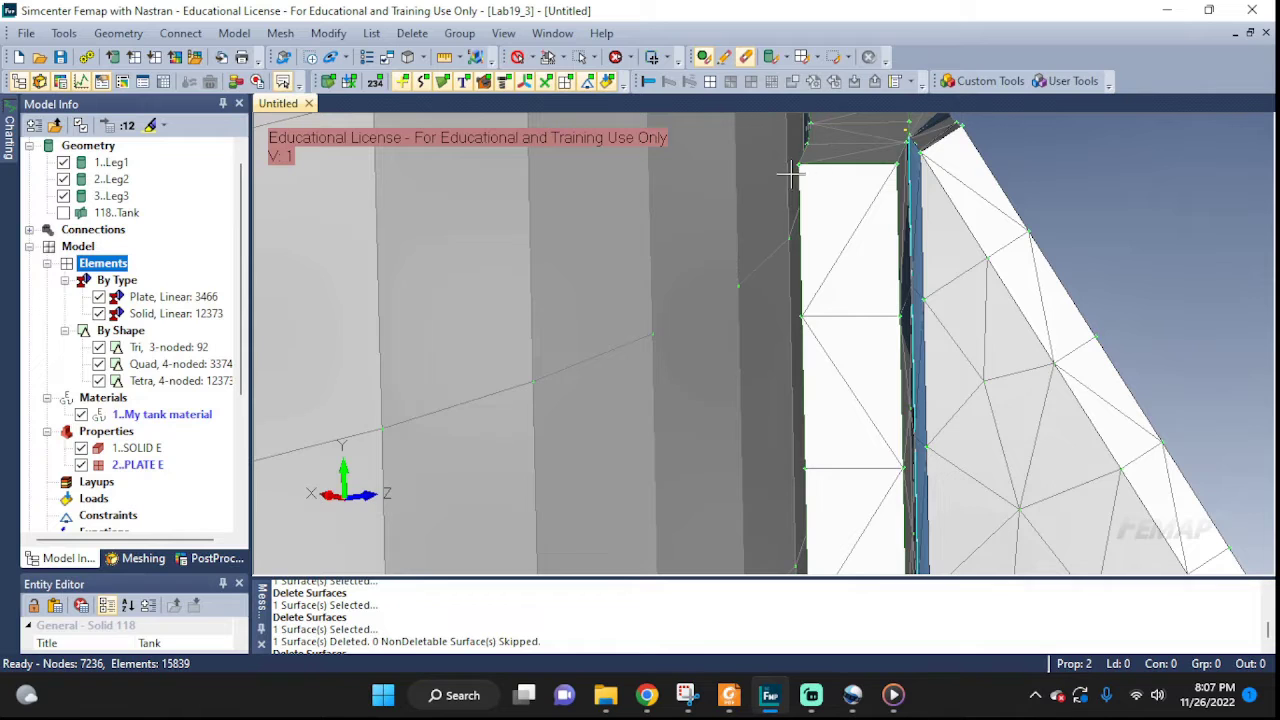
pyautogui.click(446, 57)
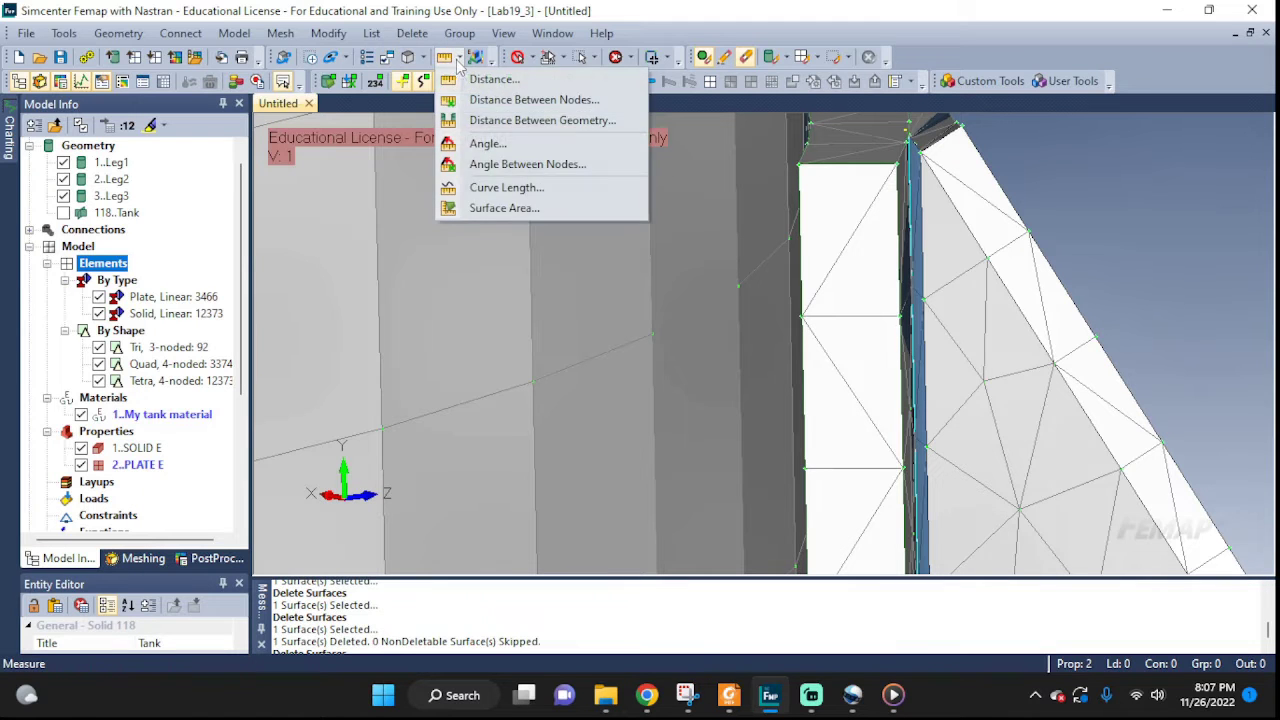
pyautogui.click(478, 78)
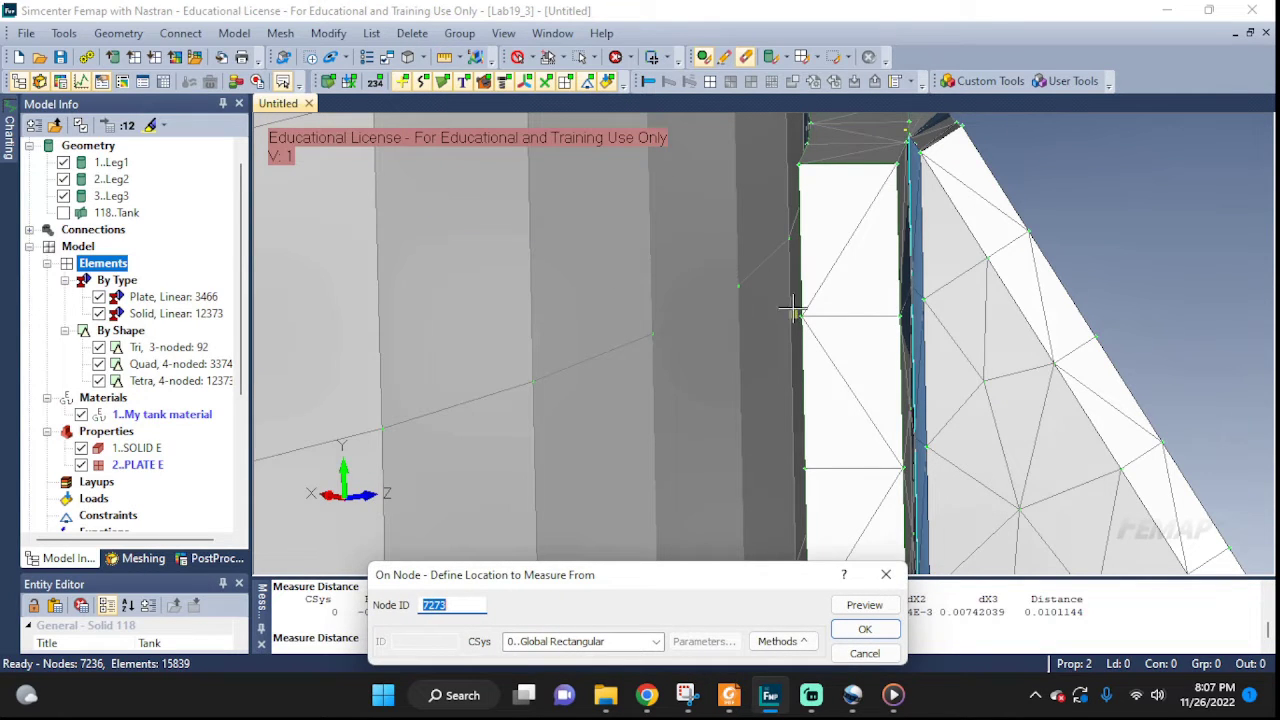
pyautogui.scroll(-1, 820, 362)
pyautogui.scroll(3, 800, 399)
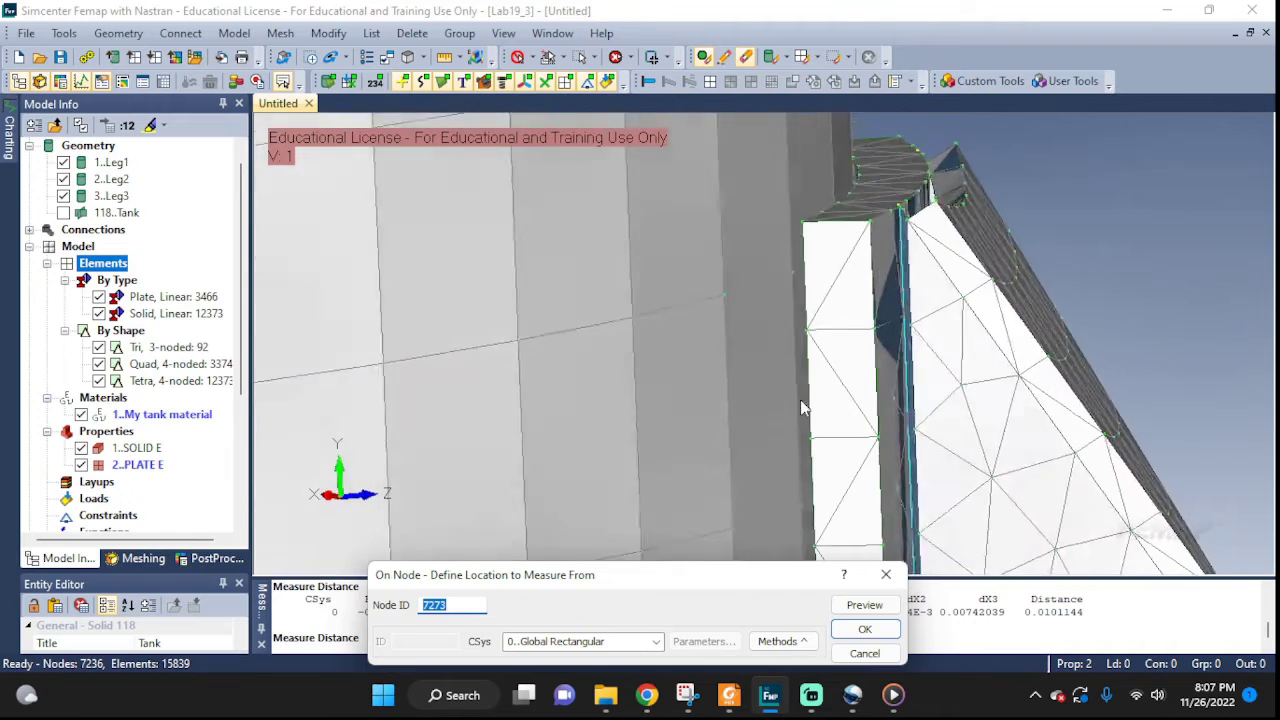
pyautogui.scroll(4, 783, 336)
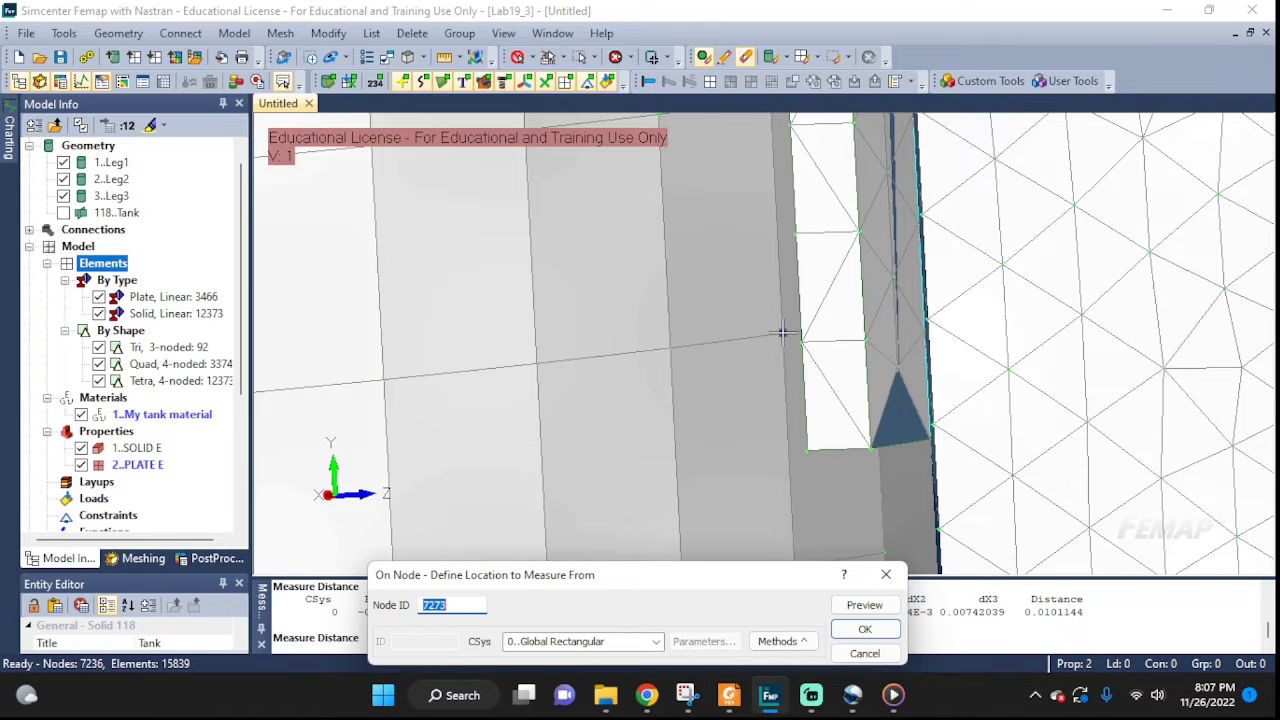
pyautogui.click(782, 333)
pyautogui.click(783, 641)
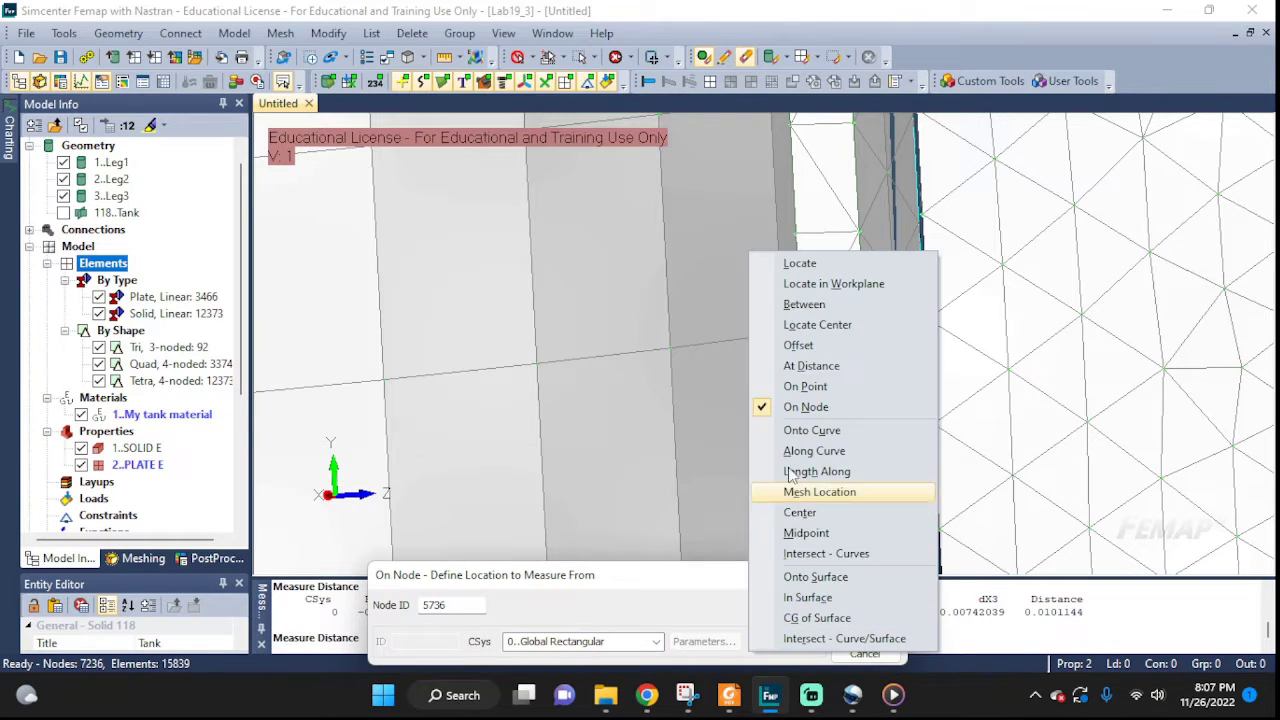
pyautogui.click(790, 413)
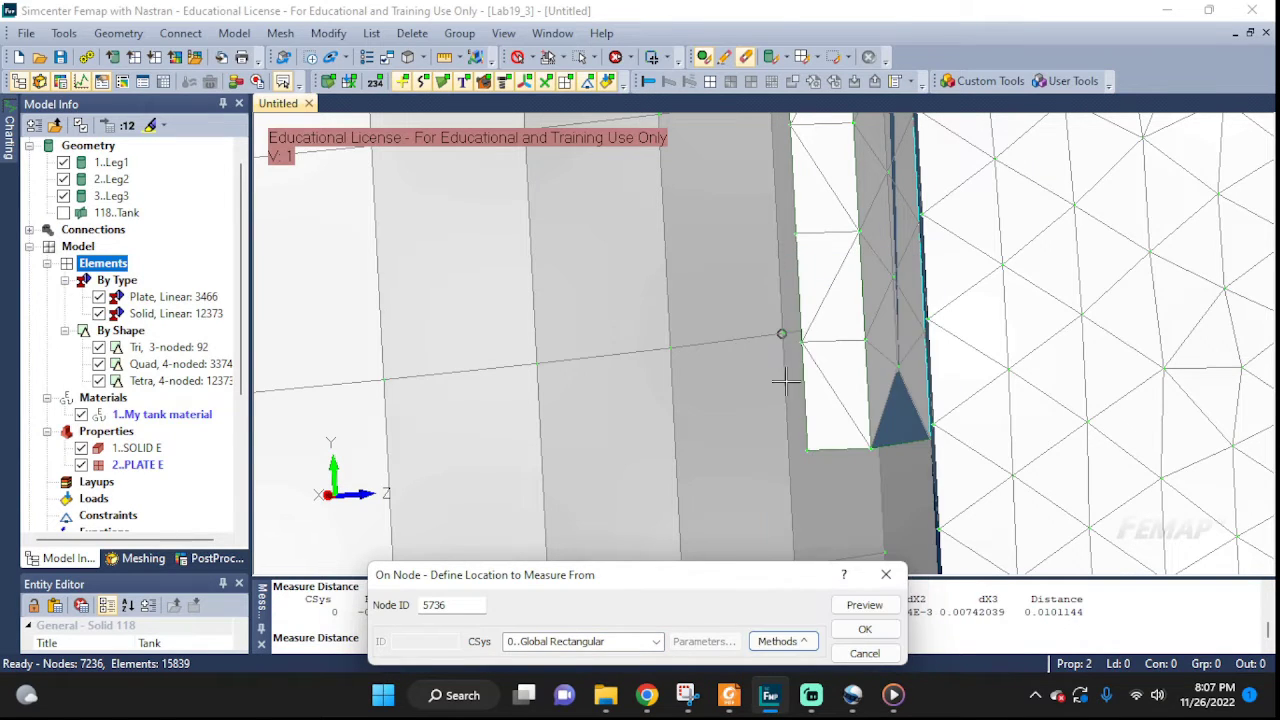
pyautogui.click(838, 631)
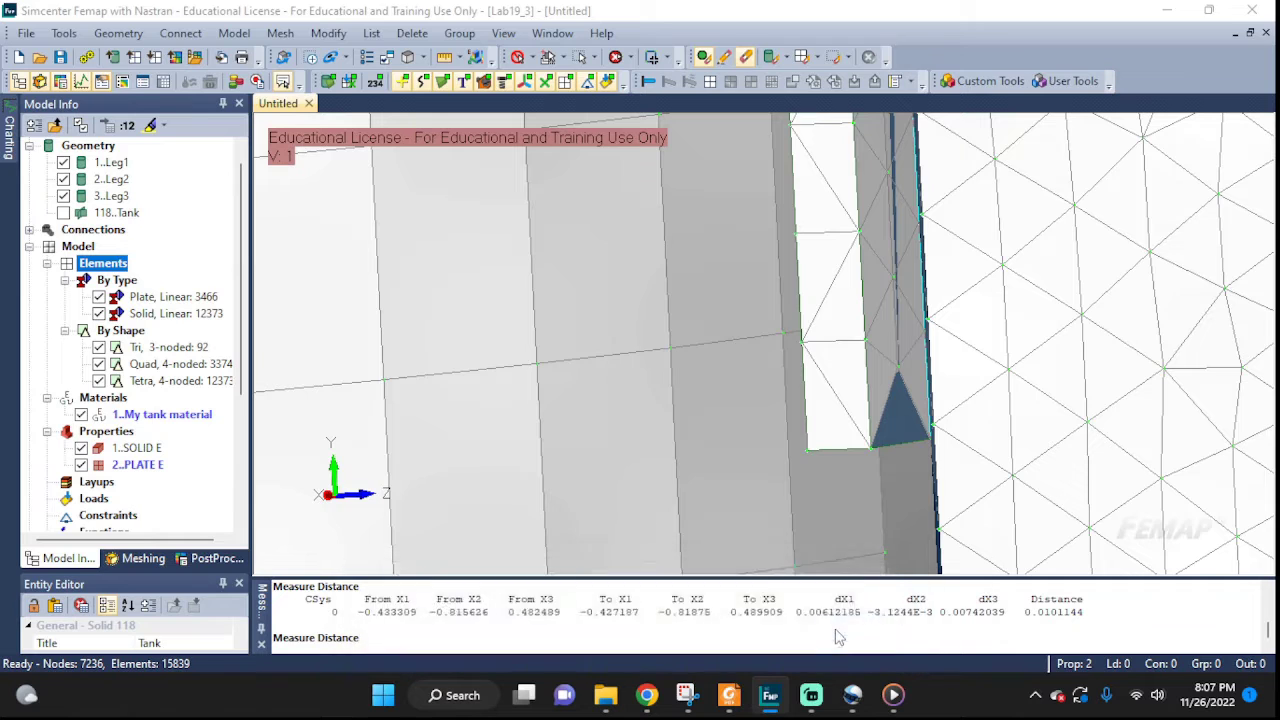
# Measure to node 2158 and read the 0.0101144 distance in the Messages pane
pyautogui.click(800, 342)
pyautogui.click(838, 628)
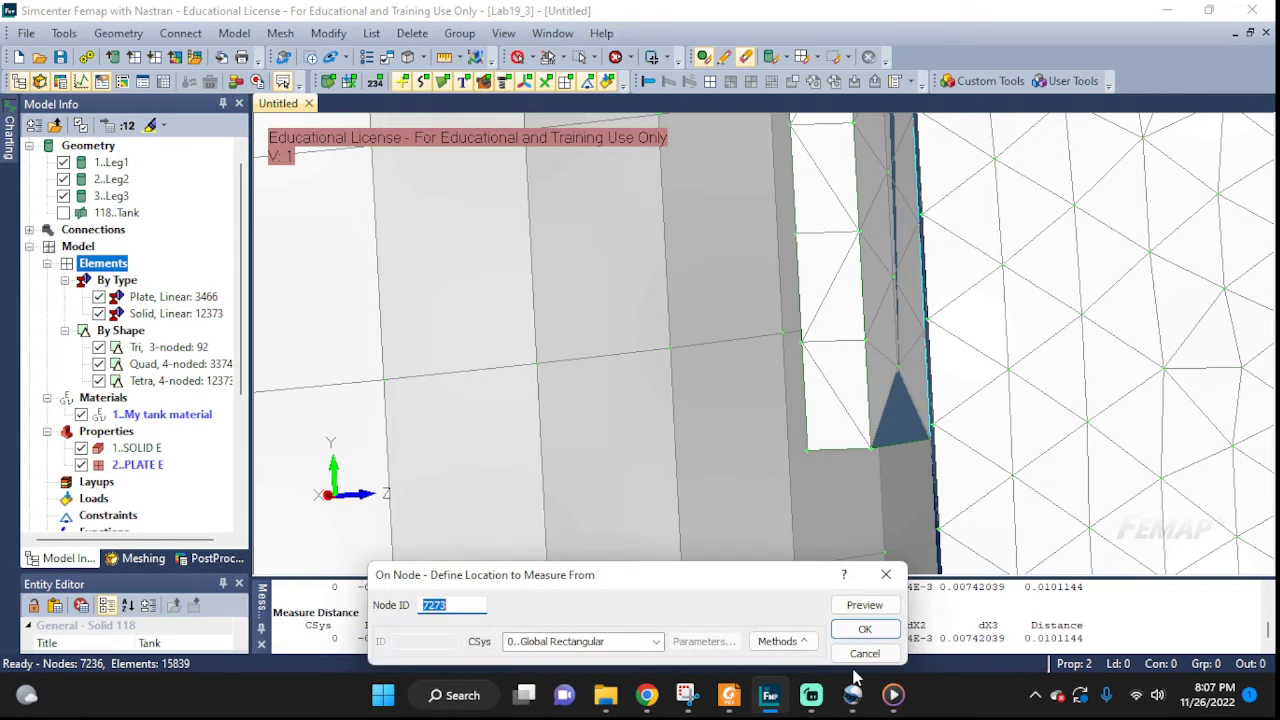
pyautogui.click(865, 653)
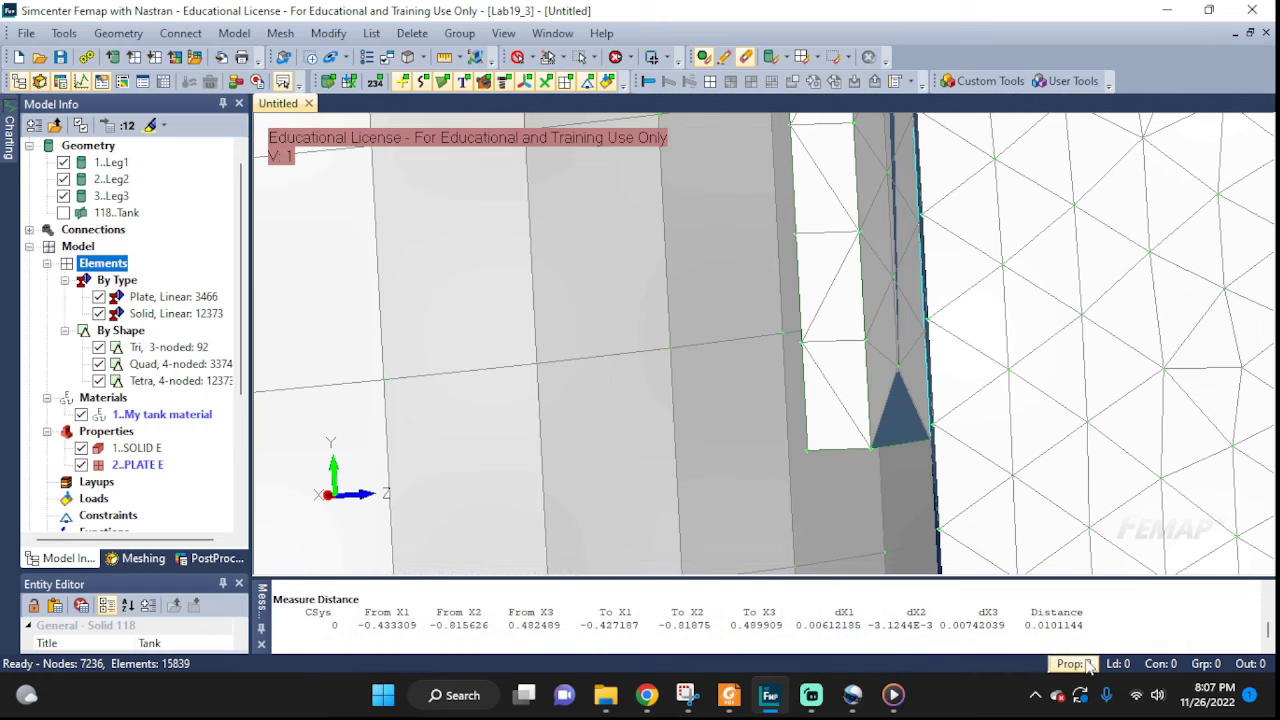
pyautogui.scroll(-1, 1055, 650)
pyautogui.scroll(3, 1055, 635)
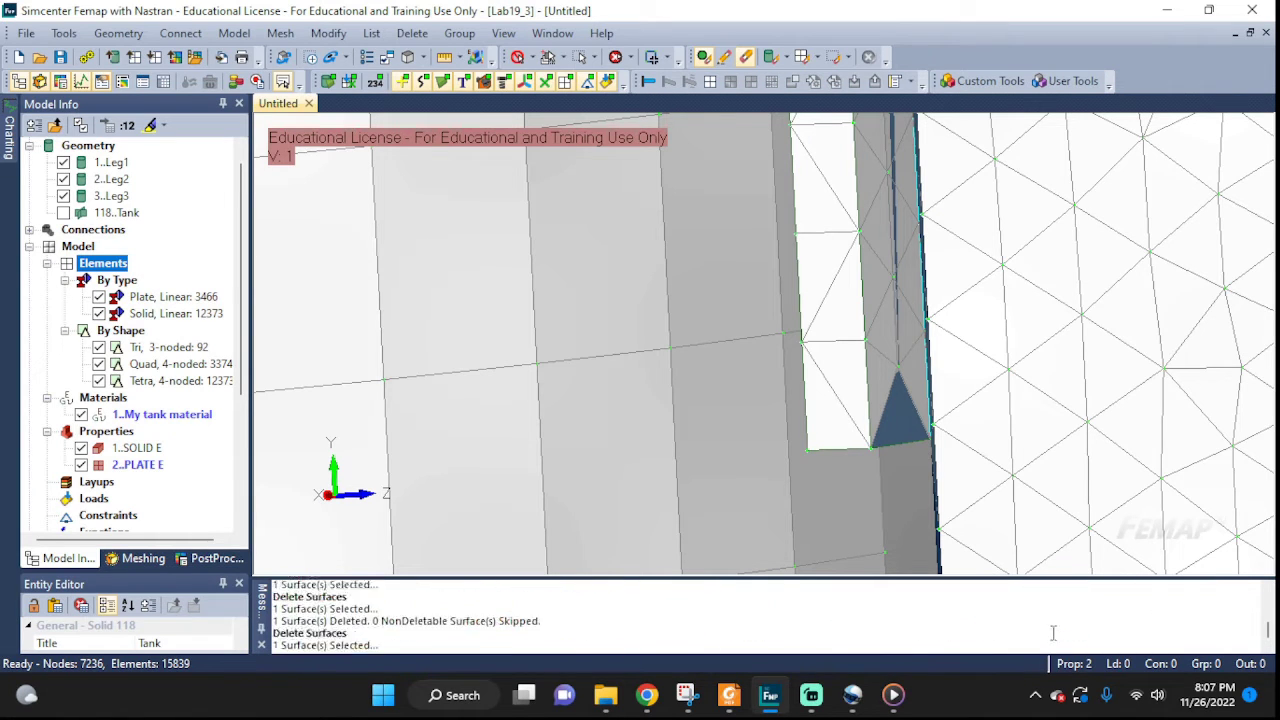
pyautogui.scroll(-3, 1065, 618)
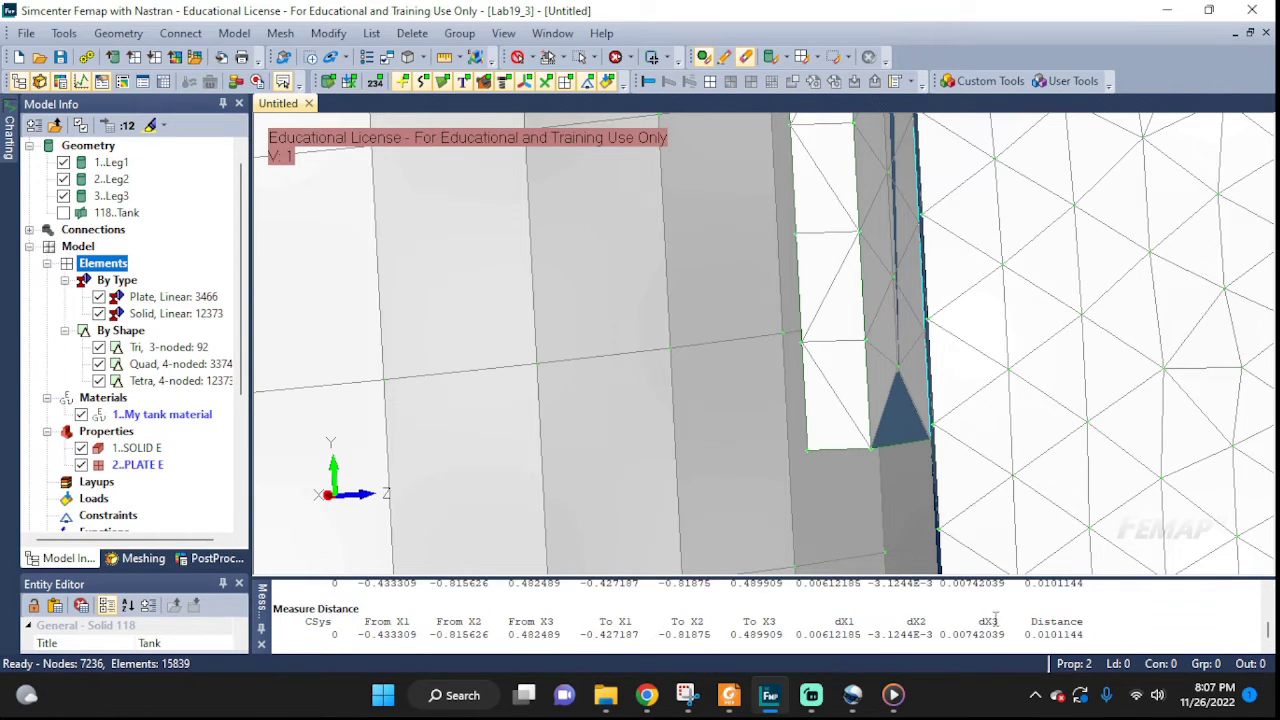
pyautogui.moveTo(1026, 635); pyautogui.dragTo(1052, 636)
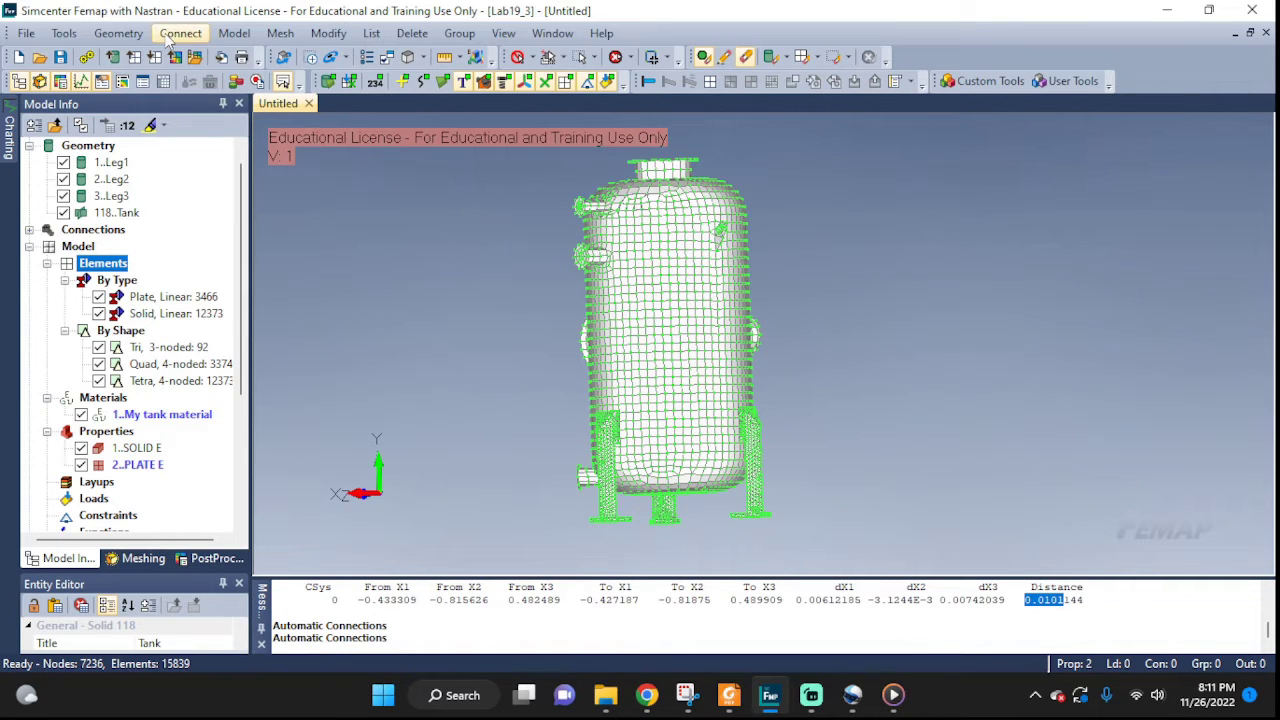
# Auto-detect a glued face-to-face connection between right leg solid 2 and tank solid 118 at 0.02 tolerance
pyautogui.click(186, 36)
pyautogui.click(205, 57)
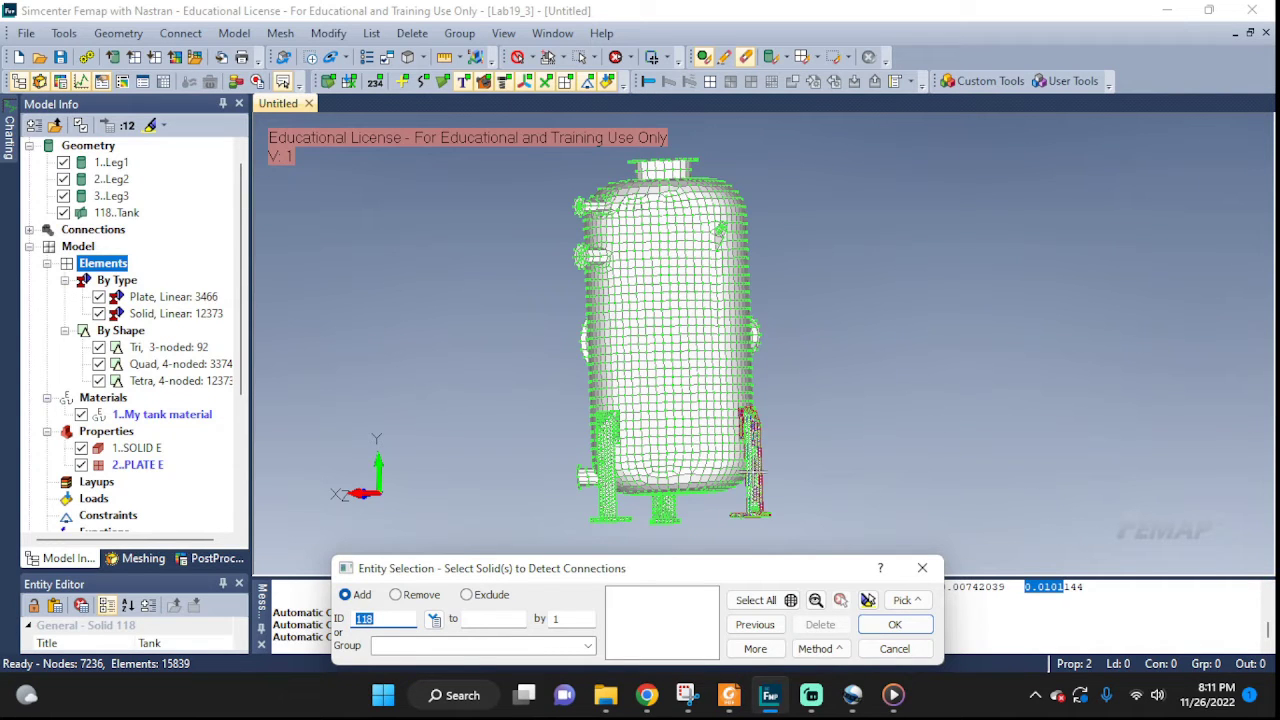
pyautogui.click(755, 488)
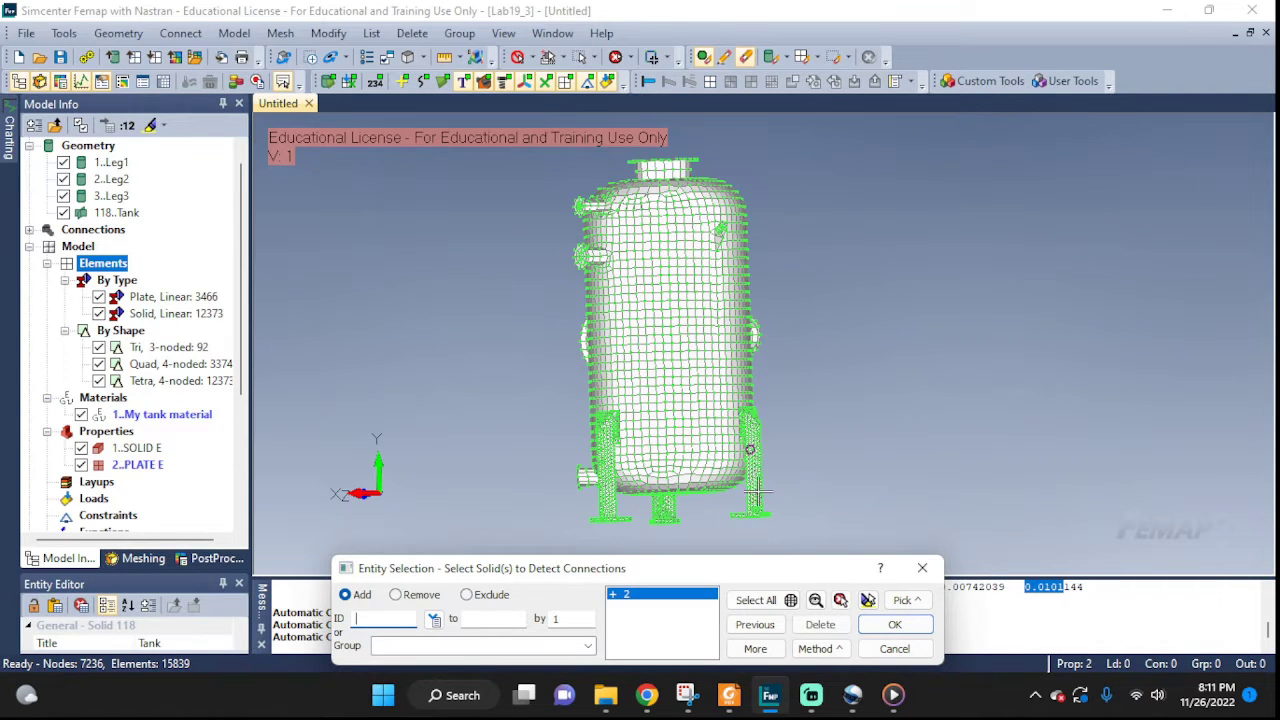
pyautogui.click(695, 362)
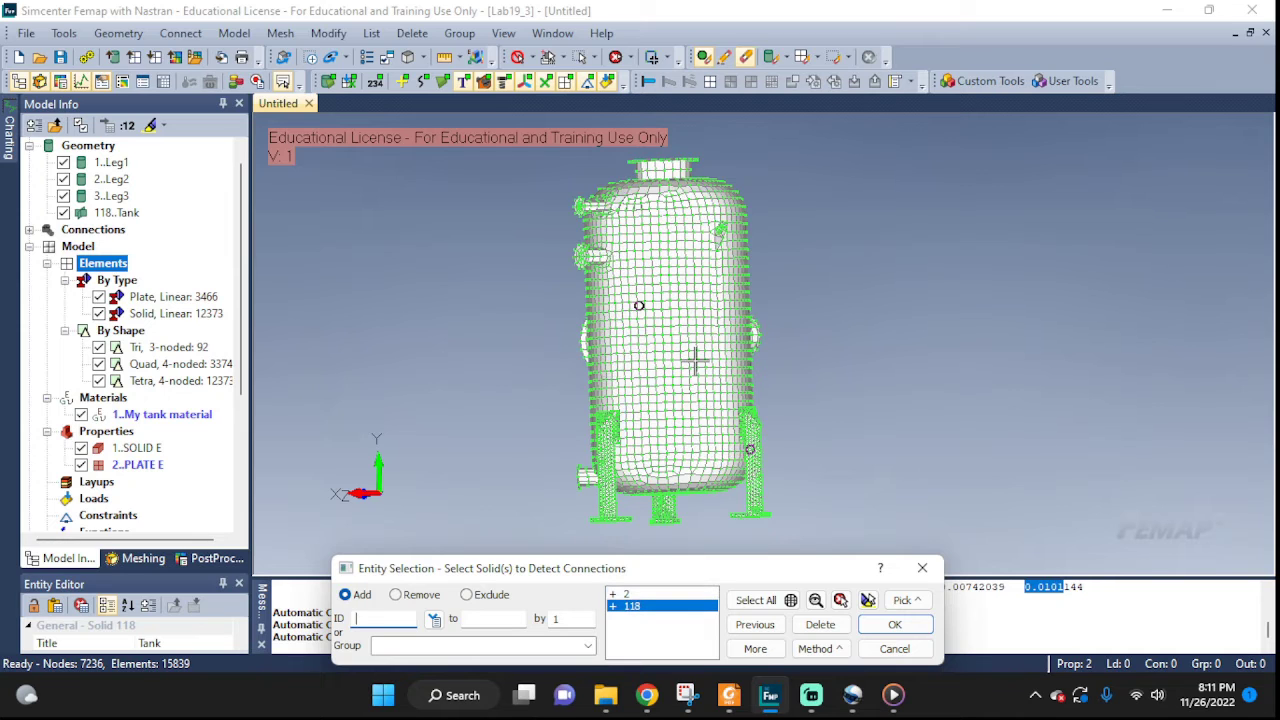
pyautogui.click(882, 626)
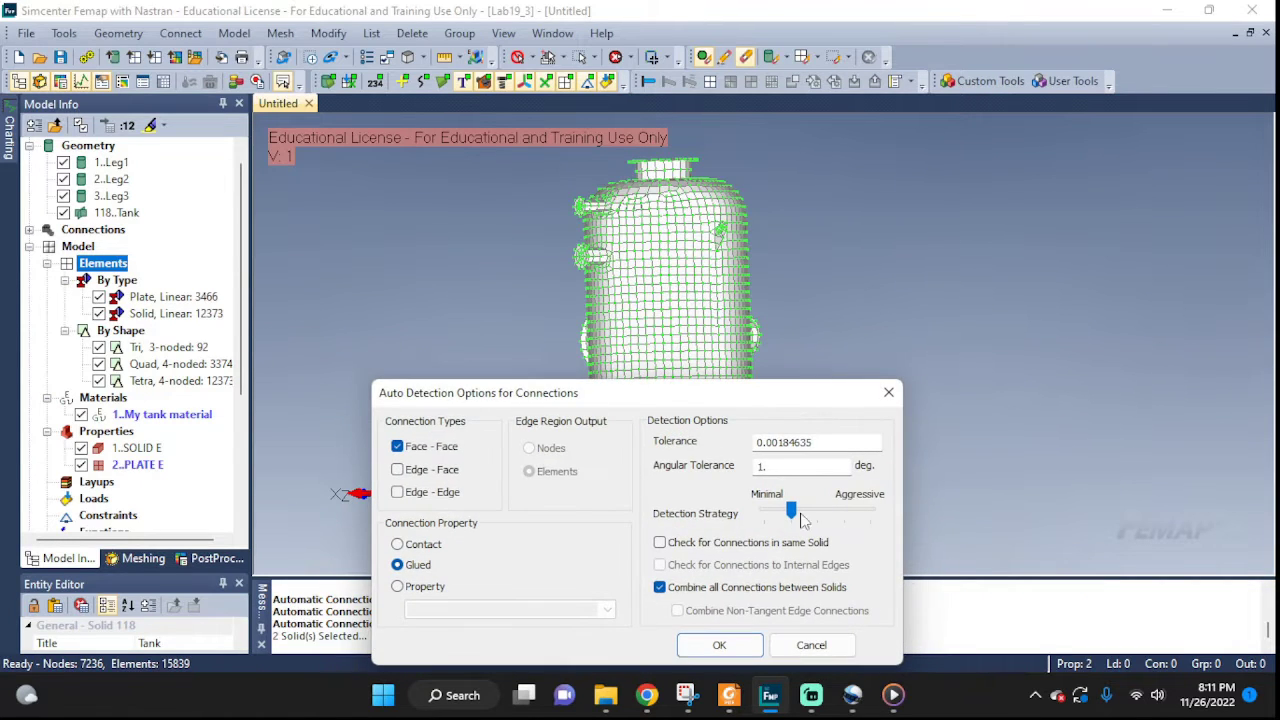
pyautogui.moveTo(821, 446); pyautogui.dragTo(790, 450)
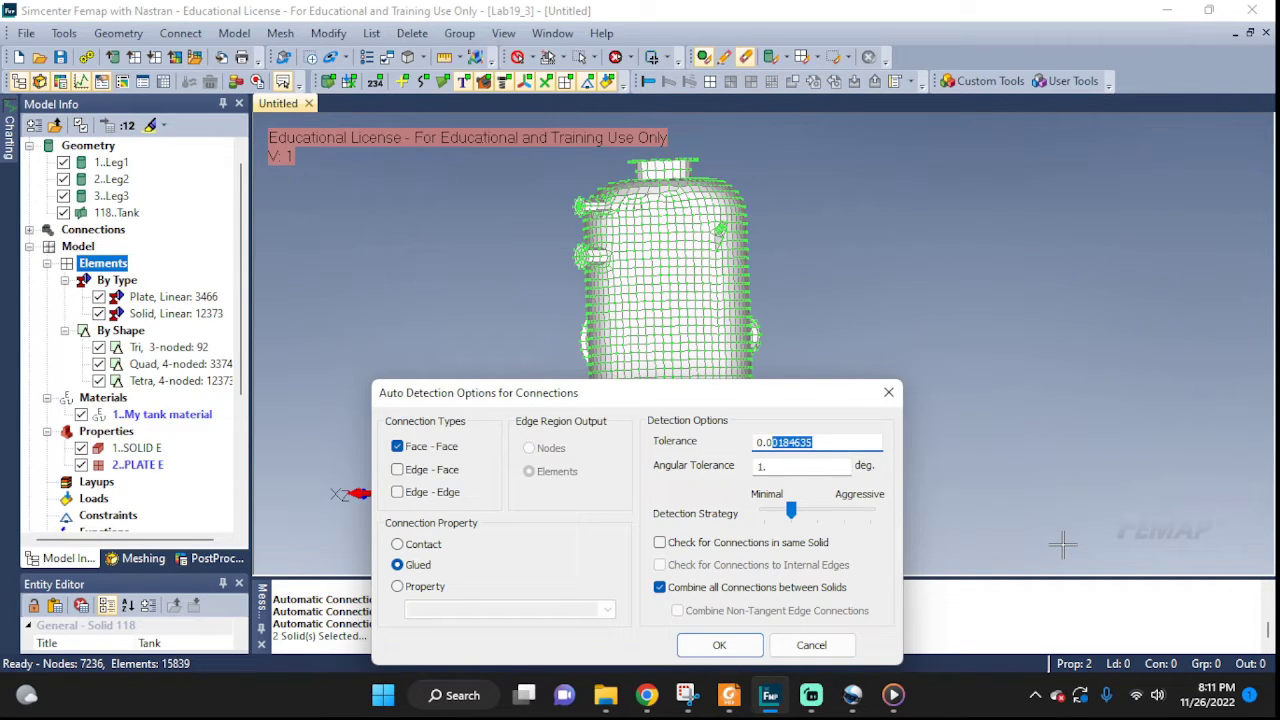
pyautogui.write('2')
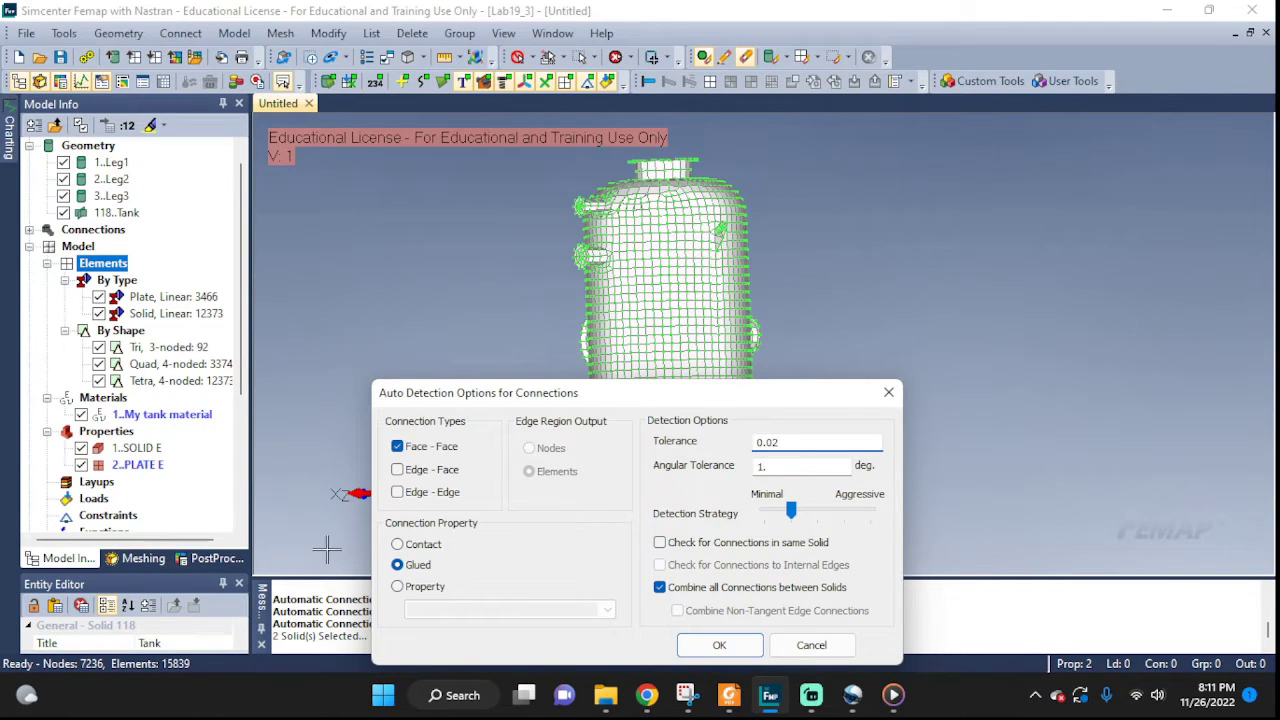
pyautogui.click(717, 646)
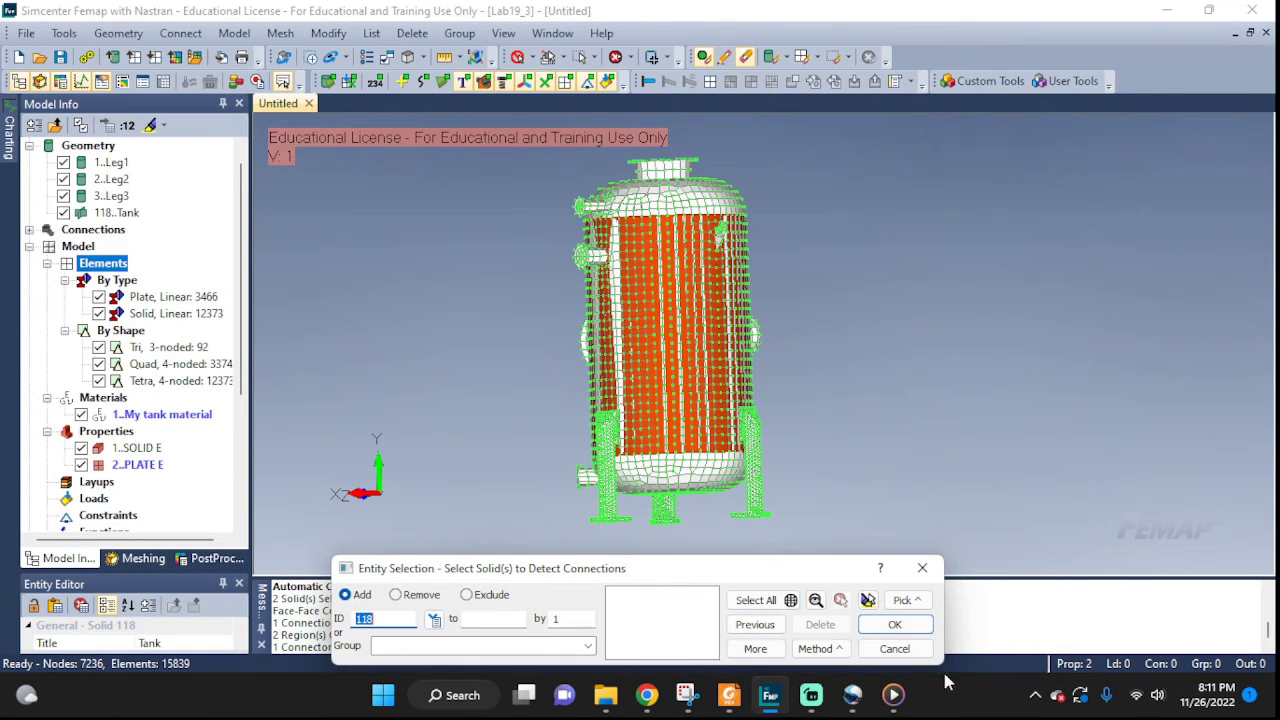
pyautogui.click(894, 648)
# Expand Connections in the model tree to list property 1, regions 1 and 2, and connector Region 1-2
pyautogui.moveTo(518, 263); pyautogui.dragTo(731, 470, button='middle')
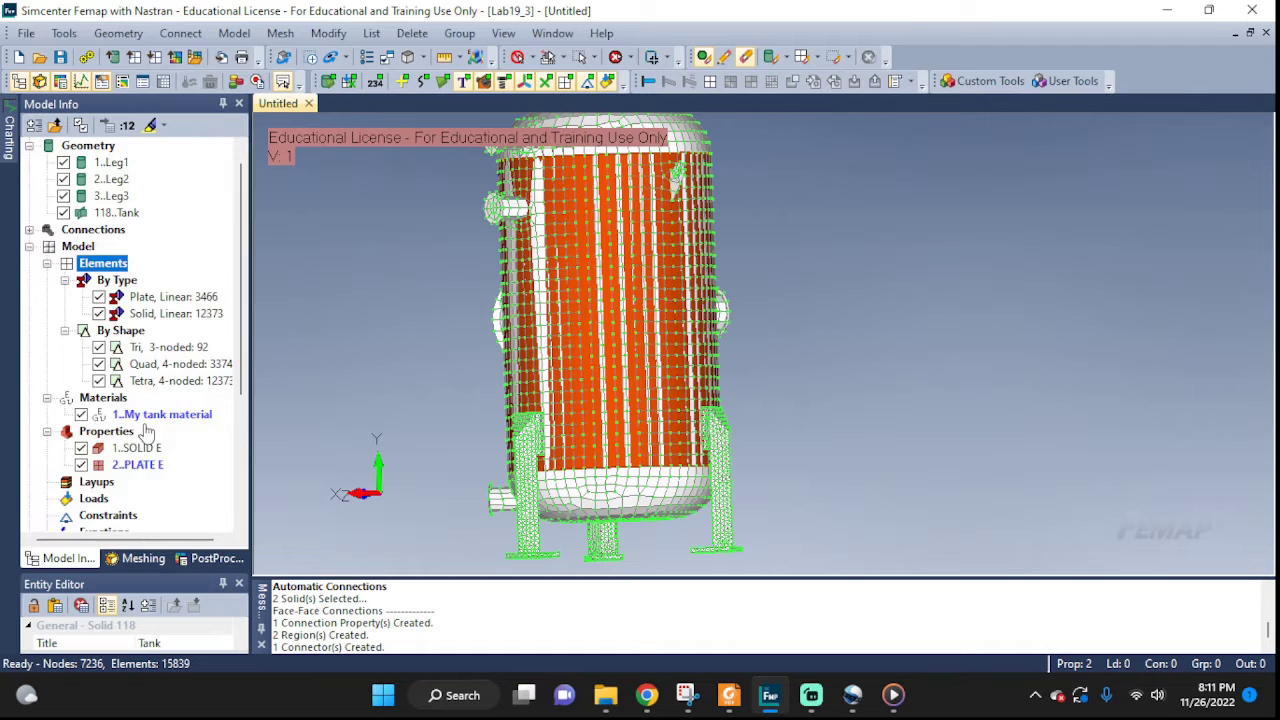
pyautogui.scroll(-2, 150, 402)
pyautogui.scroll(3, 155, 403)
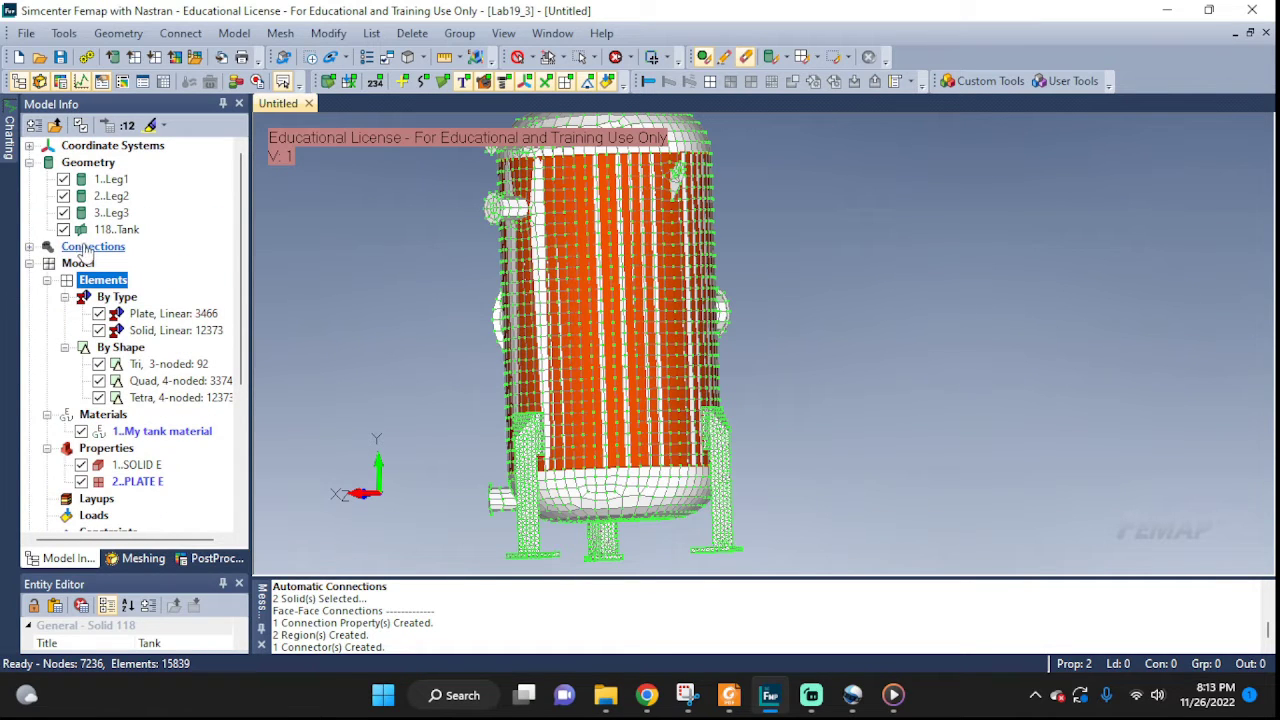
pyautogui.click(29, 247)
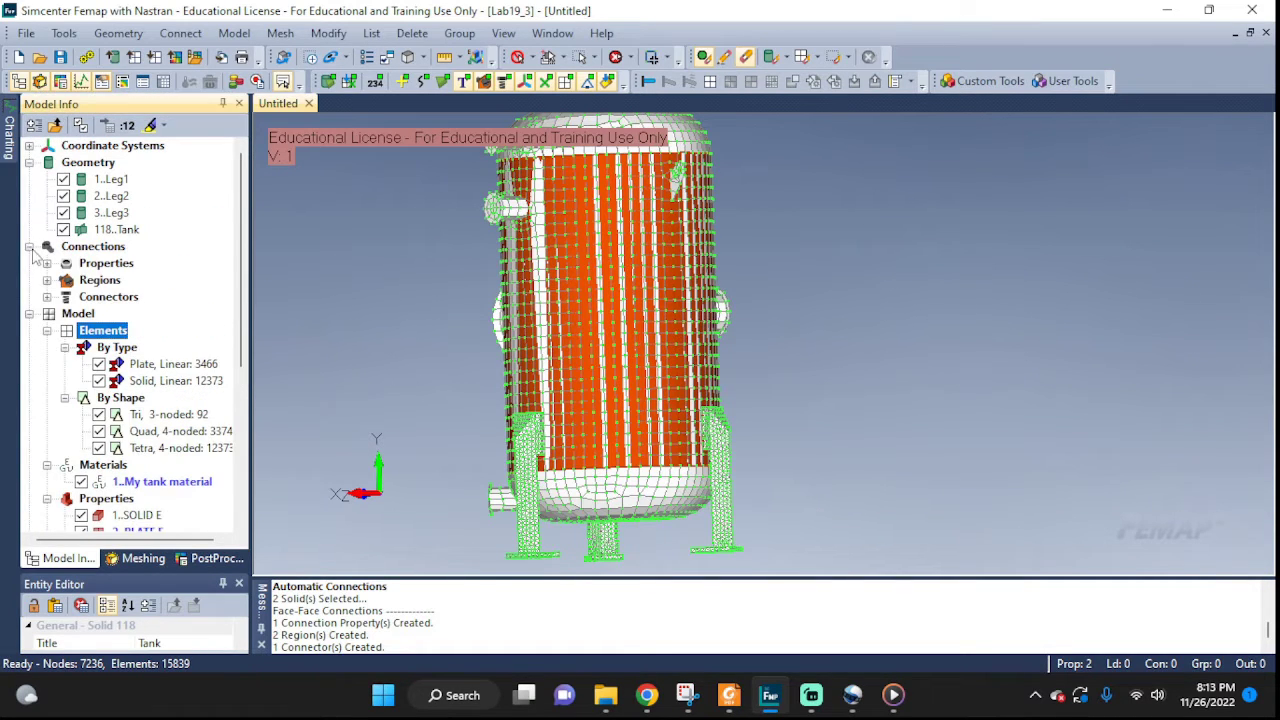
pyautogui.click(47, 264)
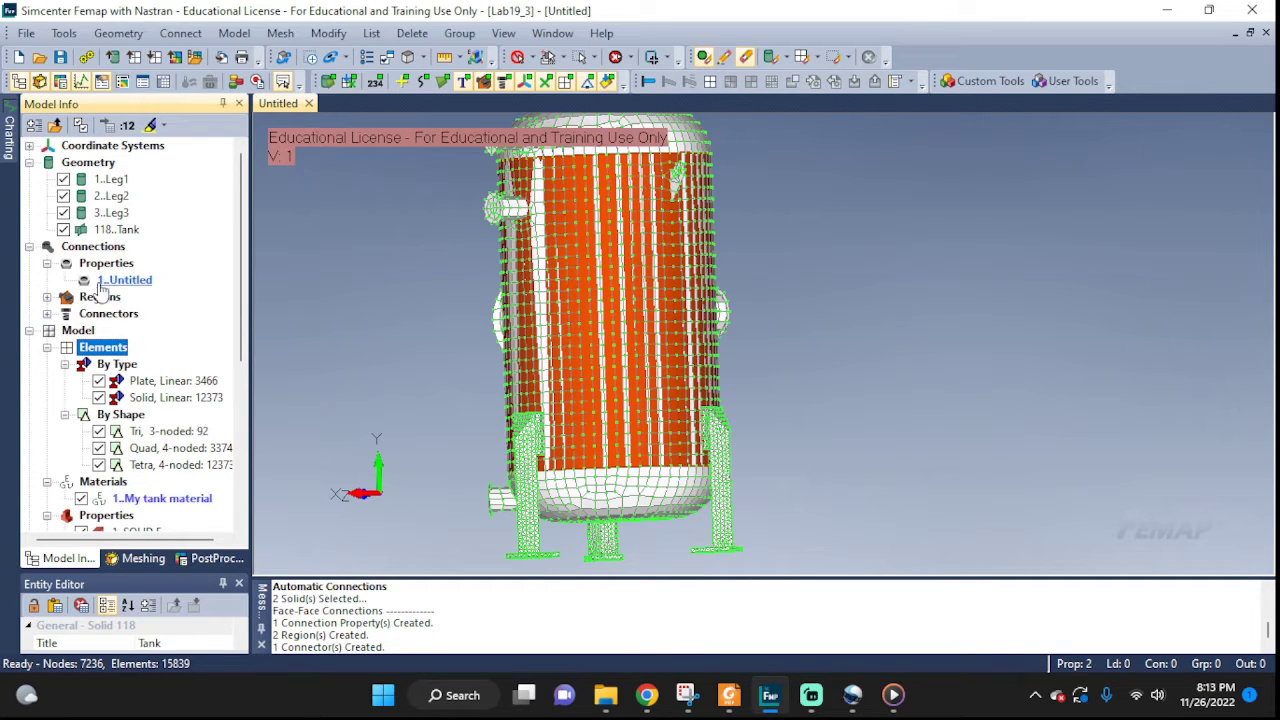
pyautogui.click(47, 297)
pyautogui.click(47, 347)
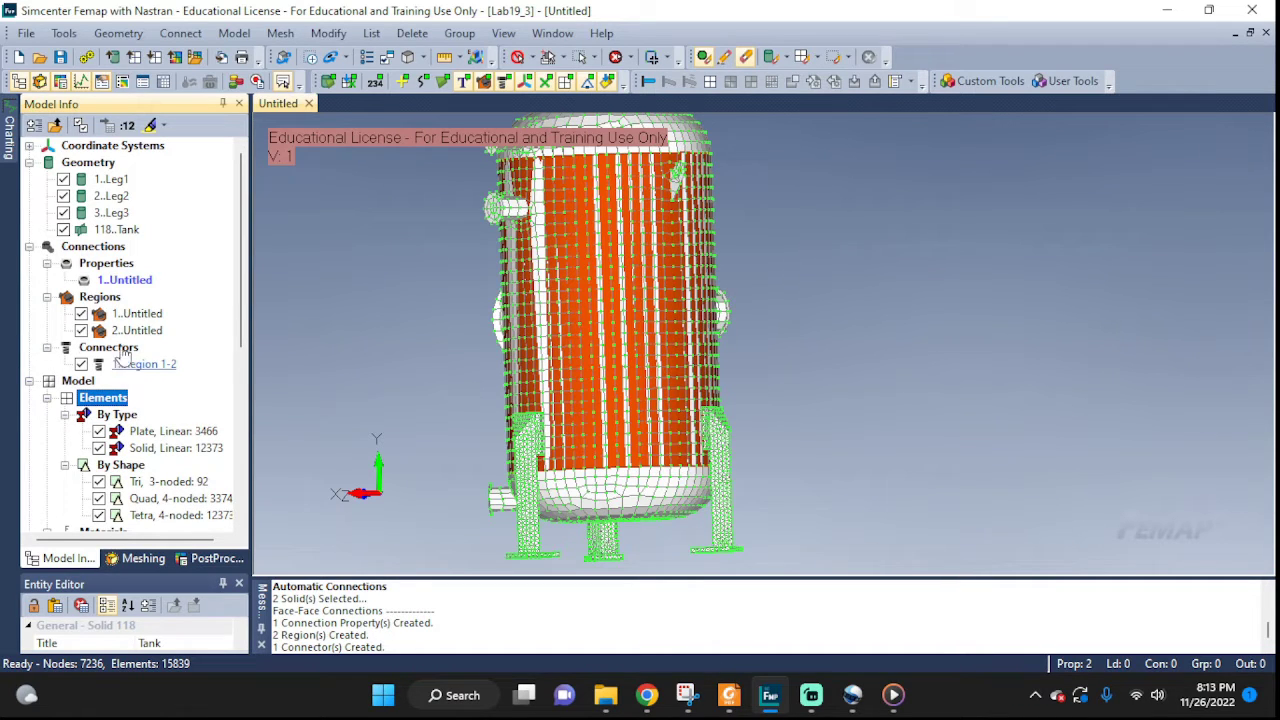
# Edit the Region 1-2 connector and accept its master region with Surface 18
pyautogui.rightClick(148, 366)
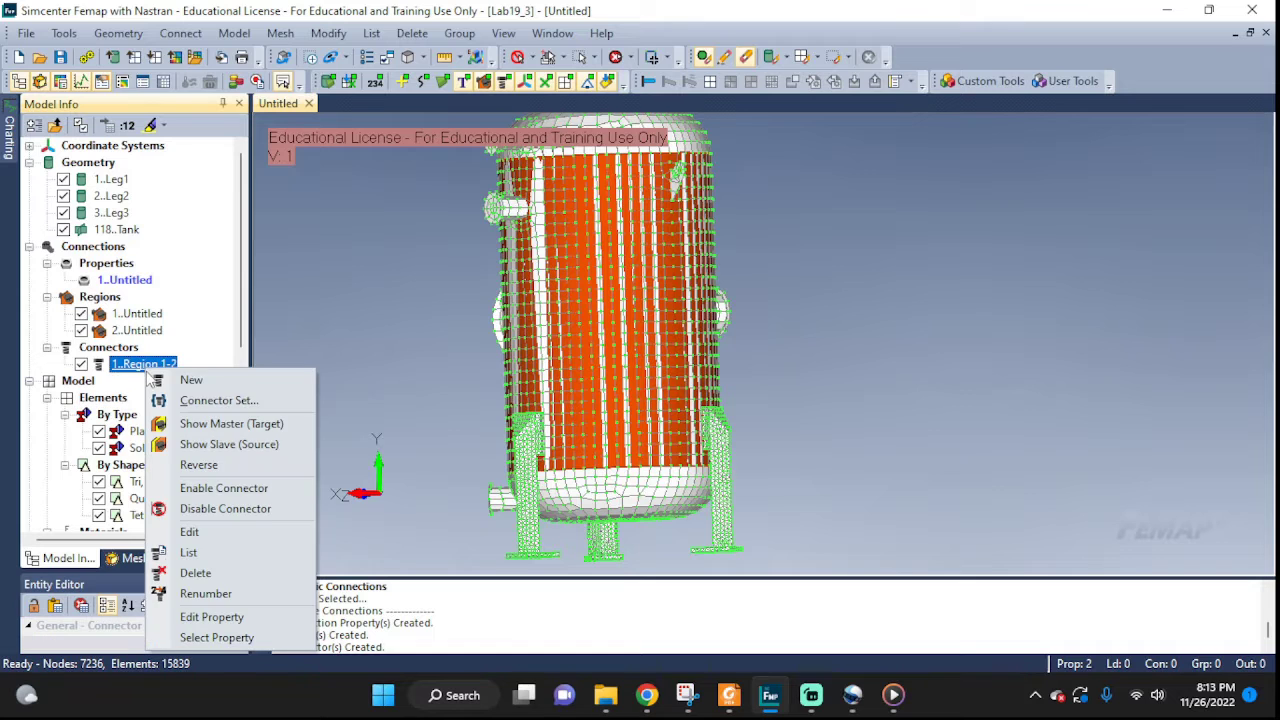
pyautogui.click(189, 531)
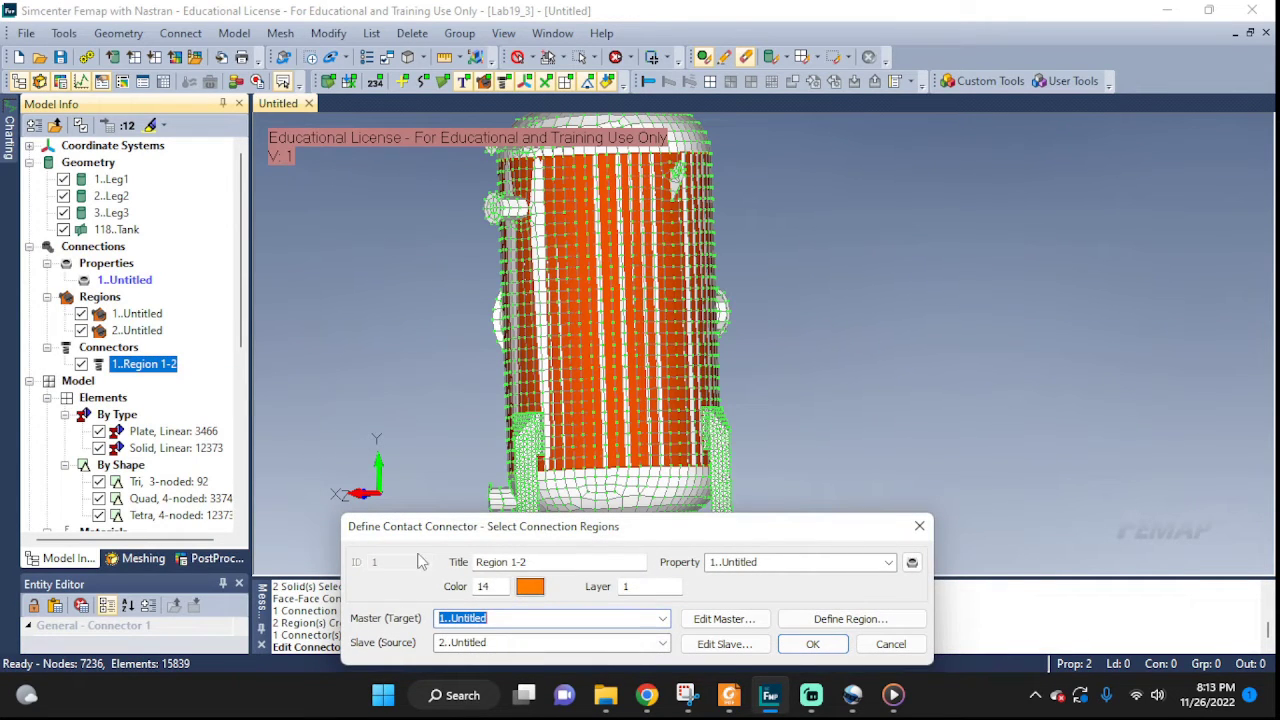
pyautogui.moveTo(447, 532); pyautogui.dragTo(208, 511)
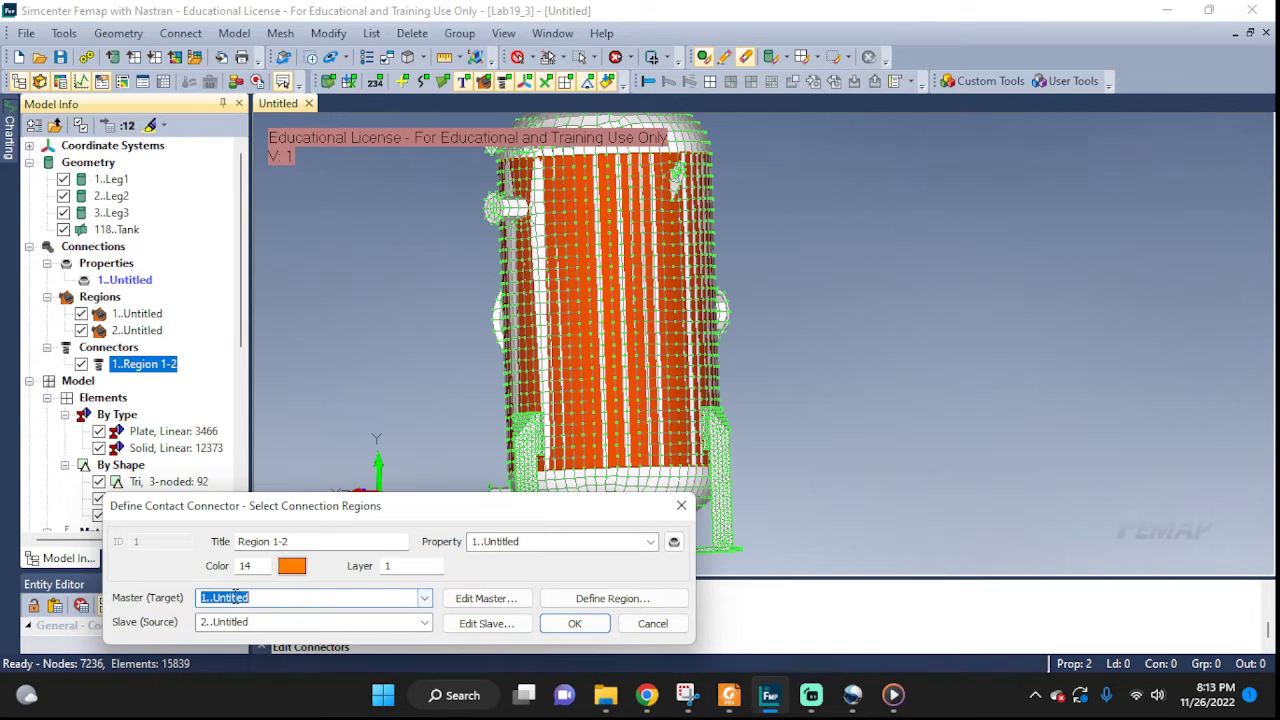
pyautogui.click(447, 601)
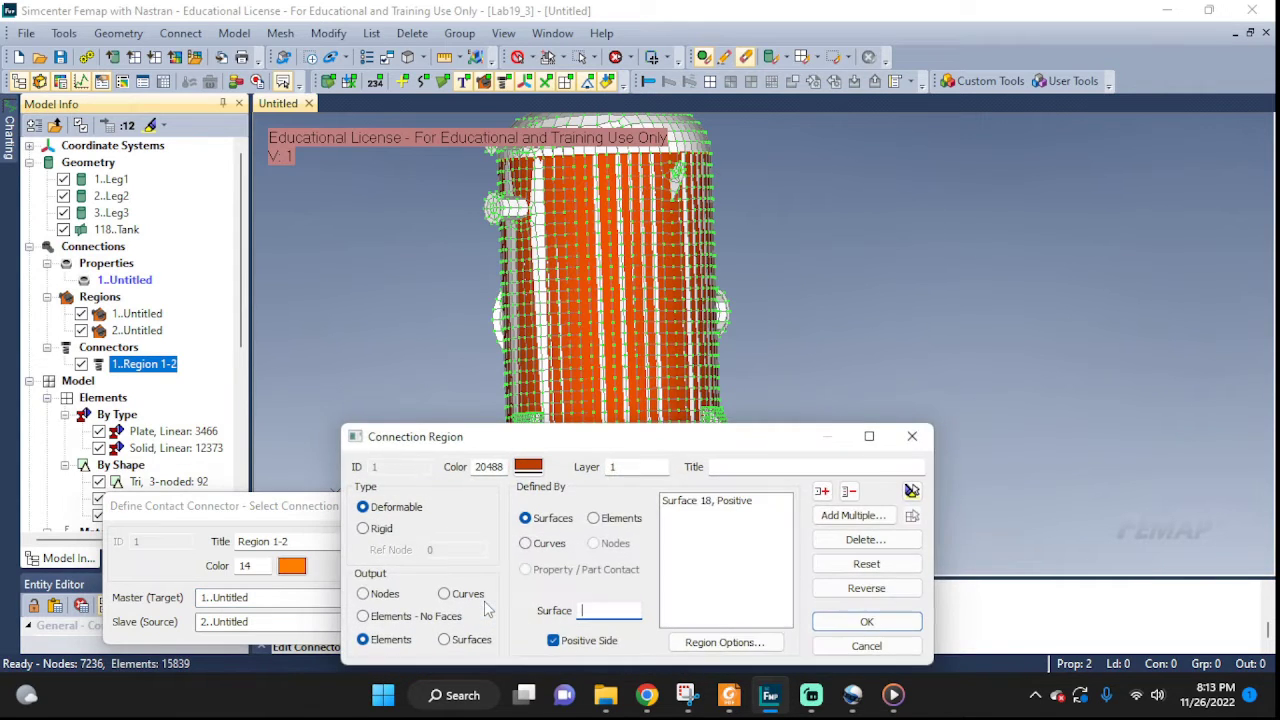
pyautogui.click(710, 501)
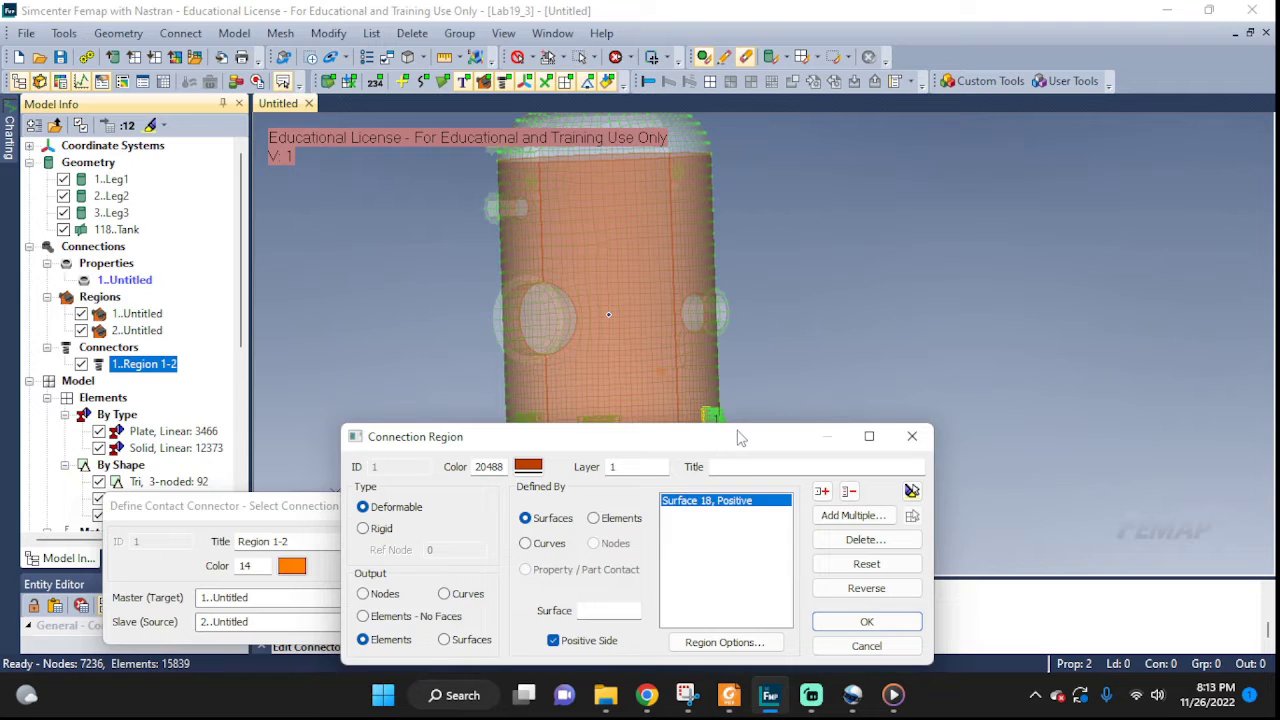
pyautogui.moveTo(740, 438); pyautogui.dragTo(541, 509)
pyautogui.scroll(5, 734, 435)
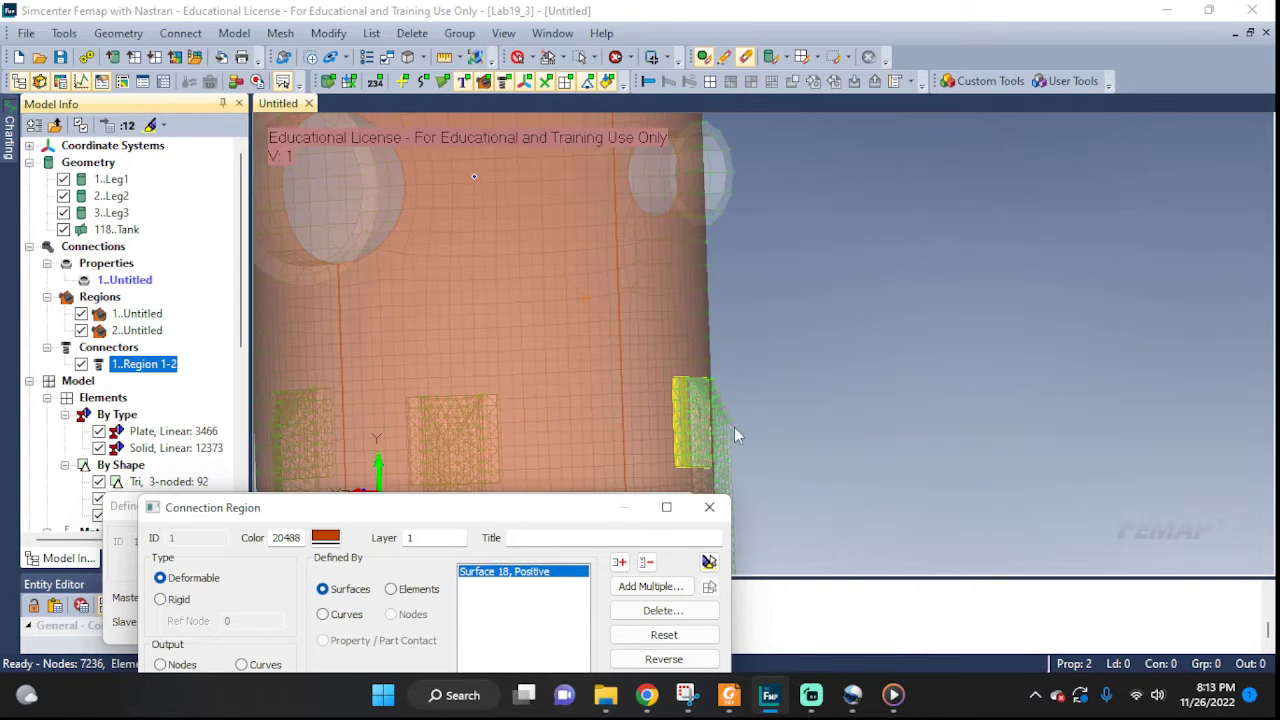
pyautogui.moveTo(734, 435); pyautogui.dragTo(651, 466, button='middle')
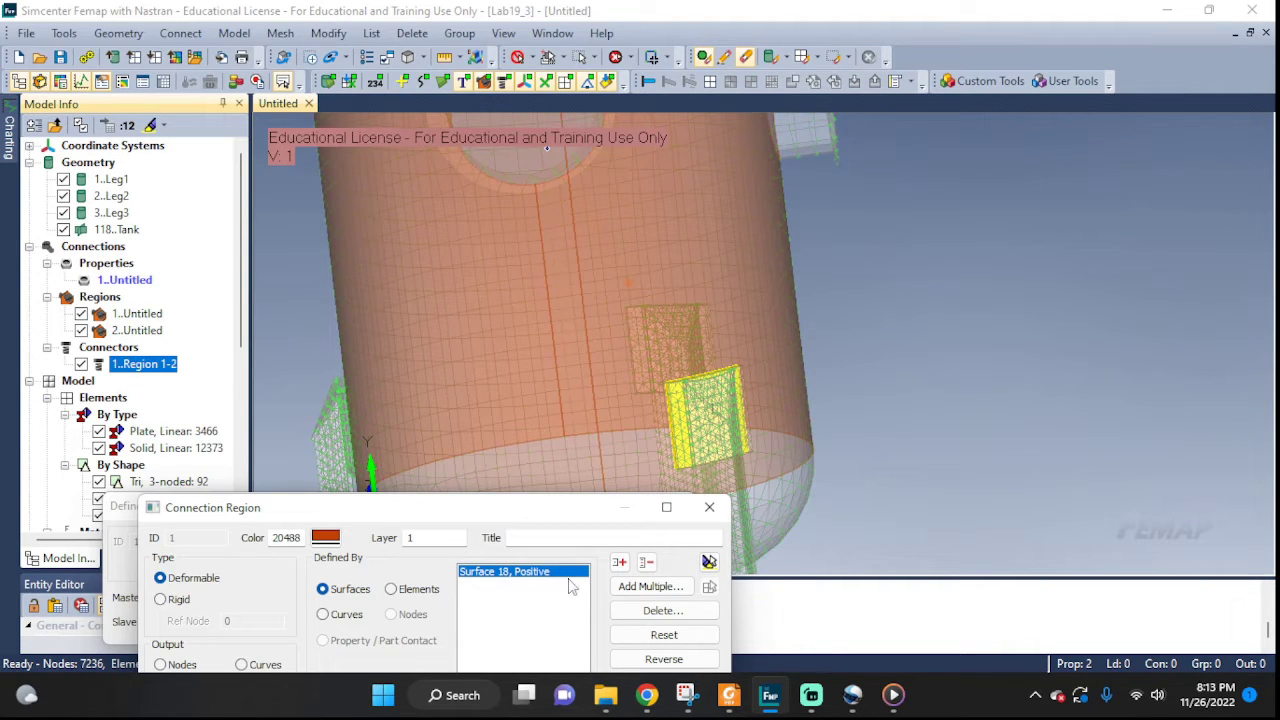
pyautogui.moveTo(576, 510); pyautogui.dragTo(666, 398)
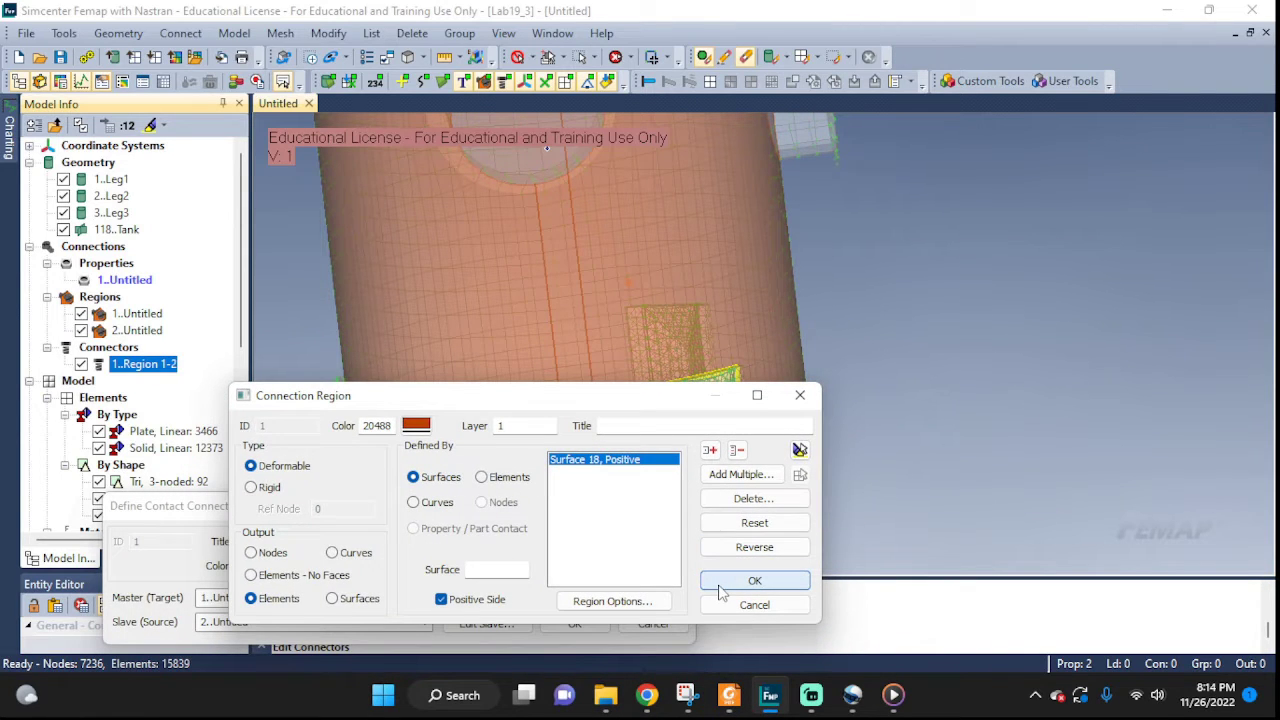
pyautogui.click(752, 581)
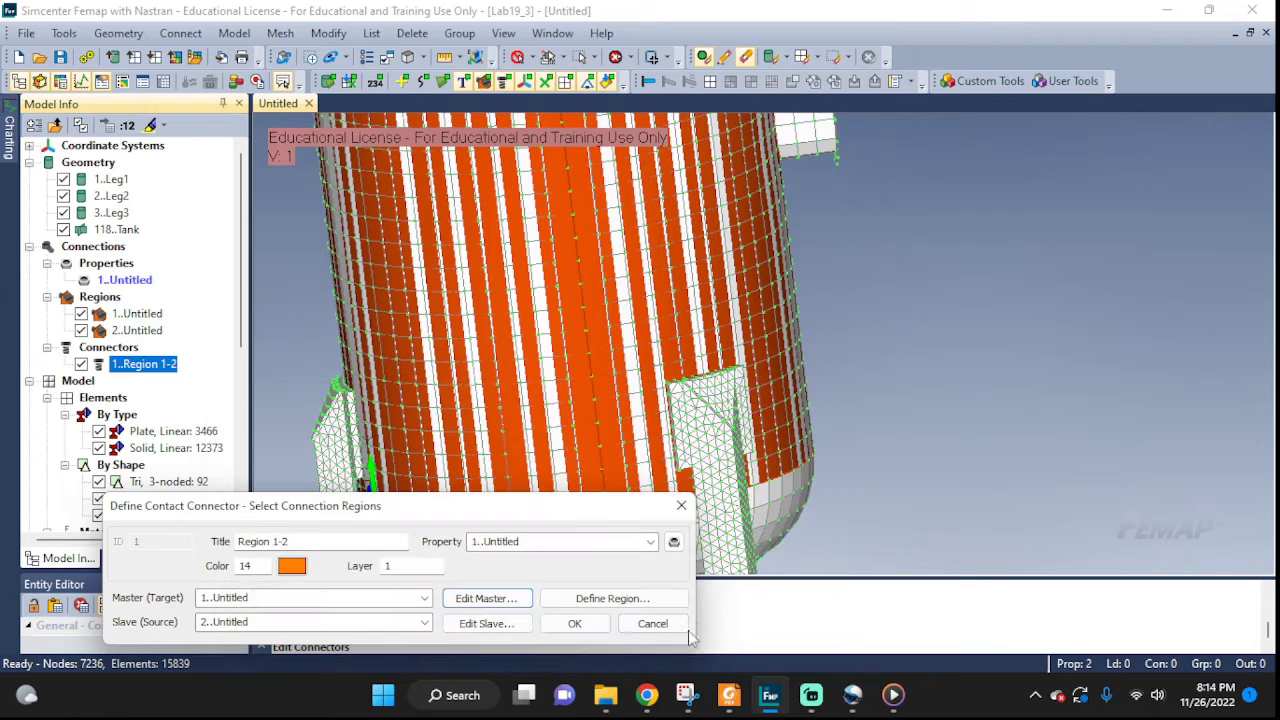
# Remove Surface 3093 from the slave region, keeping Surface 3071, and create the contact connector
pyautogui.click(486, 623)
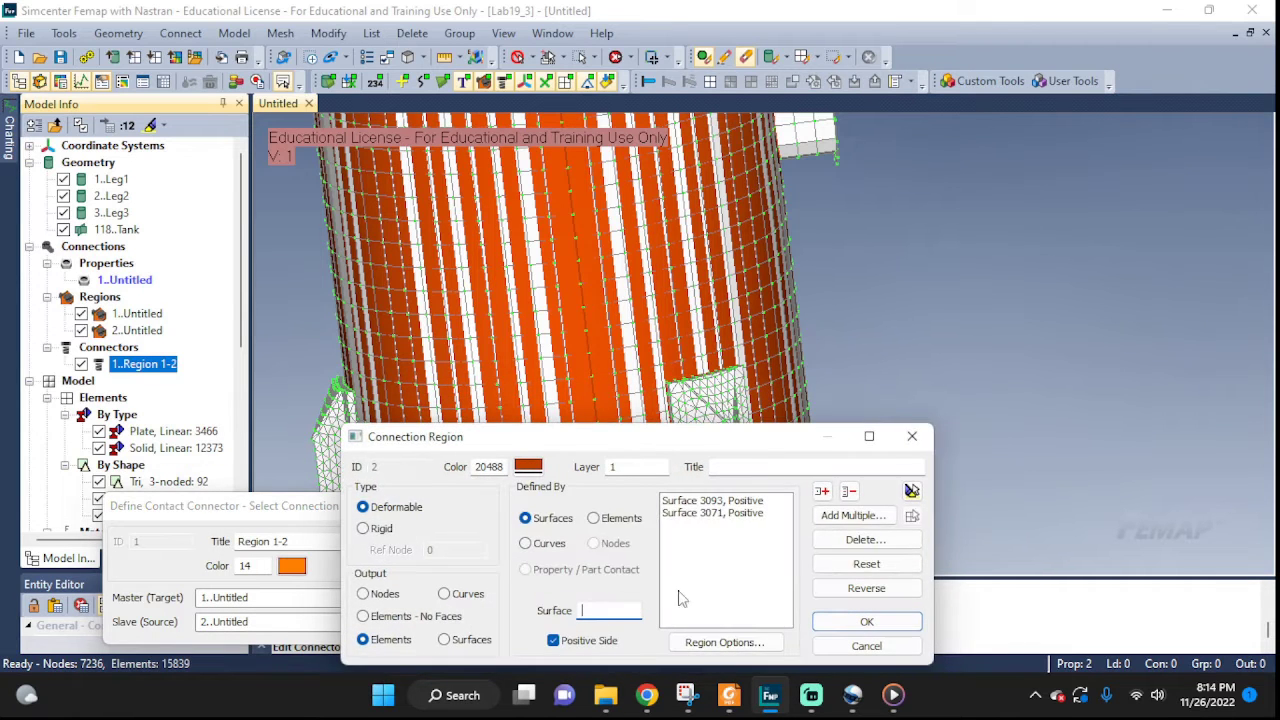
pyautogui.moveTo(755, 447); pyautogui.dragTo(515, 499)
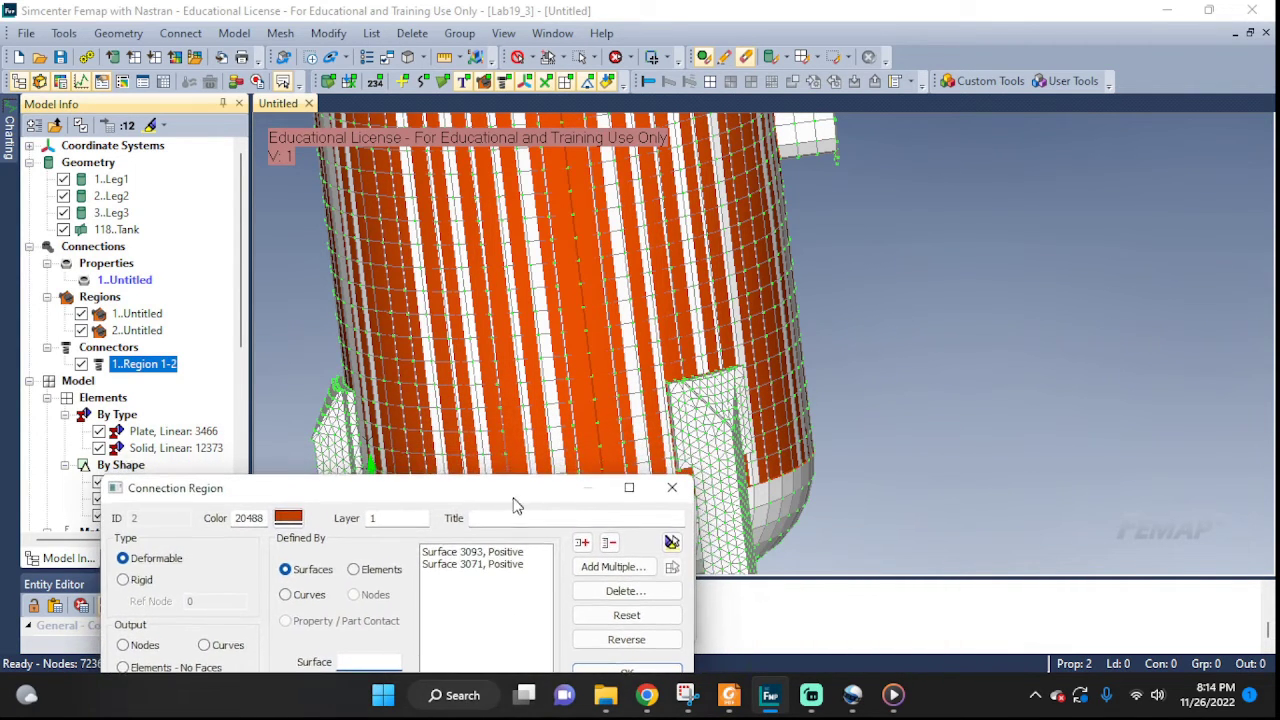
pyautogui.click(487, 553)
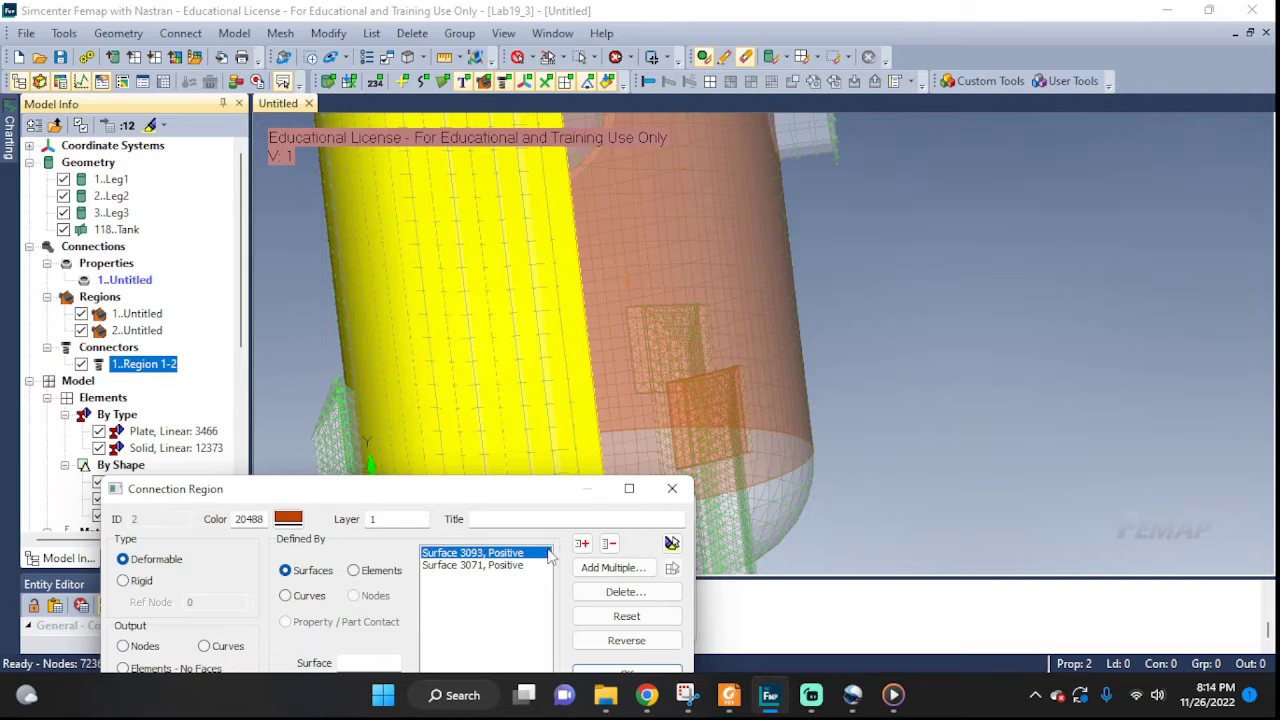
pyautogui.click(500, 565)
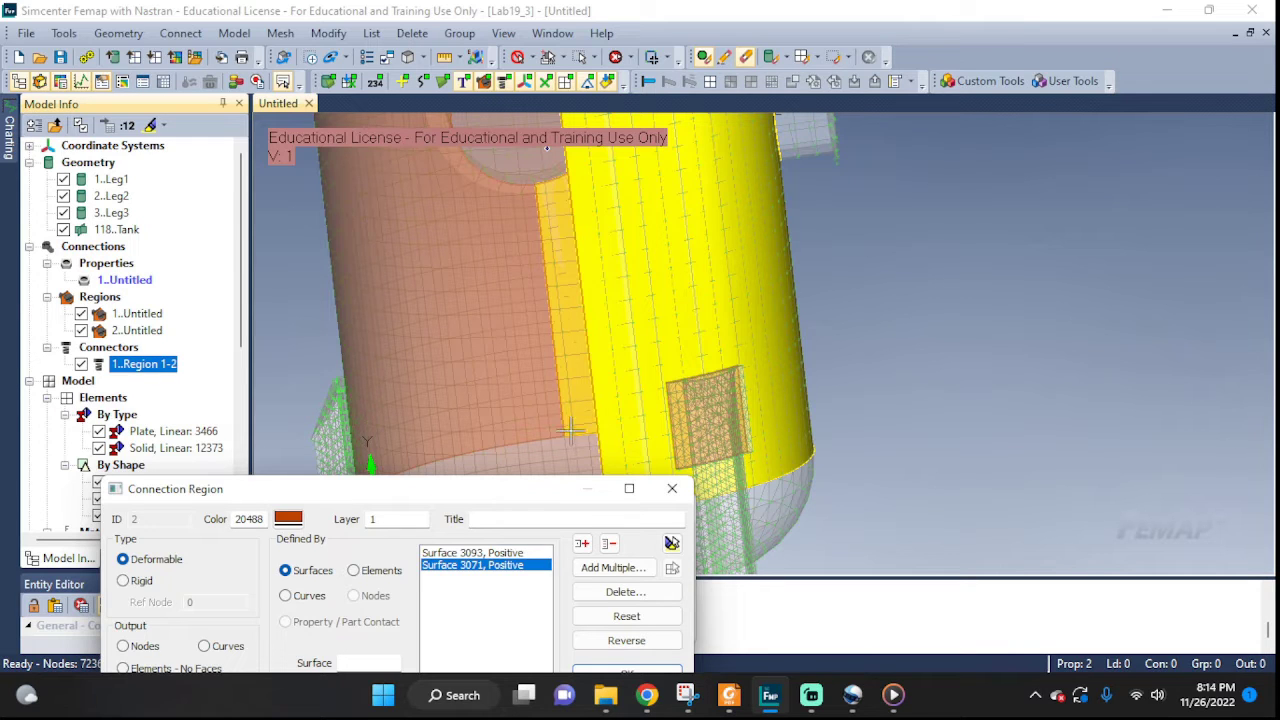
pyautogui.click(480, 553)
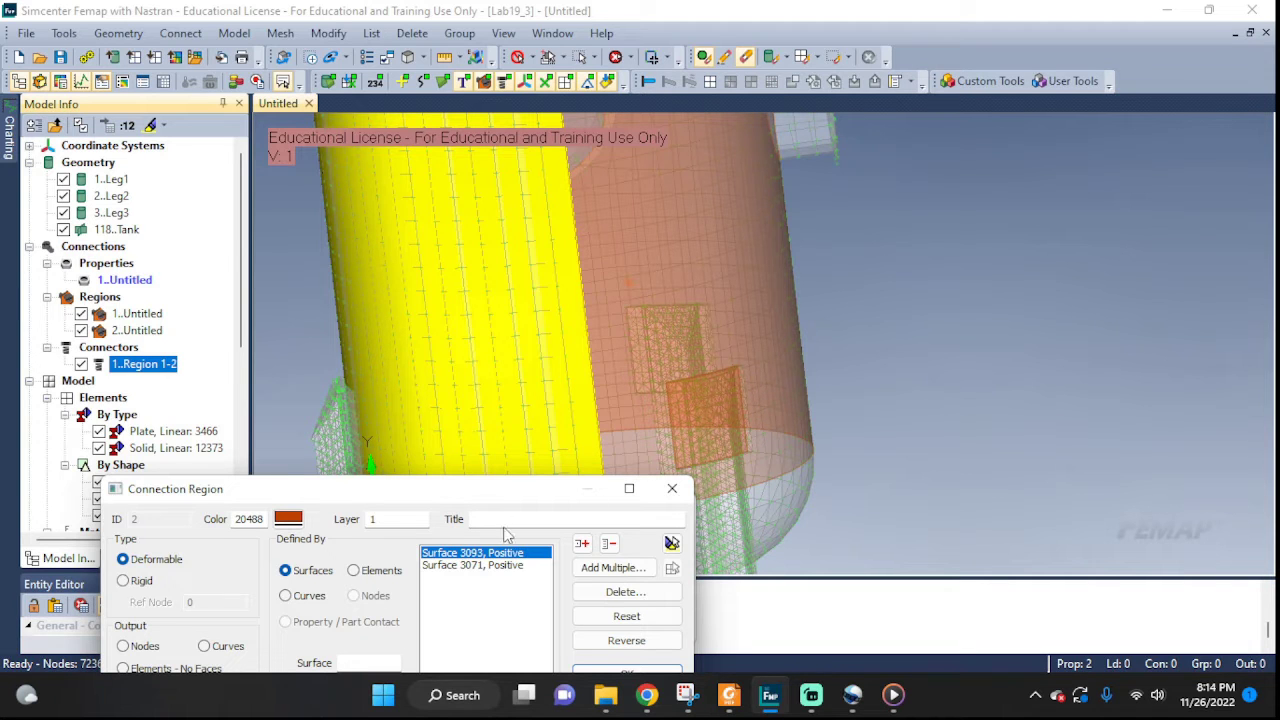
pyautogui.click(609, 545)
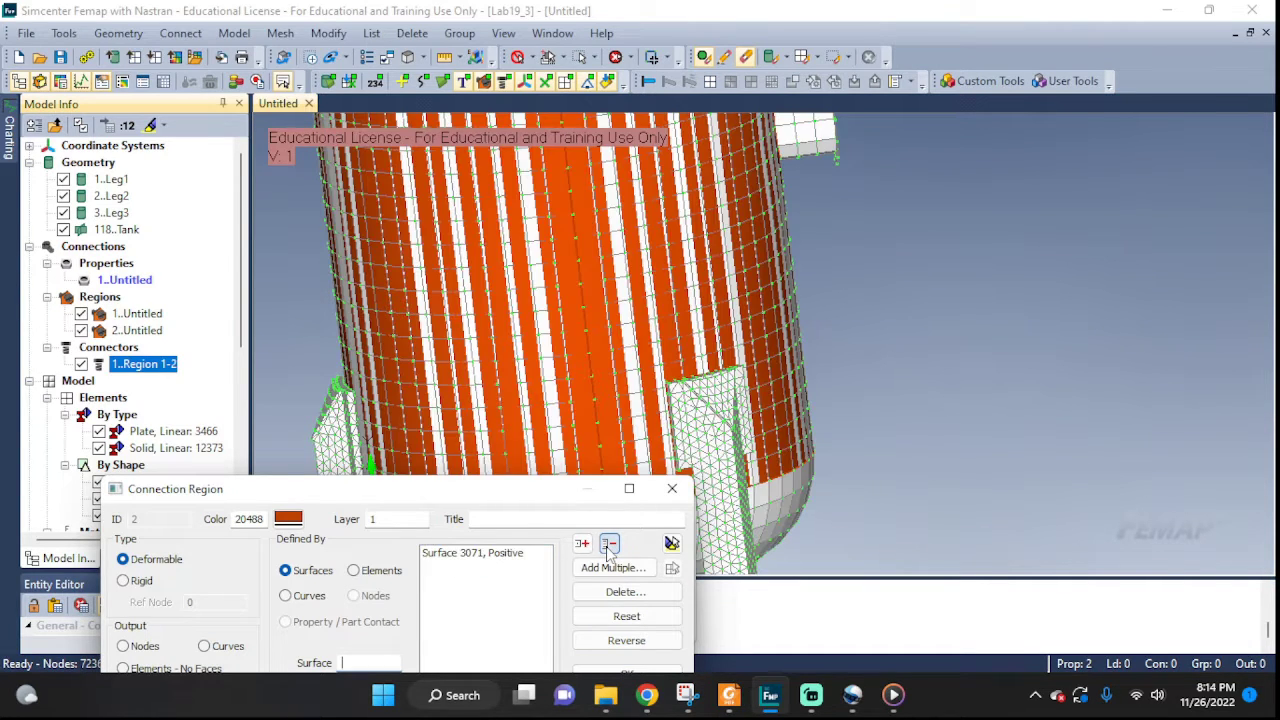
pyautogui.click(506, 556)
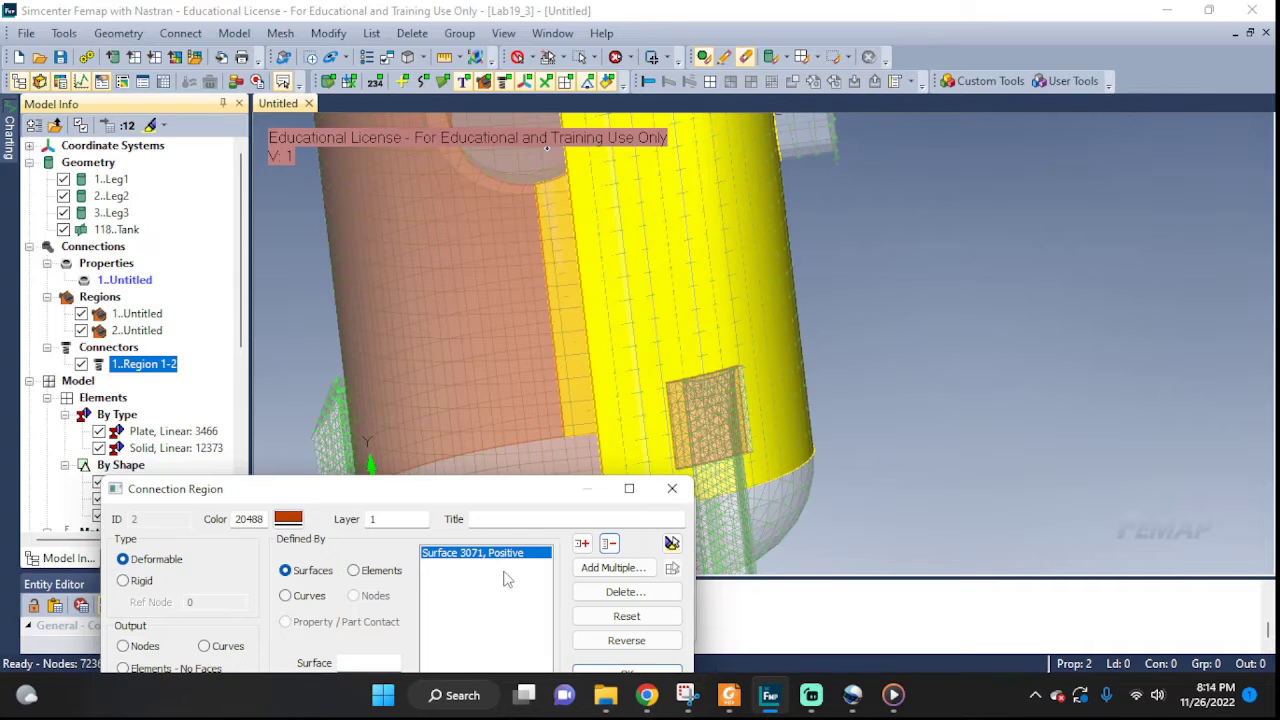
pyautogui.moveTo(529, 499); pyautogui.dragTo(512, 240)
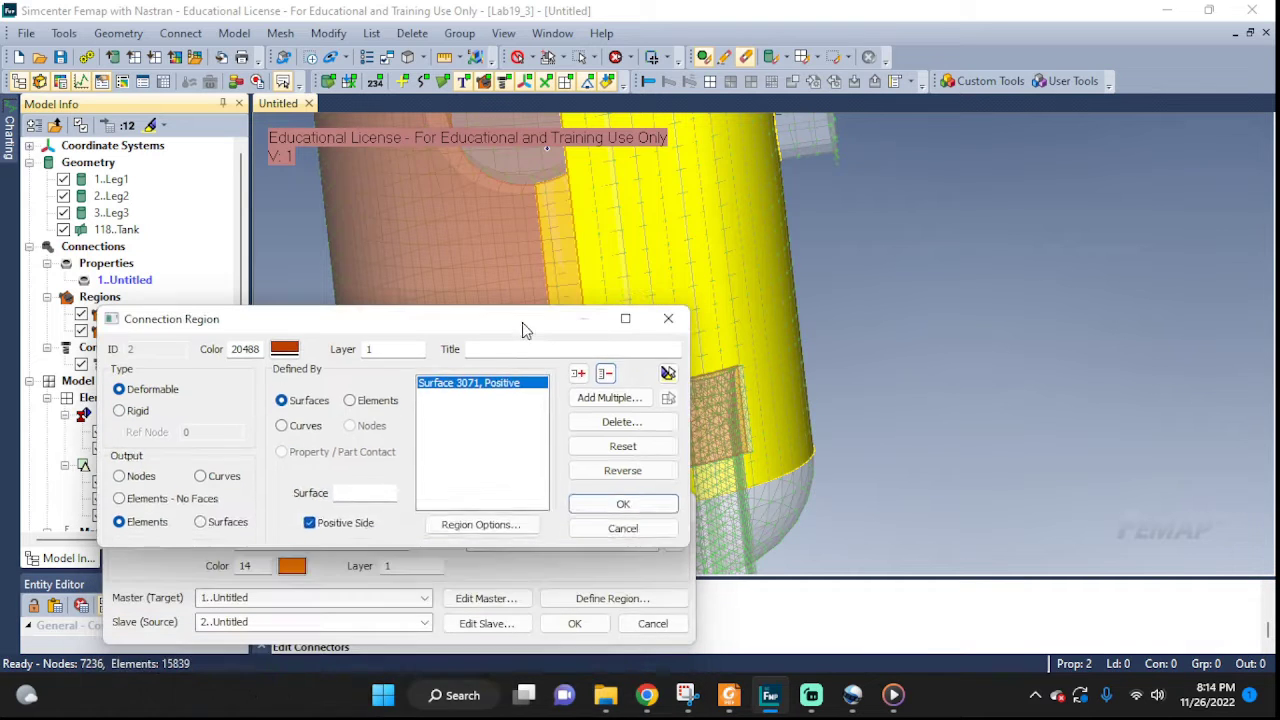
pyautogui.click(588, 506)
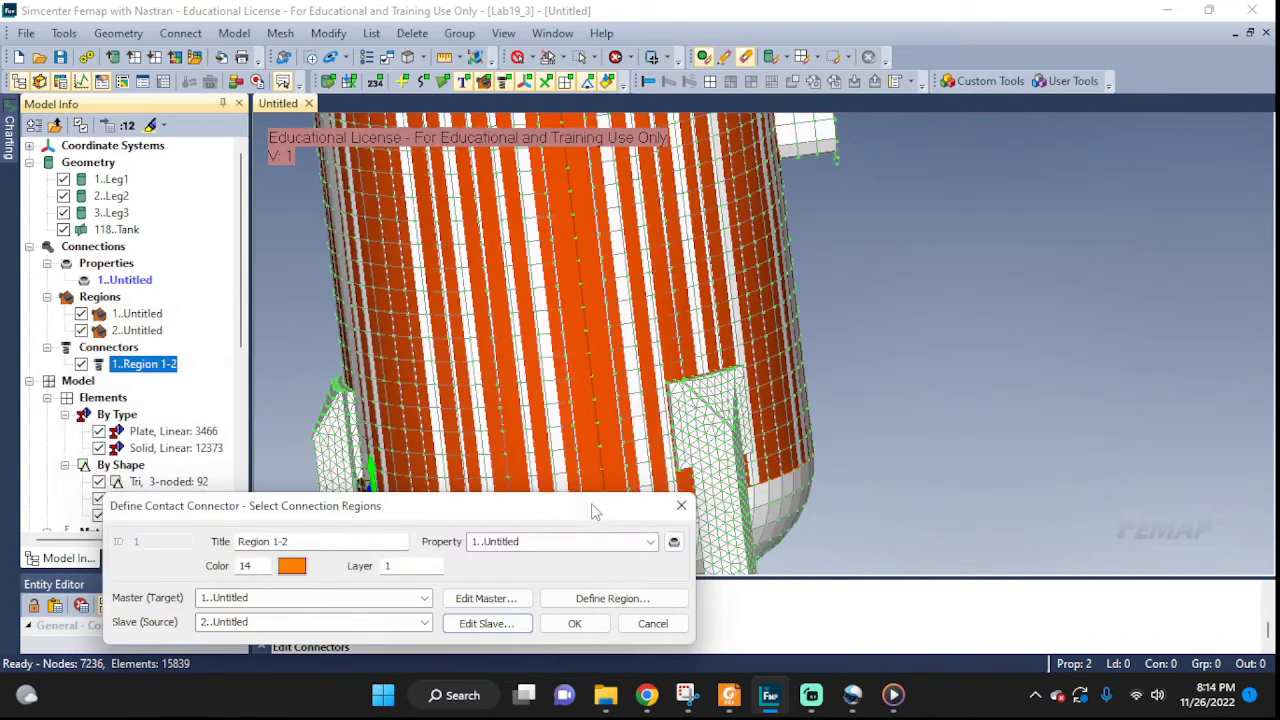
pyautogui.click(572, 623)
pyautogui.scroll(-3, 630, 345)
pyautogui.moveTo(644, 332); pyautogui.dragTo(800, 345, button='middle')
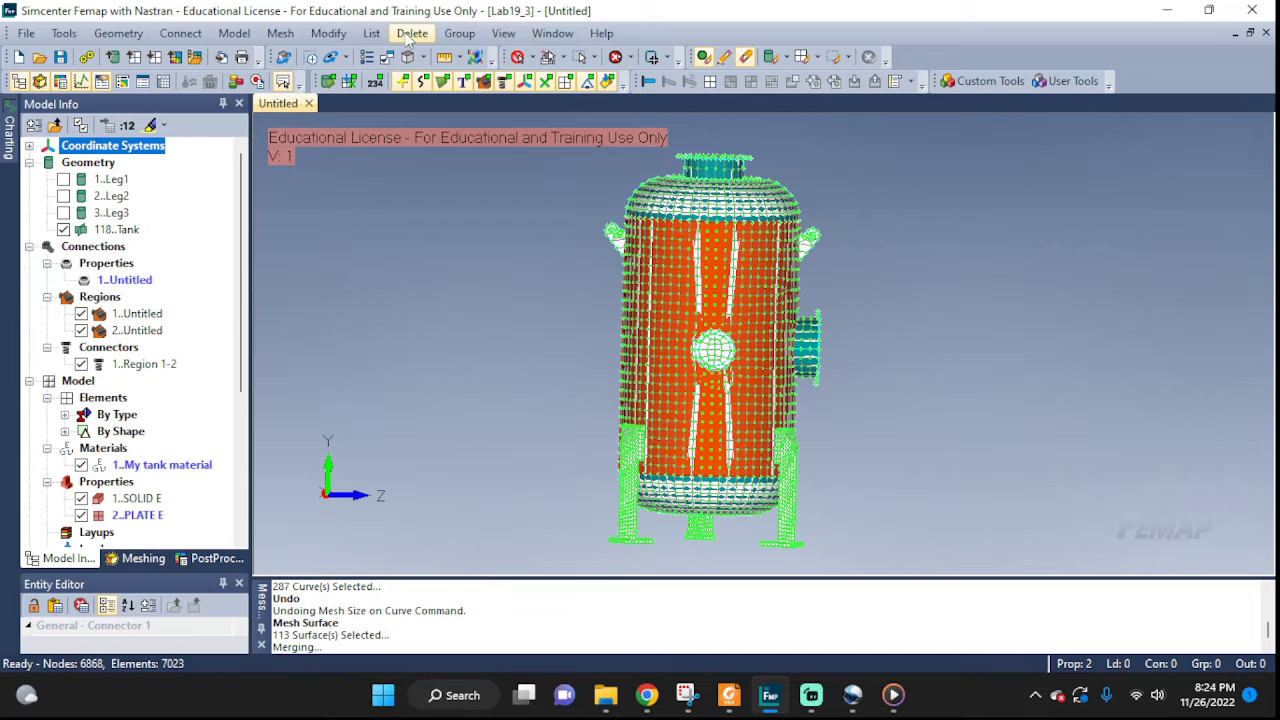
# Delete the mesh from all 7023 elements, leaving the tank as bare geometry
pyautogui.click(410, 34)
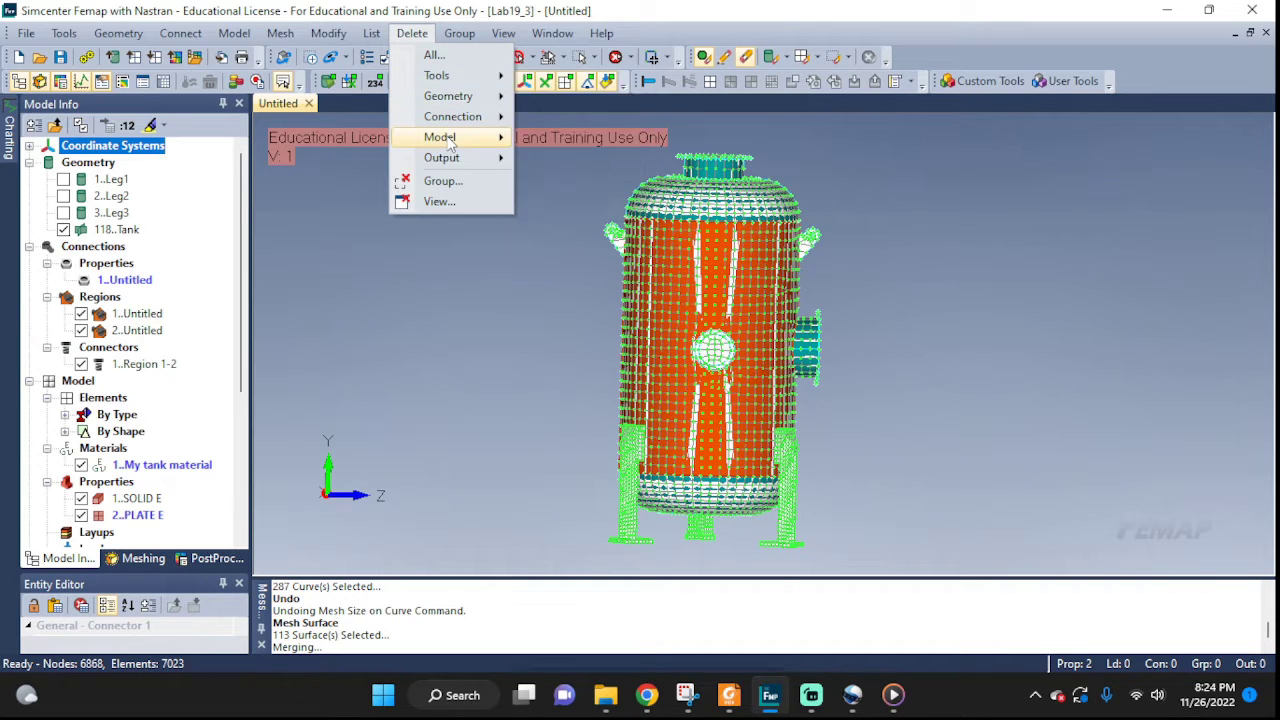
pyautogui.moveTo(451, 143)
pyautogui.click(566, 51)
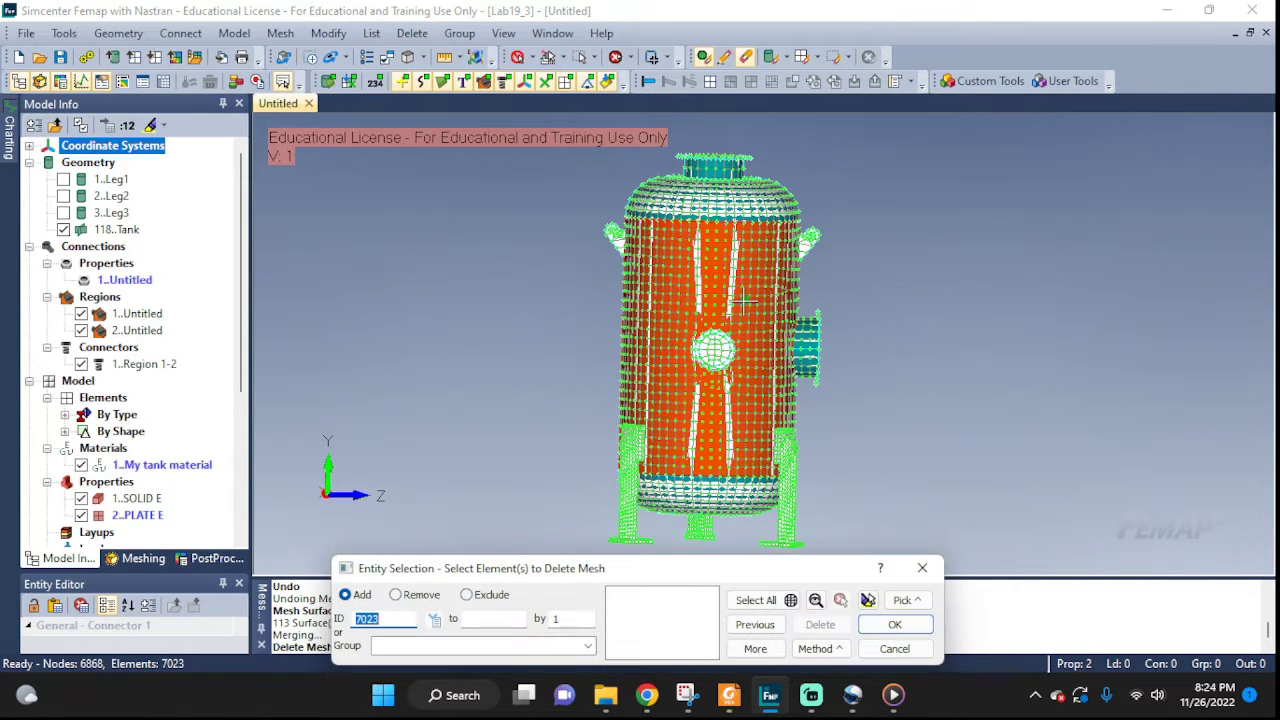
pyautogui.click(756, 600)
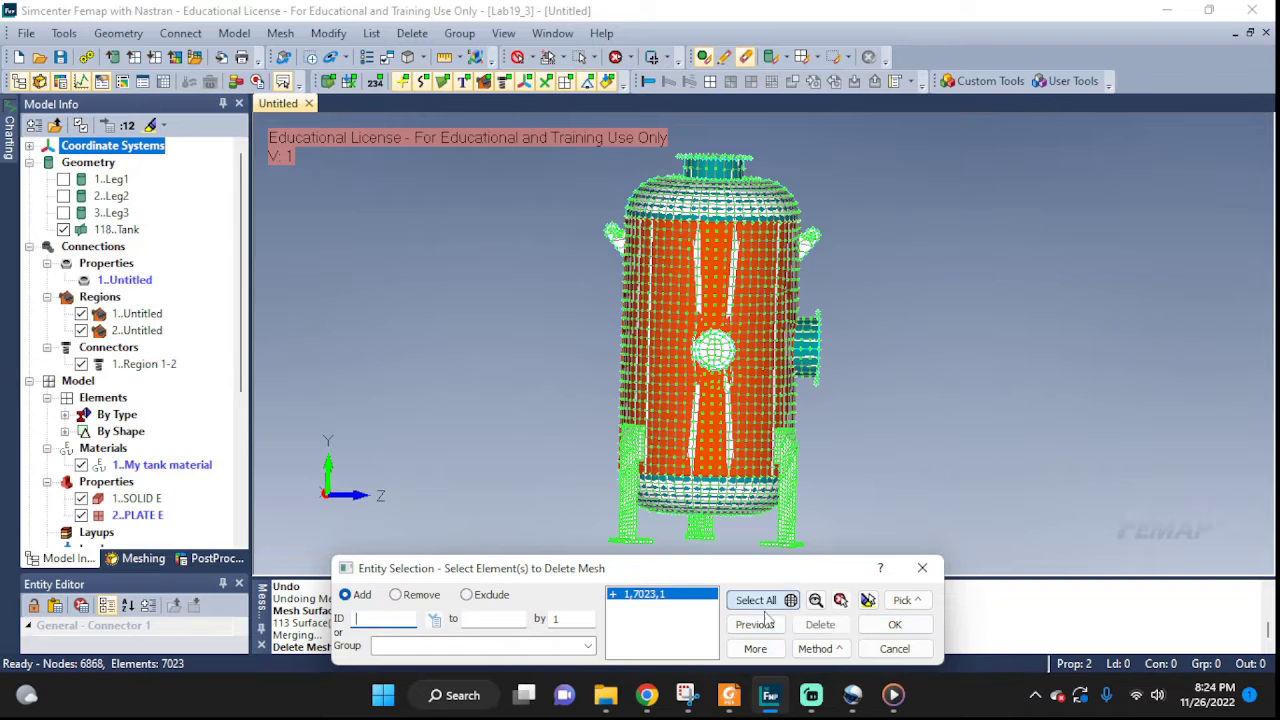
pyautogui.click(895, 628)
pyautogui.click(559, 366)
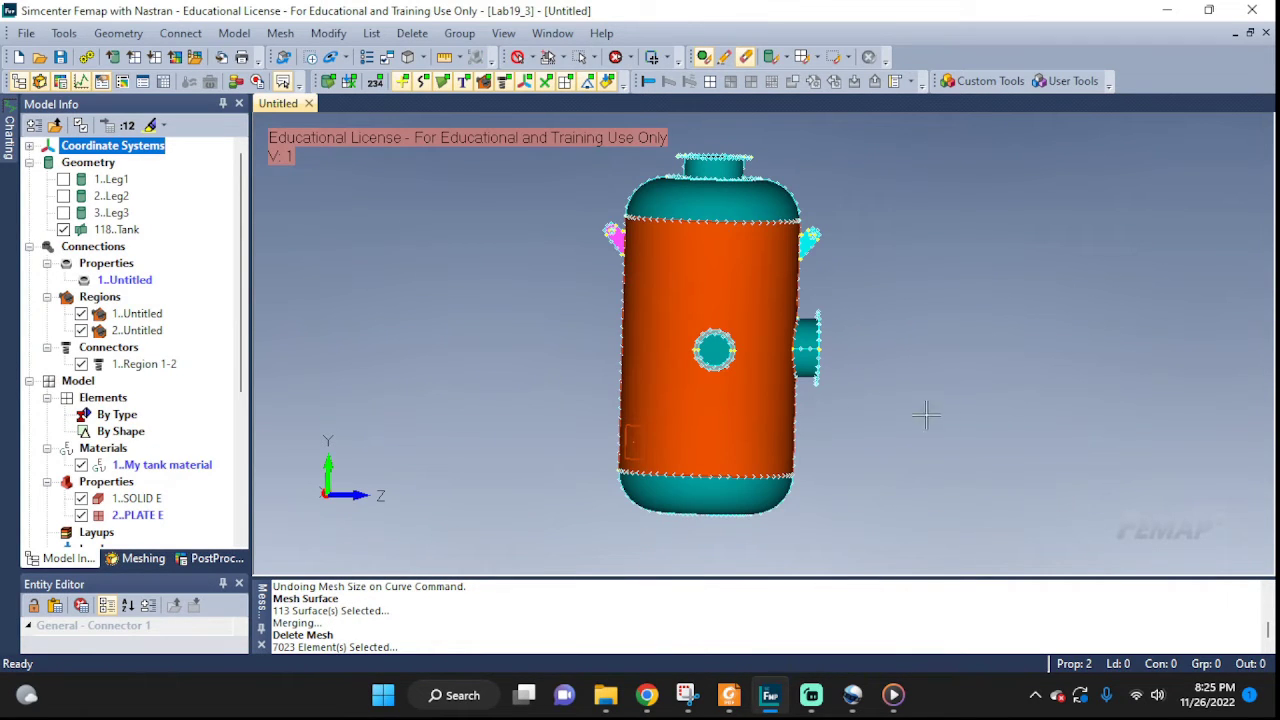
pyautogui.moveTo(810, 428); pyautogui.dragTo(837, 434, button='middle')
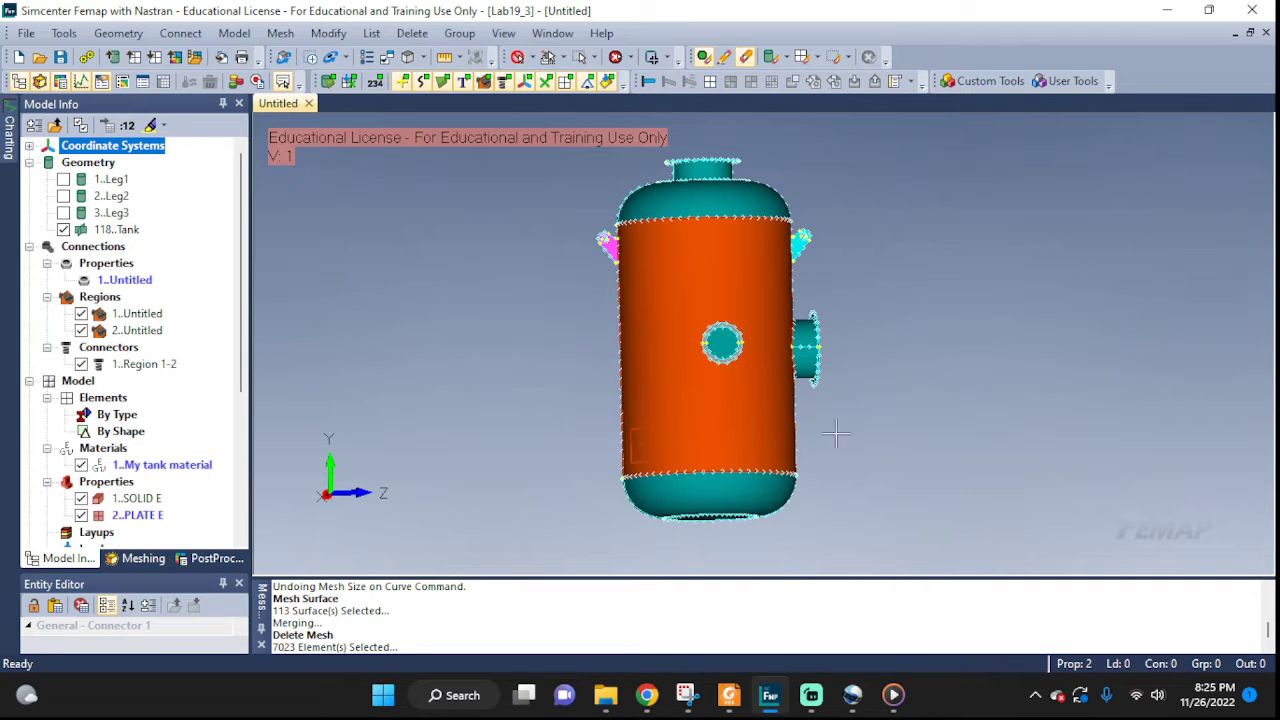
# Make Leg1, Leg2 and Leg3 visible again in the Model Info tree
pyautogui.click(63, 212)
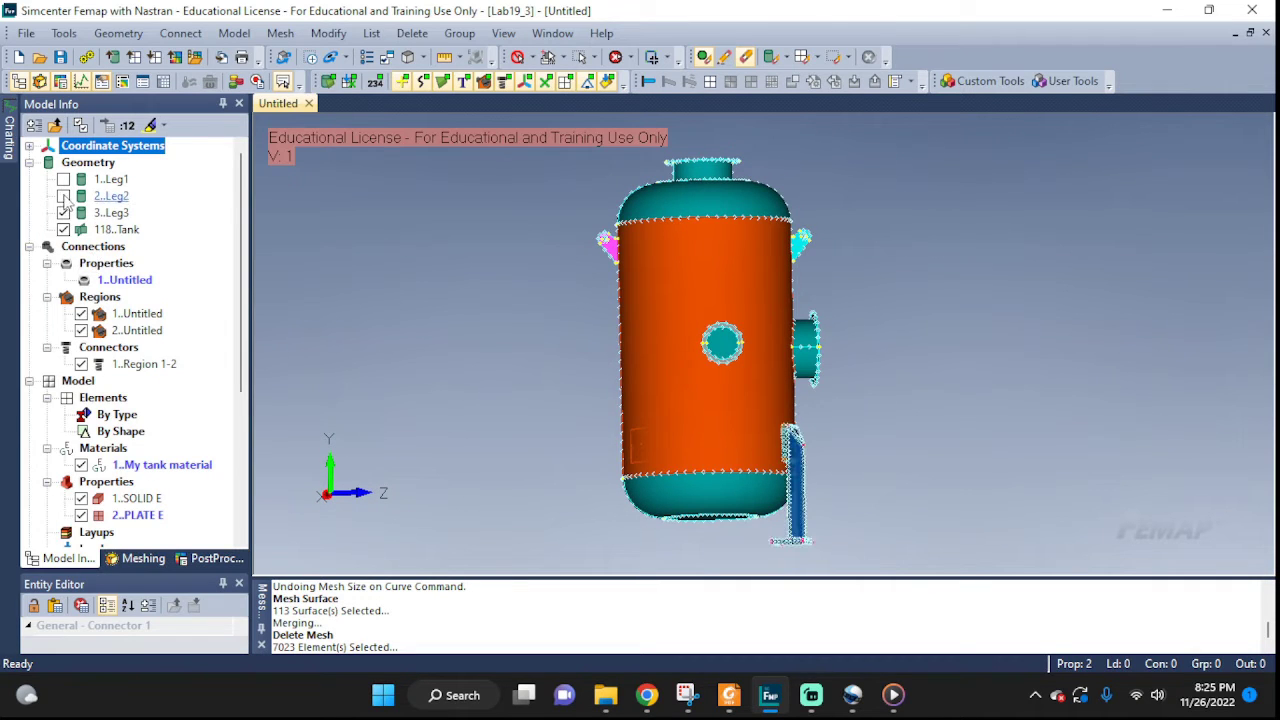
pyautogui.click(63, 195)
pyautogui.click(63, 179)
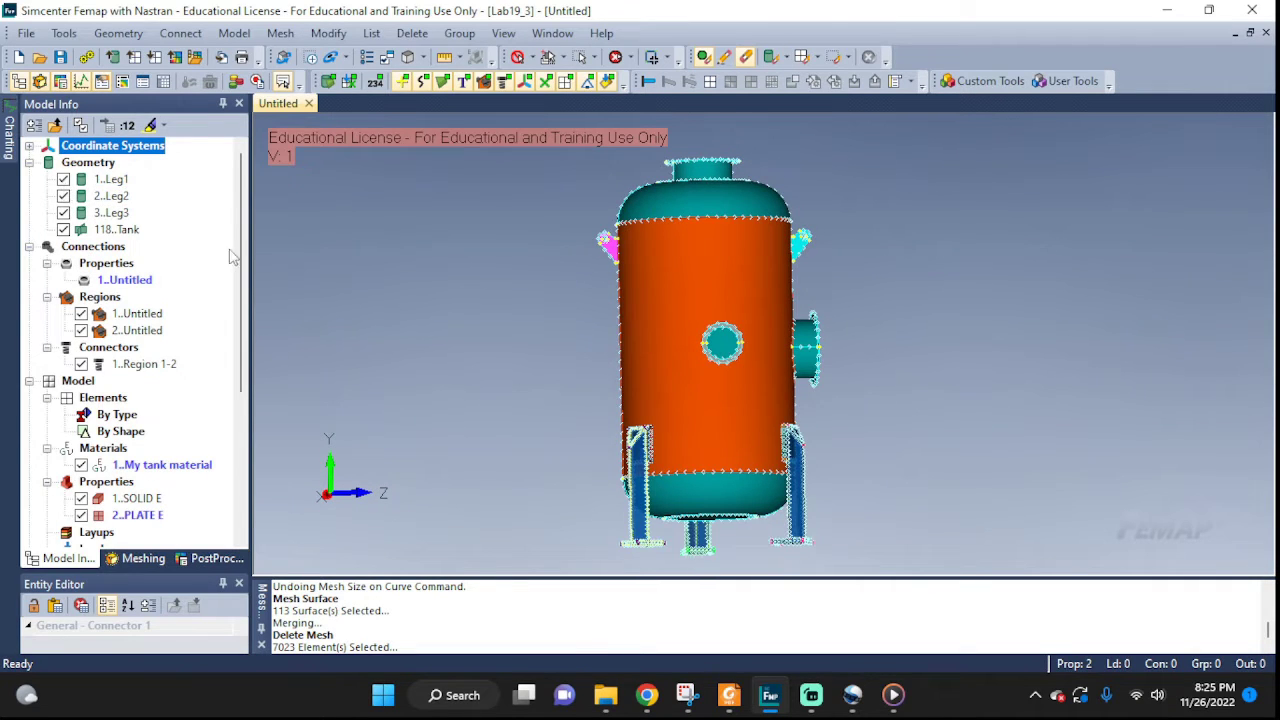
# Apply a mesh size along all 287 curves of the model
pyautogui.click(285, 35)
pyautogui.moveTo(315, 76)
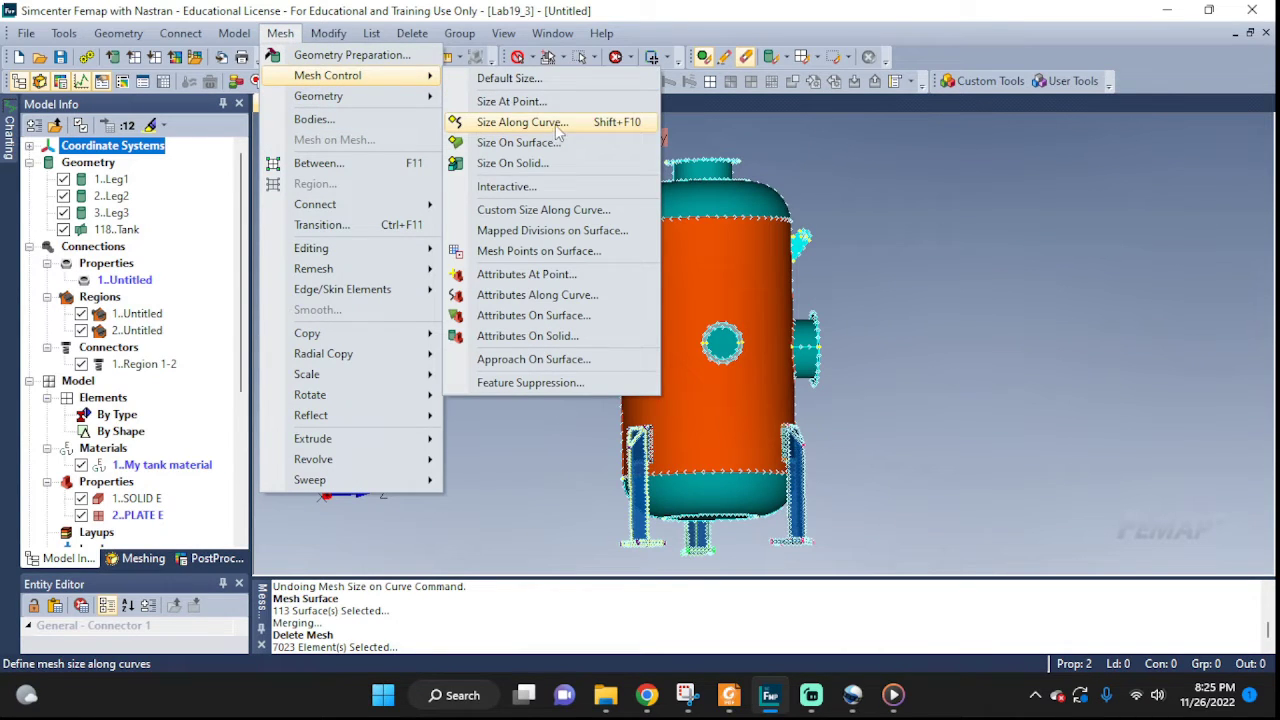
pyautogui.click(520, 122)
pyautogui.click(756, 600)
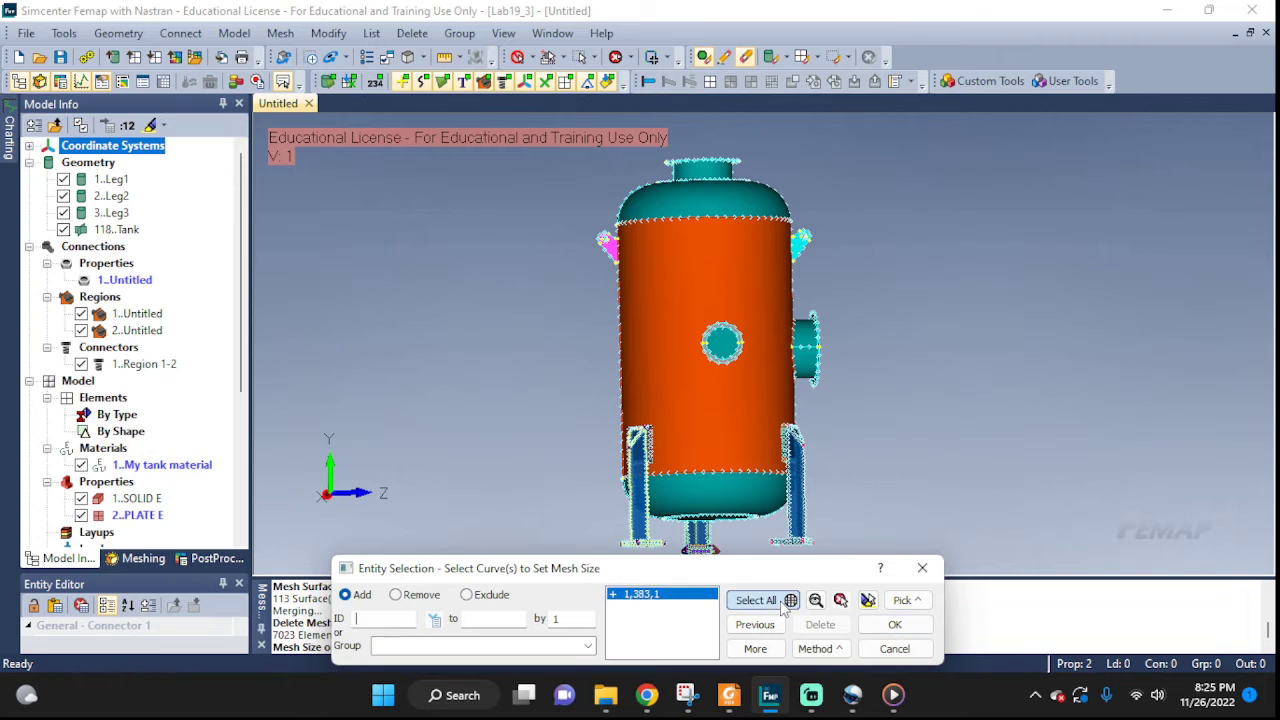
pyautogui.click(895, 624)
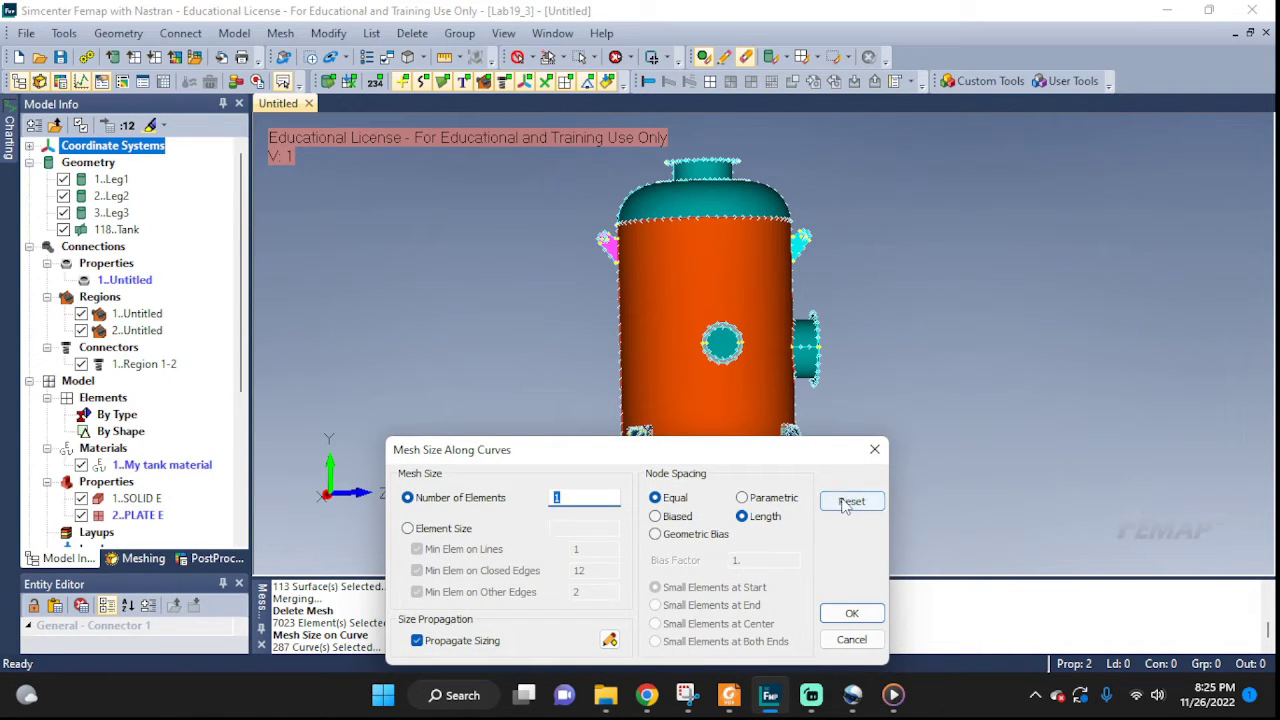
pyautogui.press('Return')
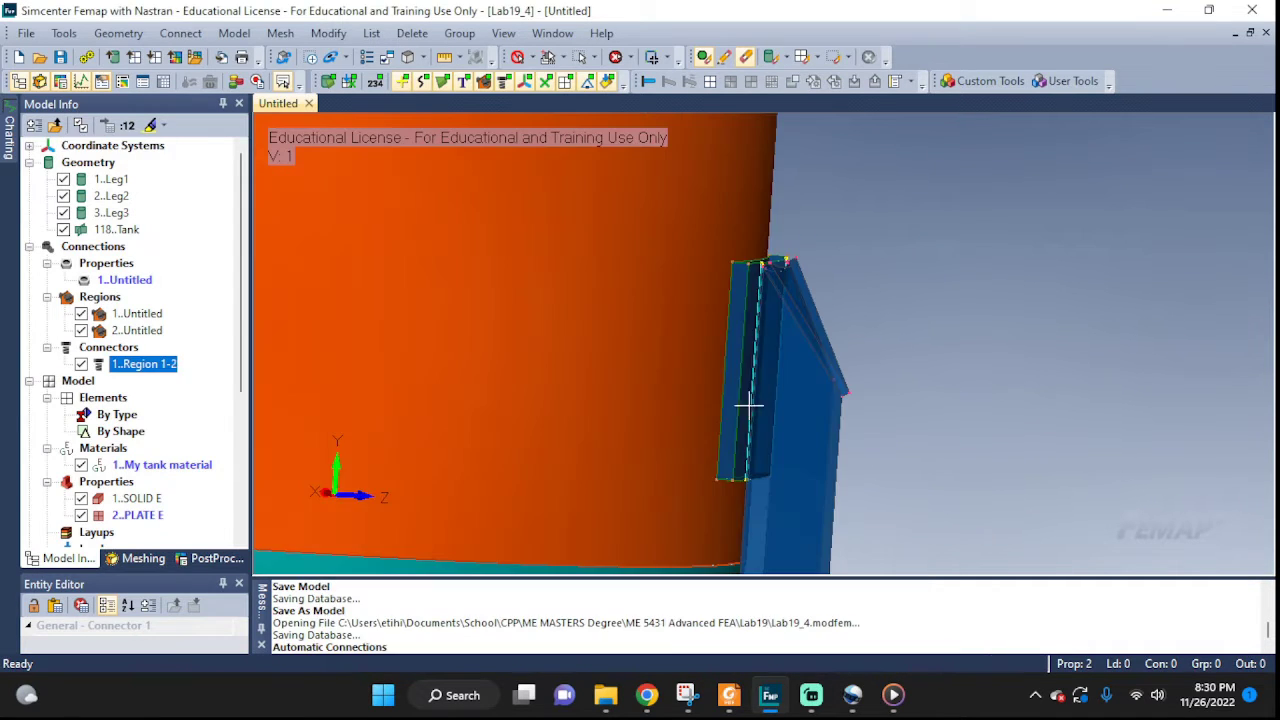
pyautogui.moveTo(720, 350); pyautogui.dragTo(679, 386, button='middle')
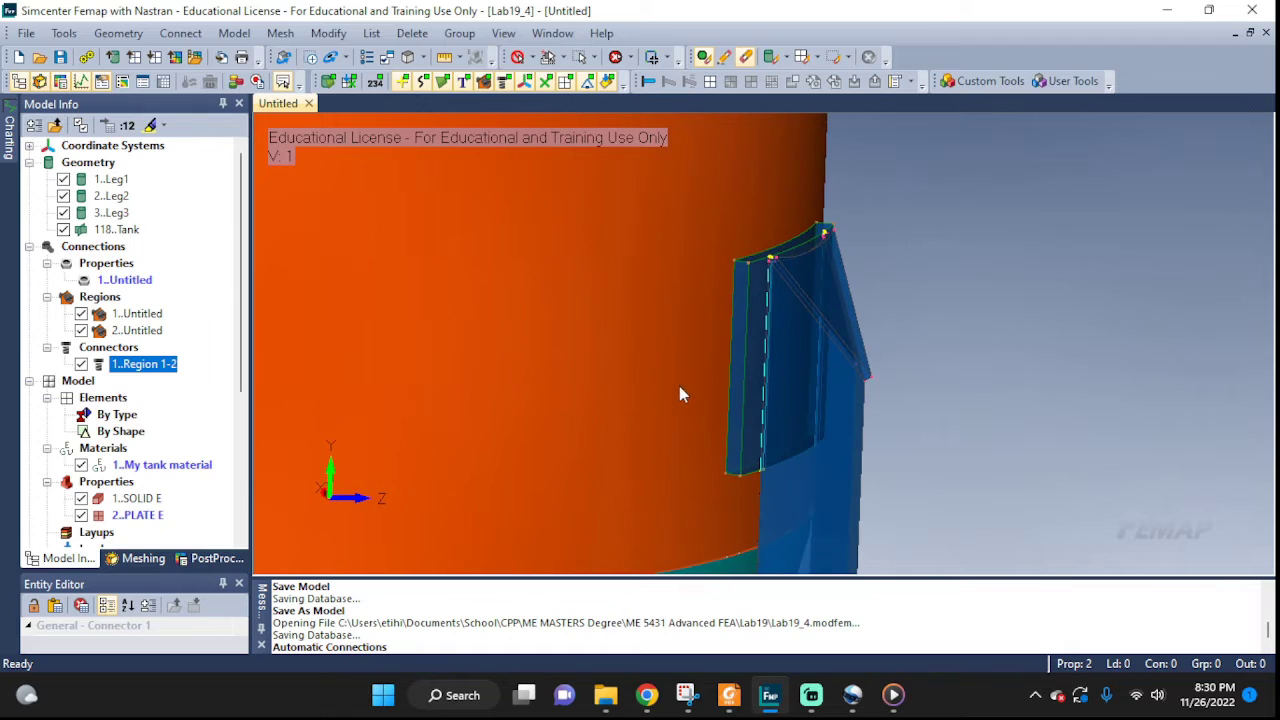
# Select tank solid 118 and the Leg3 solid for automatic connection detection, hiding connector Region 1-2
pyautogui.click(180, 33)
pyautogui.click(216, 55)
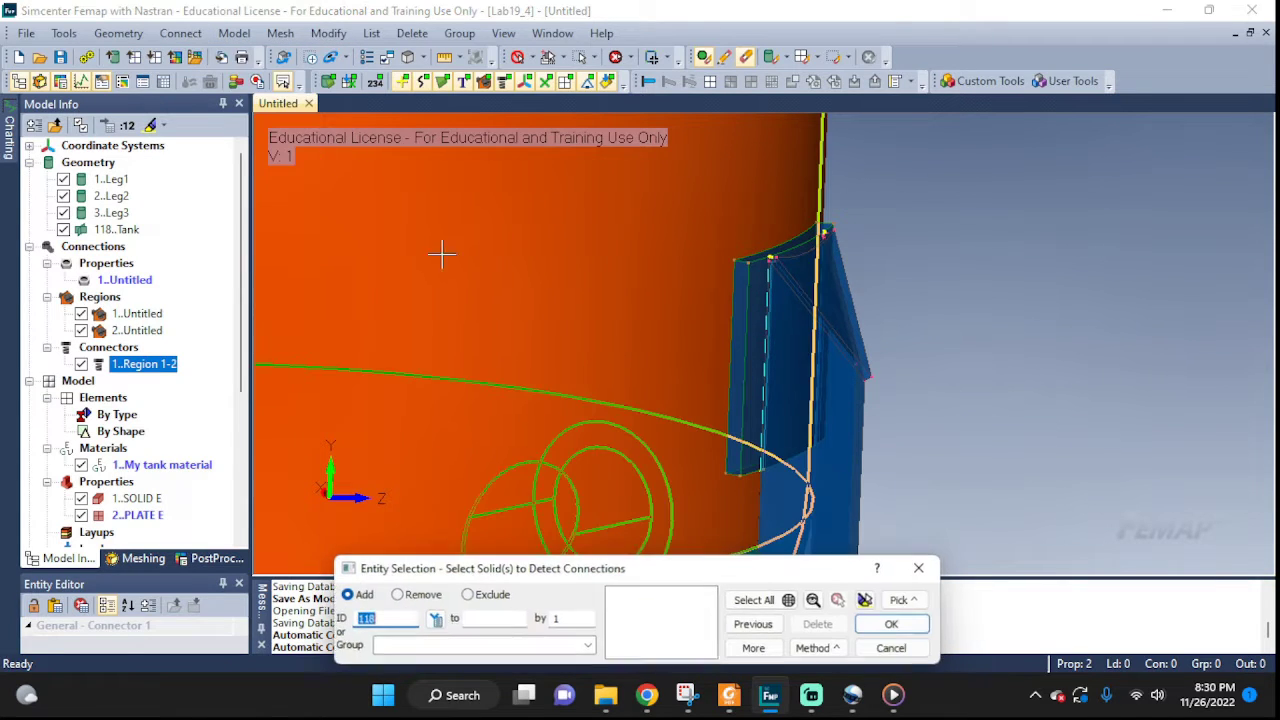
pyautogui.click(681, 265)
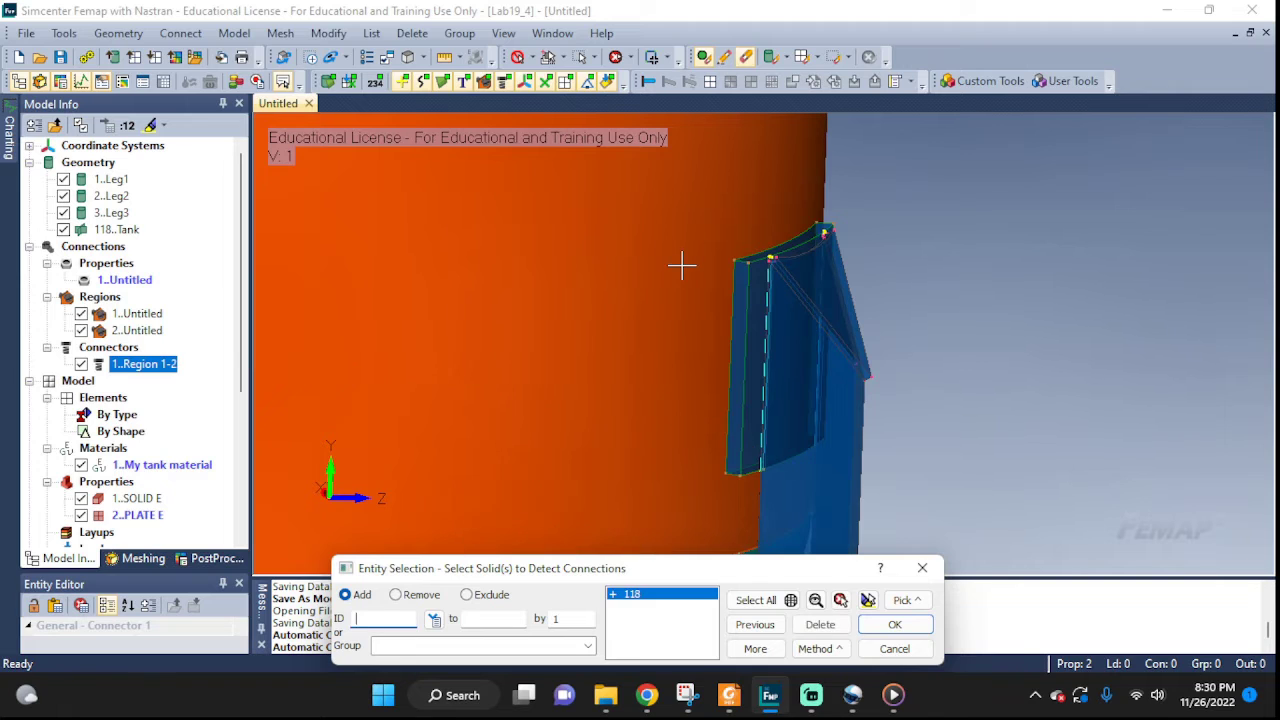
pyautogui.moveTo(721, 419)
pyautogui.mouseDown(button='middle')
pyautogui.moveTo(710, 413)
pyautogui.moveTo(745, 411)
pyautogui.mouseUp(button='middle')
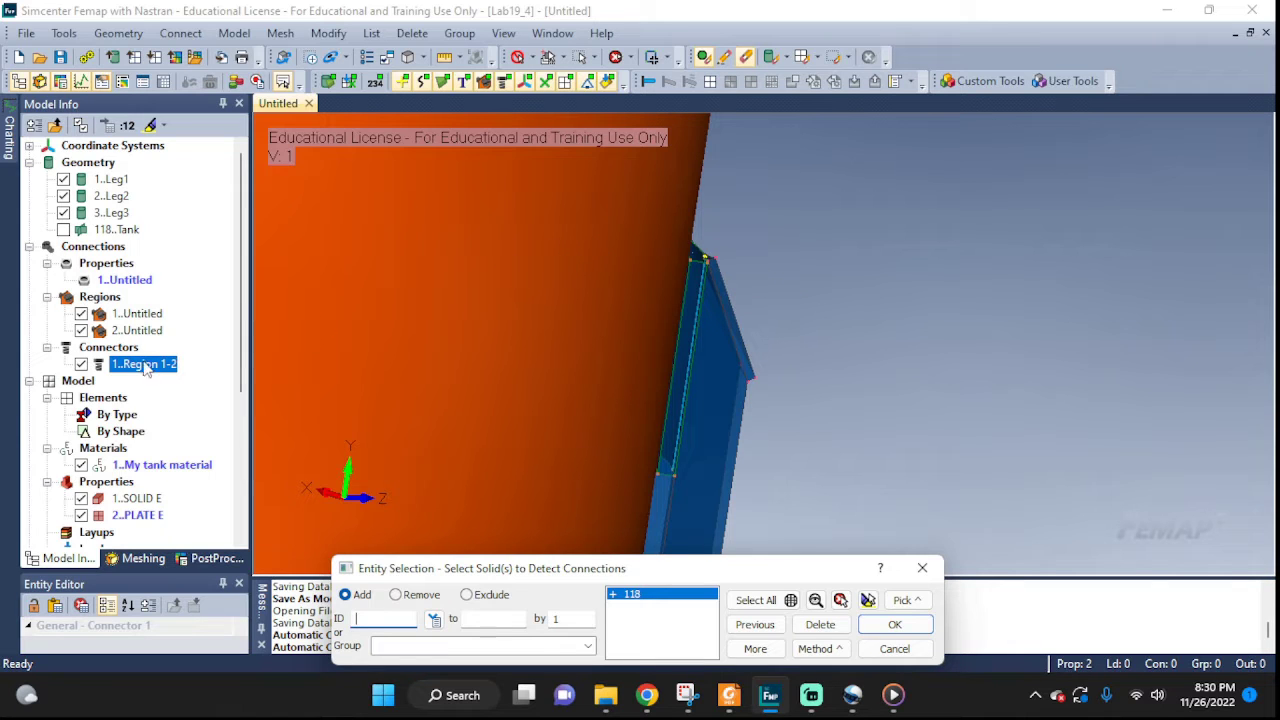
pyautogui.click(82, 365)
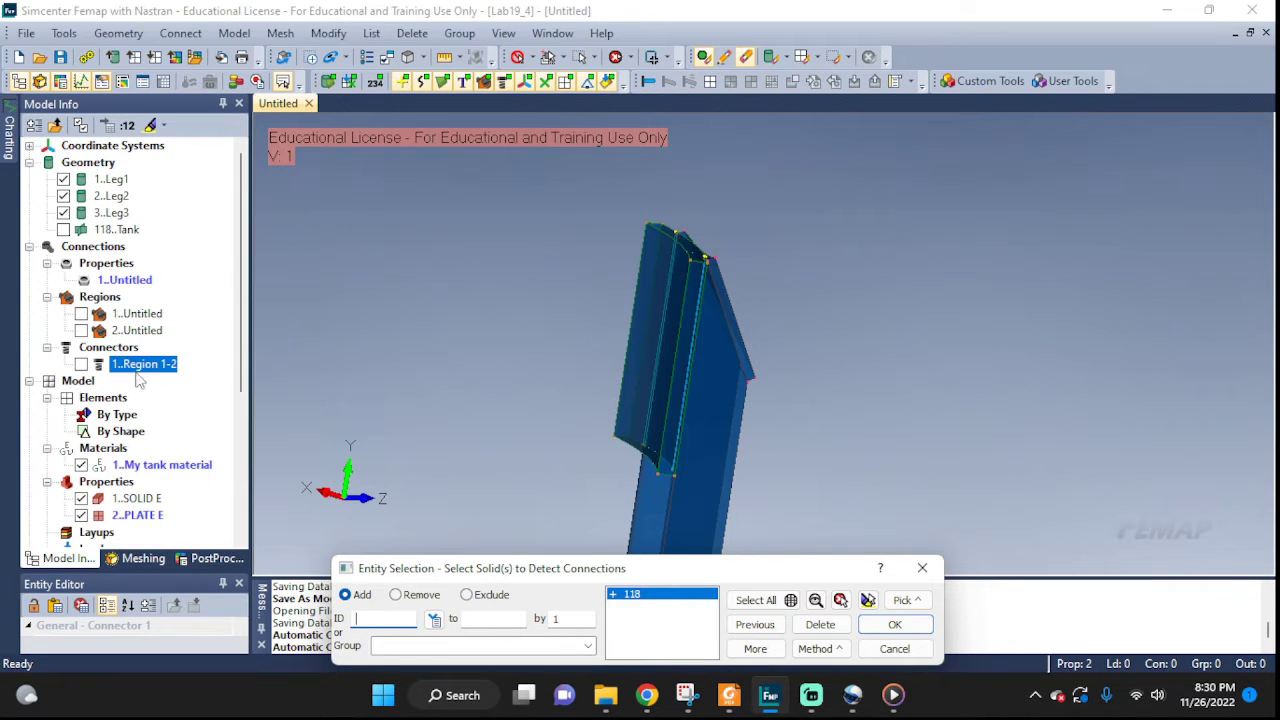
pyautogui.moveTo(520, 336); pyautogui.dragTo(625, 340, button='middle')
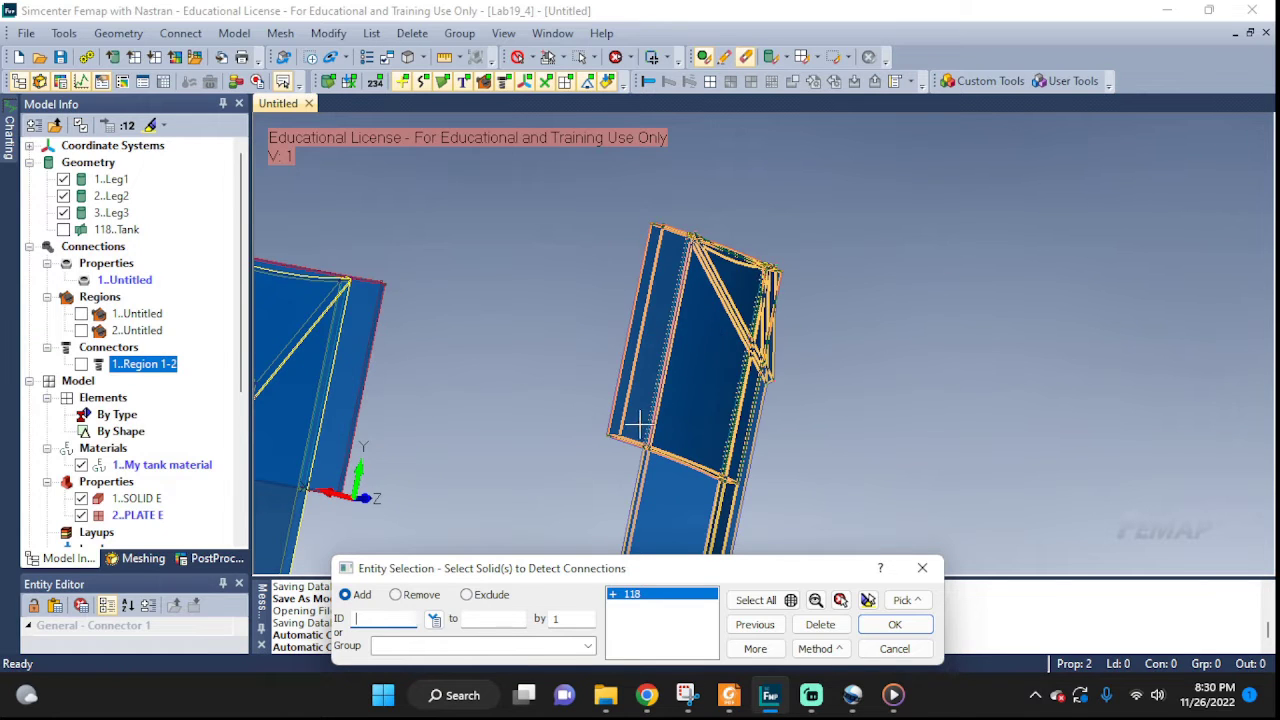
pyautogui.click(702, 389)
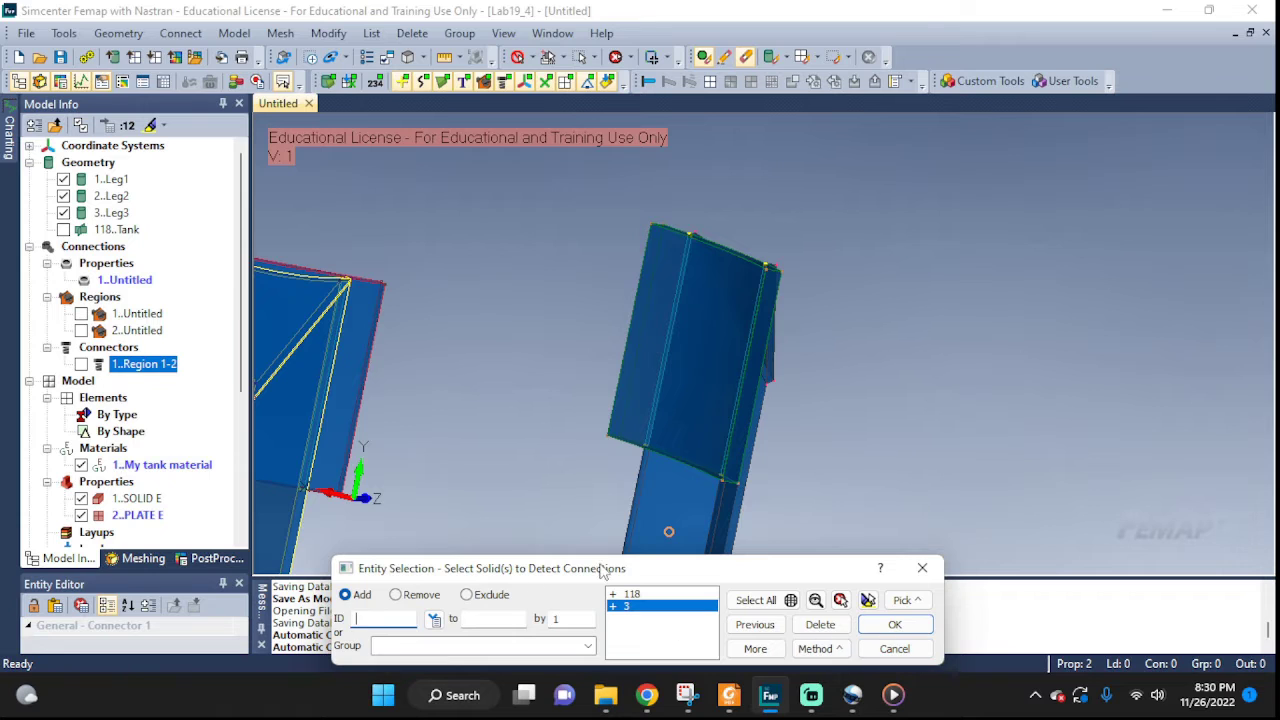
pyautogui.click(894, 626)
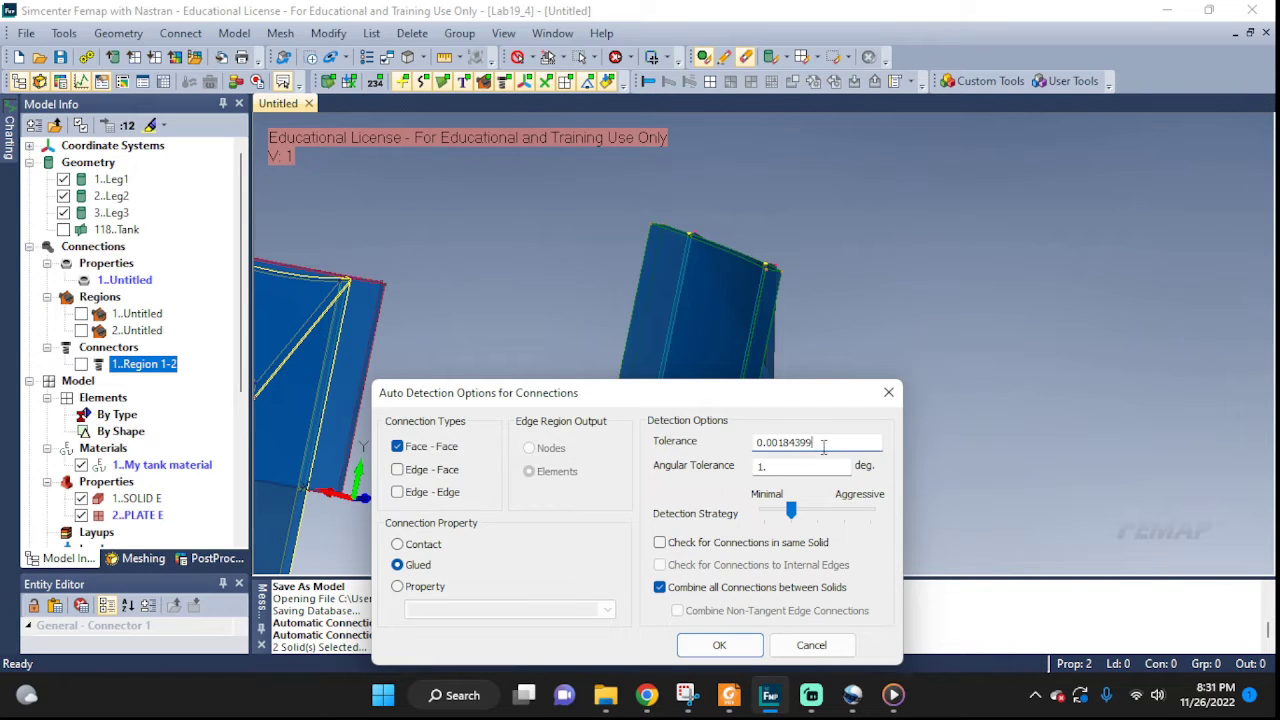
# Set the tolerance to 0.02 and detect glued face-to-face connections
pyautogui.moveTo(823, 447); pyautogui.dragTo(779, 451)
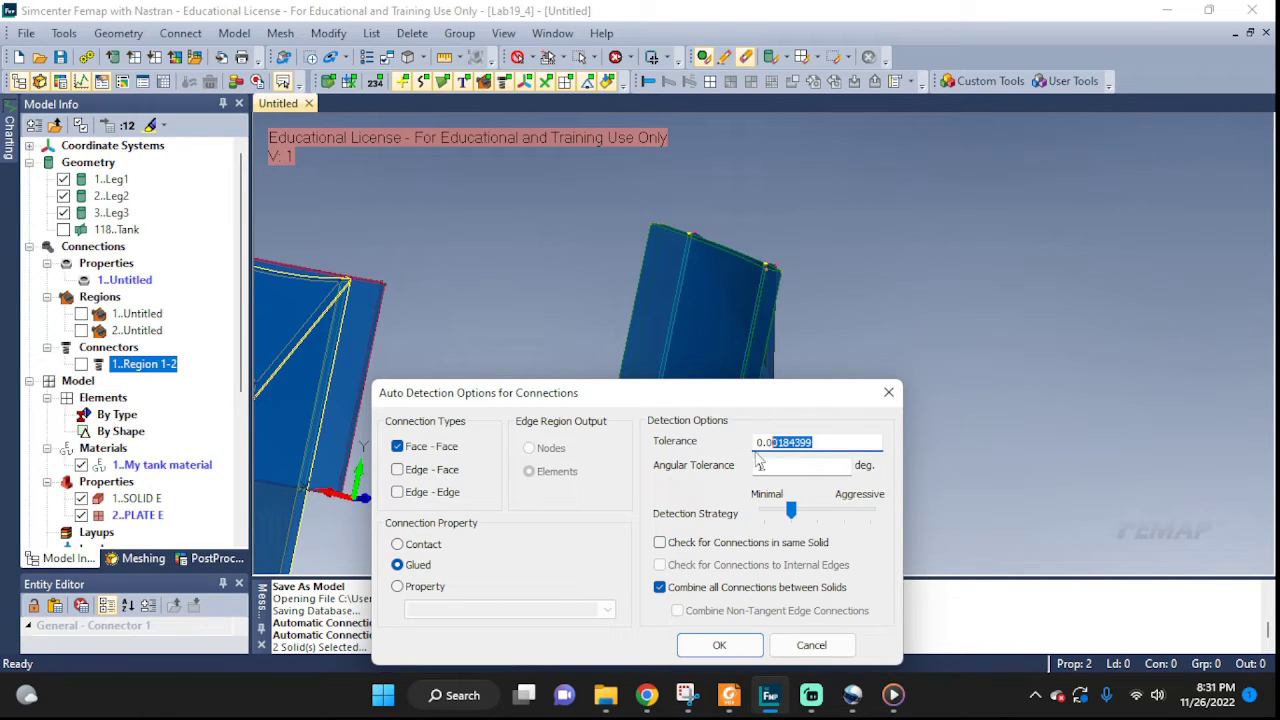
pyautogui.write('2')
pyautogui.click(719, 645)
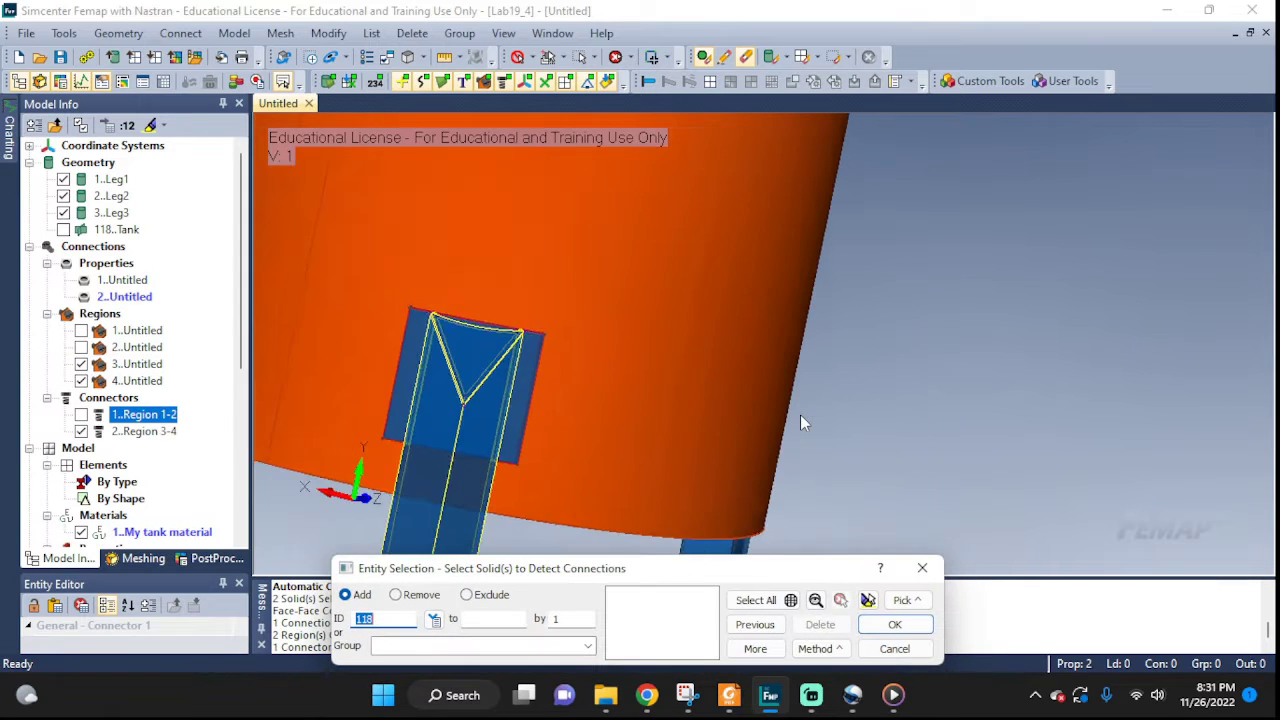
# Show the tank geometry and Region 1-2 connector again, then cancel the pending solid selection
pyautogui.scroll(-3, 800, 414)
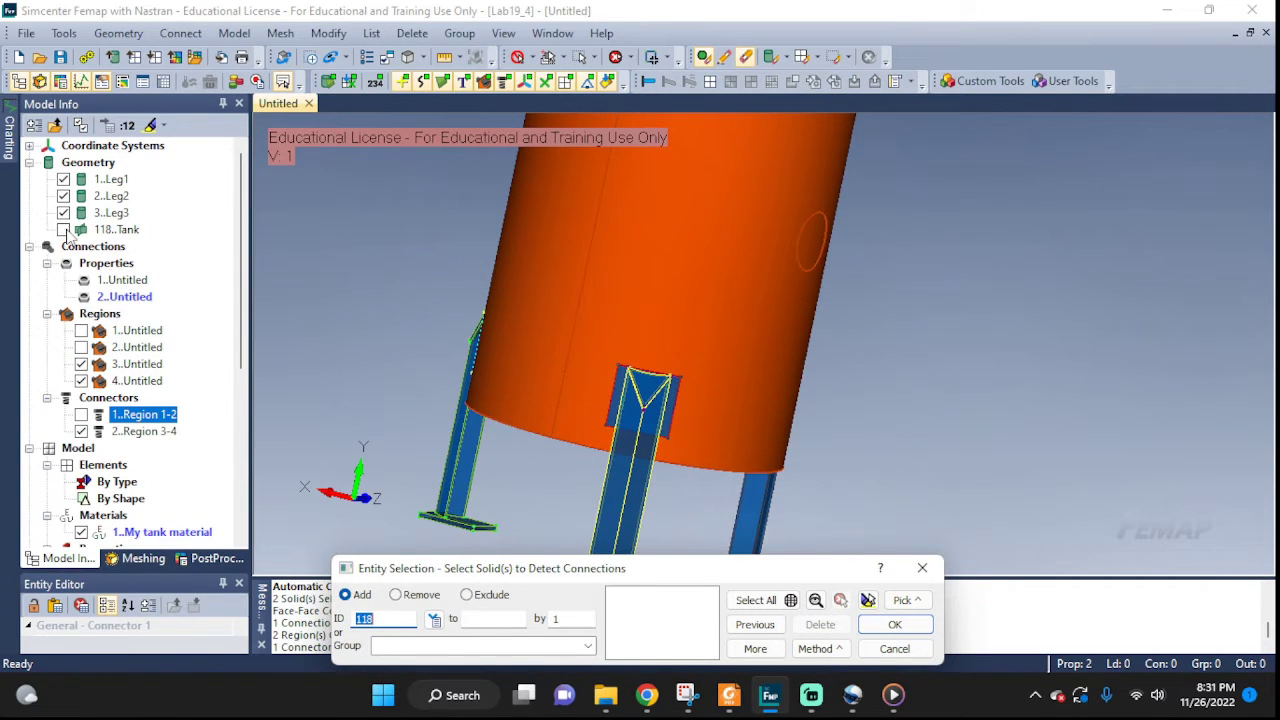
pyautogui.click(65, 230)
pyautogui.click(81, 414)
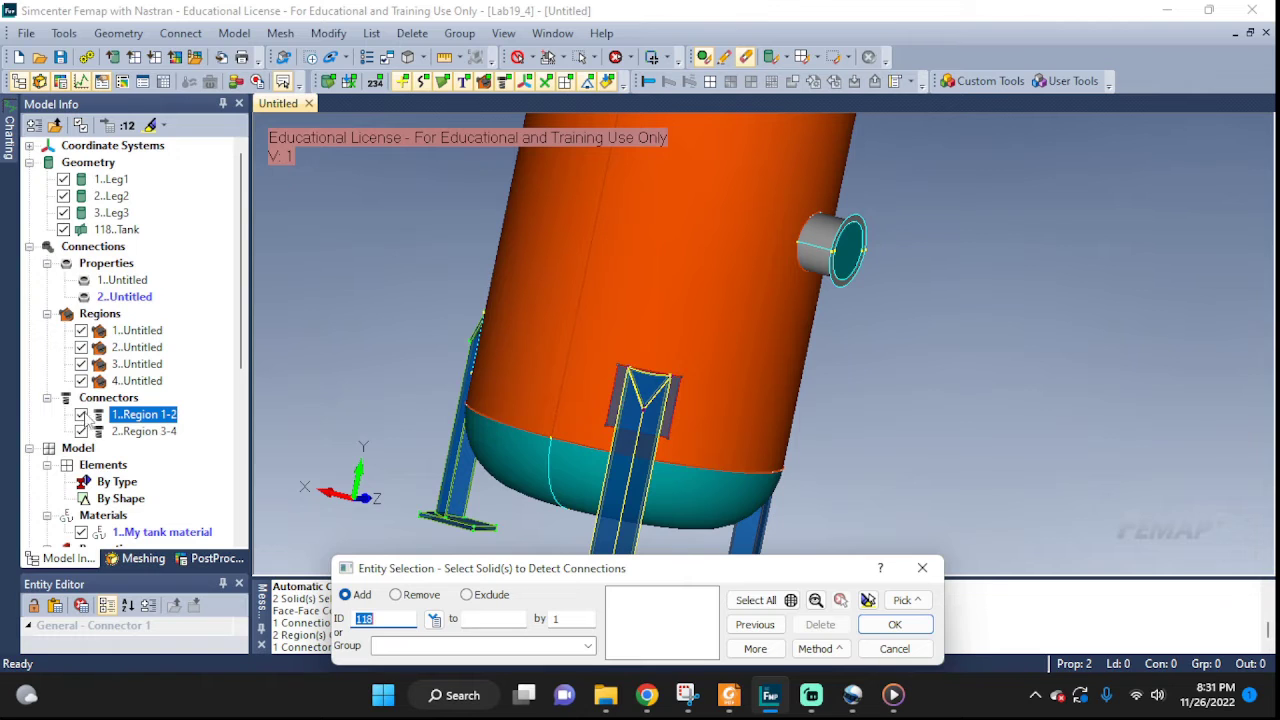
pyautogui.moveTo(770, 410); pyautogui.dragTo(797, 426, button='middle')
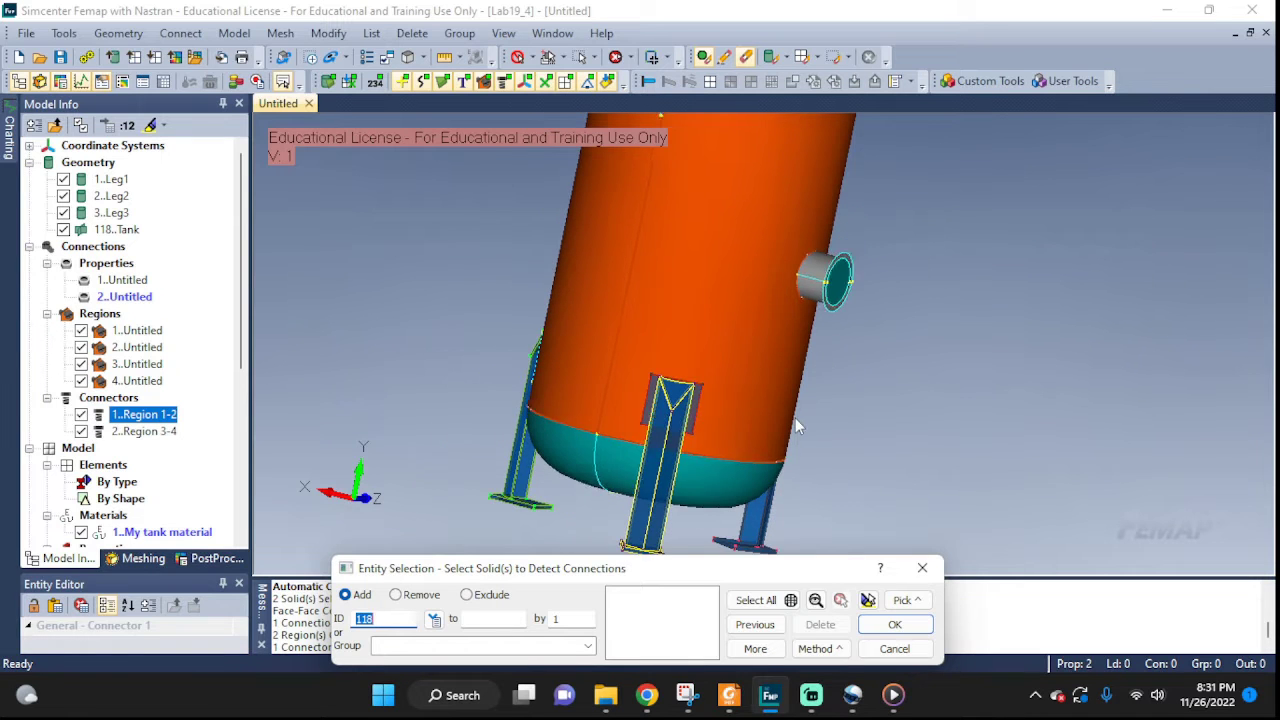
pyautogui.rightClick(148, 434)
pyautogui.press('Escape')
# Edit the Region 3-4 connector and keep Surface 28 as its master region
pyautogui.click(130, 431)
pyautogui.click(895, 648)
pyautogui.click(122, 433)
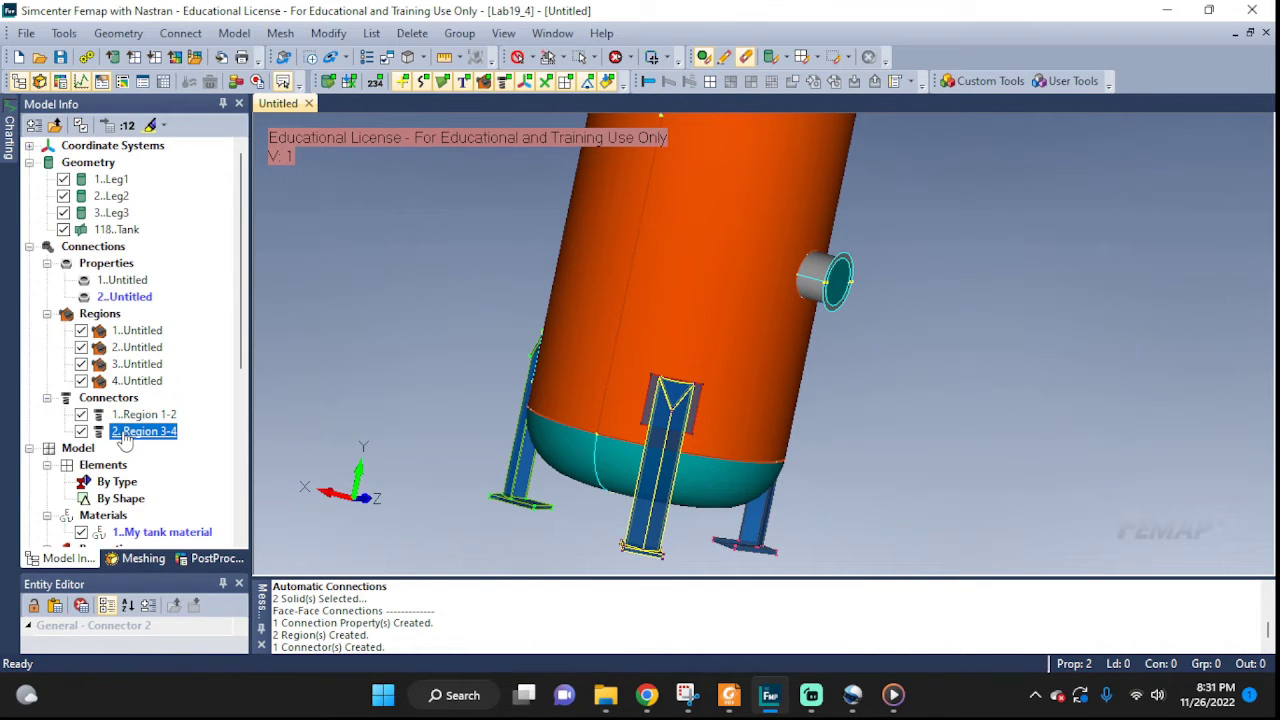
pyautogui.rightClick(128, 440)
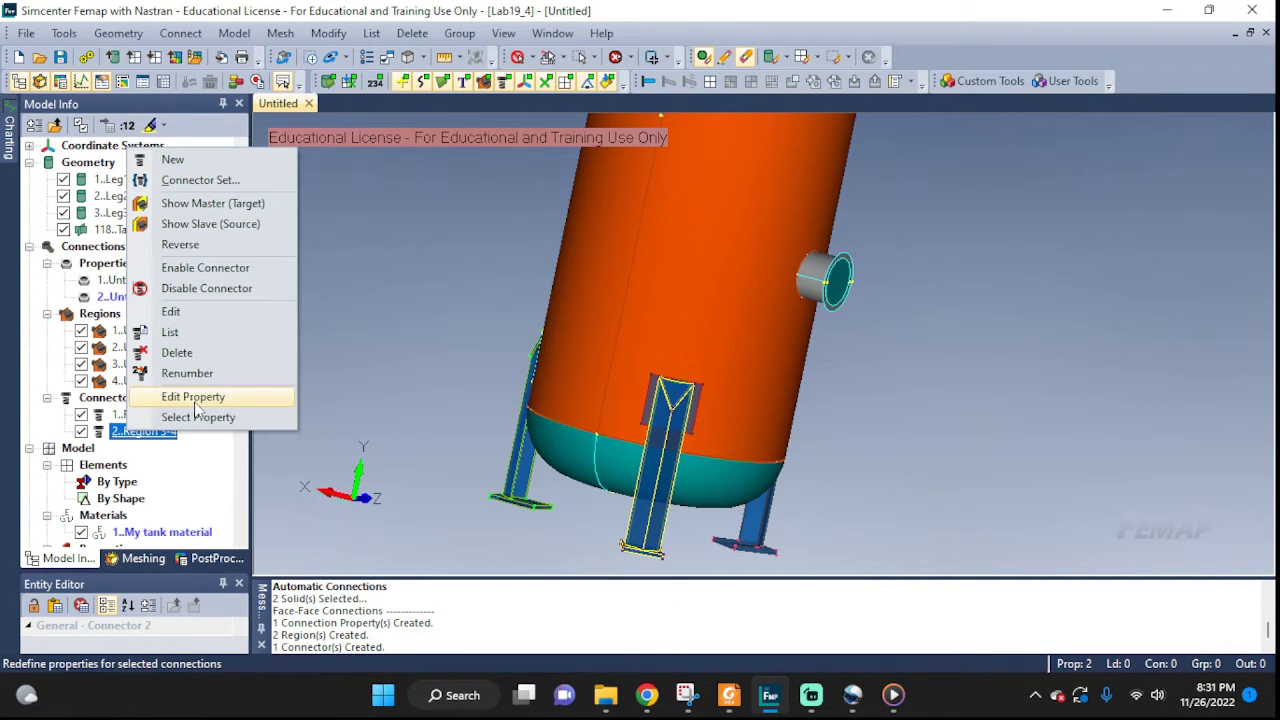
pyautogui.click(209, 313)
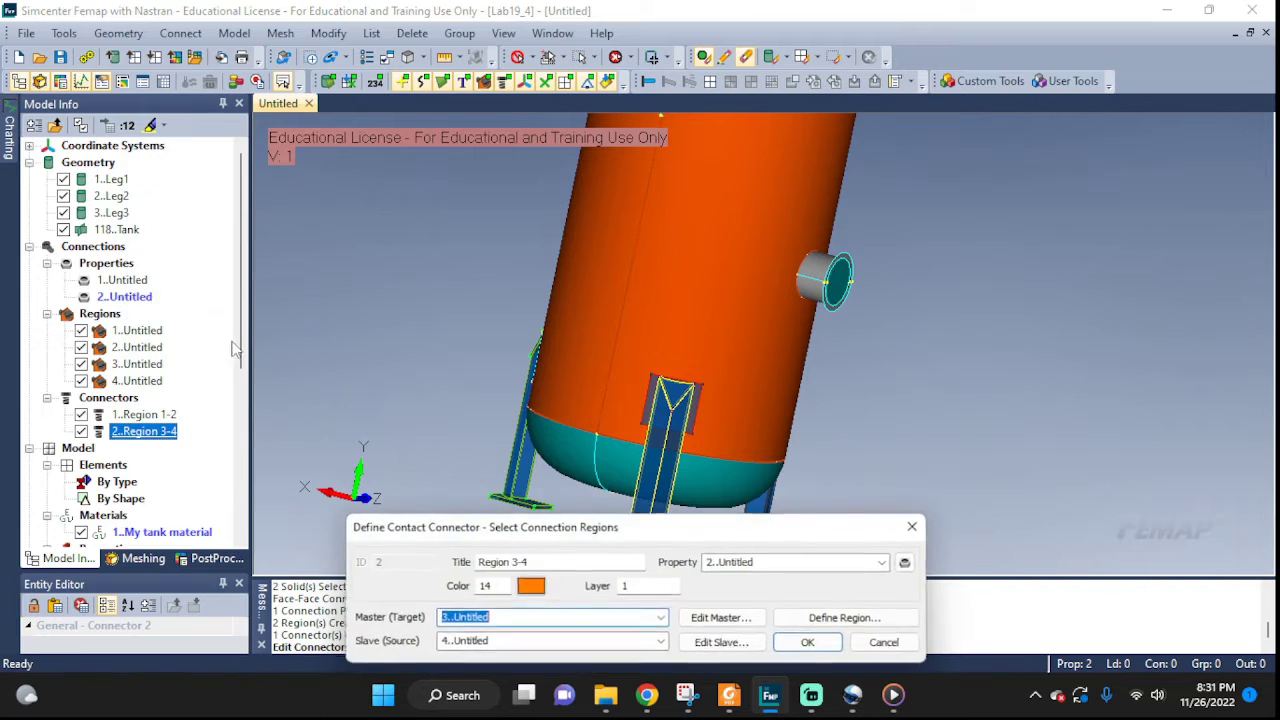
pyautogui.click(723, 618)
pyautogui.click(717, 502)
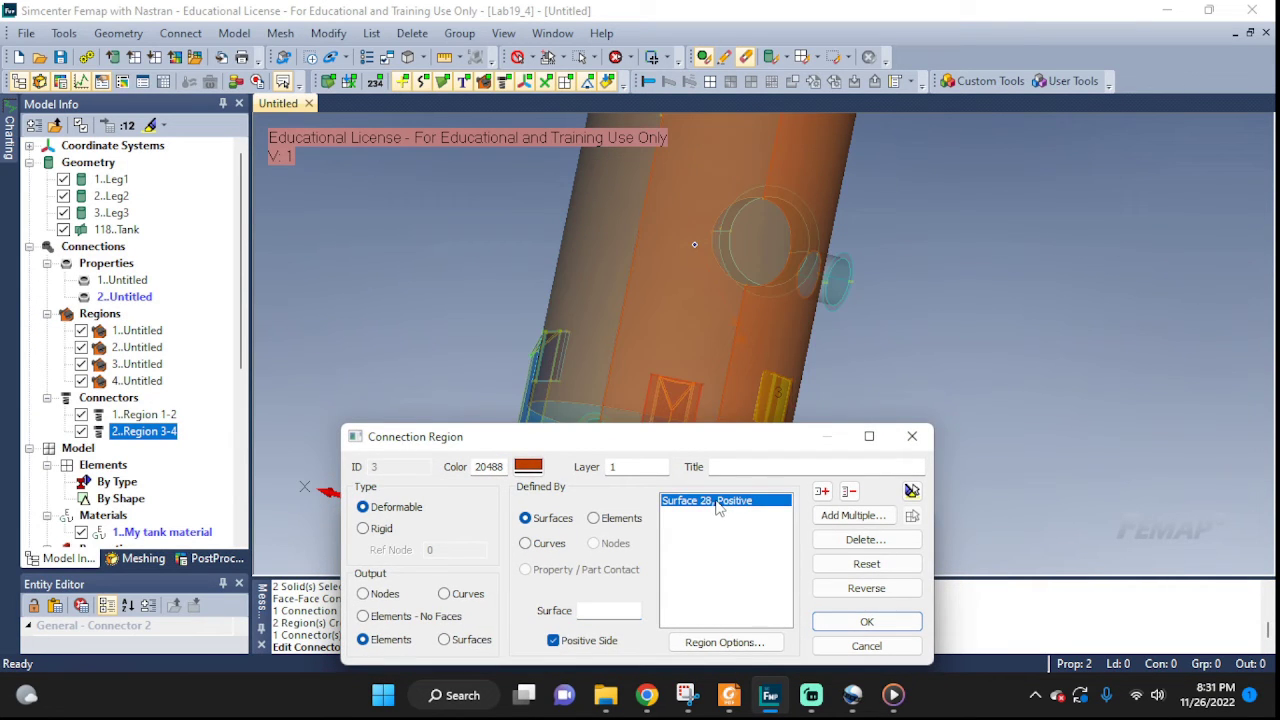
pyautogui.click(866, 622)
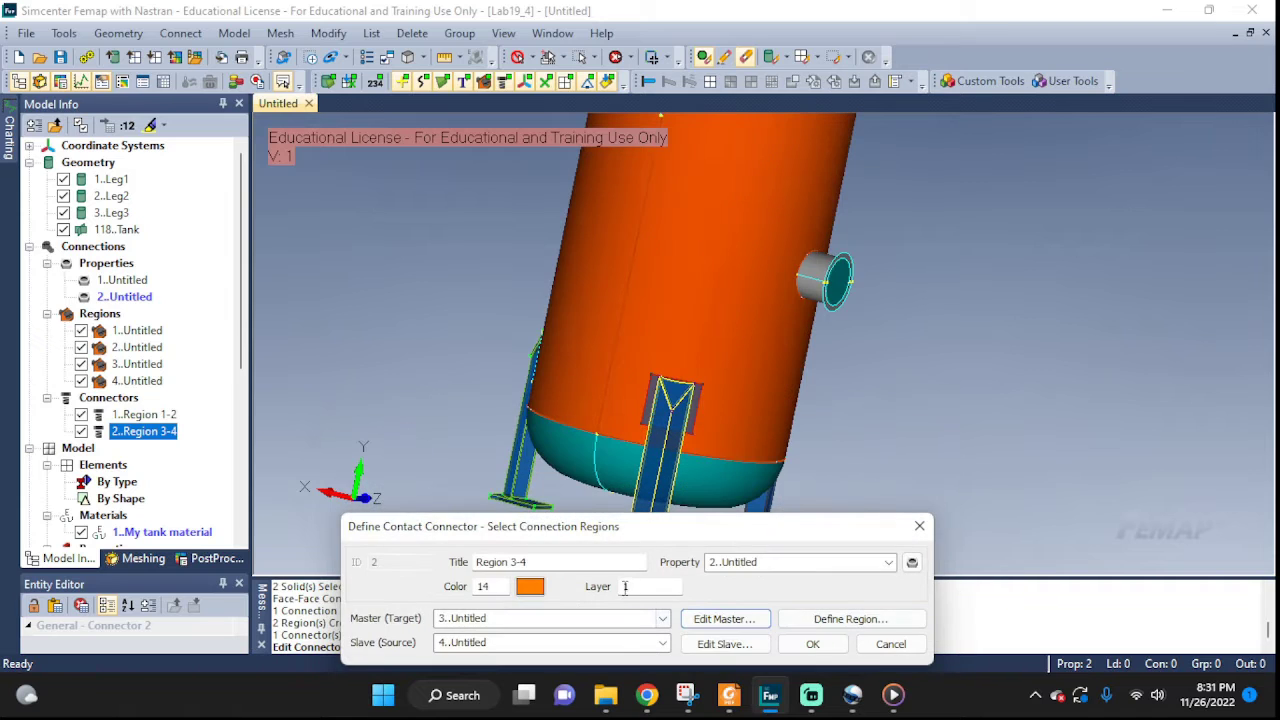
# Remove Surface 3093 from the slave region, leaving only Surface 3071
pyautogui.click(724, 644)
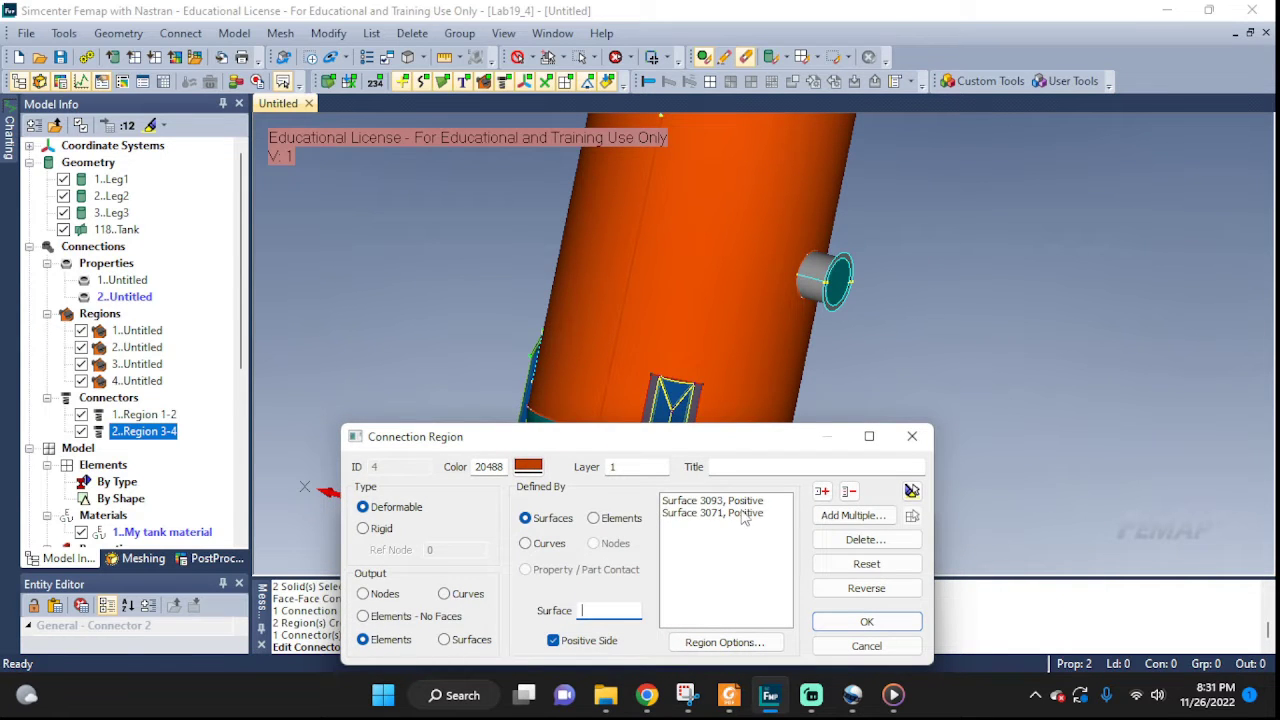
pyautogui.scroll(-2, 790, 398)
pyautogui.moveTo(784, 445); pyautogui.dragTo(428, 420)
pyautogui.click(351, 476)
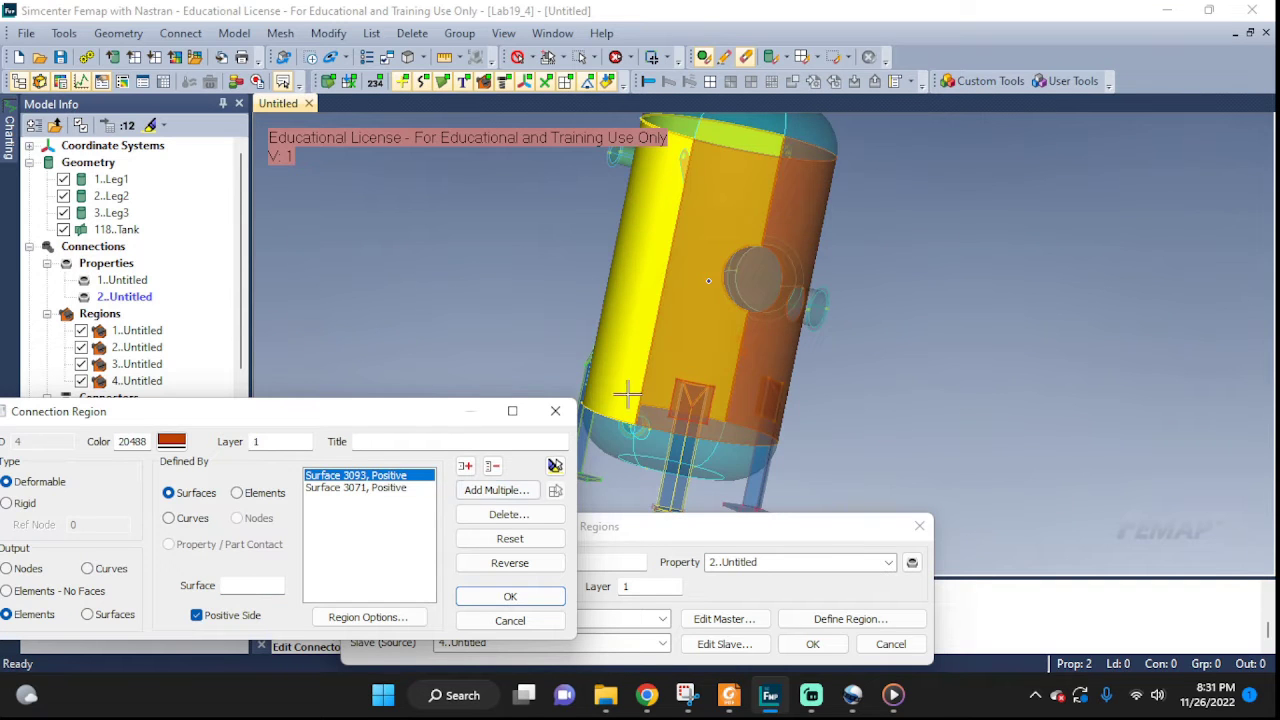
pyautogui.moveTo(627, 393); pyautogui.dragTo(496, 392, button='middle')
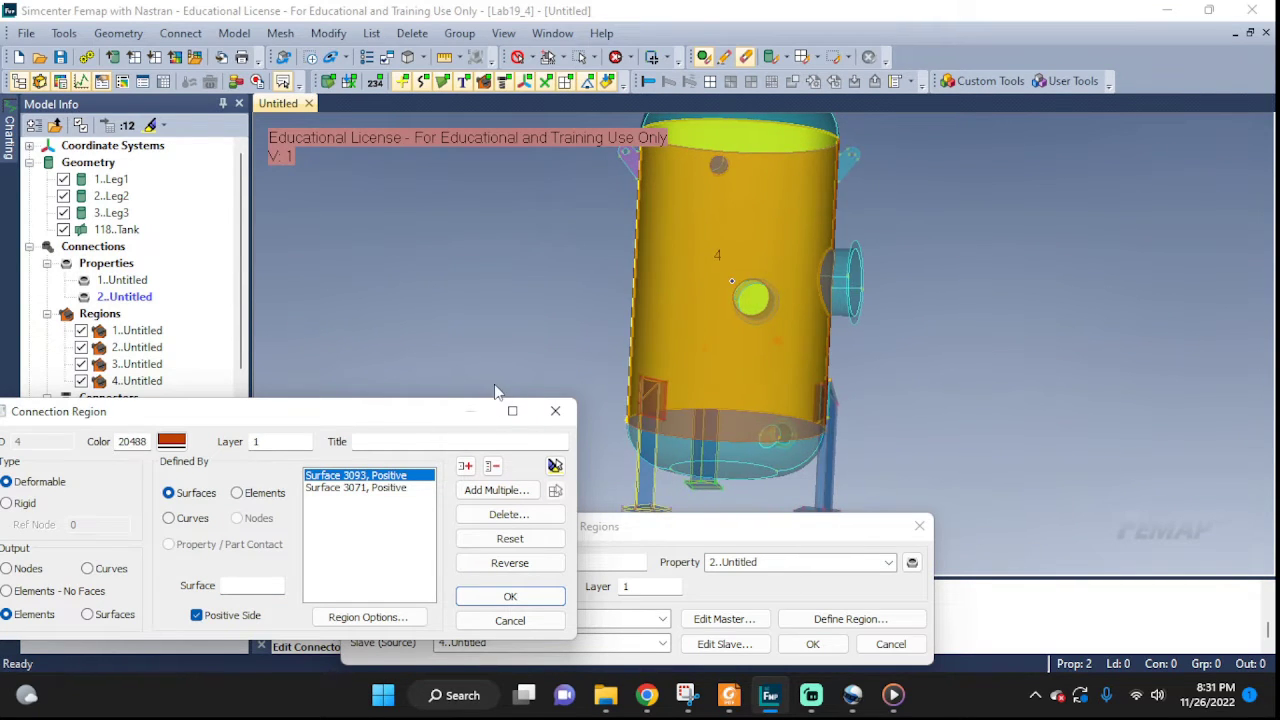
pyautogui.click(351, 488)
pyautogui.moveTo(705, 479); pyautogui.dragTo(807, 469, button='middle')
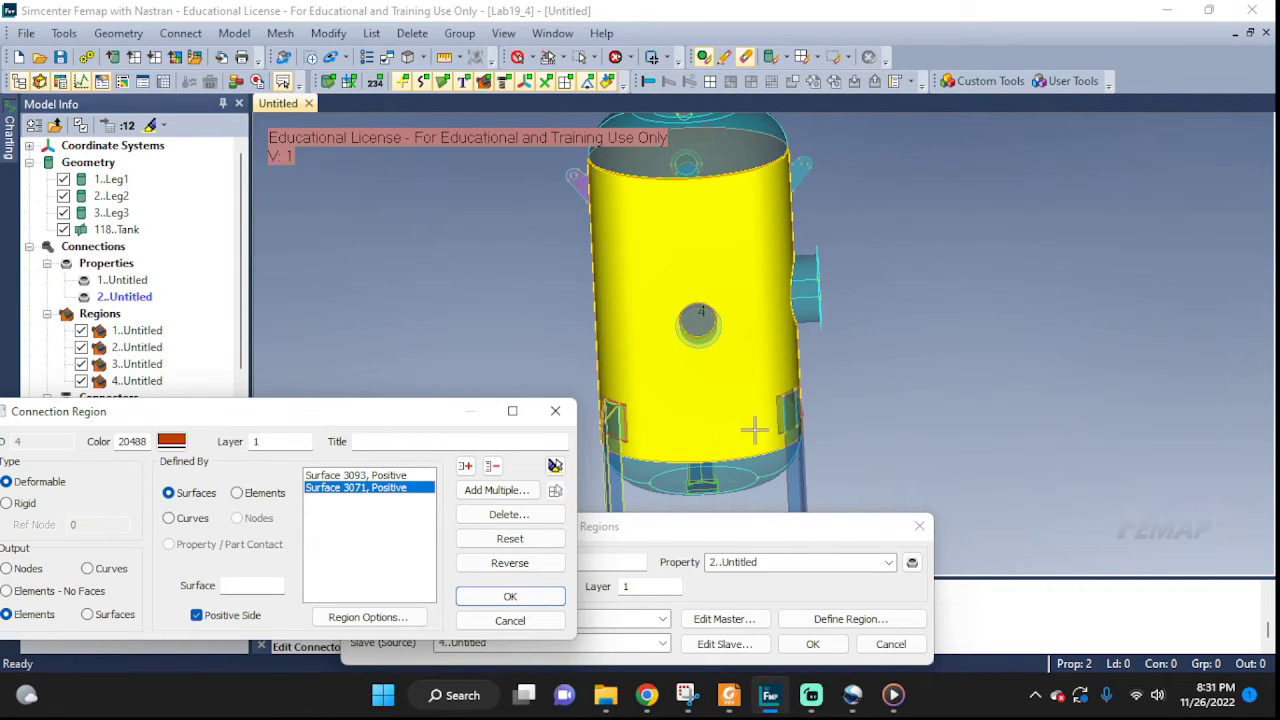
pyautogui.click(387, 476)
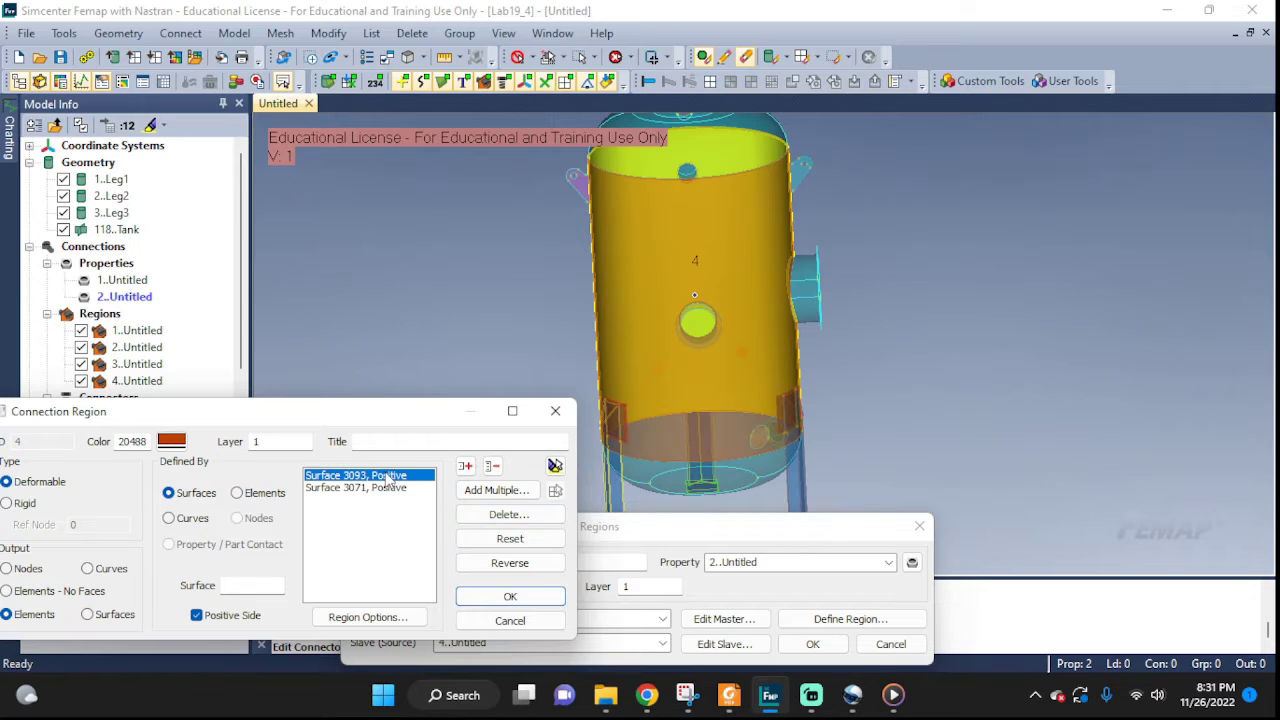
pyautogui.click(518, 596)
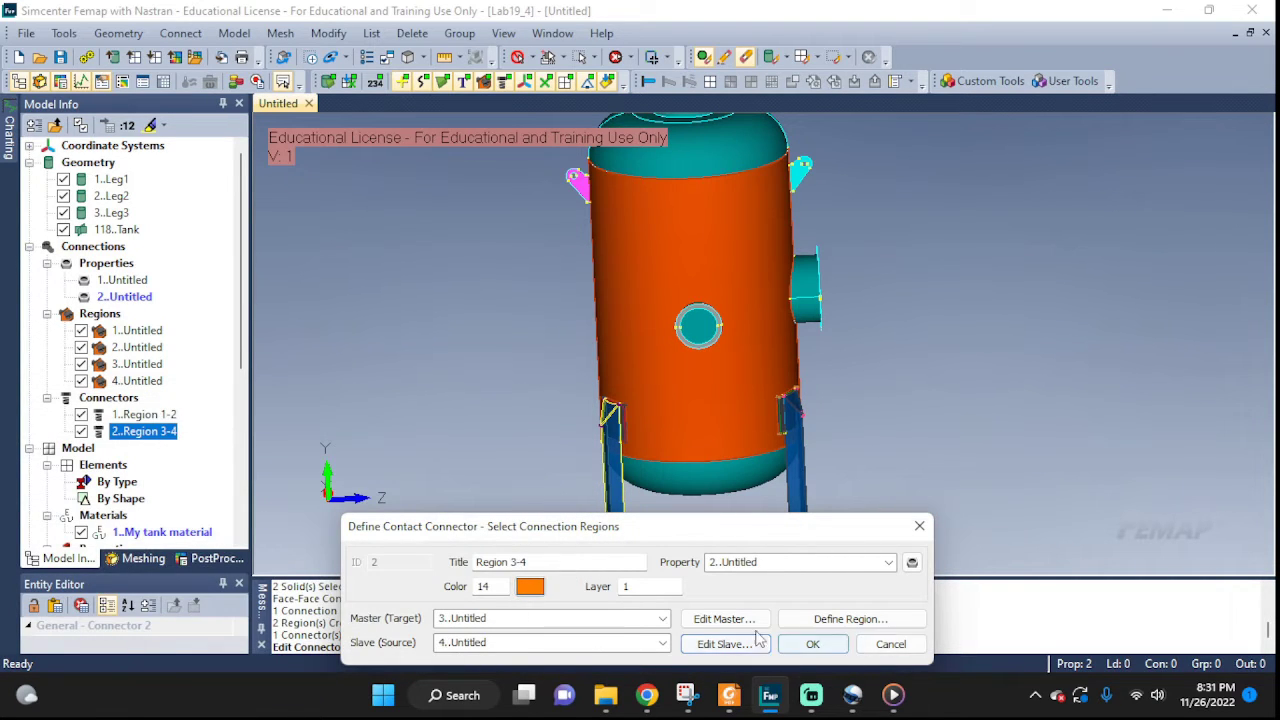
# Apply the Region 3-4 connector edit, turn on Show When Selected, and inspect the leg pad contact
pyautogui.click(813, 644)
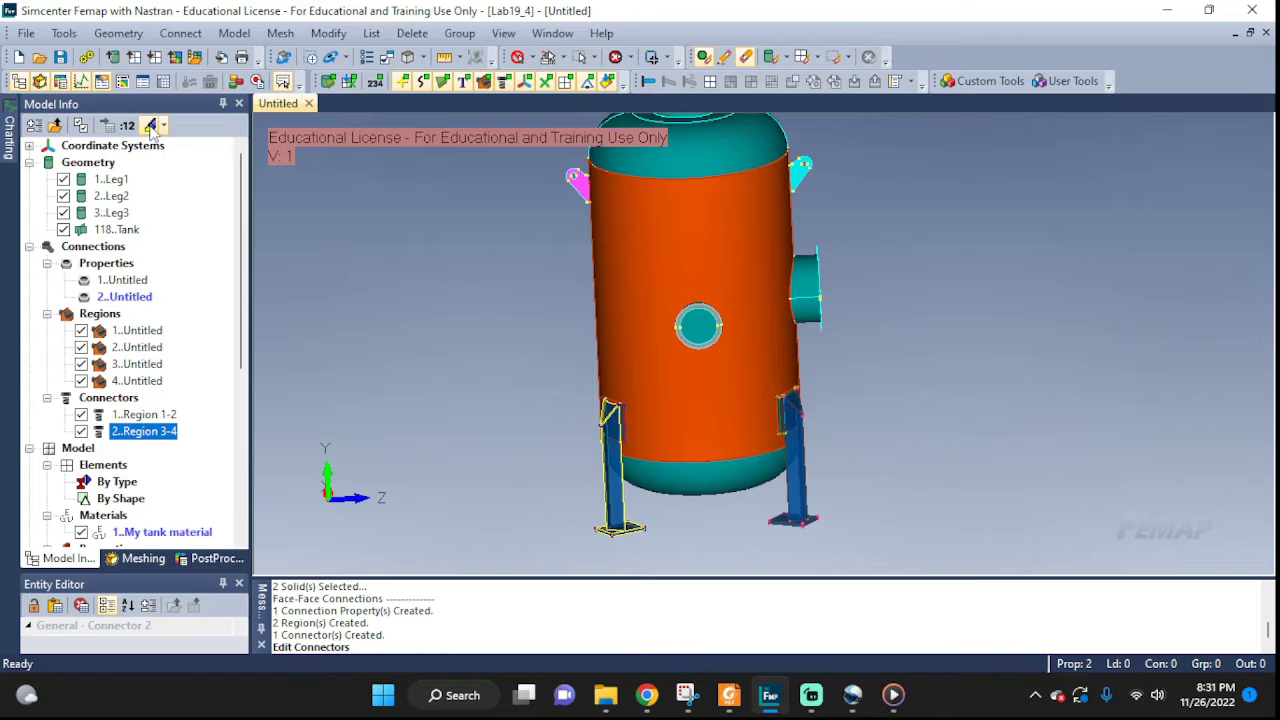
pyautogui.click(150, 125)
pyautogui.moveTo(709, 447); pyautogui.dragTo(765, 401, button='middle')
pyautogui.scroll(8, 765, 401)
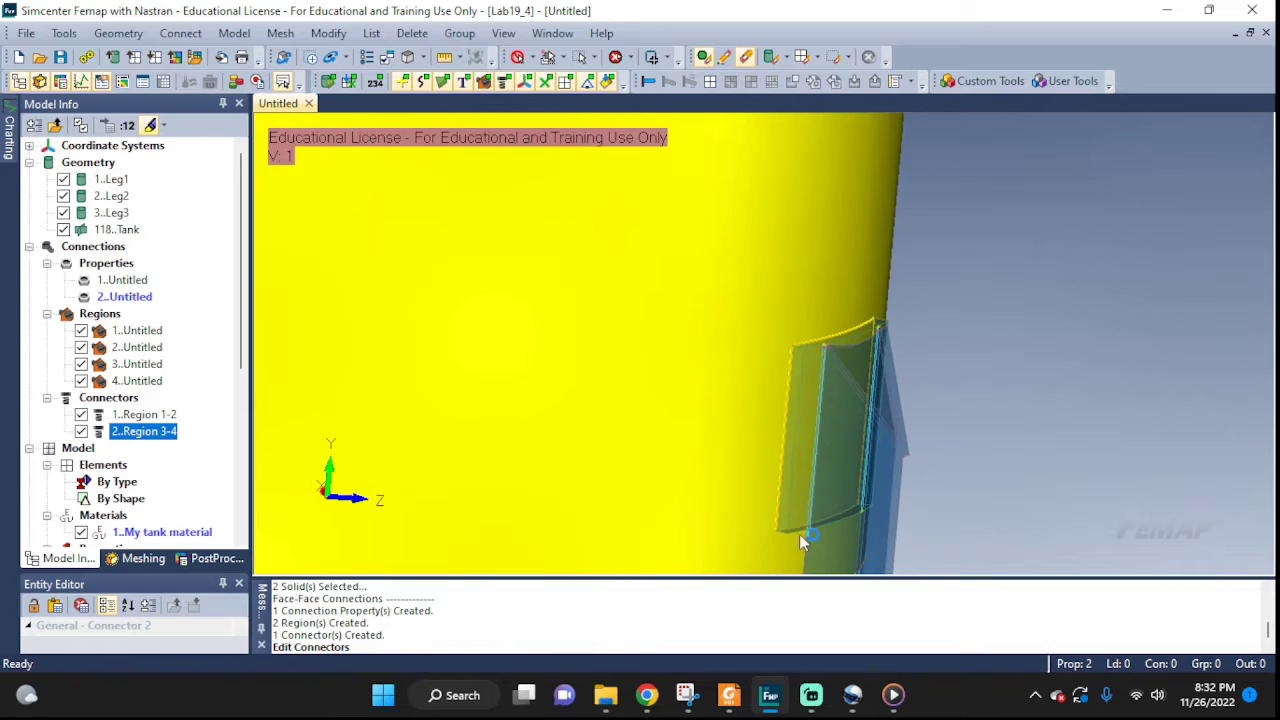
pyautogui.moveTo(810, 480); pyautogui.dragTo(877, 500, button='middle')
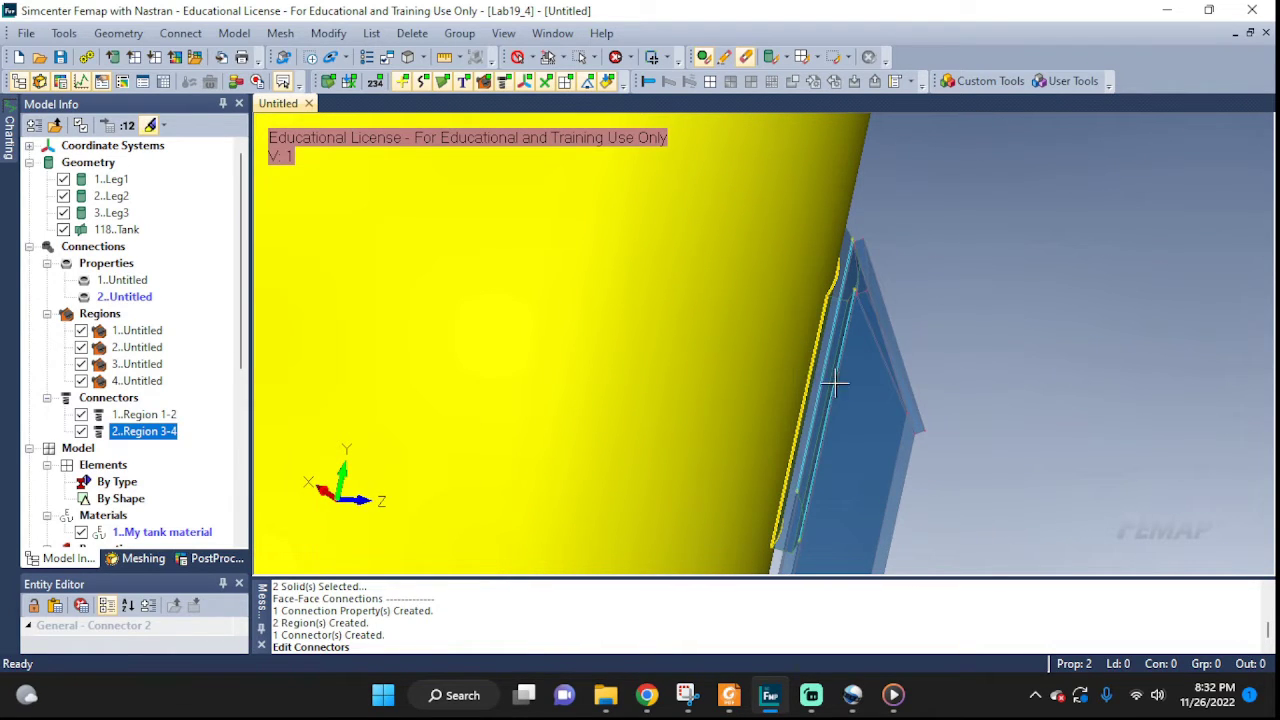
pyautogui.scroll(-10, 832, 386)
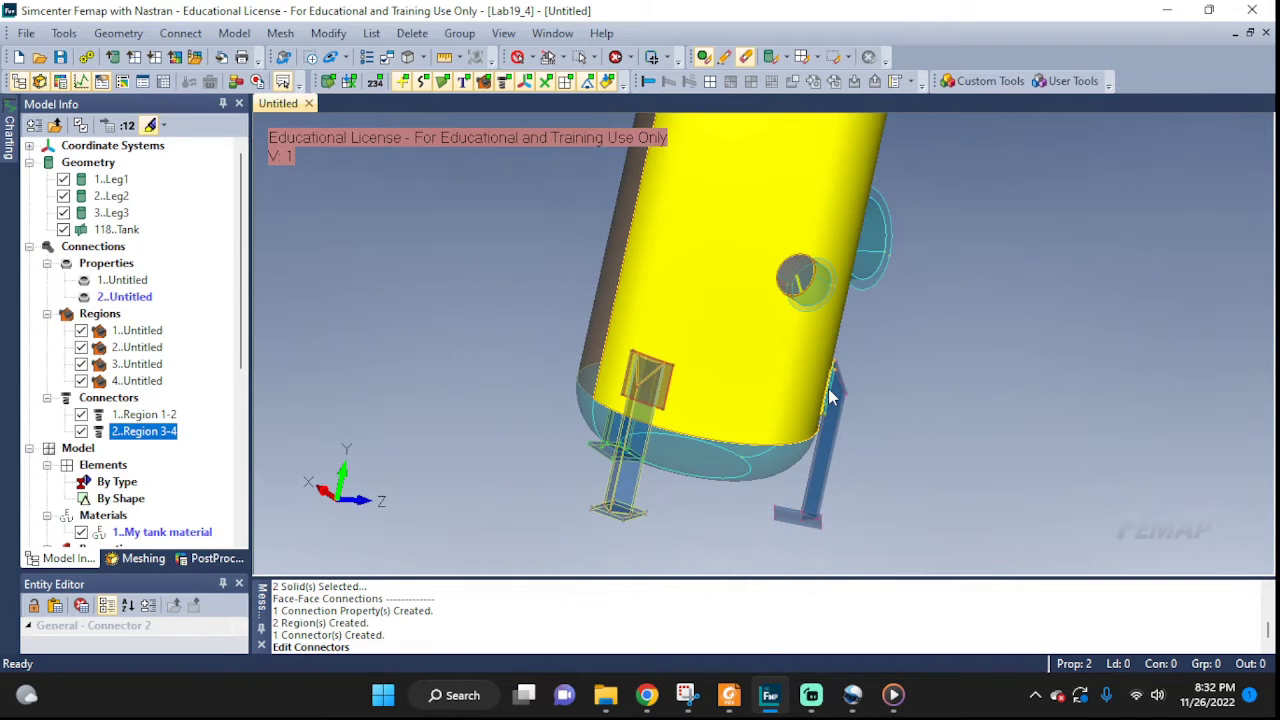
pyautogui.moveTo(603, 442); pyautogui.dragTo(708, 363, button='middle')
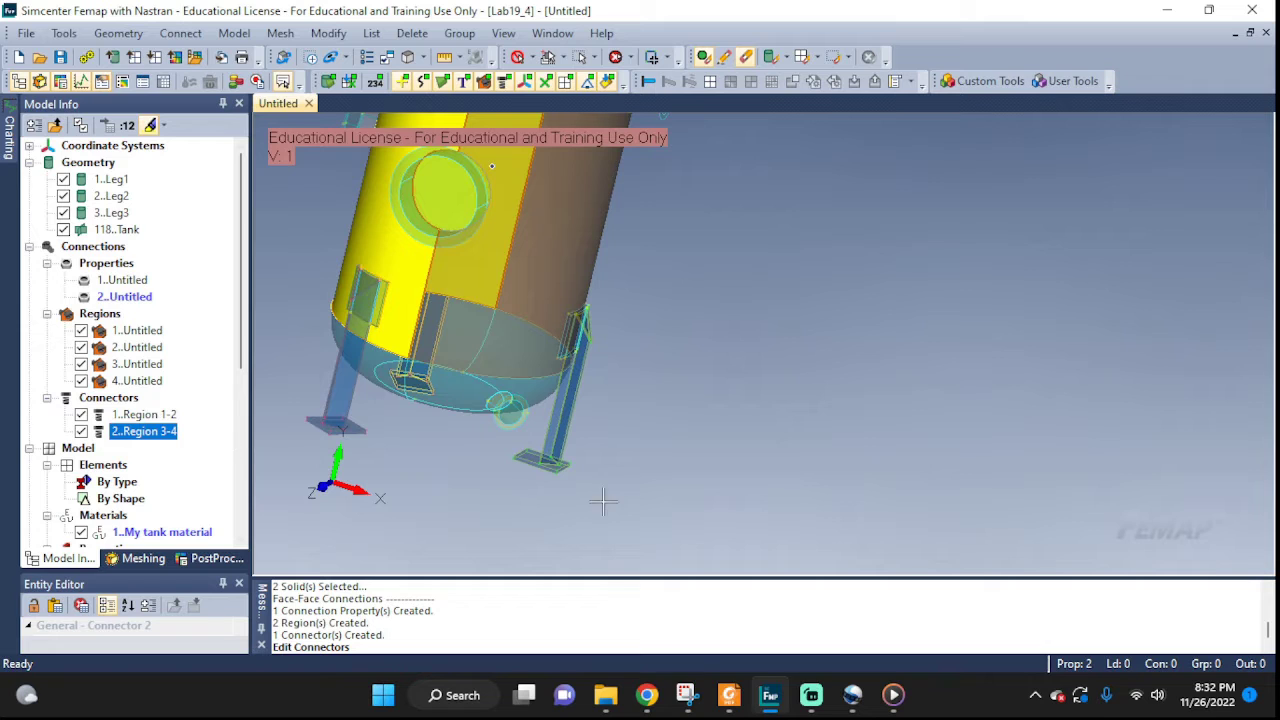
# Auto-detect a glued face-to-face contact between the tank and Leg1 at 0.02 tolerance, creating Region 5-6
pyautogui.click(180, 33)
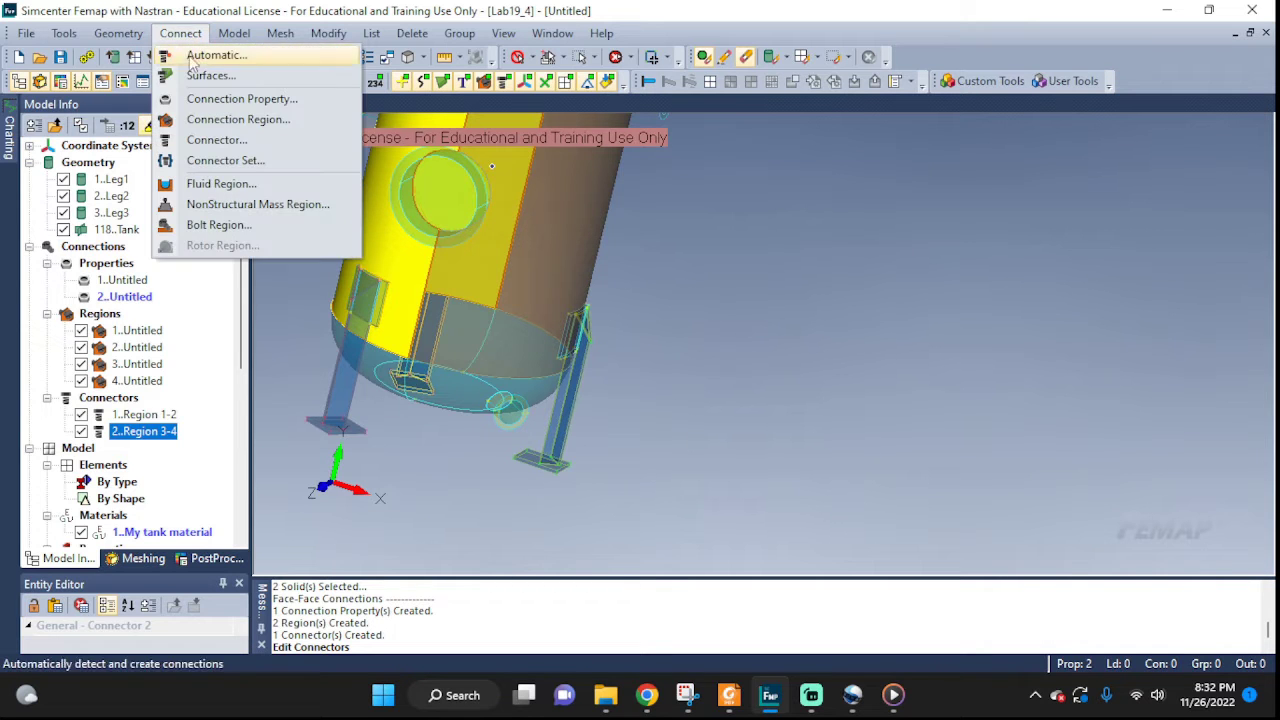
pyautogui.click(216, 55)
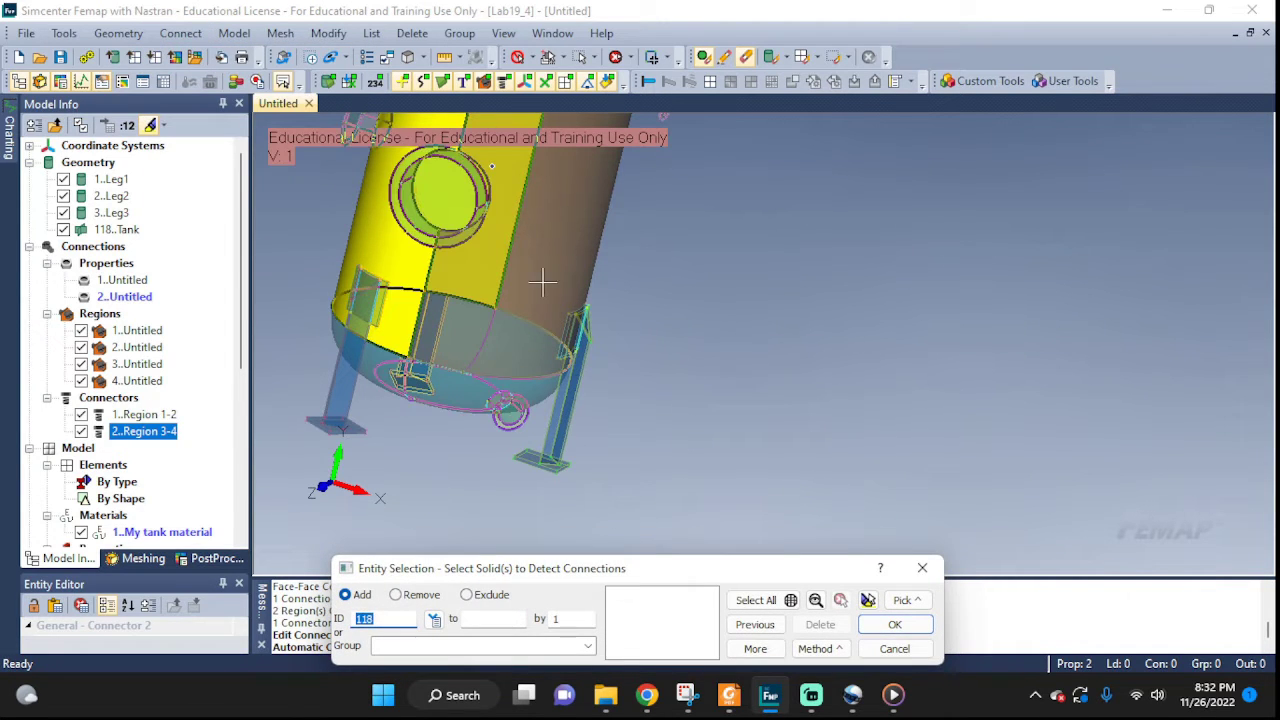
pyautogui.click(571, 340)
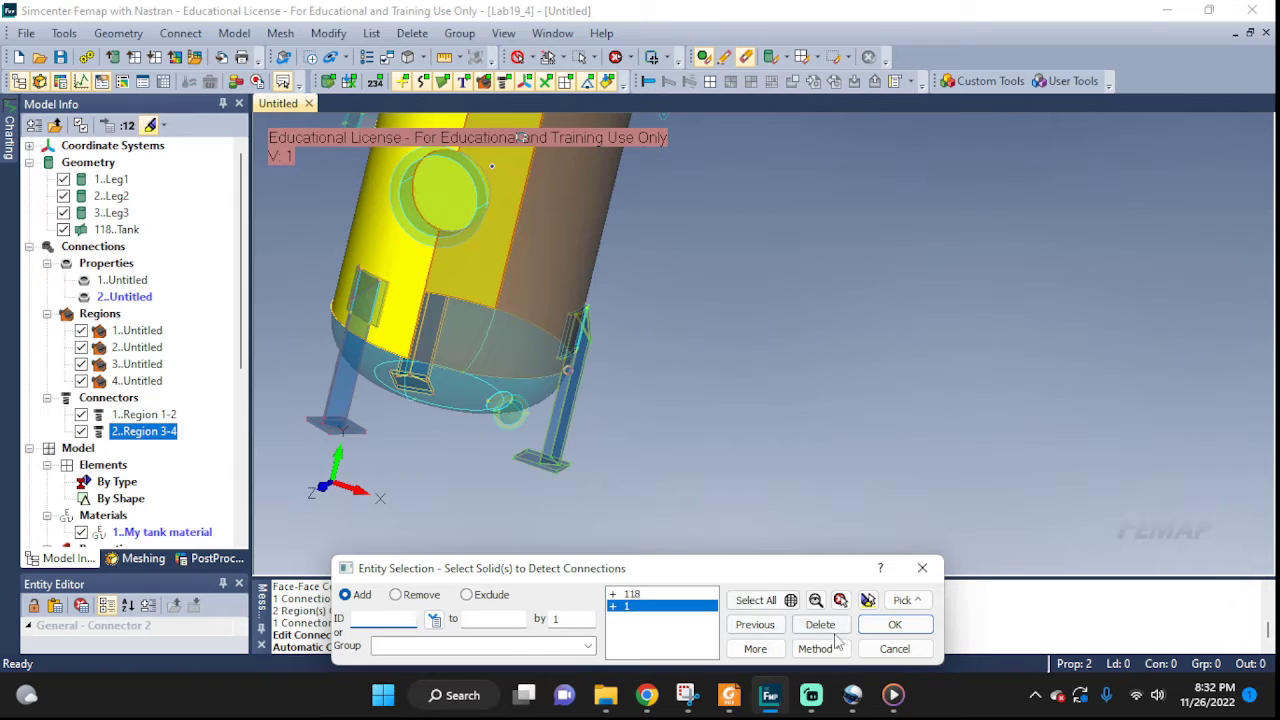
pyautogui.click(882, 626)
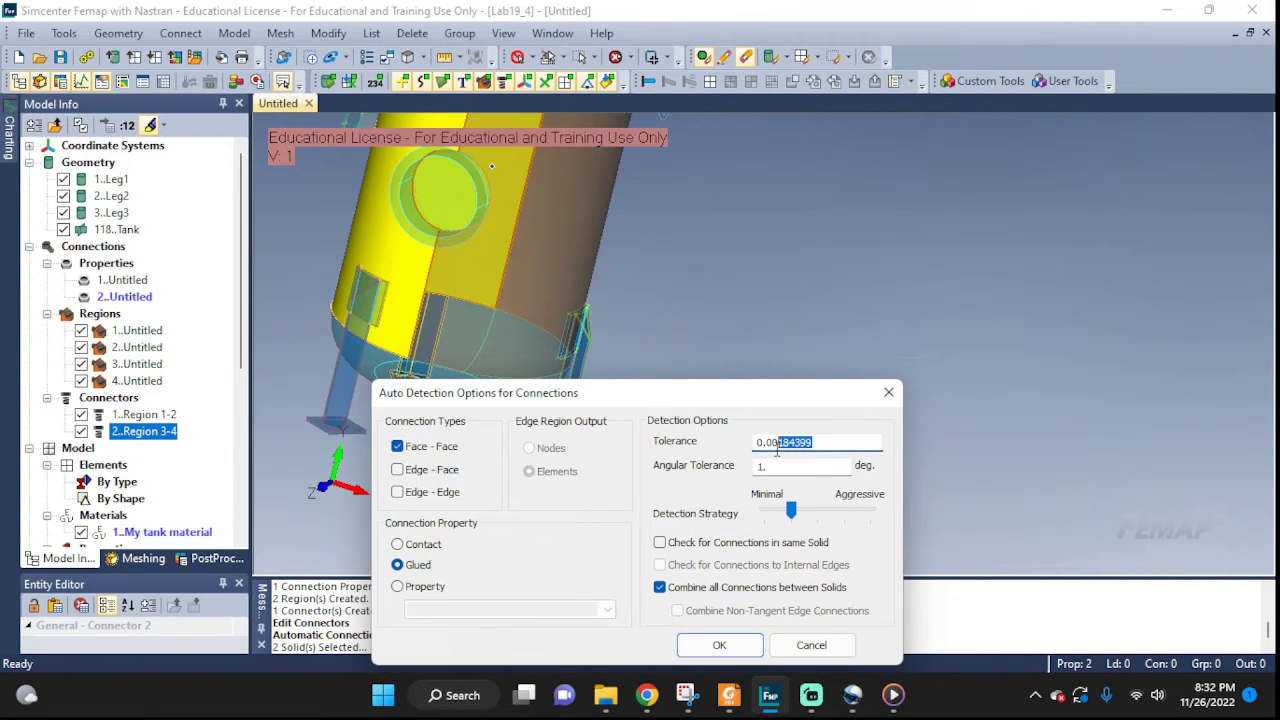
pyautogui.write('2')
pyautogui.click(719, 645)
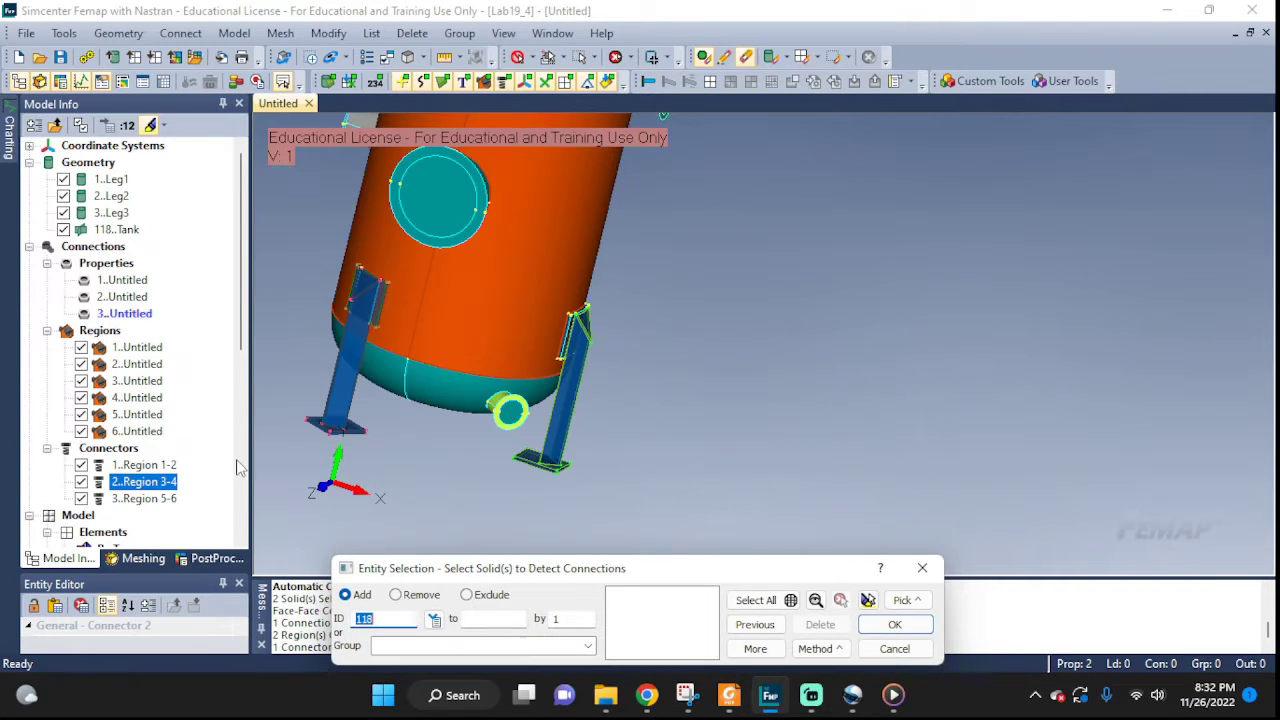
pyautogui.click(141, 500)
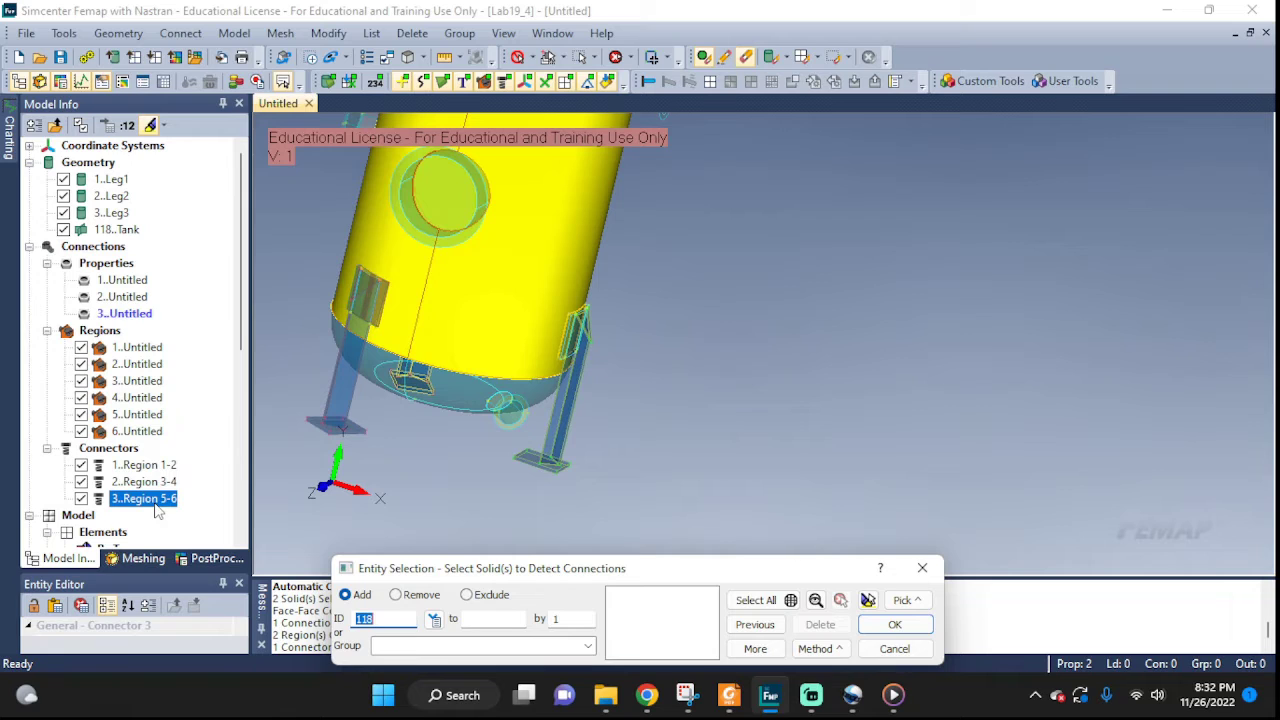
pyautogui.click(894, 648)
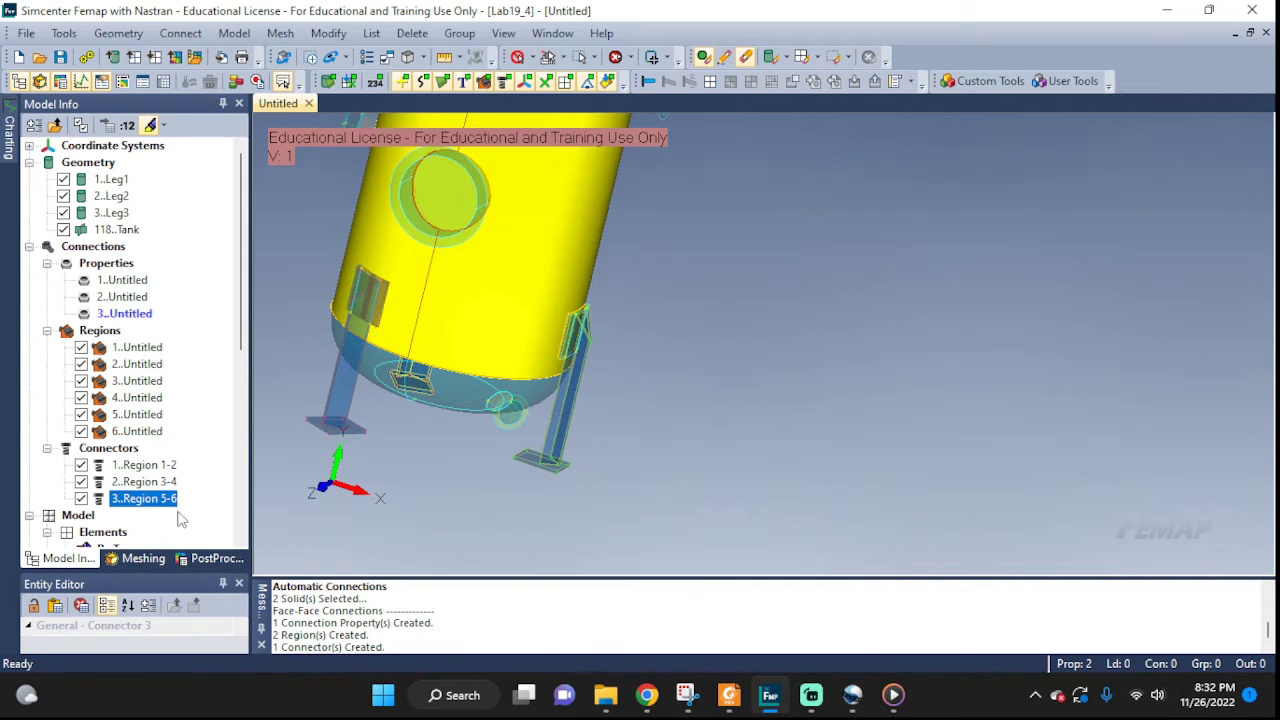
# Edit the Region 5-6 connector and keep Surface 8 as its master region
pyautogui.rightClick(142, 500)
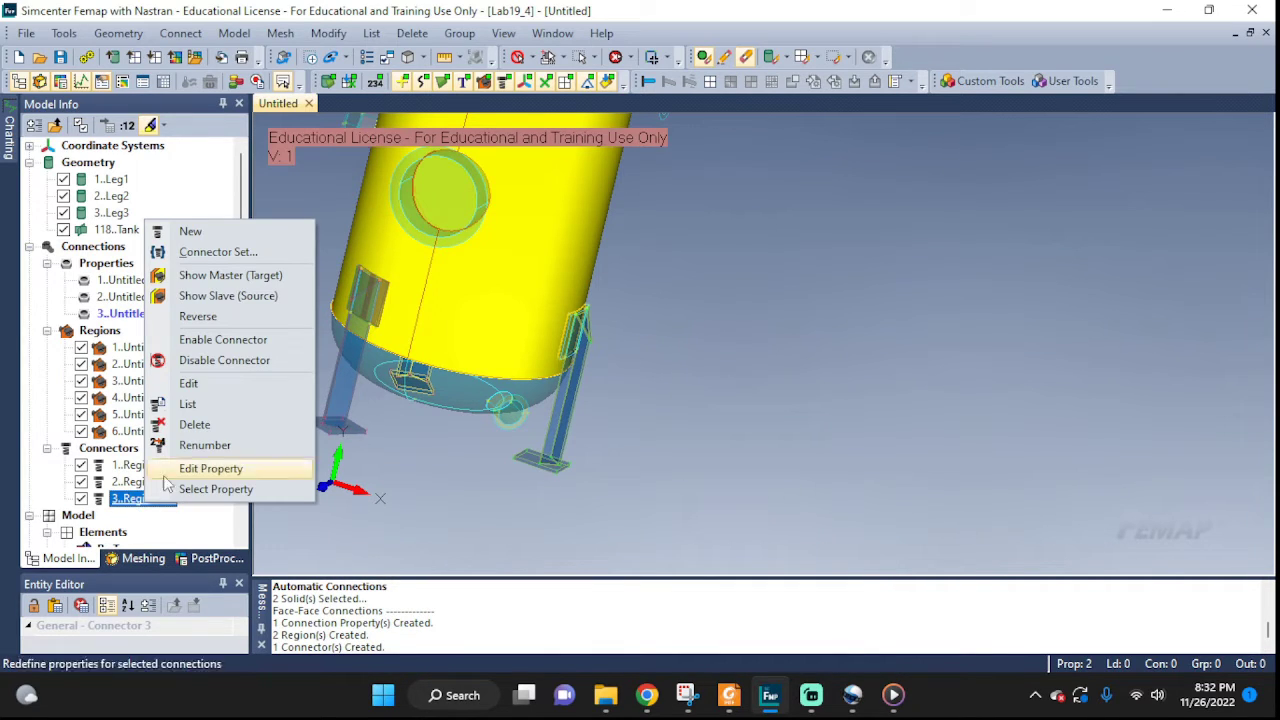
pyautogui.click(193, 389)
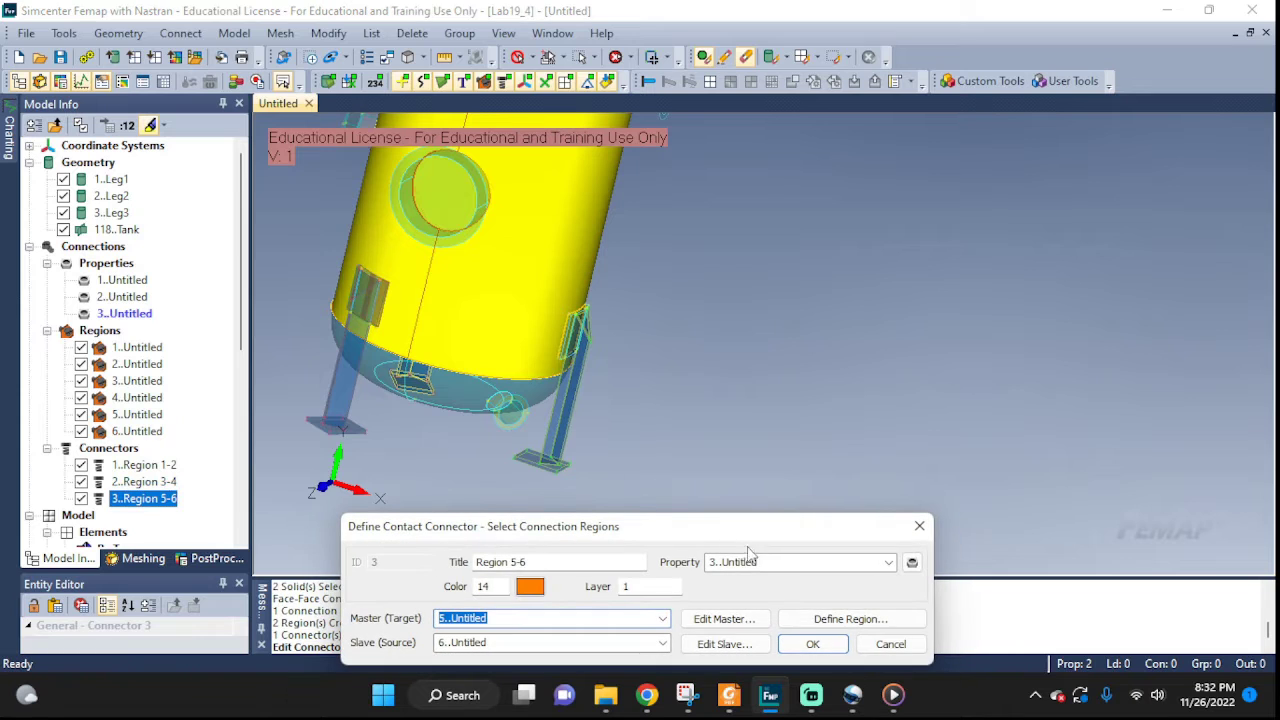
pyautogui.click(745, 618)
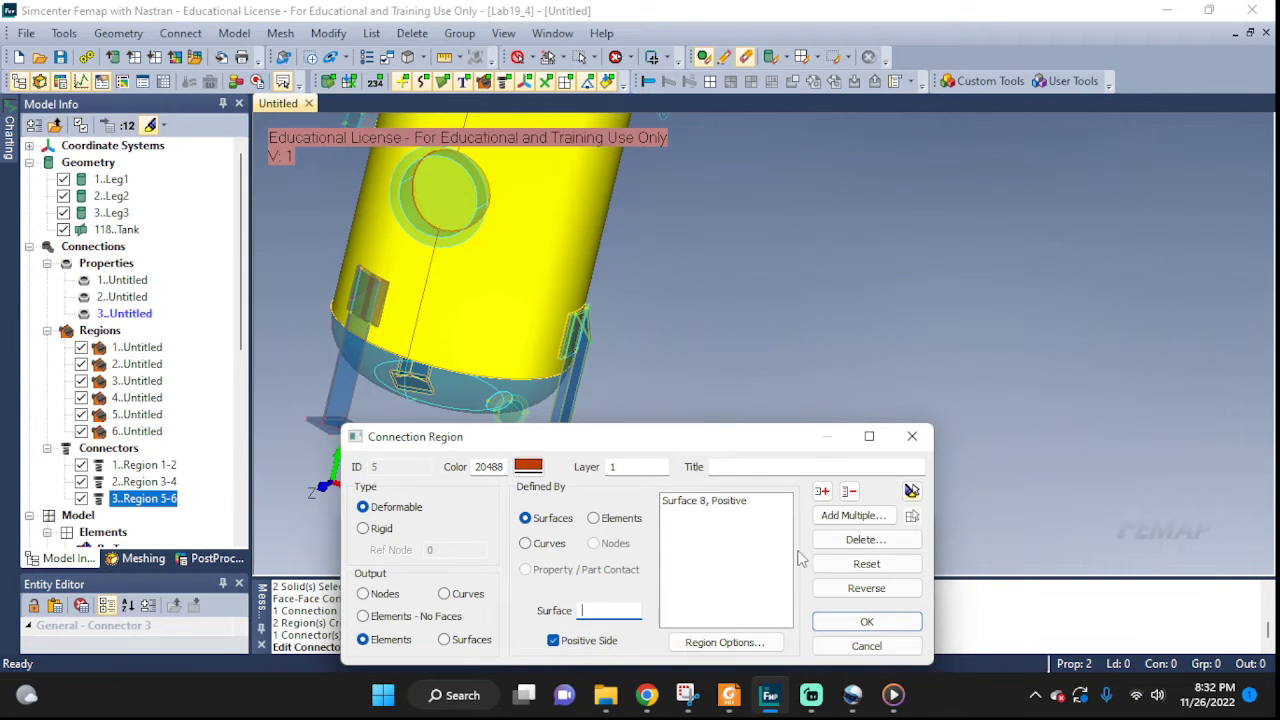
pyautogui.click(726, 506)
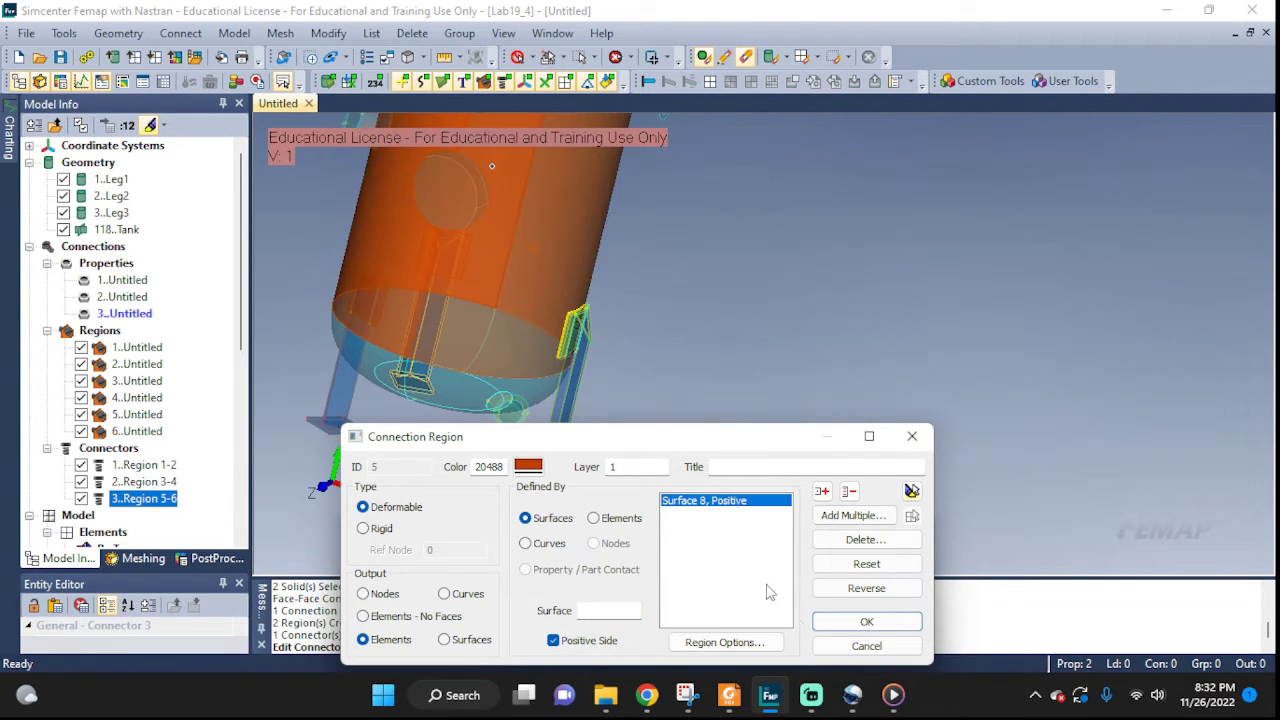
pyautogui.click(866, 621)
# Remove Surface 3071 from slave region 6, keeping only Surface 3093, and apply the connector
pyautogui.click(728, 644)
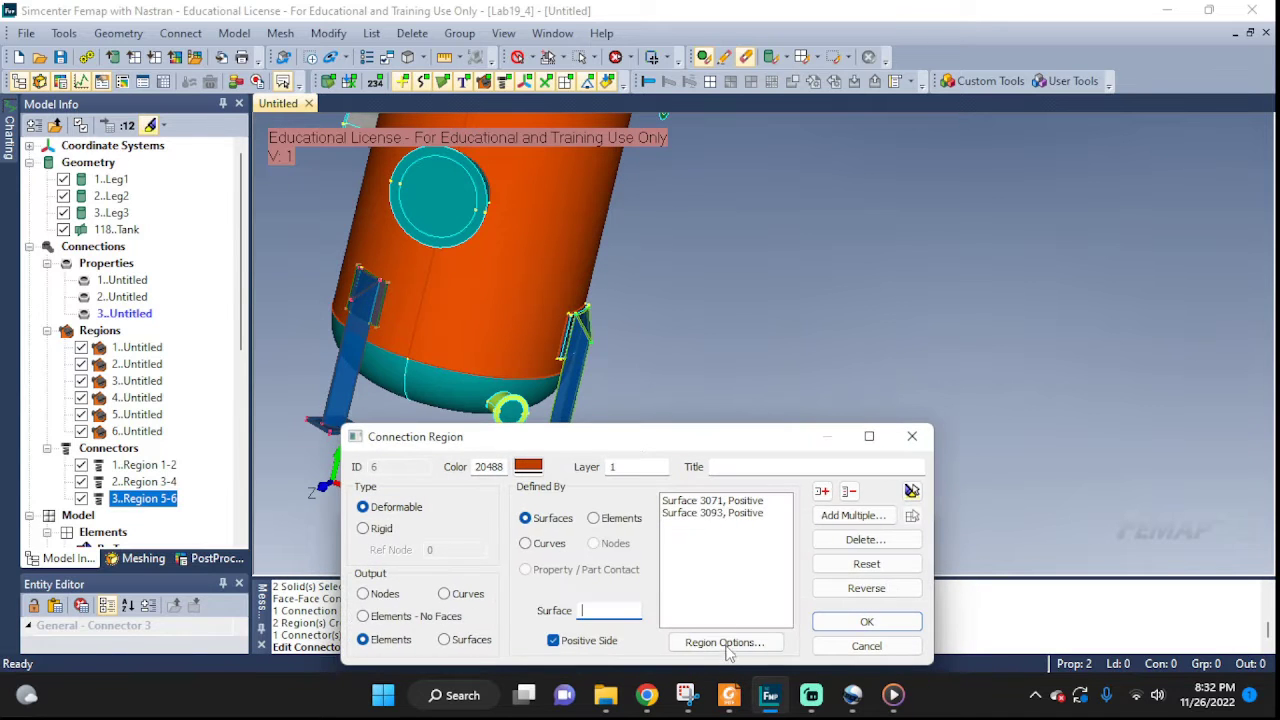
pyautogui.click(712, 501)
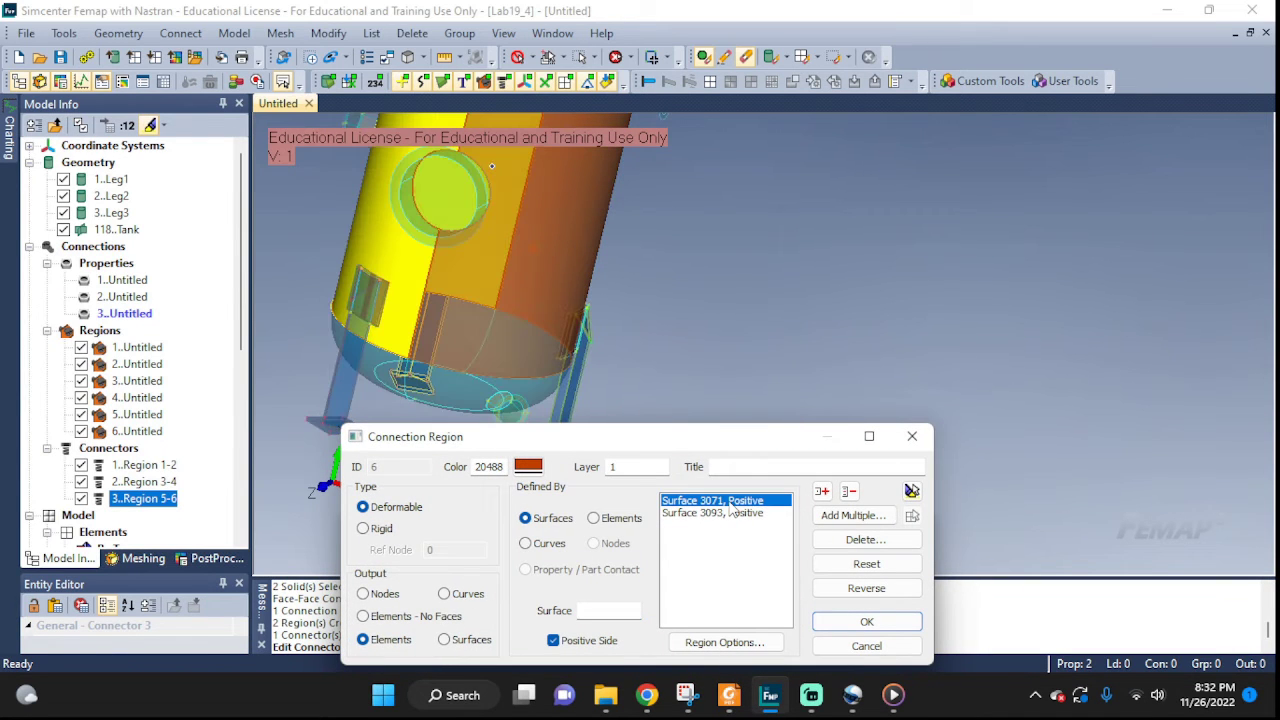
pyautogui.click(737, 513)
pyautogui.click(741, 502)
pyautogui.click(849, 491)
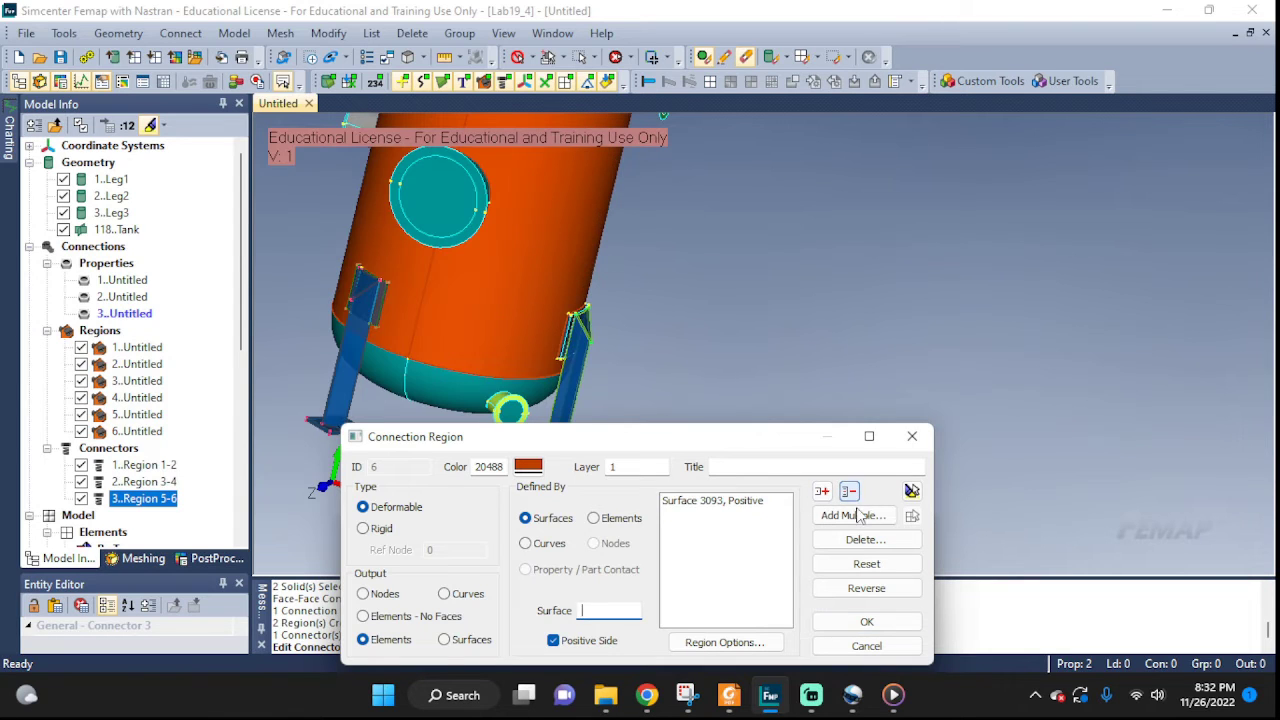
pyautogui.click(734, 502)
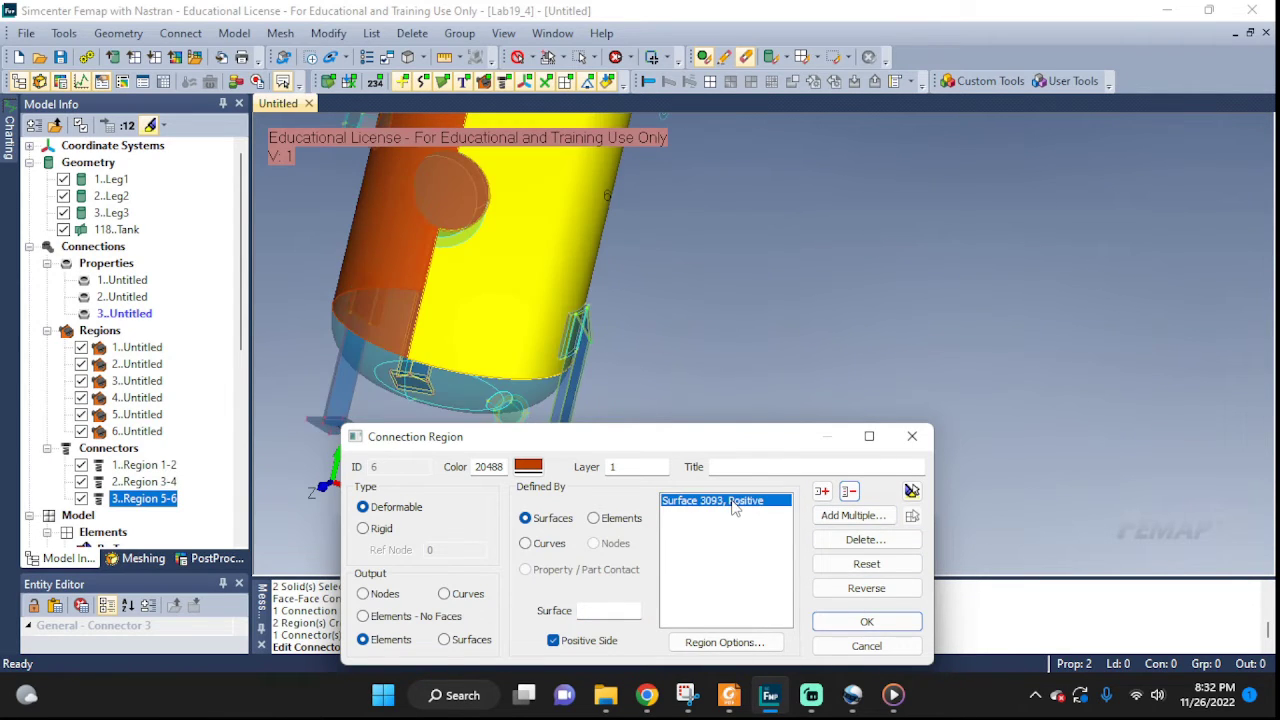
pyautogui.click(866, 621)
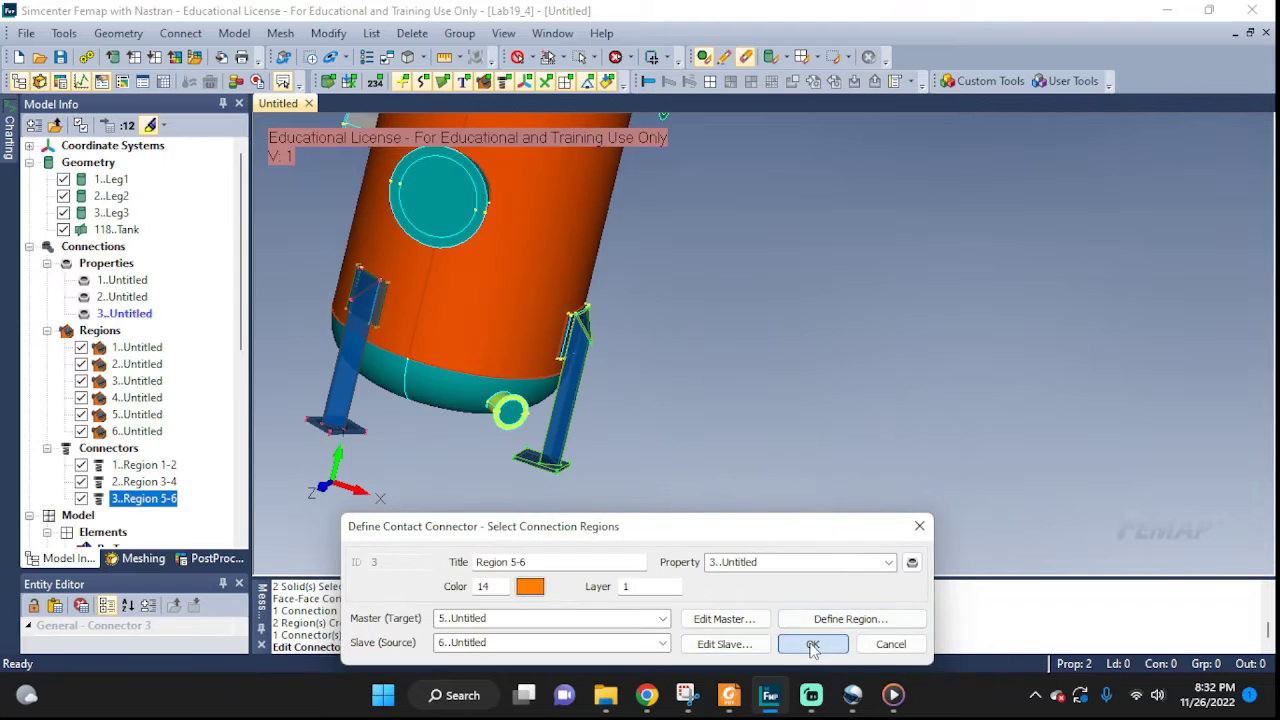
pyautogui.click(814, 643)
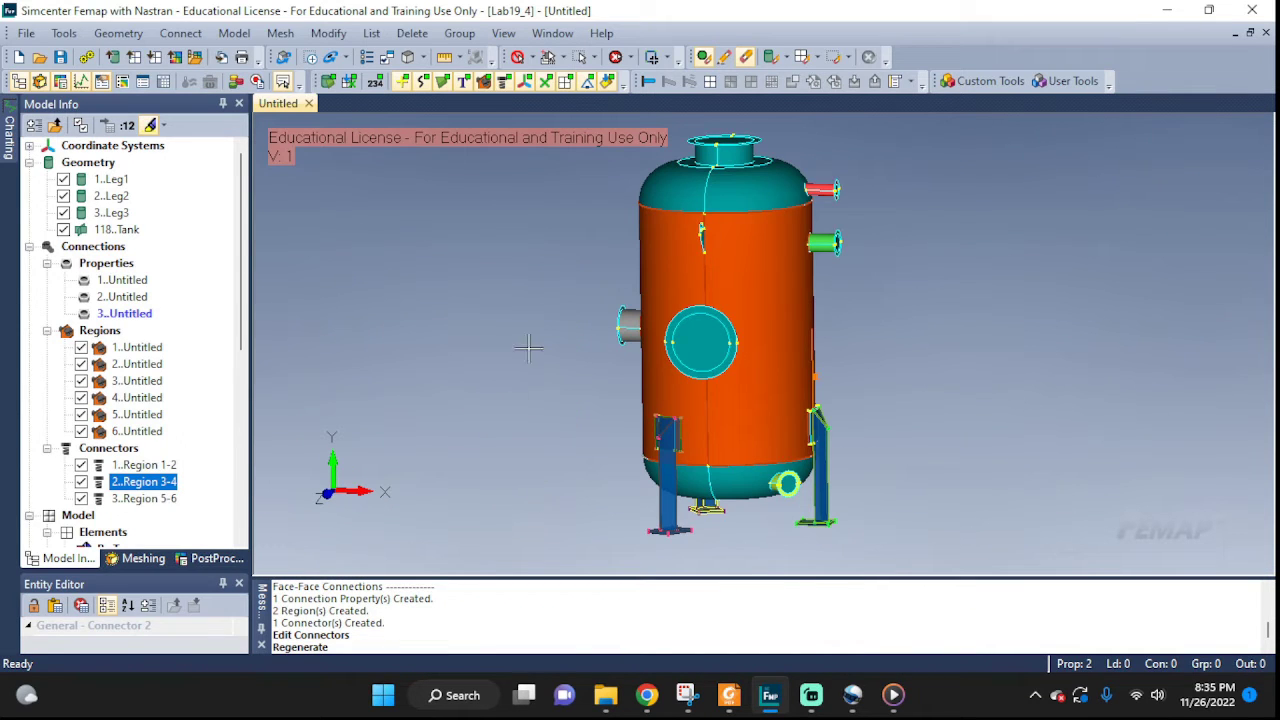
# Apply automatic tet mesh sizing of 0.0302412 to leg solids 1, 2 and 3
pyautogui.click(280, 33)
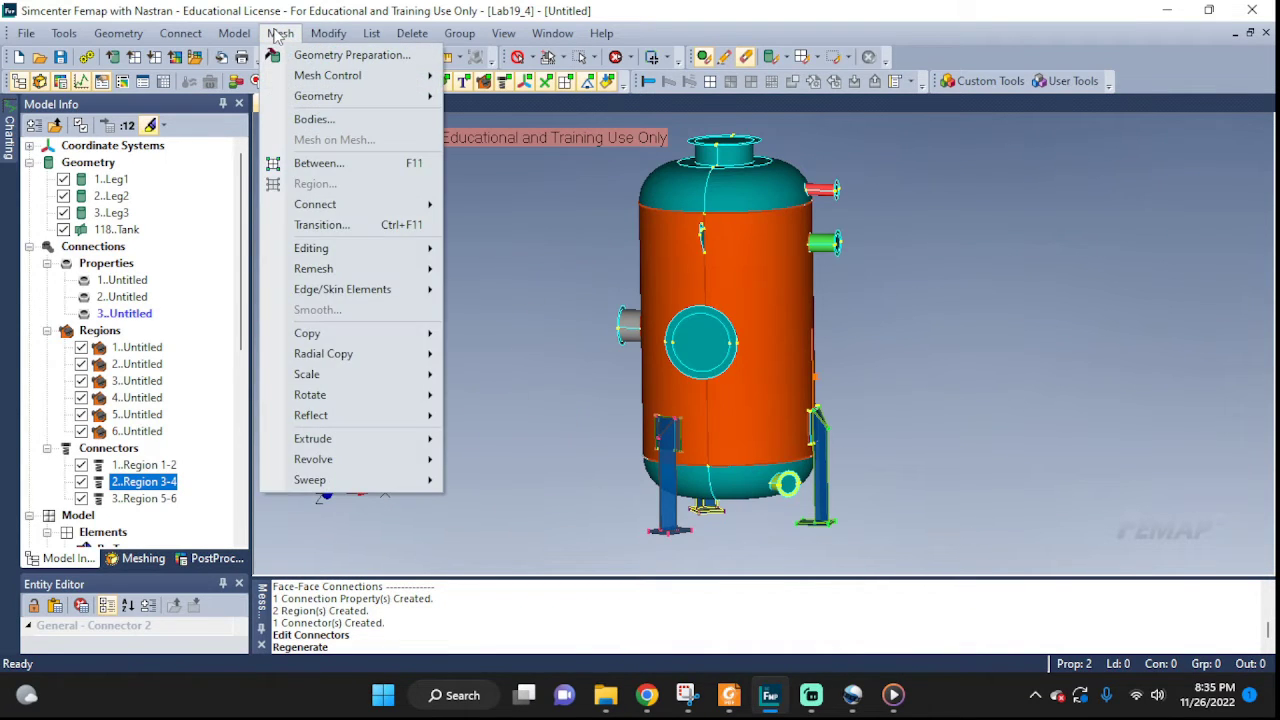
pyautogui.moveTo(330, 76)
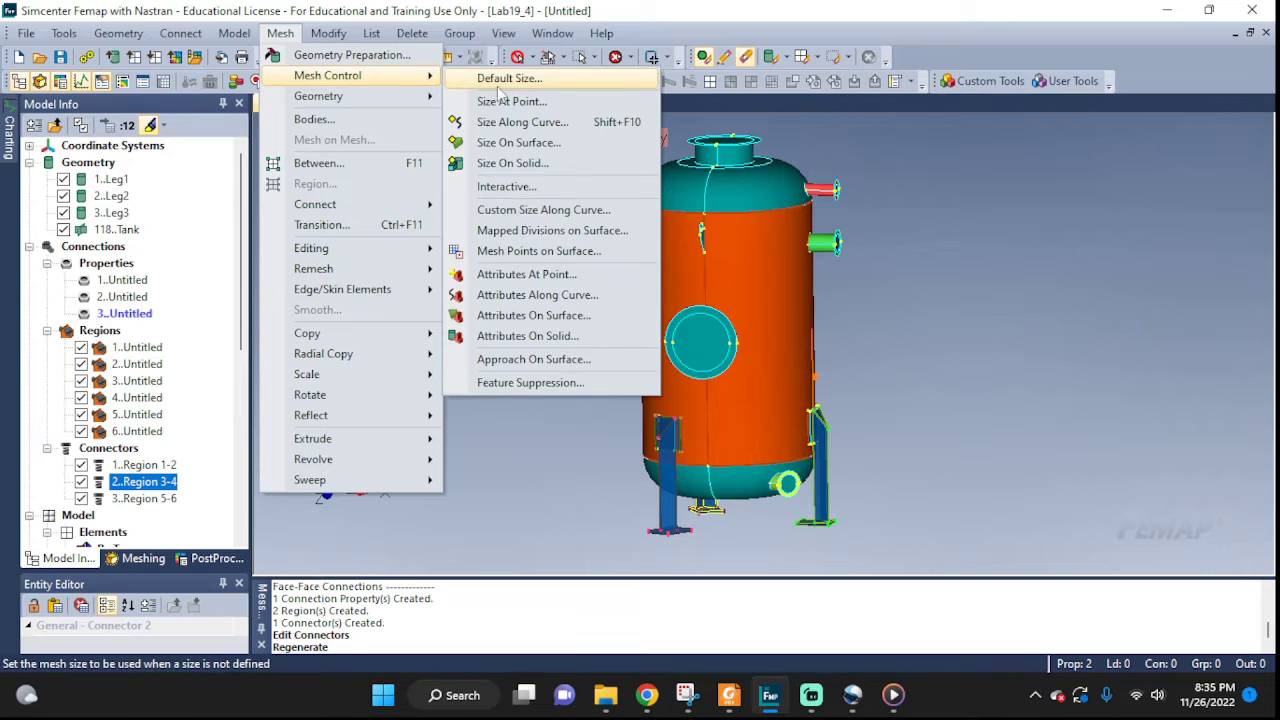
pyautogui.click(512, 163)
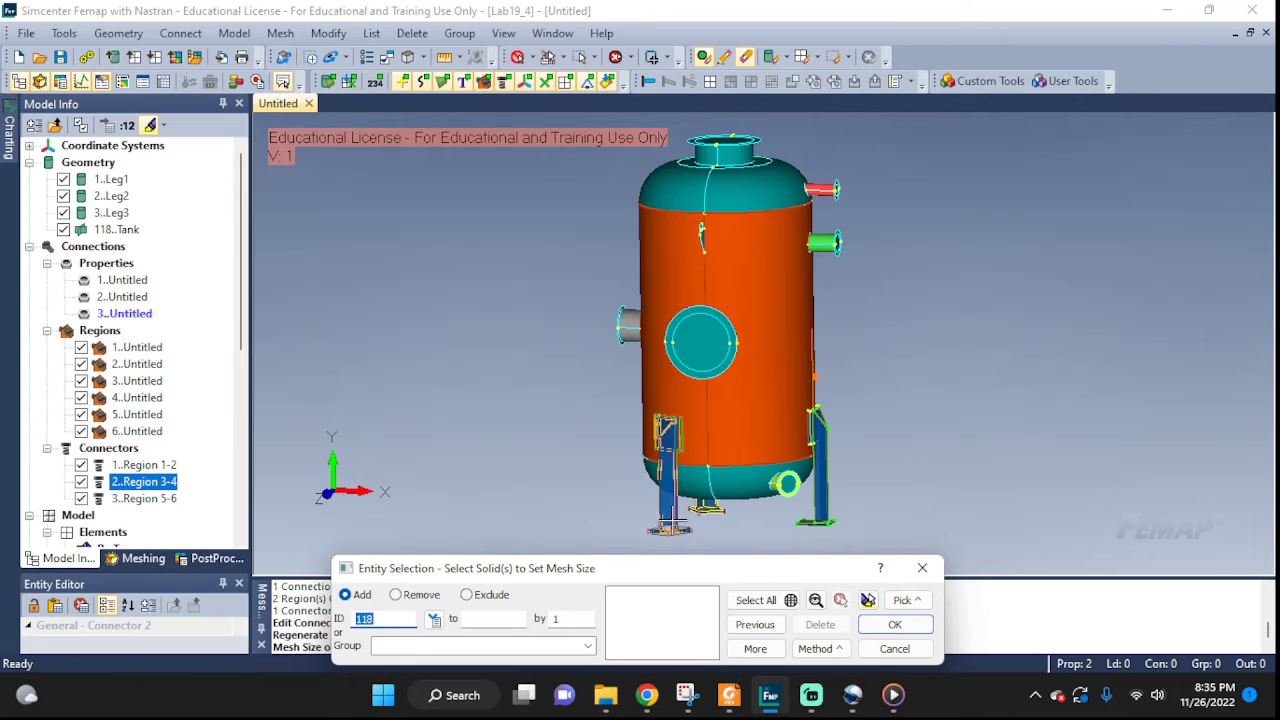
pyautogui.click(687, 532)
pyautogui.click(826, 520)
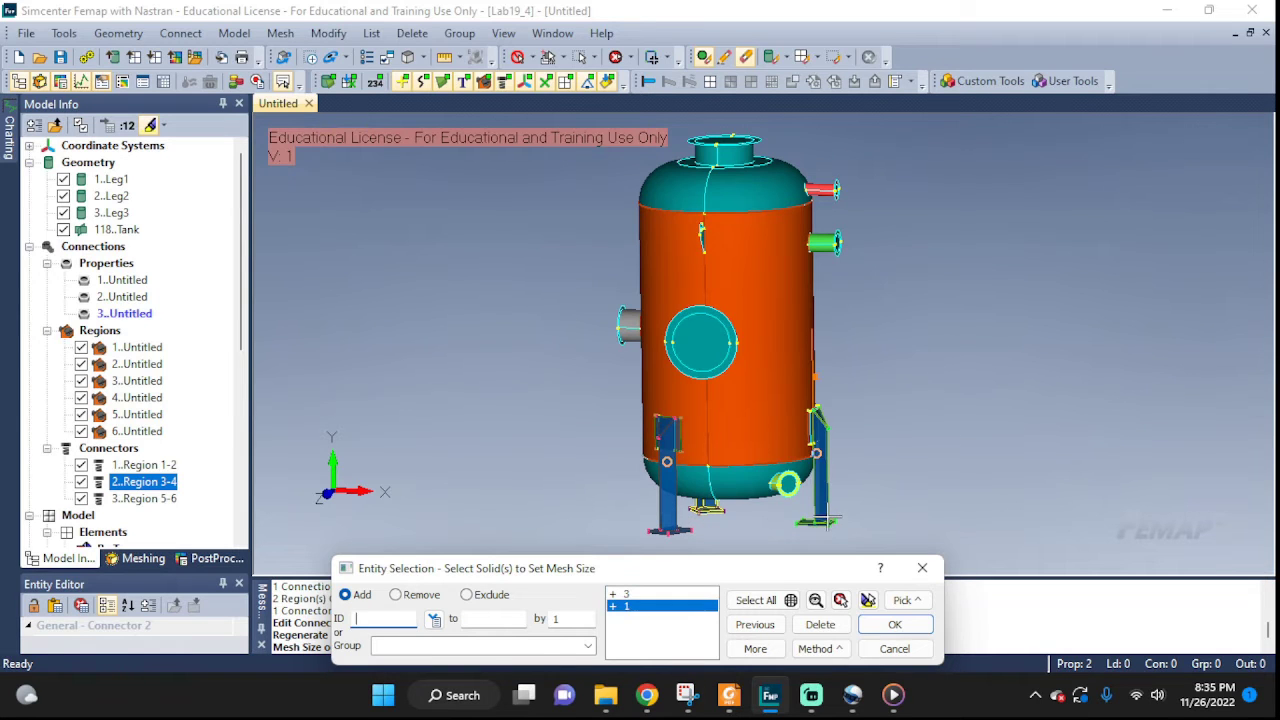
pyautogui.click(712, 505)
pyautogui.click(868, 625)
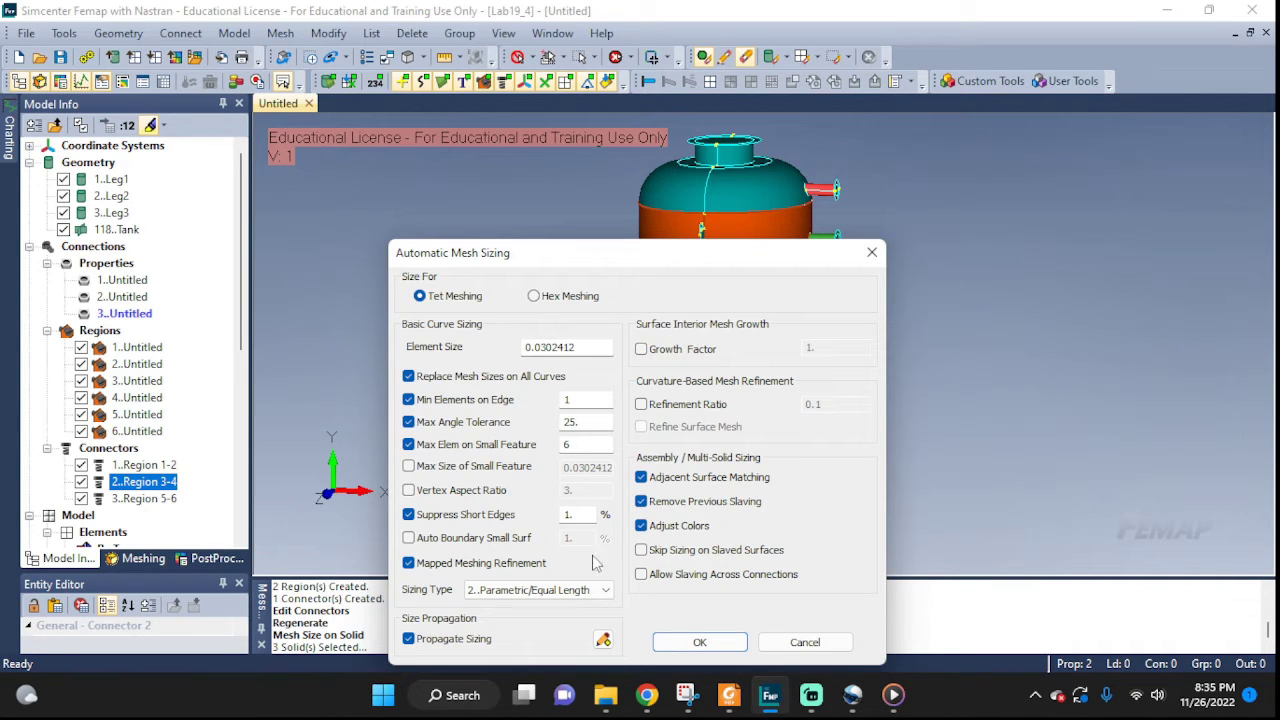
pyautogui.click(697, 641)
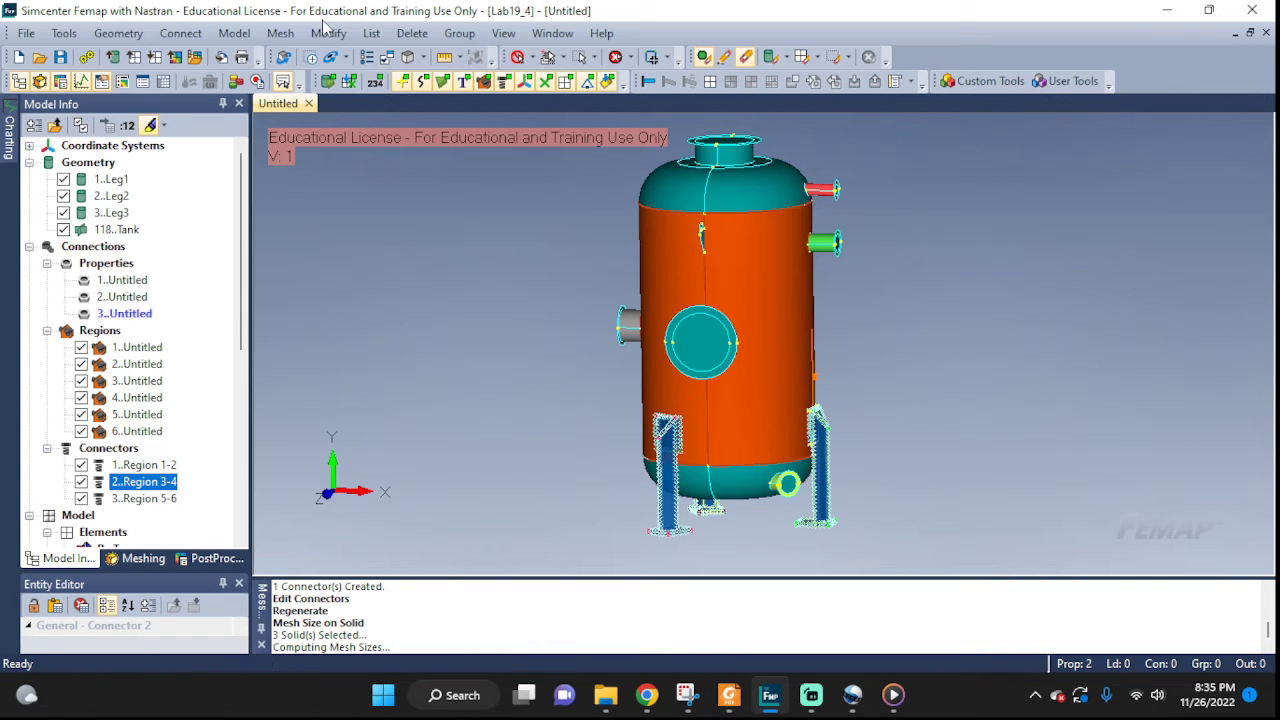
pyautogui.click(281, 33)
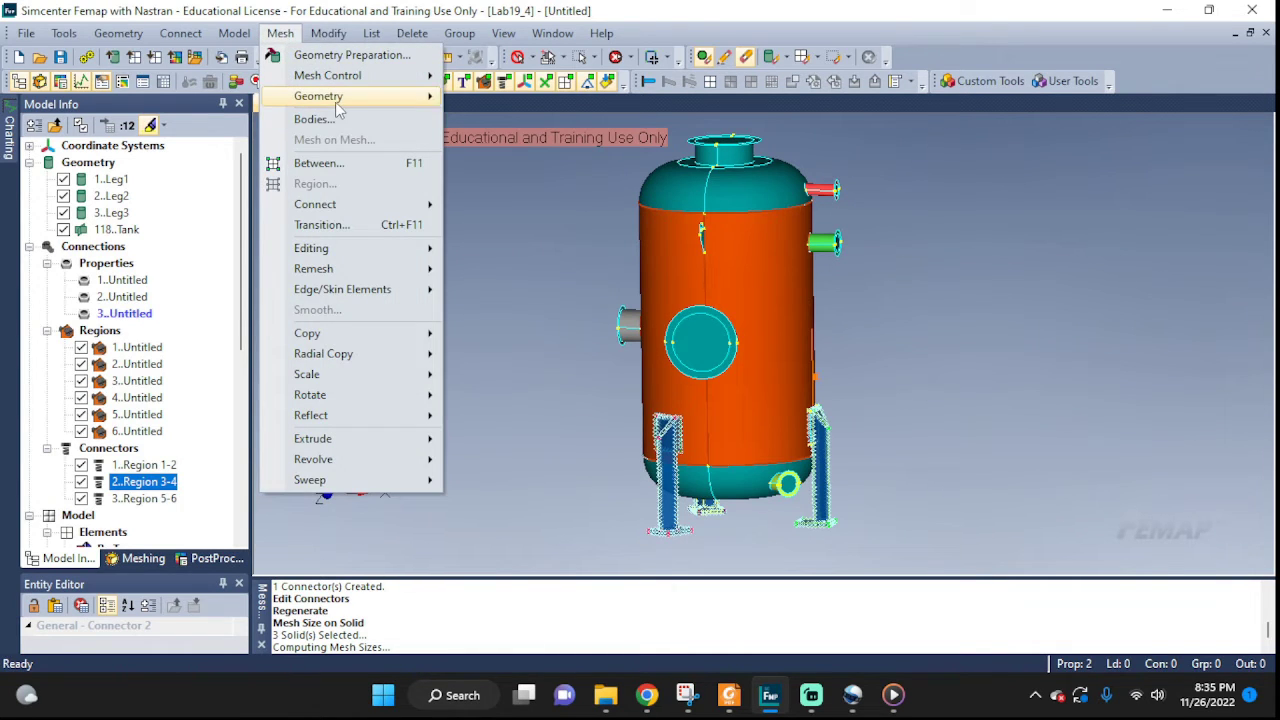
# Mesh the three leg solids with Tet Mesh Only, producing 4112 tetrahedral elements
pyautogui.moveTo(337, 104)
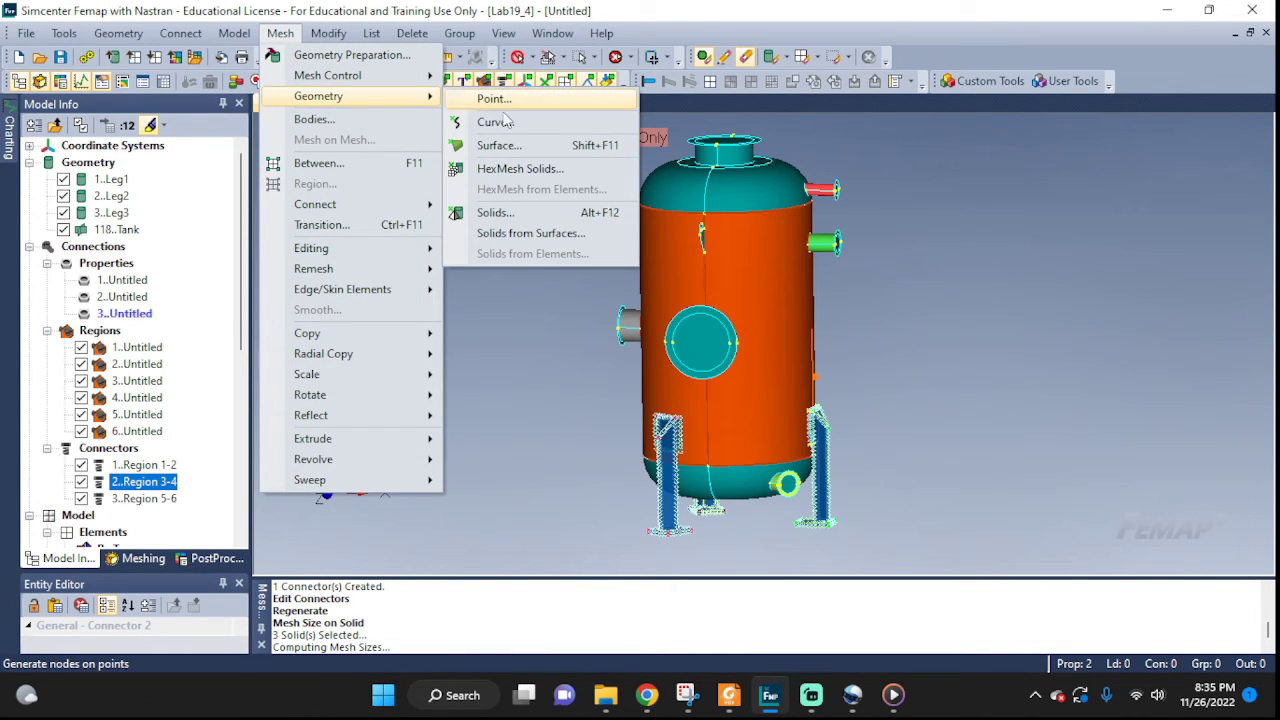
pyautogui.click(527, 213)
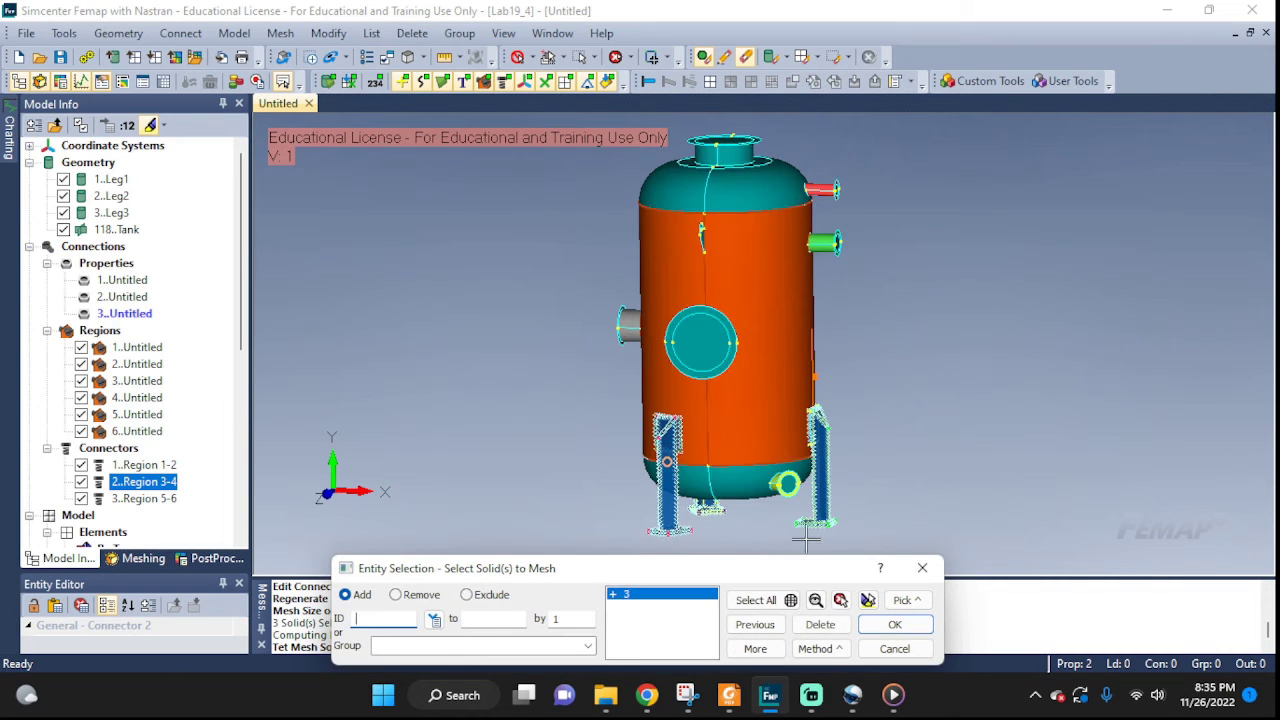
pyautogui.click(816, 453)
pyautogui.click(703, 440)
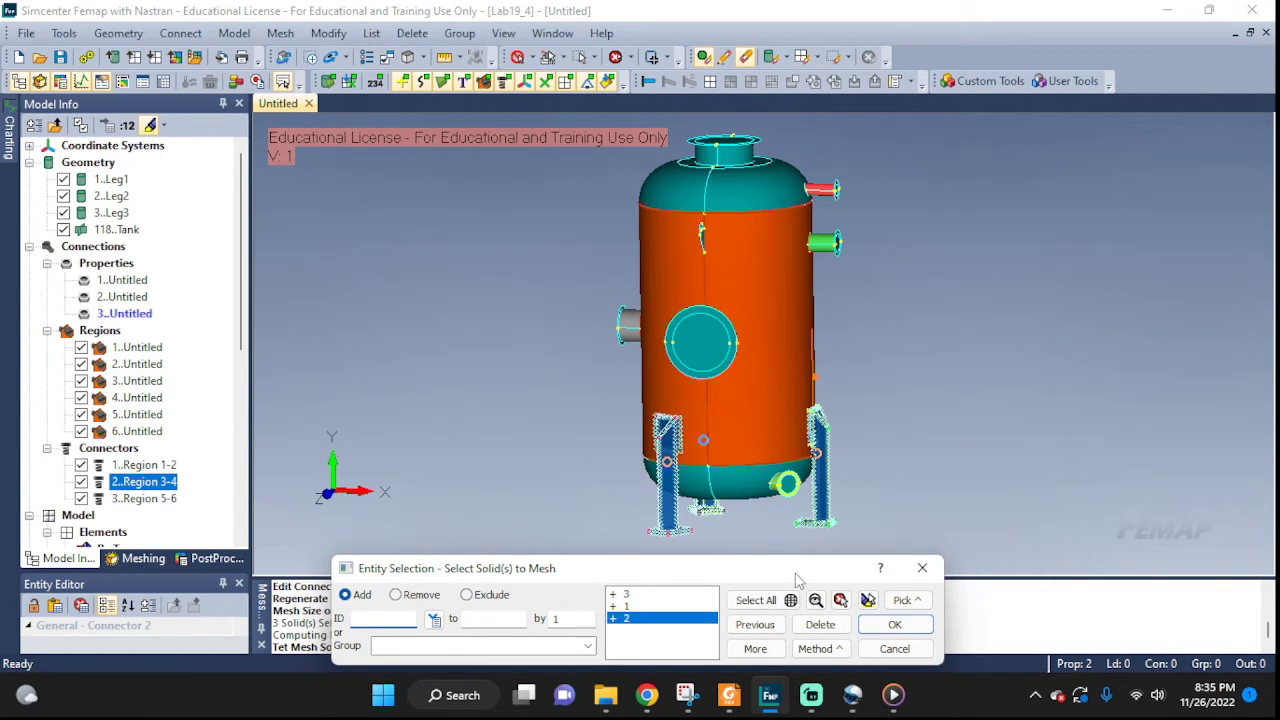
pyautogui.click(902, 628)
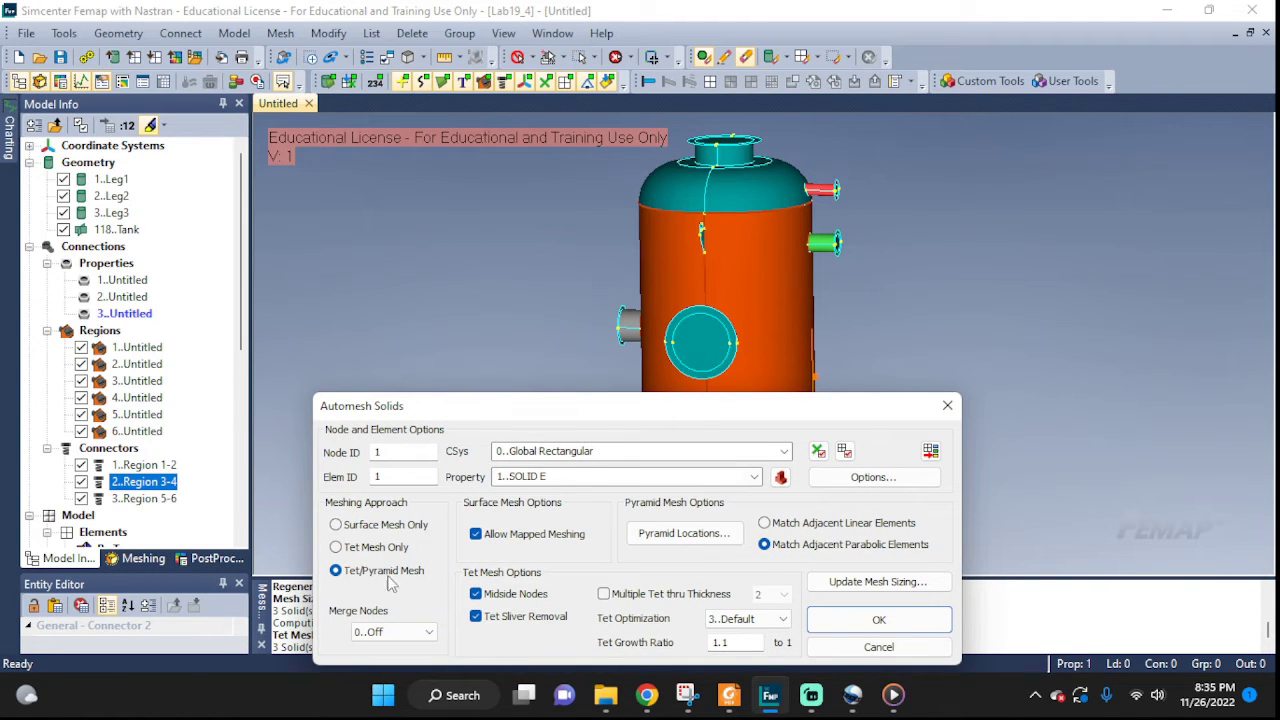
pyautogui.click(337, 548)
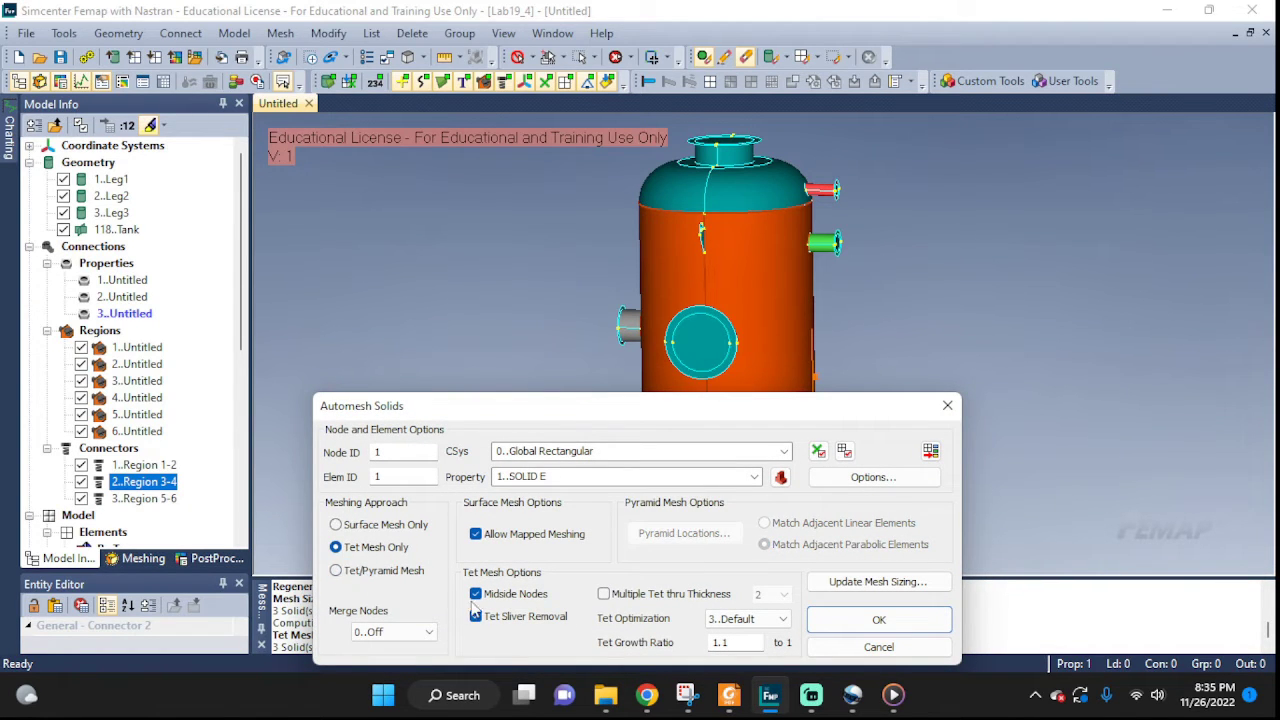
pyautogui.click(878, 620)
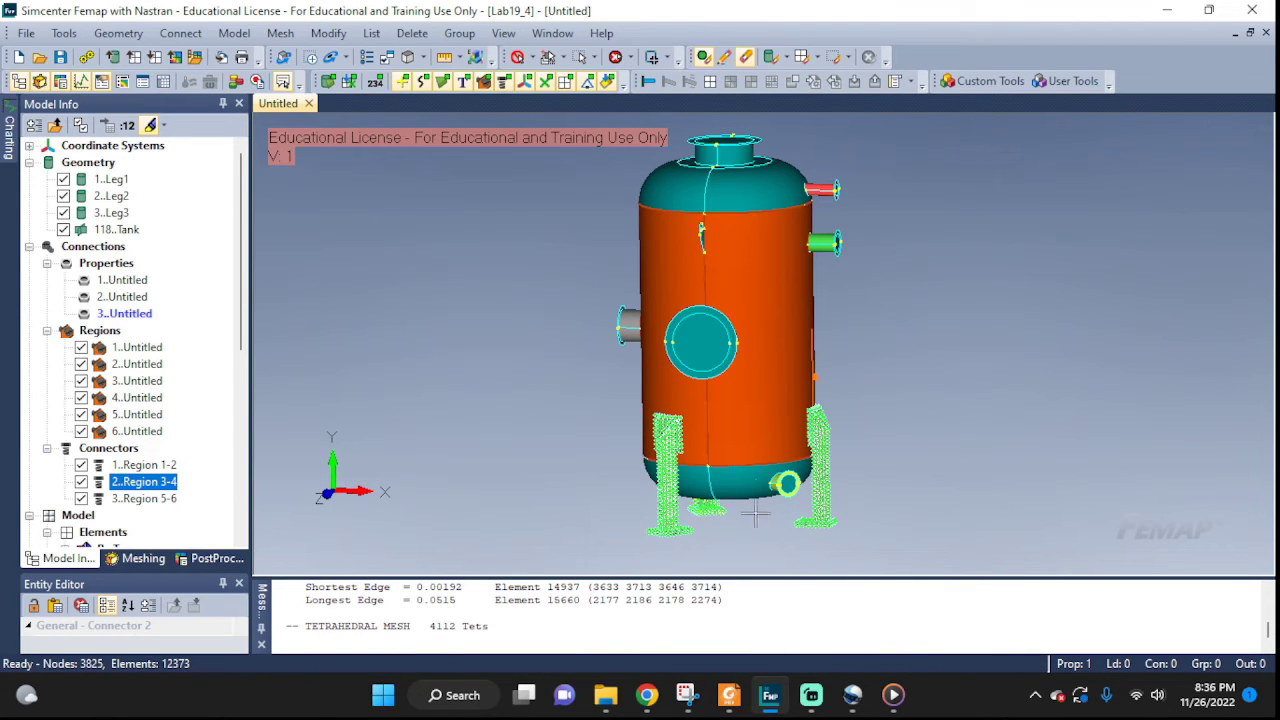
pyautogui.moveTo(755, 515); pyautogui.dragTo(816, 346, button='middle')
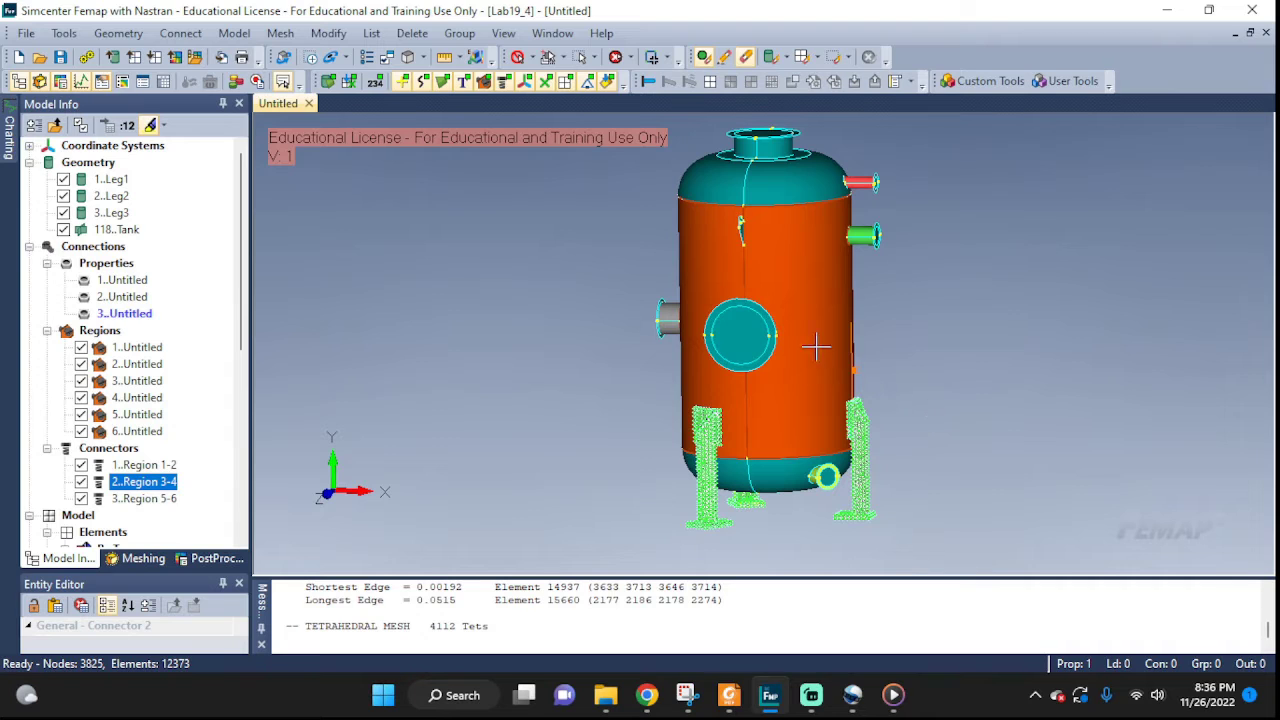
# Start surface mesh sizing with the legs and existing meshes hidden from the display
pyautogui.click(280, 33)
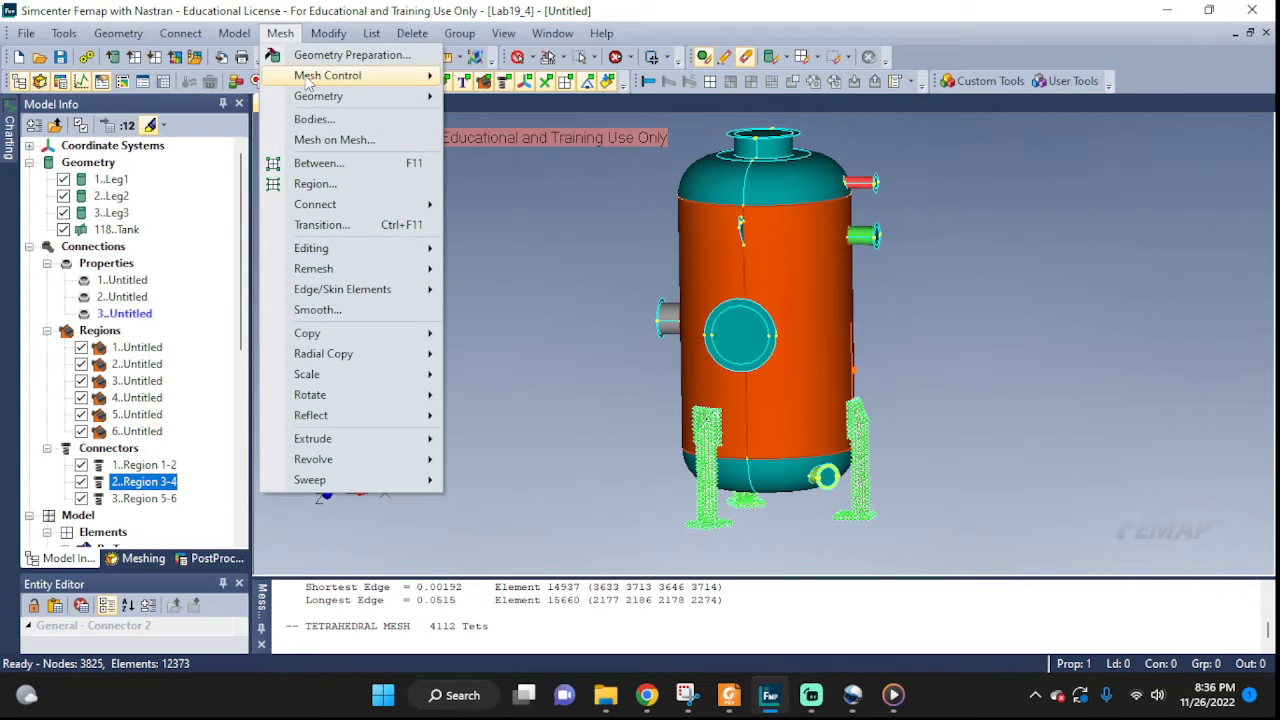
pyautogui.moveTo(306, 82)
pyautogui.click(490, 137)
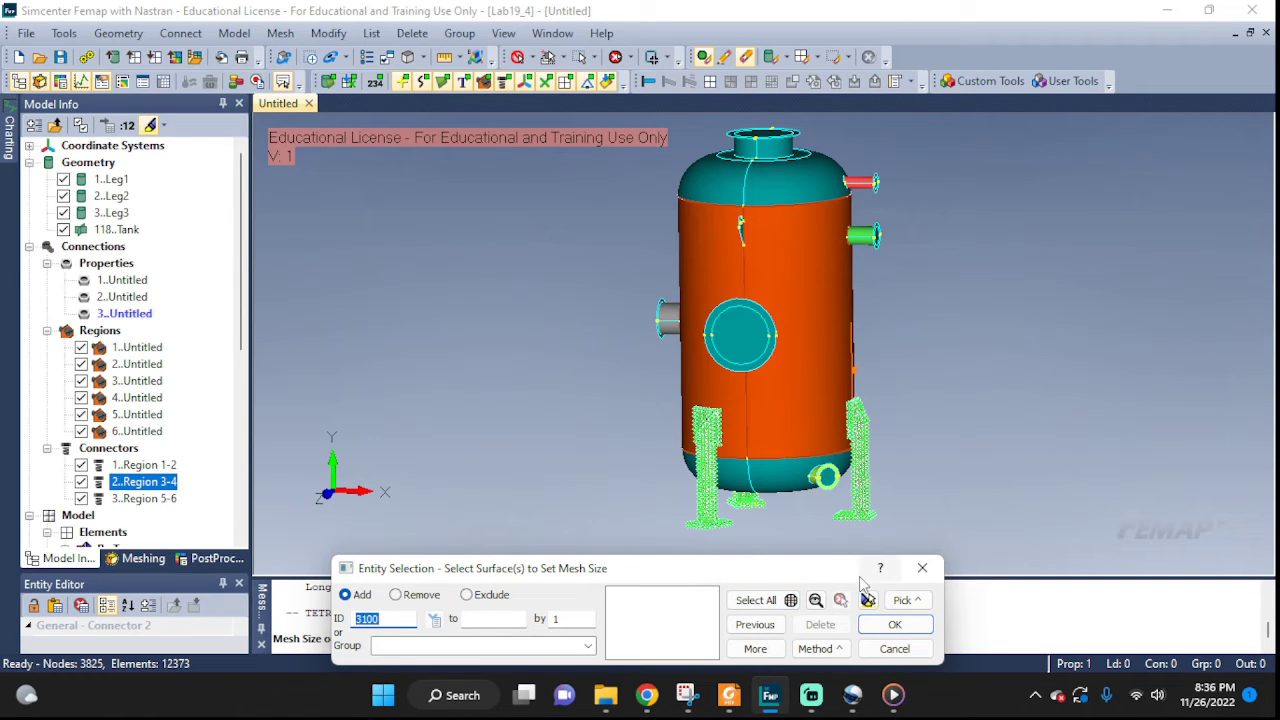
pyautogui.click(63, 196)
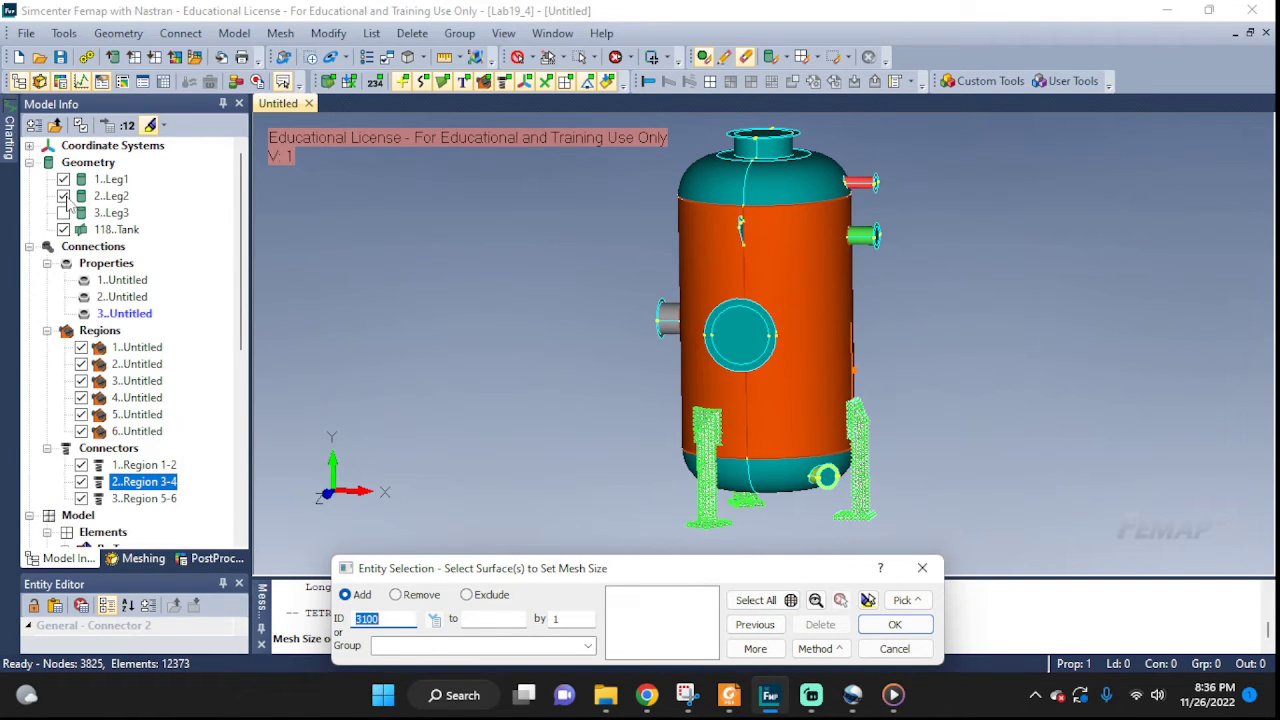
pyautogui.click(63, 180)
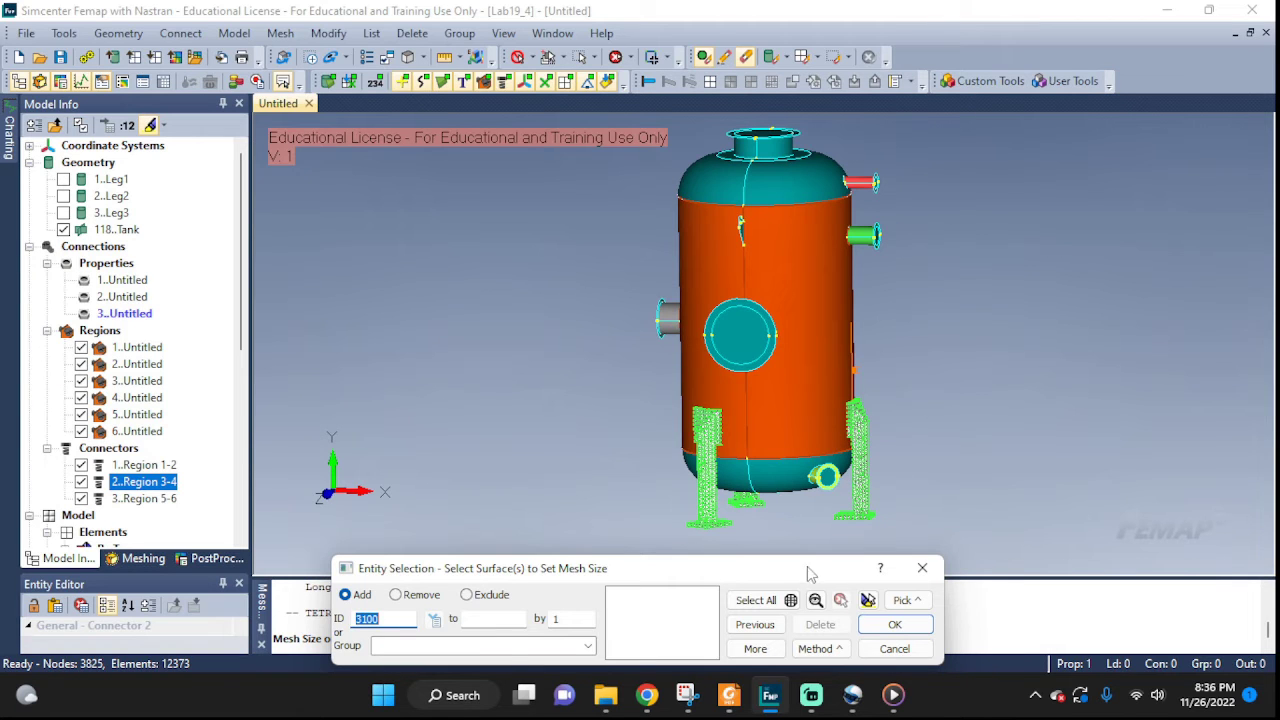
pyautogui.moveTo(973, 447); pyautogui.dragTo(1005, 360, button='middle')
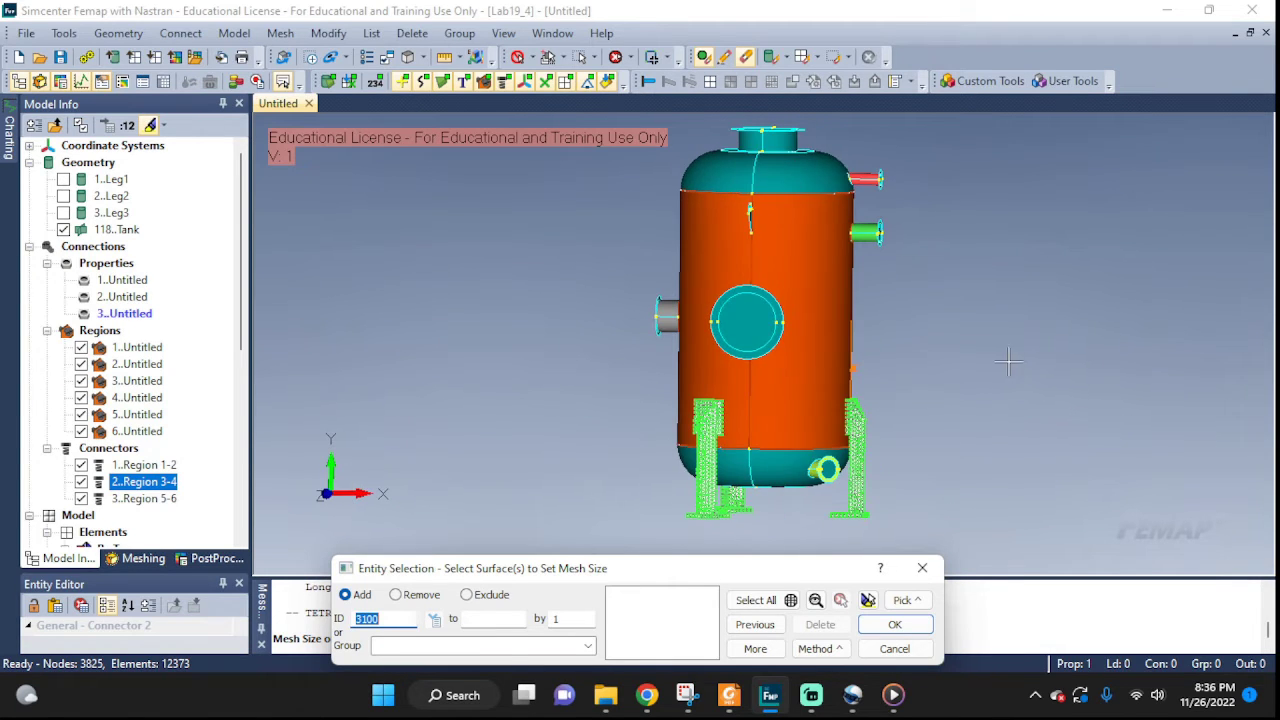
pyautogui.click(352, 82)
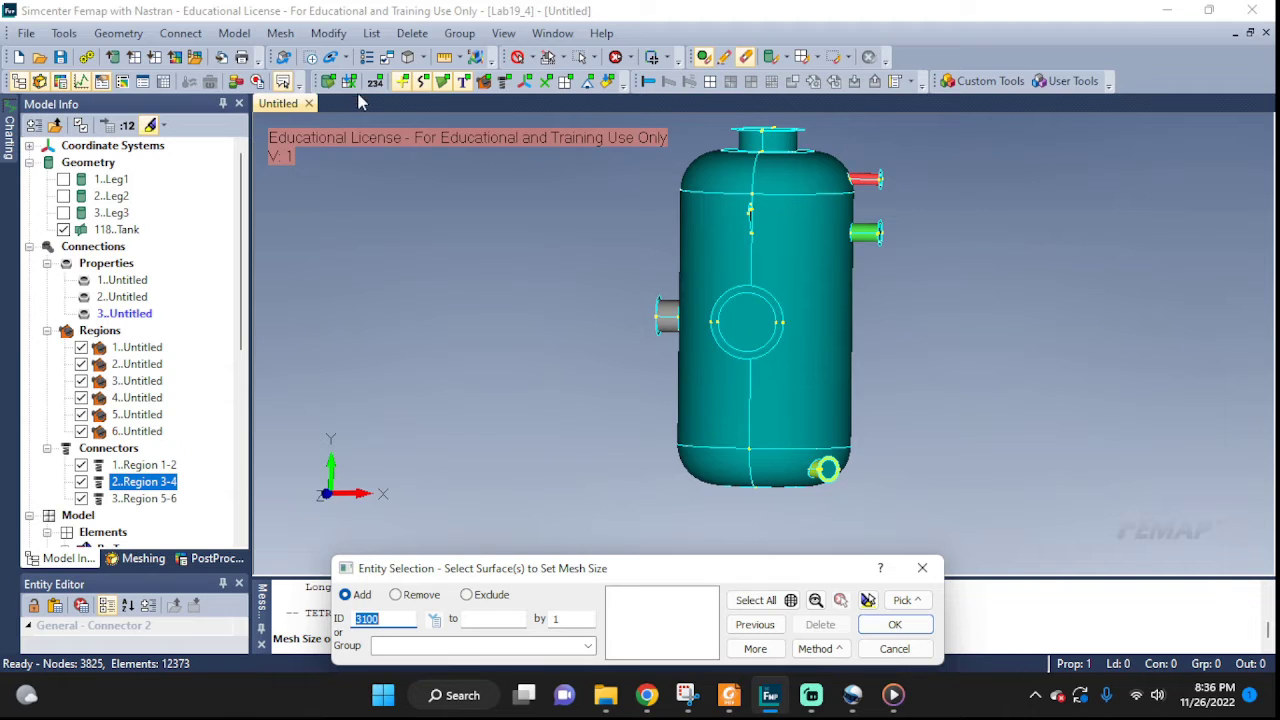
# Box-select the tank's 38 surfaces and apply automatic mesh sizing of 0.0682663
pyautogui.click(912, 600)
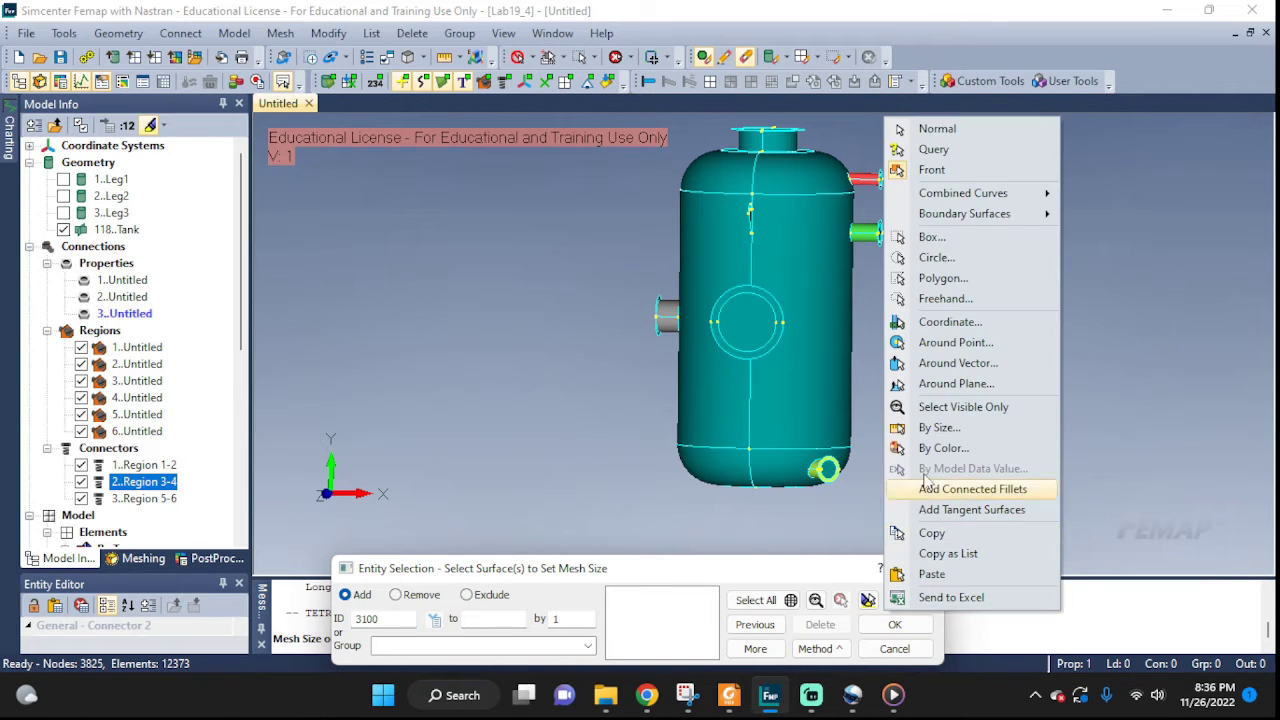
pyautogui.click(895, 236)
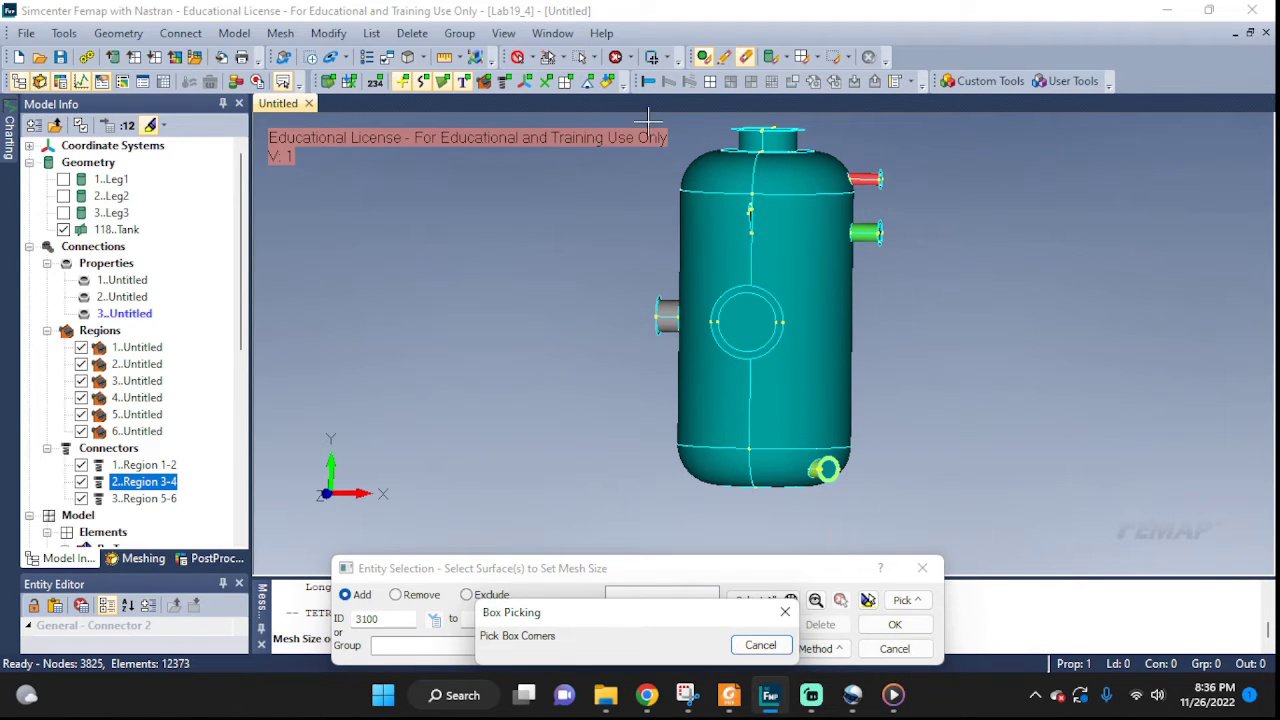
pyautogui.moveTo(912, 495); pyautogui.dragTo(913, 491)
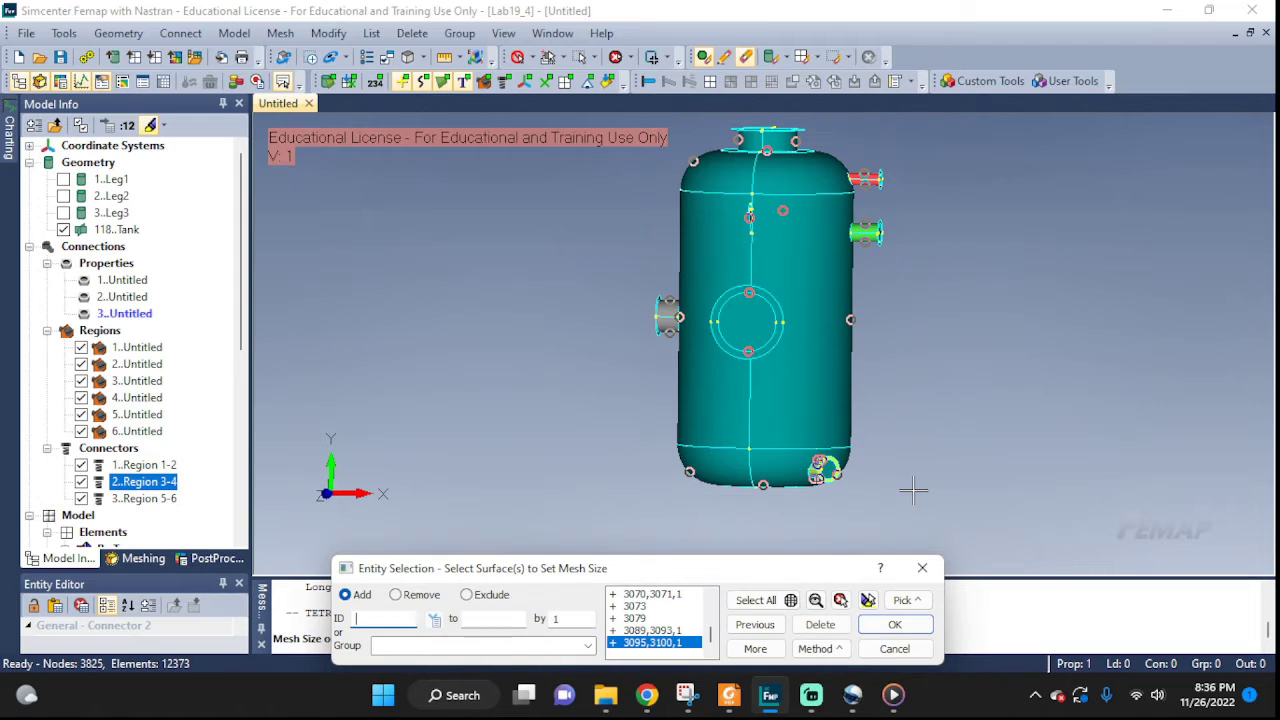
pyautogui.click(895, 625)
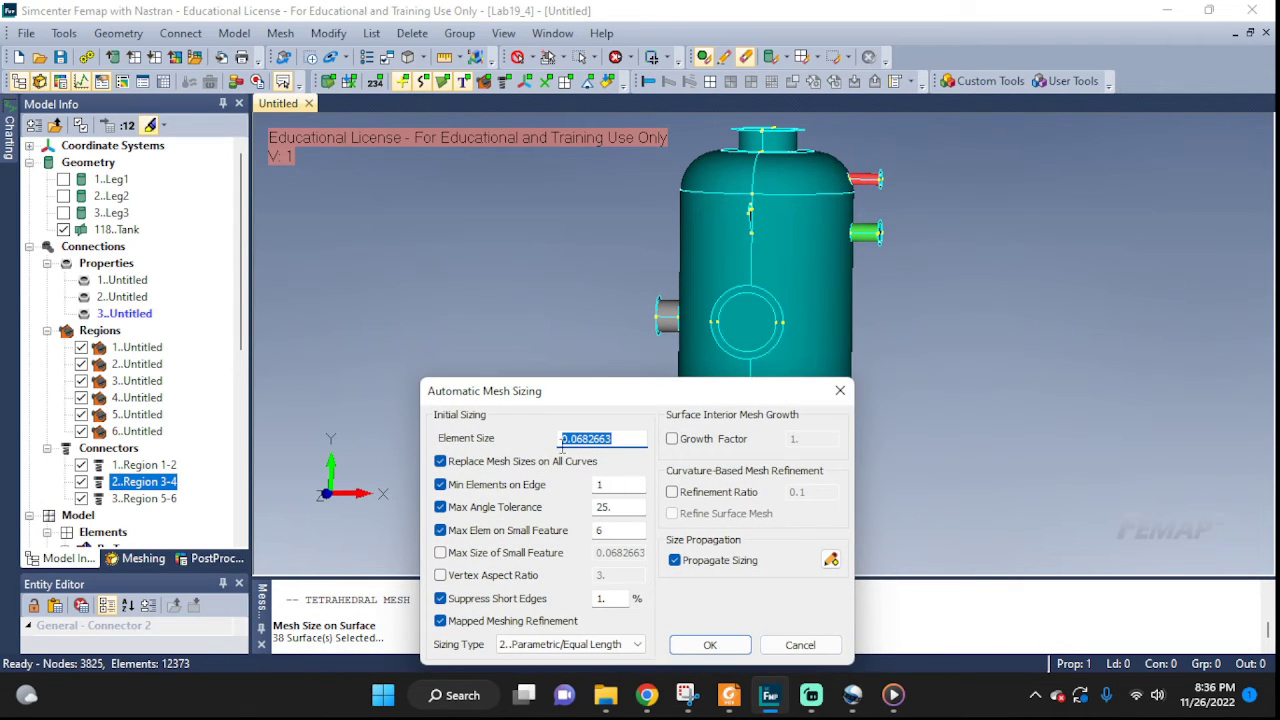
pyautogui.click(709, 645)
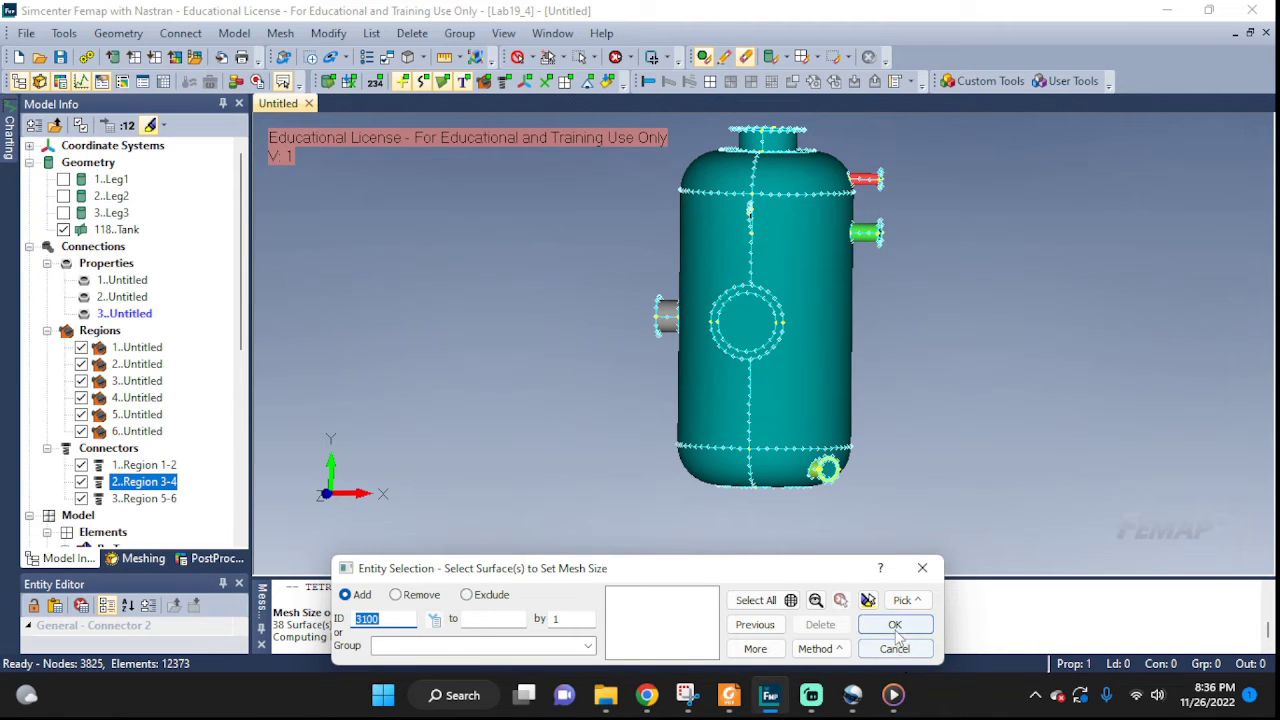
pyautogui.click(895, 628)
# Start surface meshing, trying then clearing a select-all surface pick
pyautogui.click(897, 652)
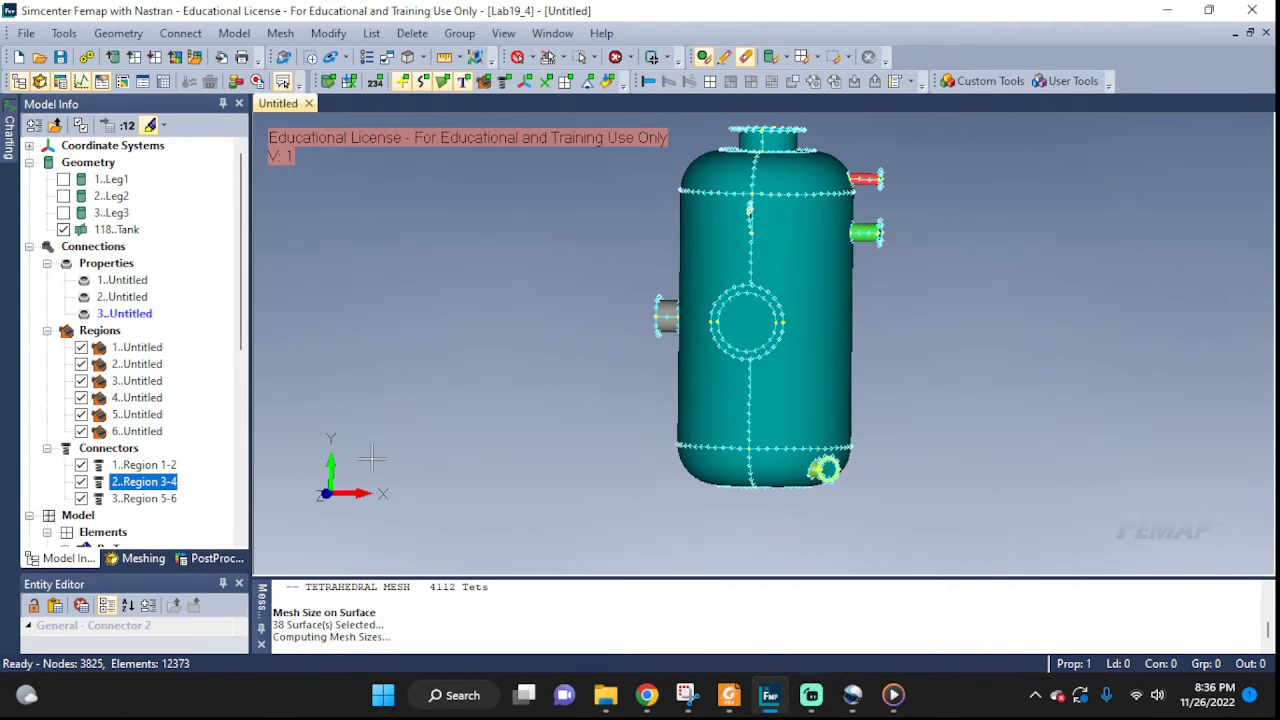
pyautogui.click(270, 35)
pyautogui.moveTo(330, 96)
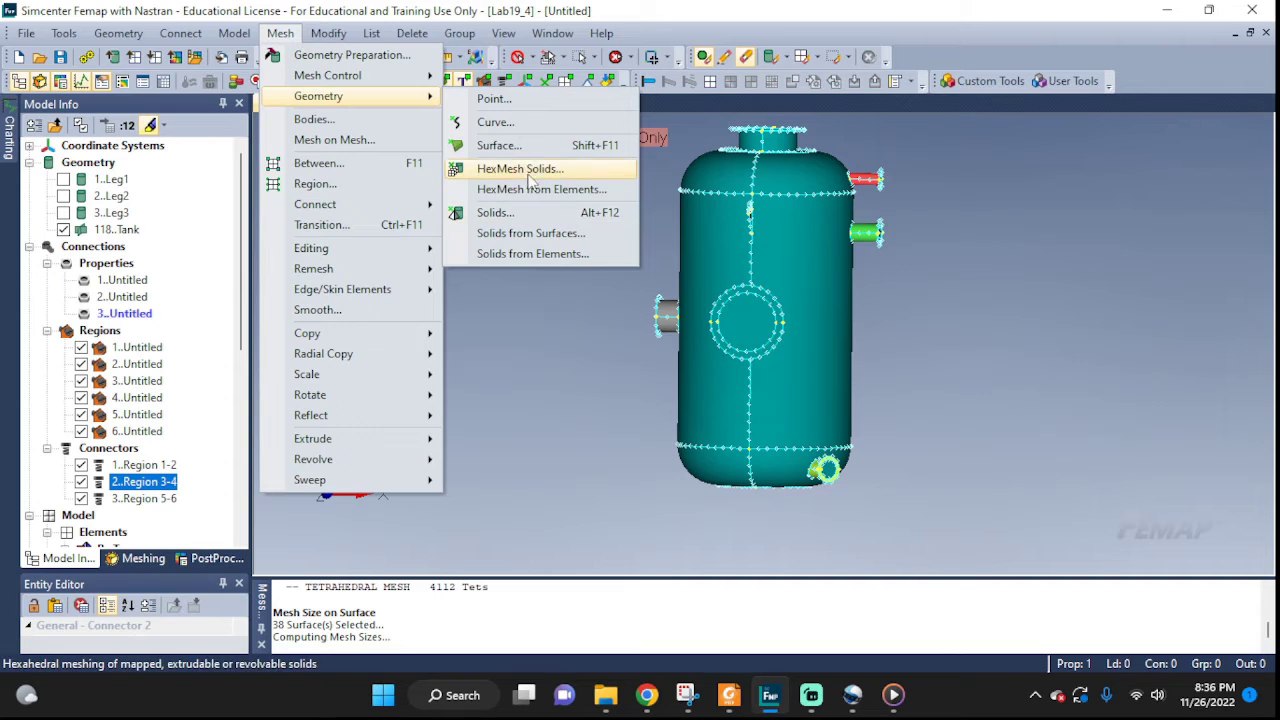
pyautogui.click(492, 146)
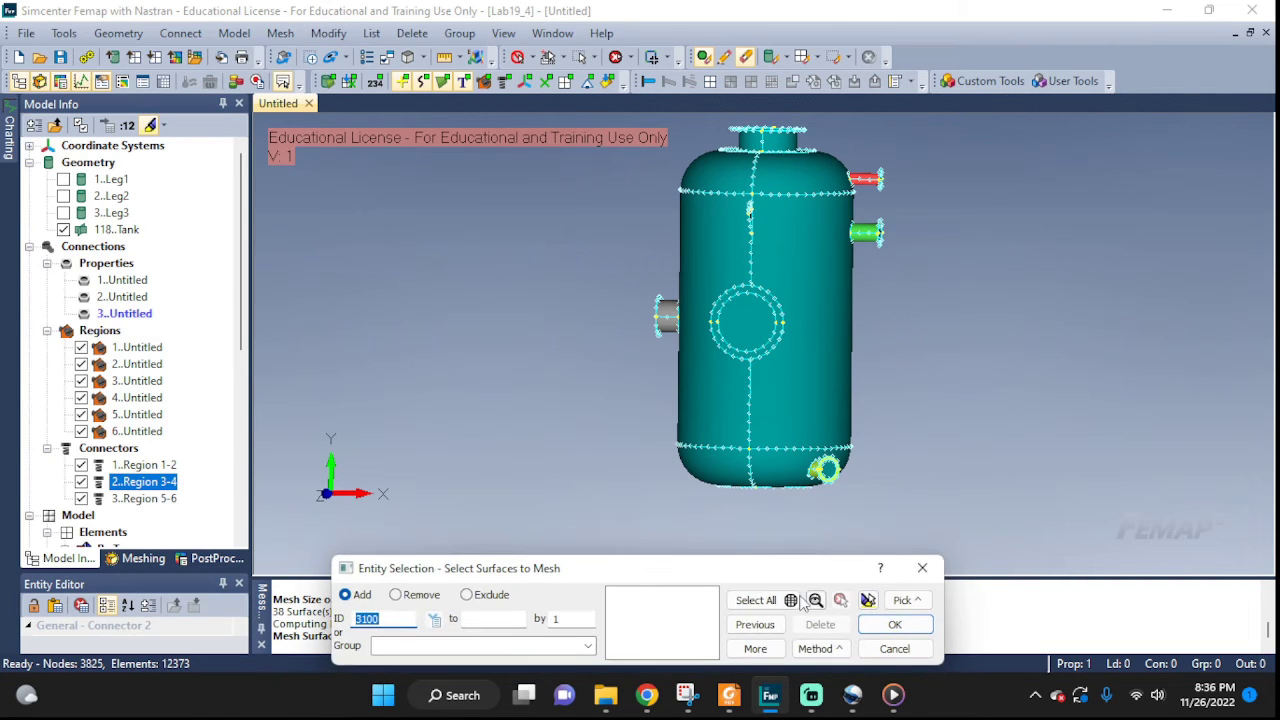
pyautogui.click(756, 601)
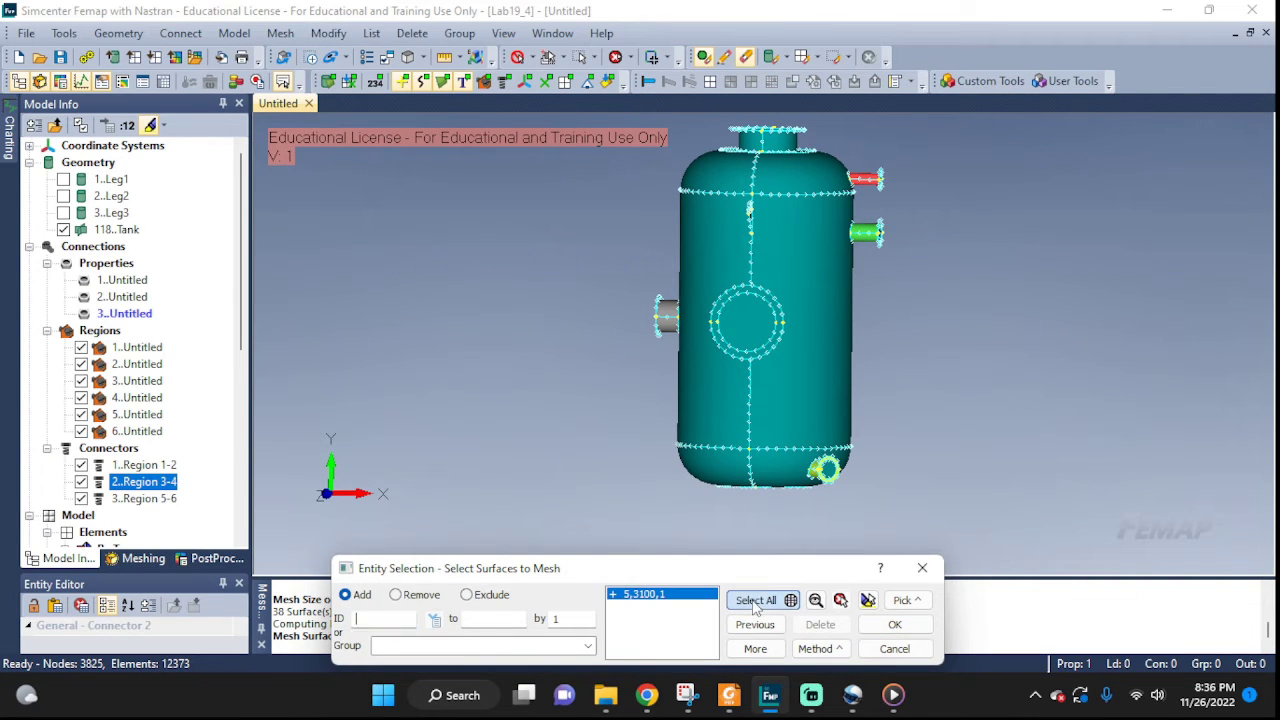
pyautogui.click(867, 602)
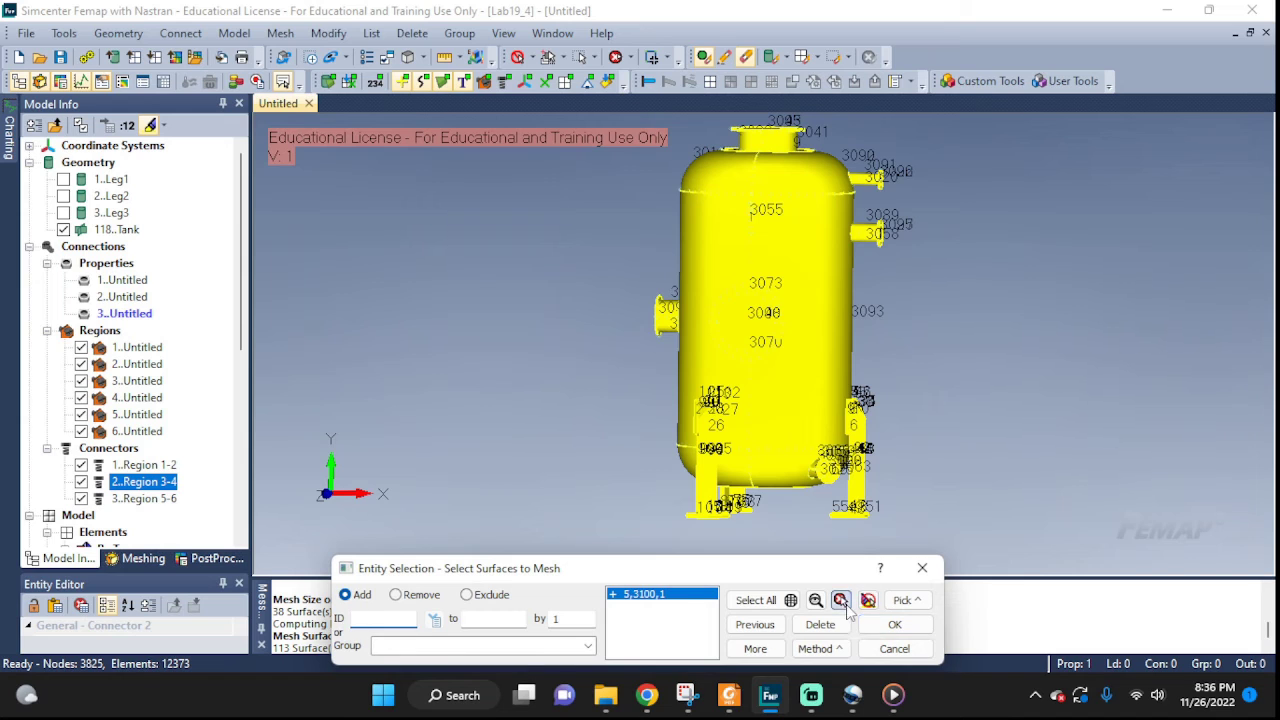
pyautogui.click(843, 601)
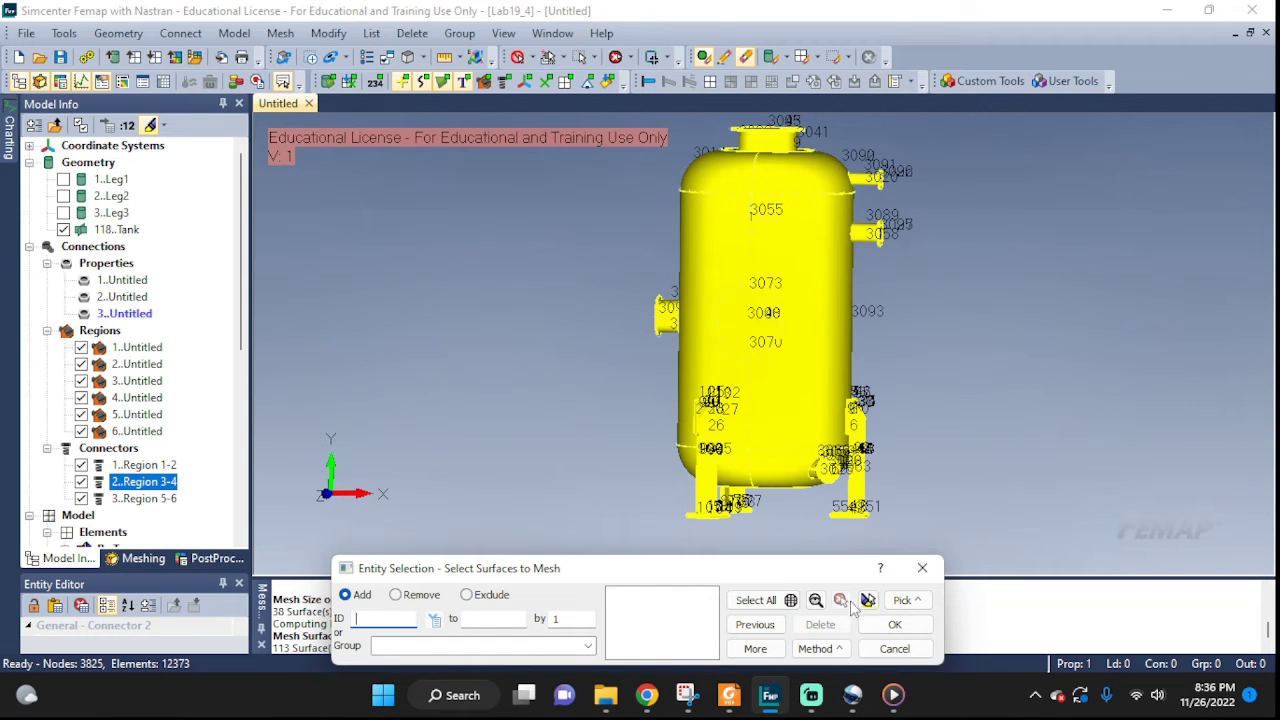
# Box-select the tank surfaces and mesh them with mapped quads using property 2..PLATE E
pyautogui.click(904, 600)
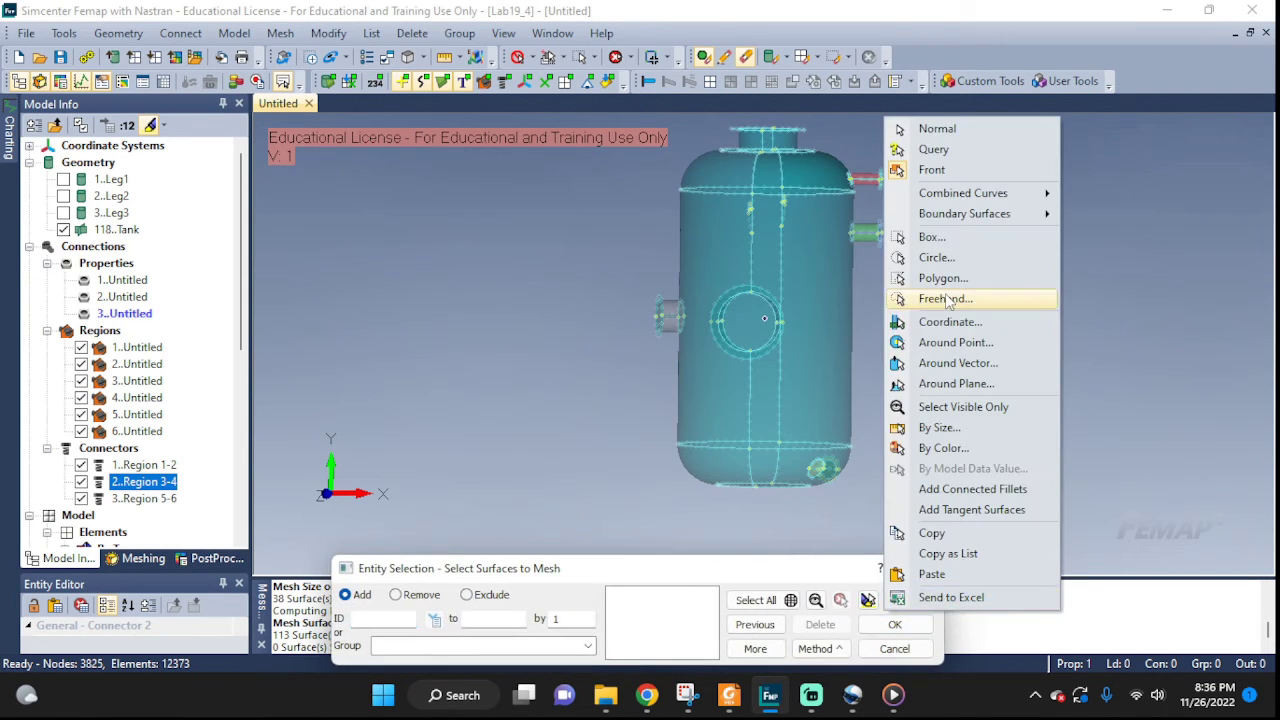
pyautogui.click(932, 237)
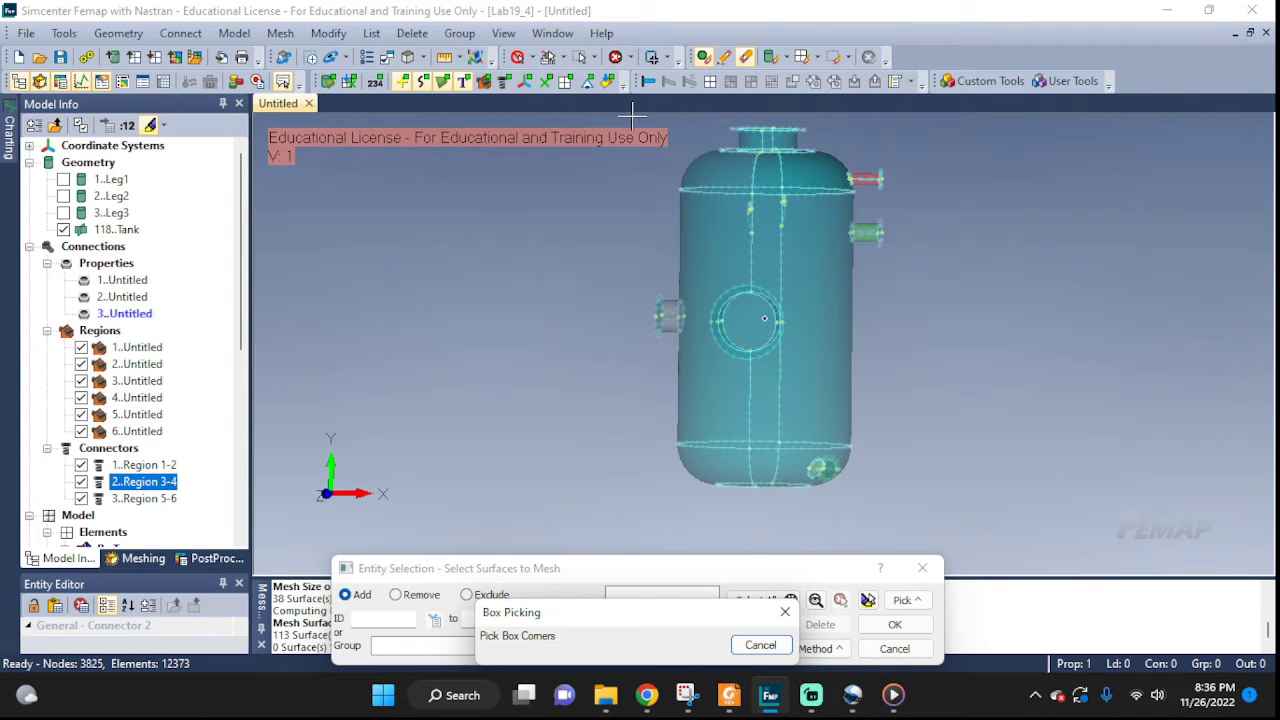
pyautogui.click(926, 508)
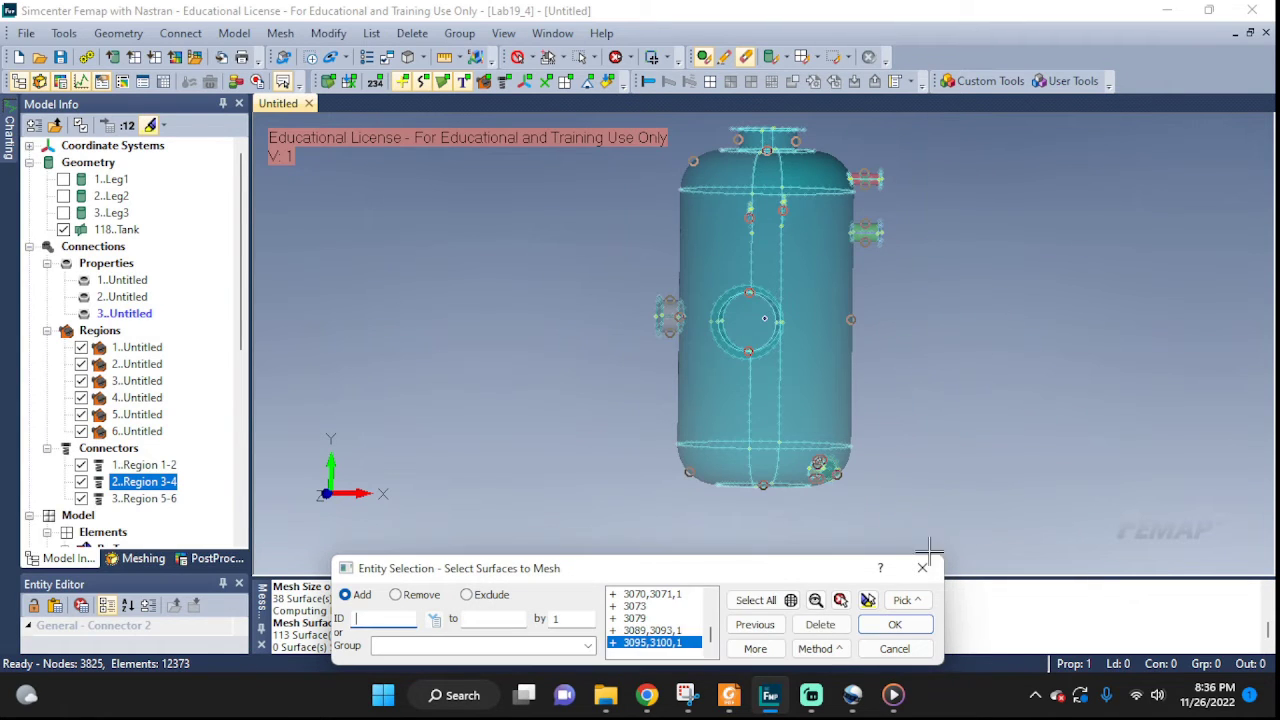
pyautogui.click(890, 627)
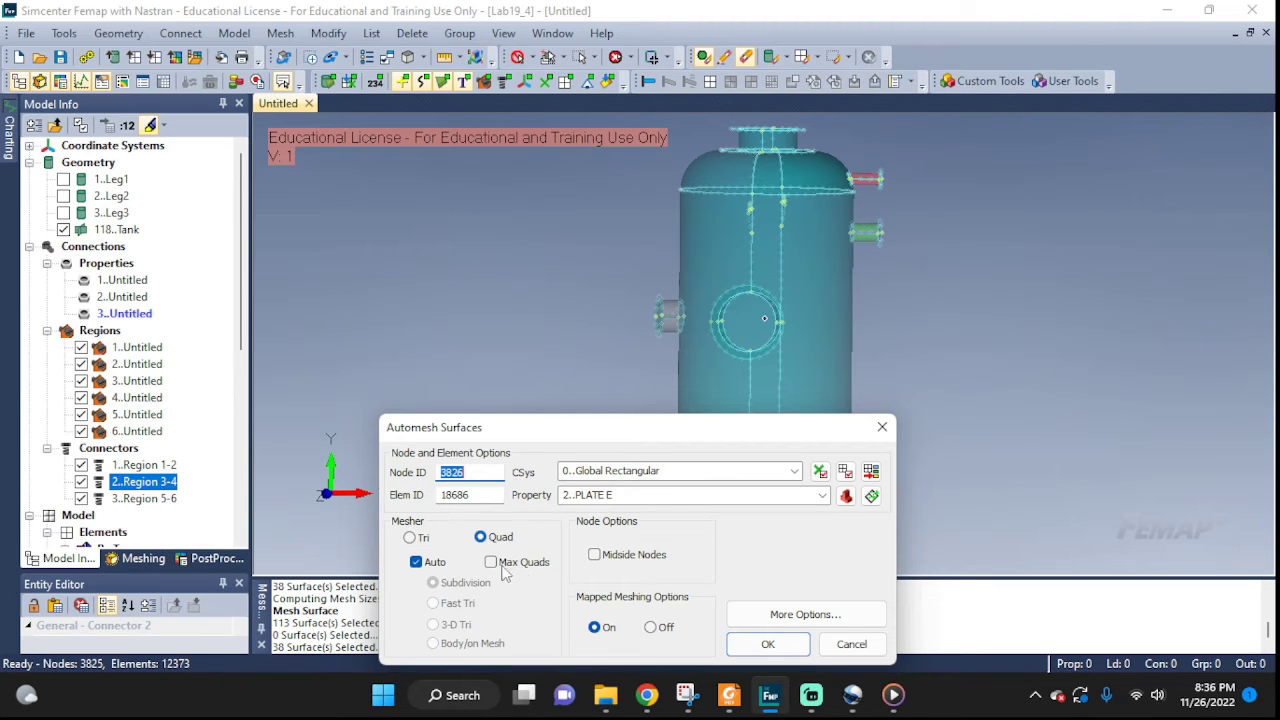
pyautogui.click(766, 645)
pyautogui.scroll(-3, 651, 229)
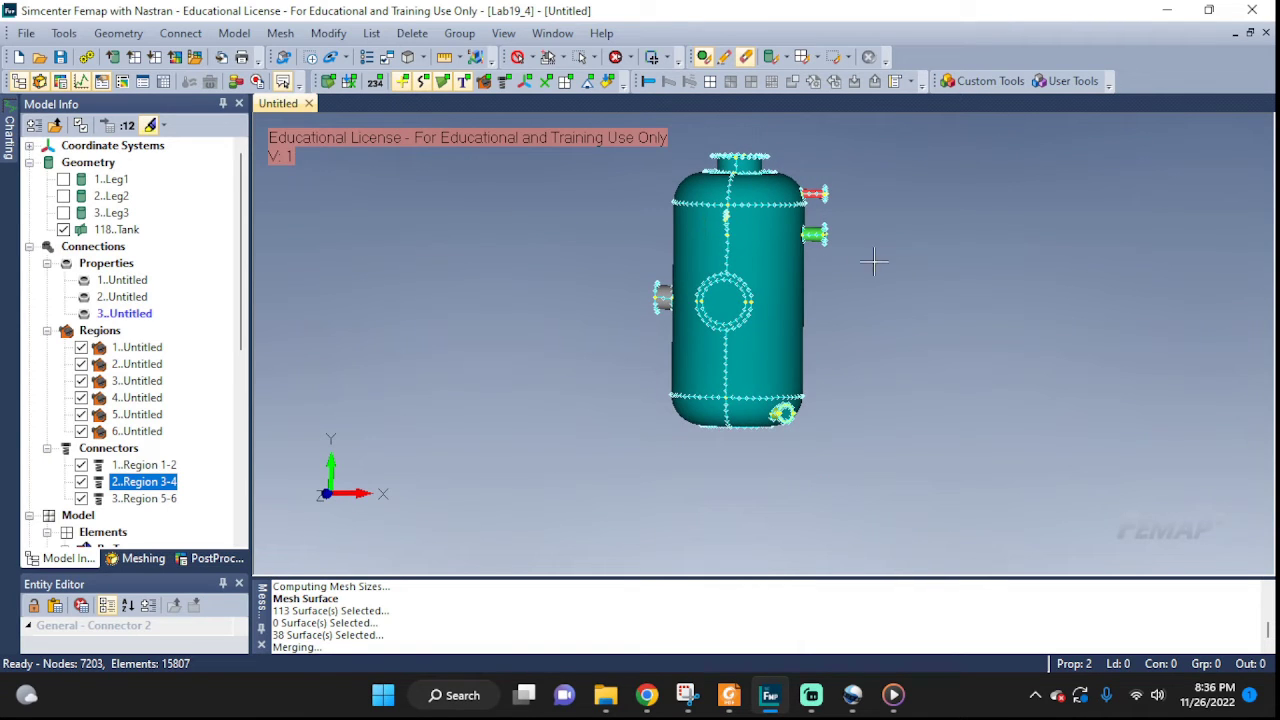
pyautogui.moveTo(873, 262); pyautogui.dragTo(867, 316, button='middle')
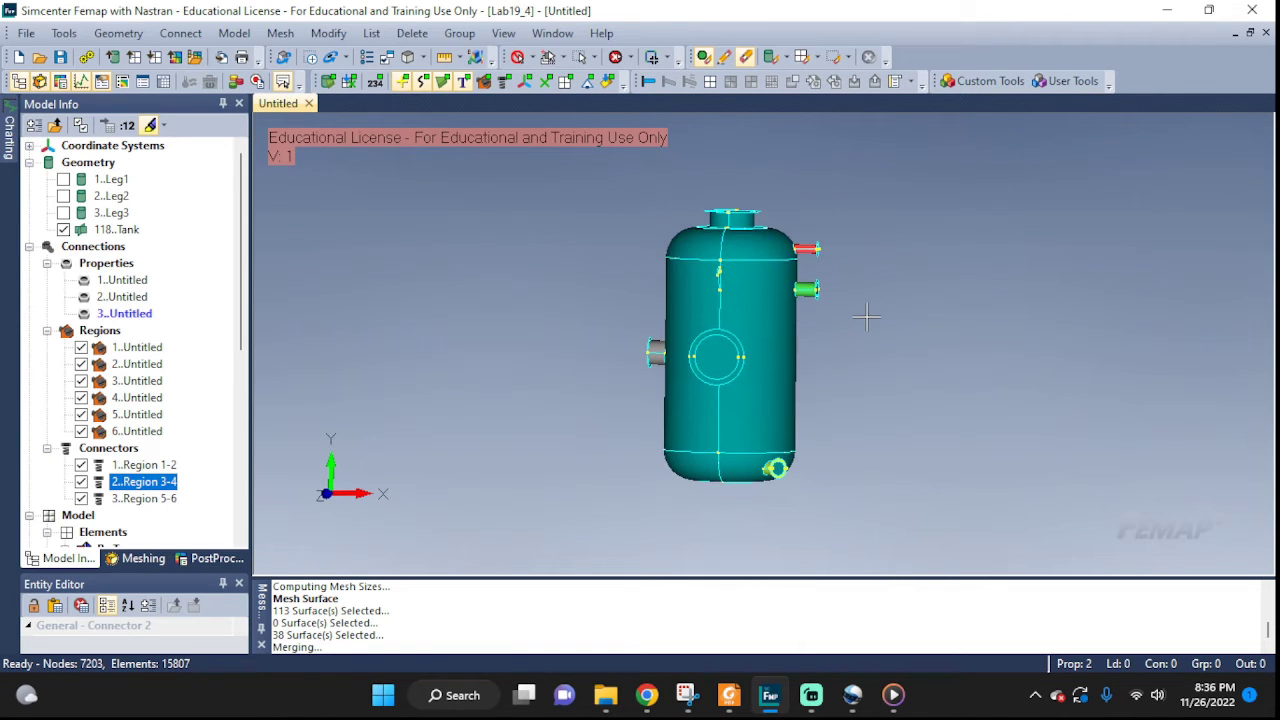
pyautogui.click(349, 81)
# Hide the geometry, contact regions and connectors so only the mesh shows
pyautogui.scroll(5, 781, 337)
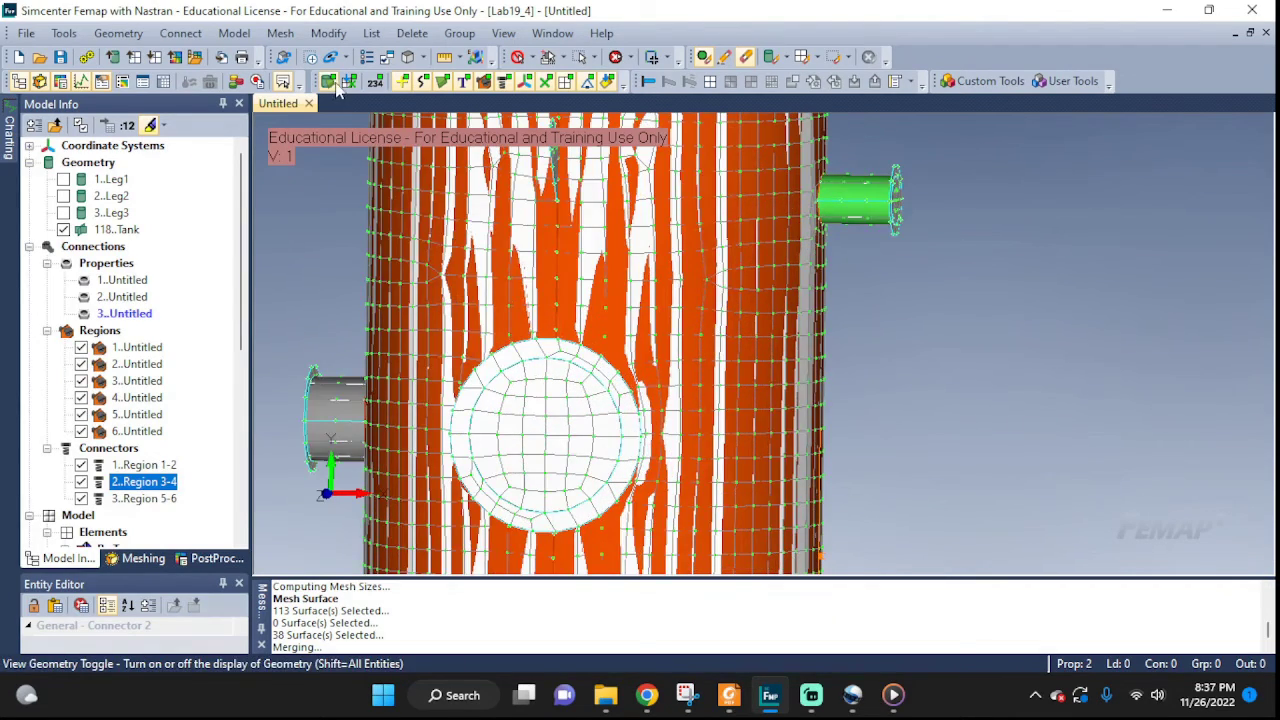
pyautogui.click(402, 81)
pyautogui.scroll(-5, 455, 212)
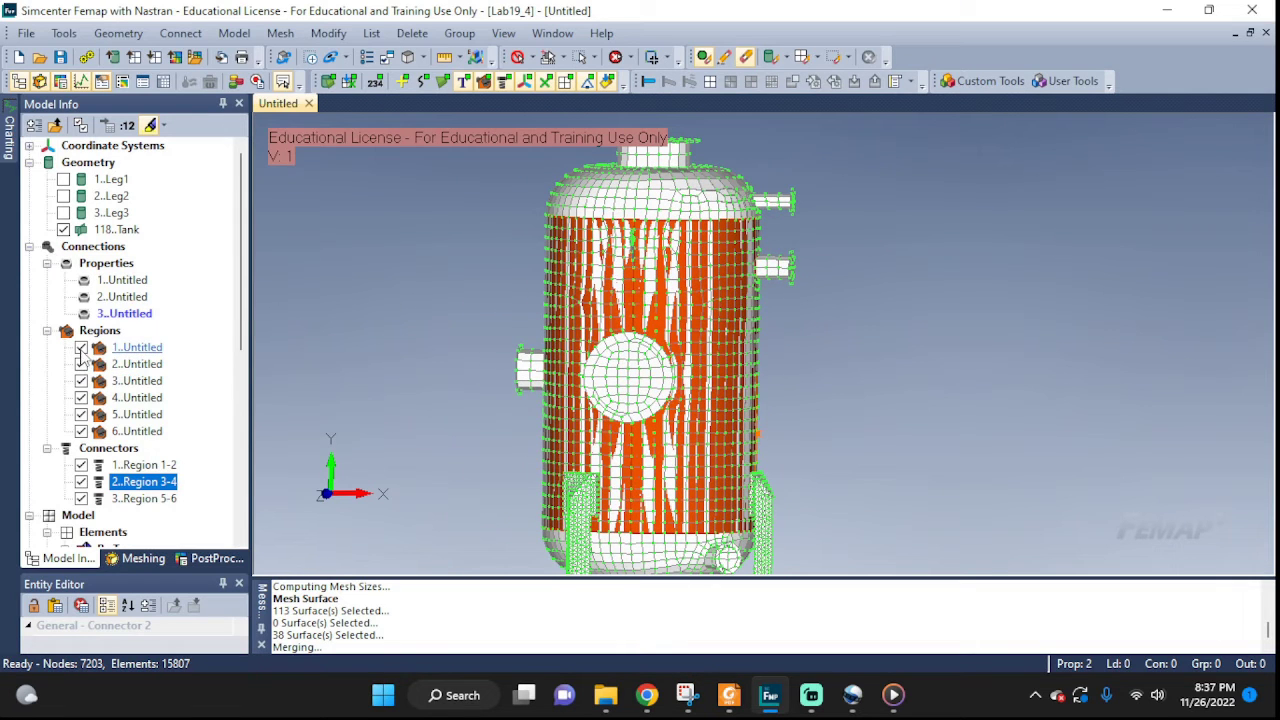
pyautogui.scroll(-2, 96, 346)
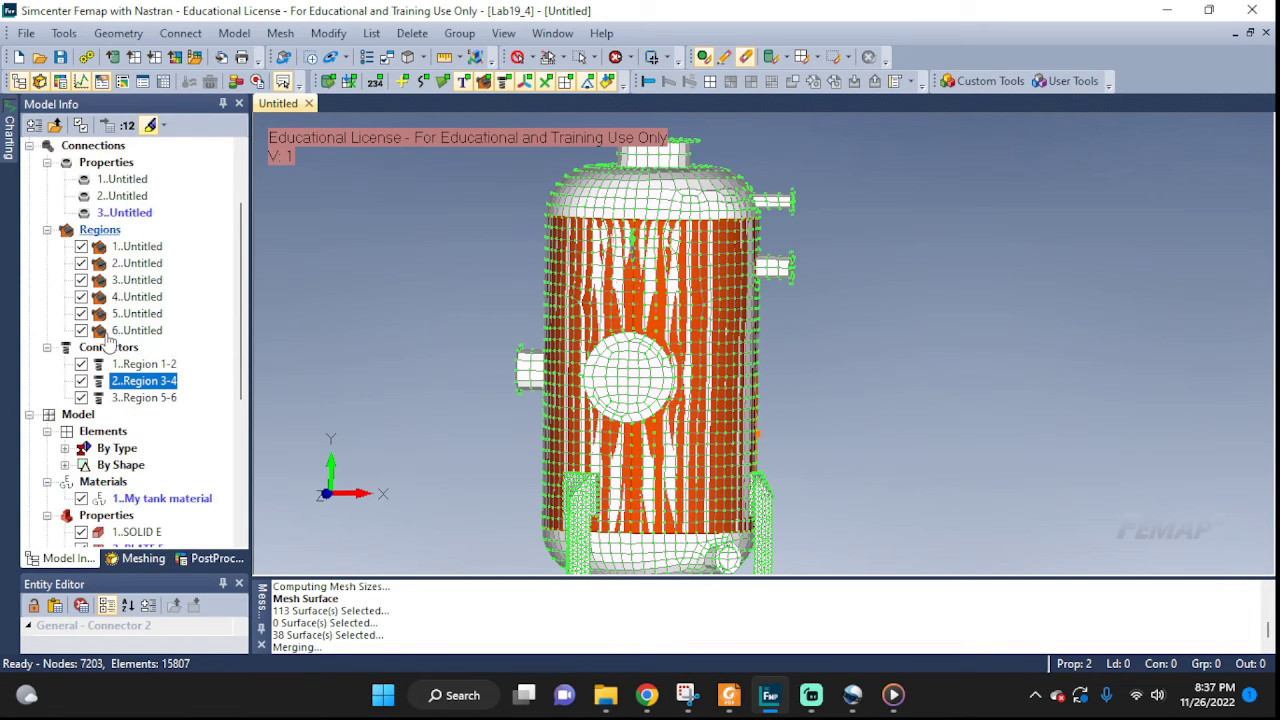
pyautogui.click(81, 381)
pyautogui.click(81, 398)
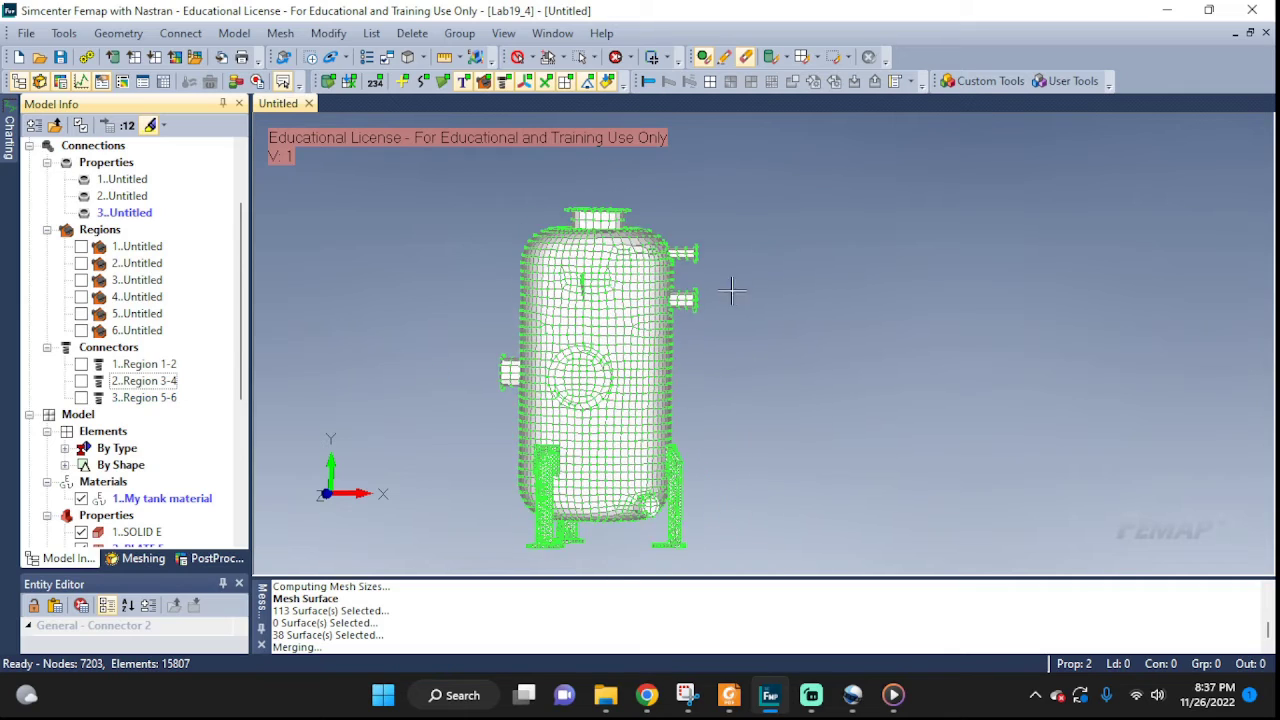
# Zoom in and out to inspect the tet mesh on a leg
pyautogui.scroll(2, 708, 357)
pyautogui.scroll(2, 743, 385)
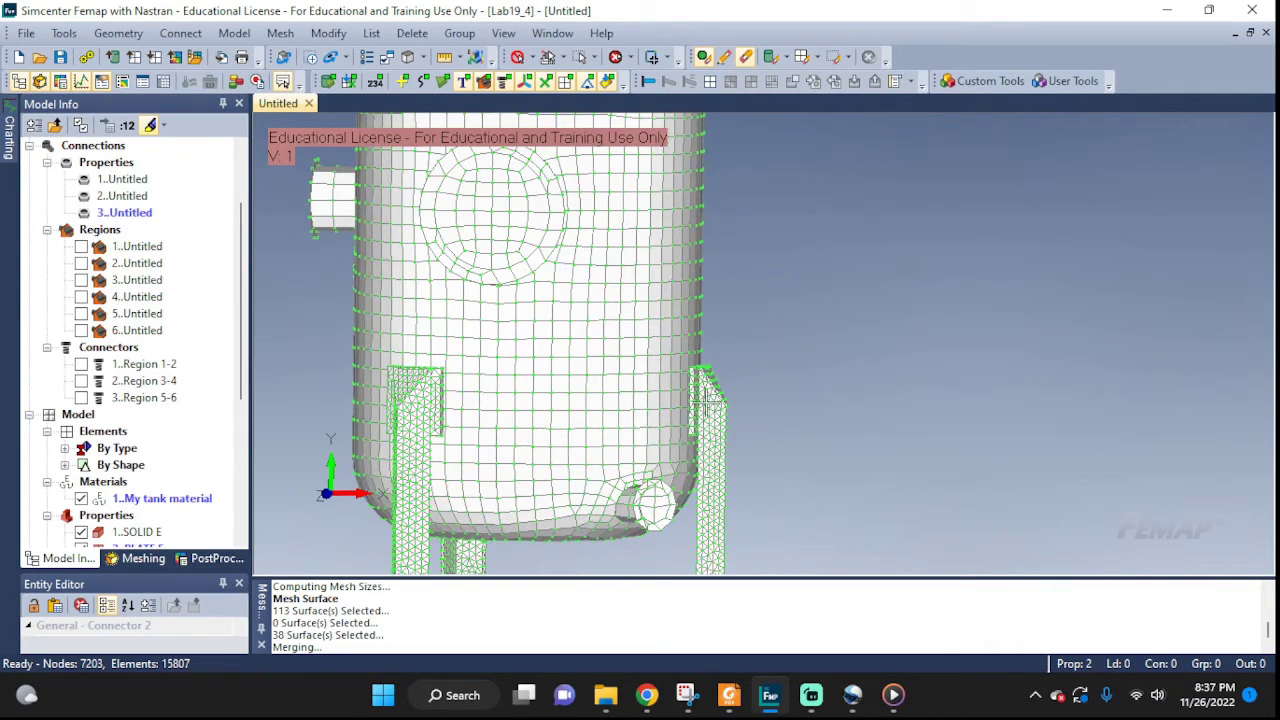
pyautogui.scroll(3, 383, 600)
pyautogui.scroll(-3, 375, 620)
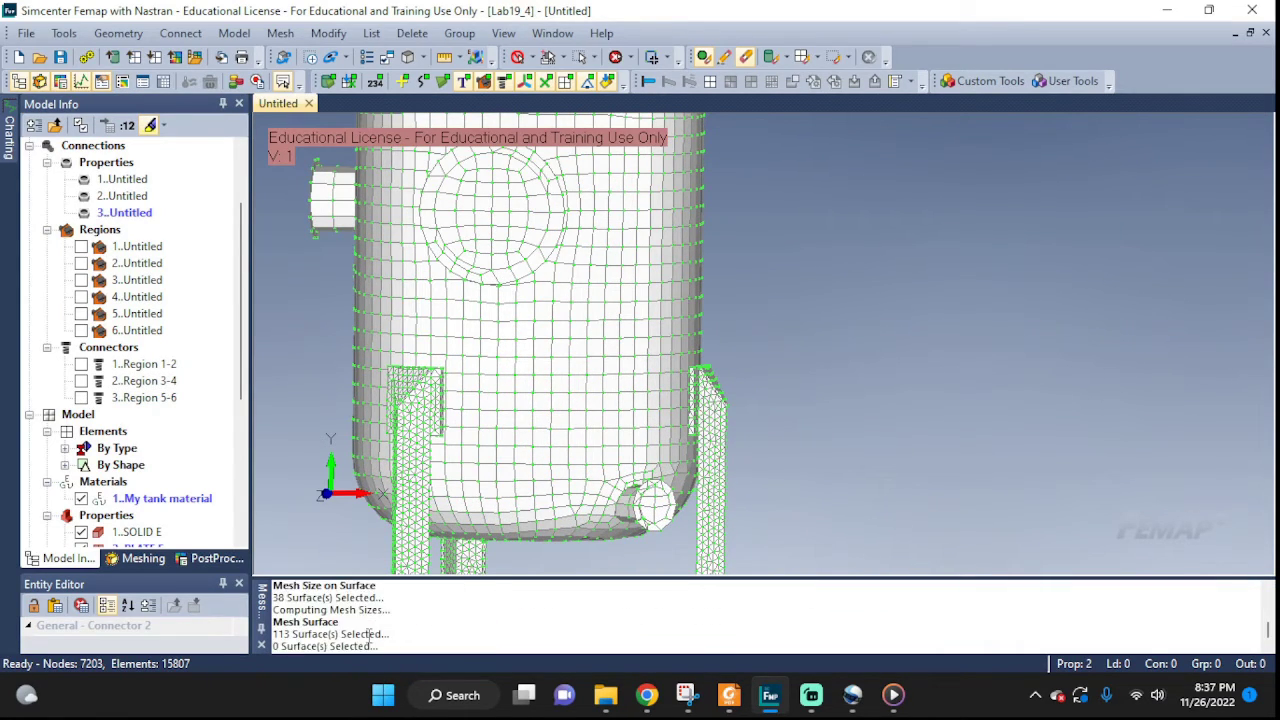
pyautogui.scroll(-8, 369, 638)
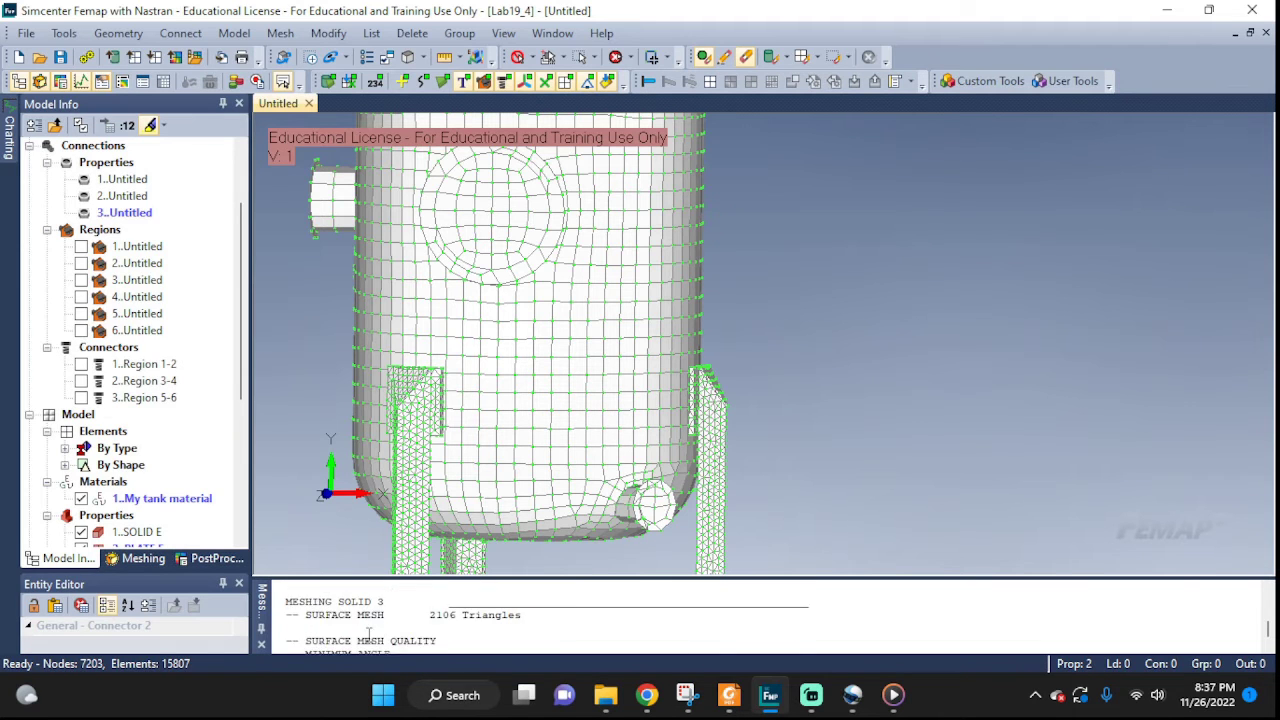
pyautogui.scroll(-10, 369, 638)
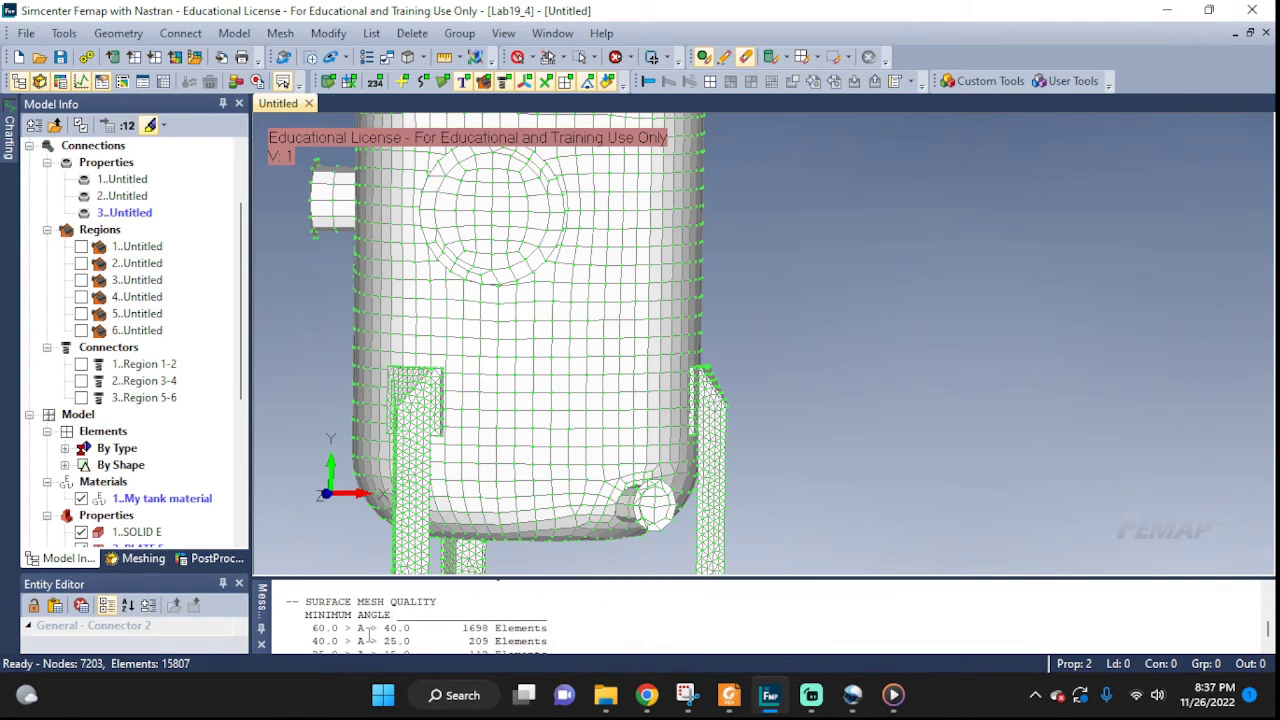
pyautogui.scroll(-10, 370, 635)
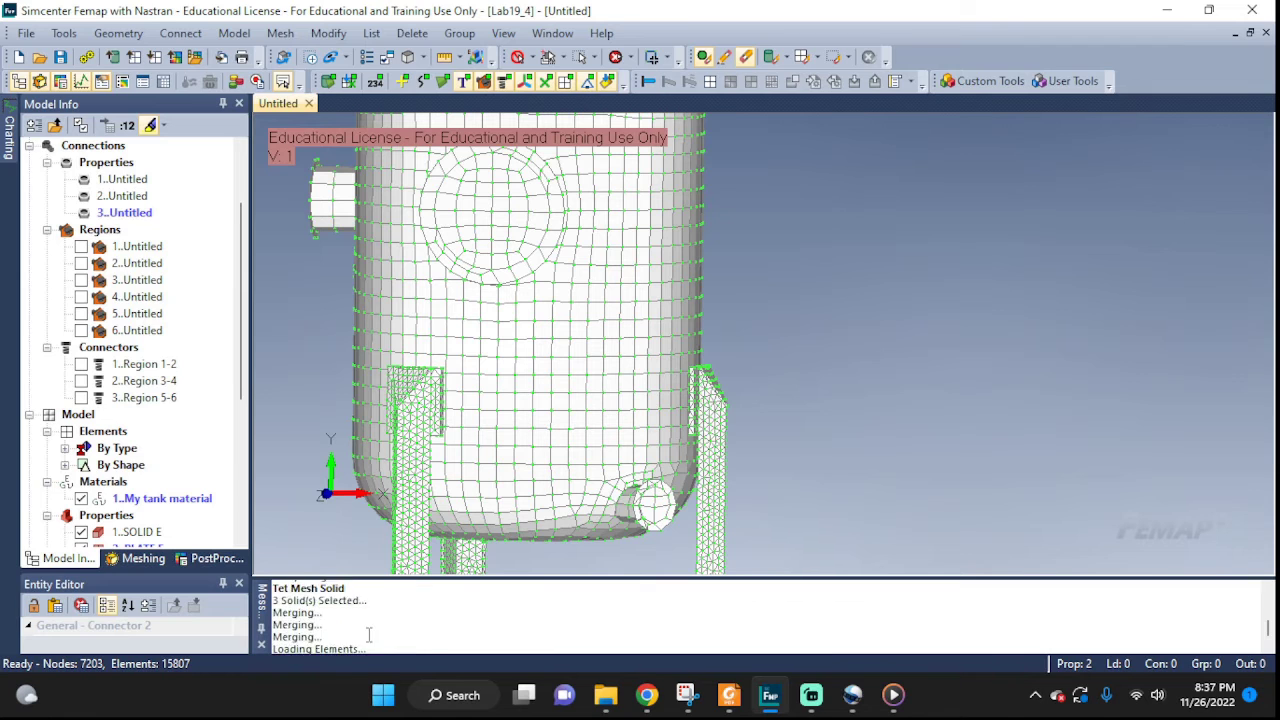
pyautogui.scroll(-3, 370, 636)
pyautogui.scroll(-10, 369, 636)
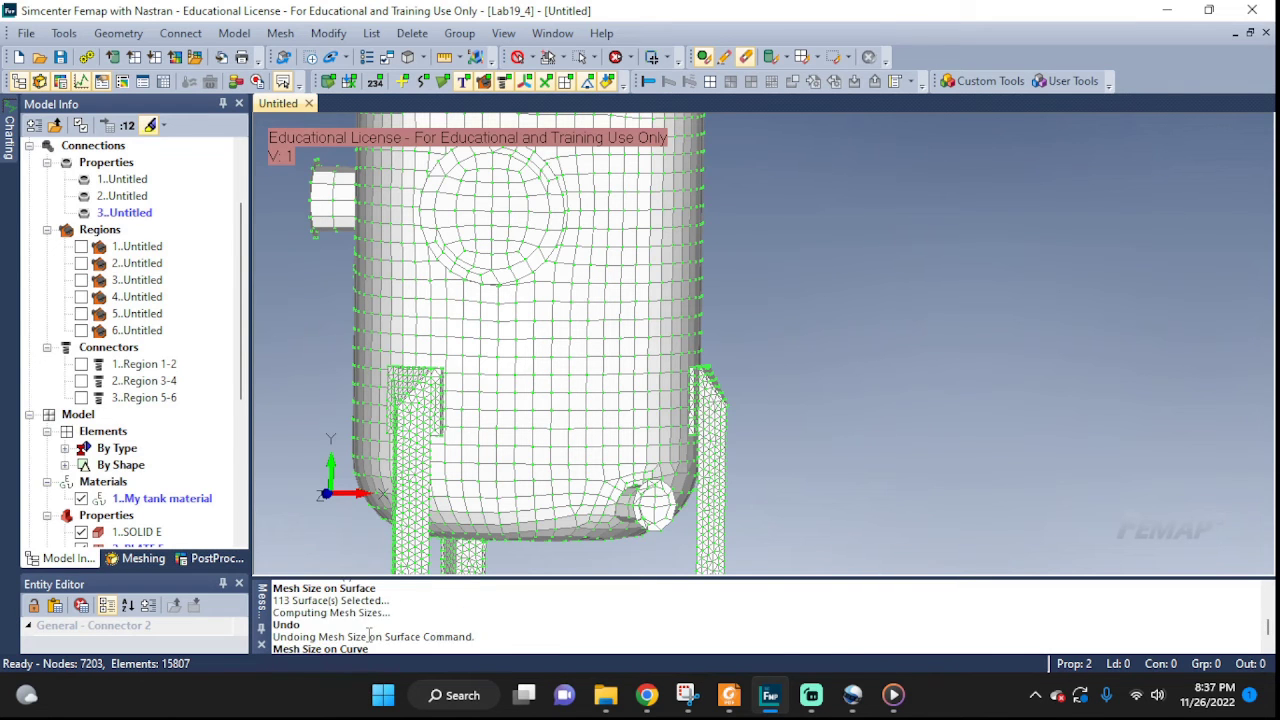
pyautogui.scroll(-8, 369, 636)
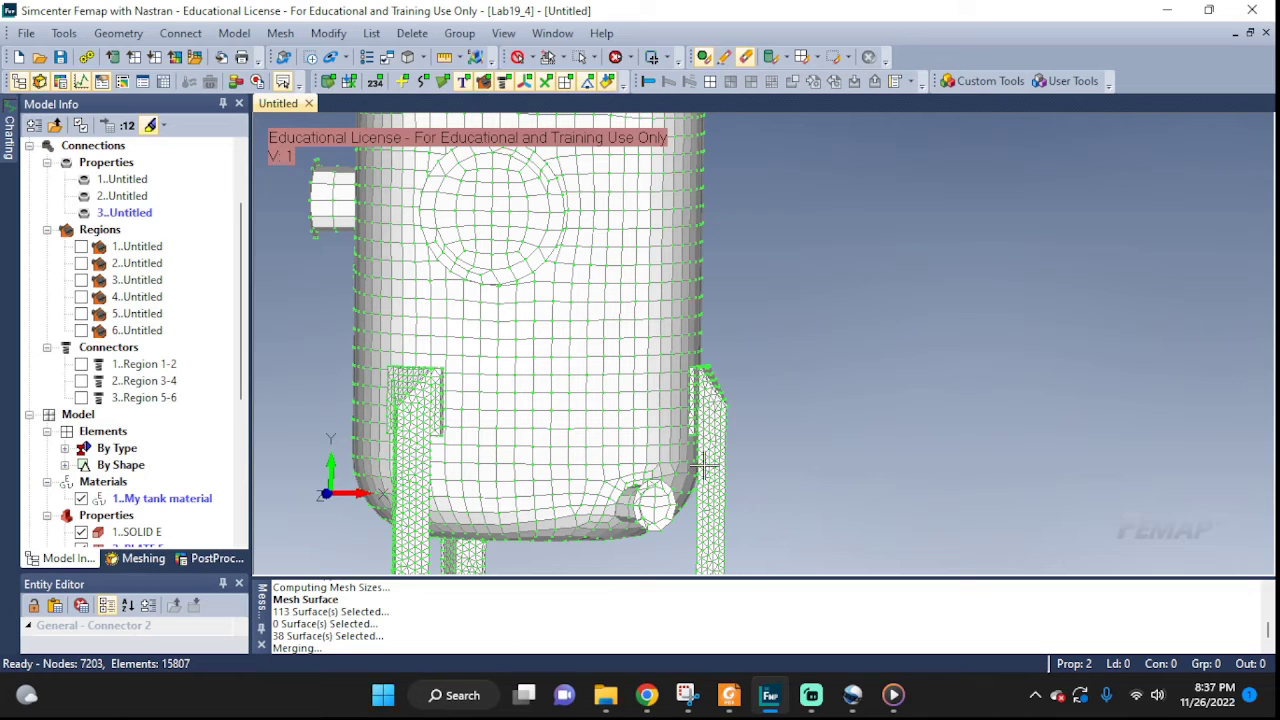
pyautogui.scroll(10, 686, 400)
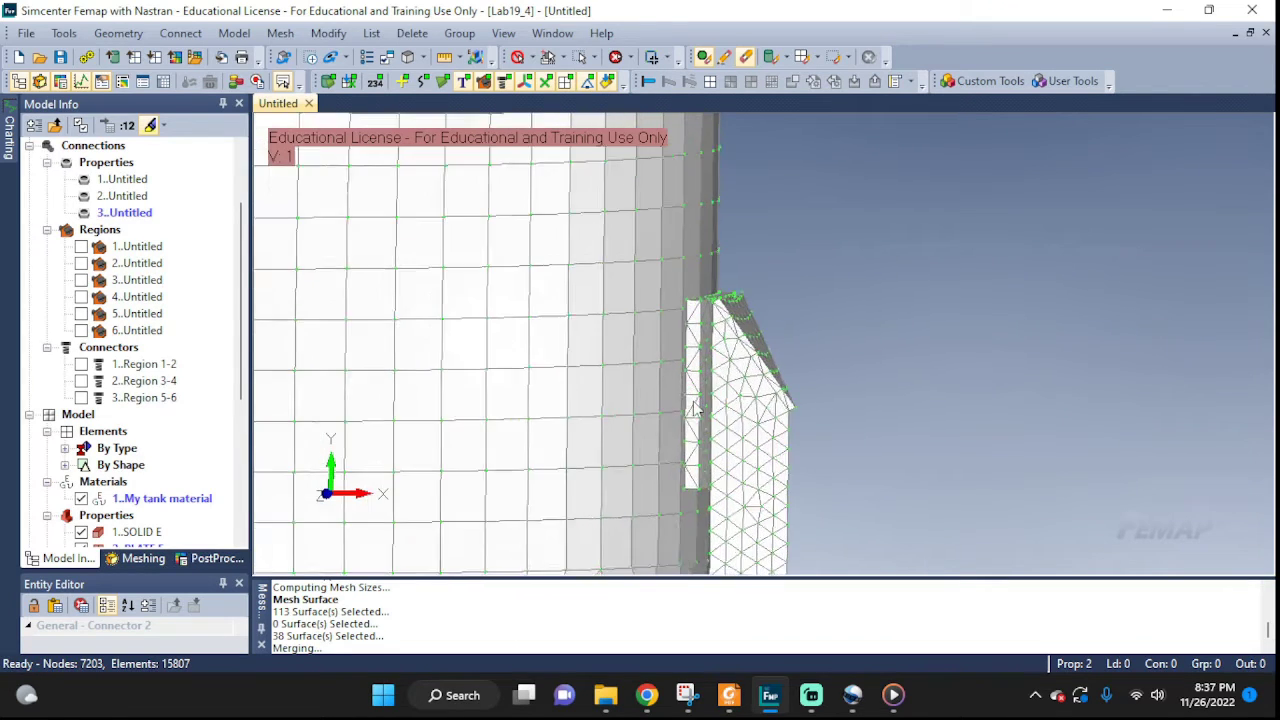
pyautogui.scroll(5, 692, 298)
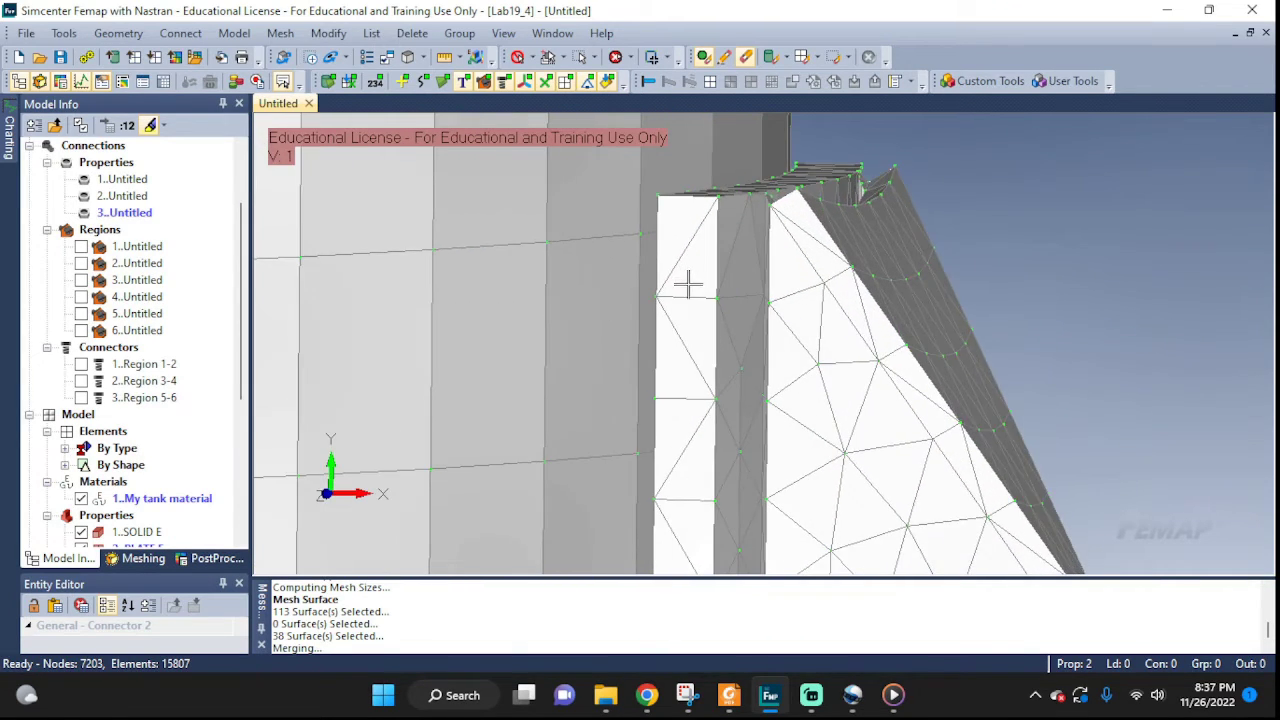
pyautogui.scroll(-6, 690, 290)
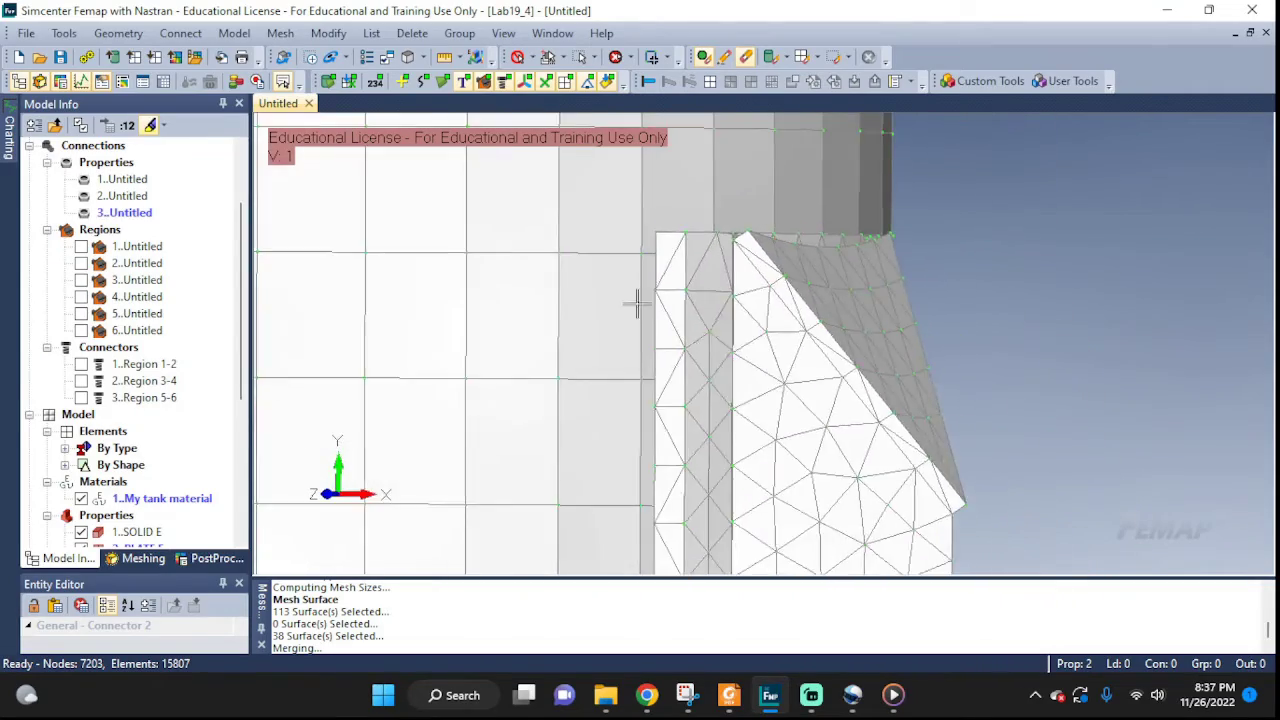
pyautogui.scroll(-8, 636, 320)
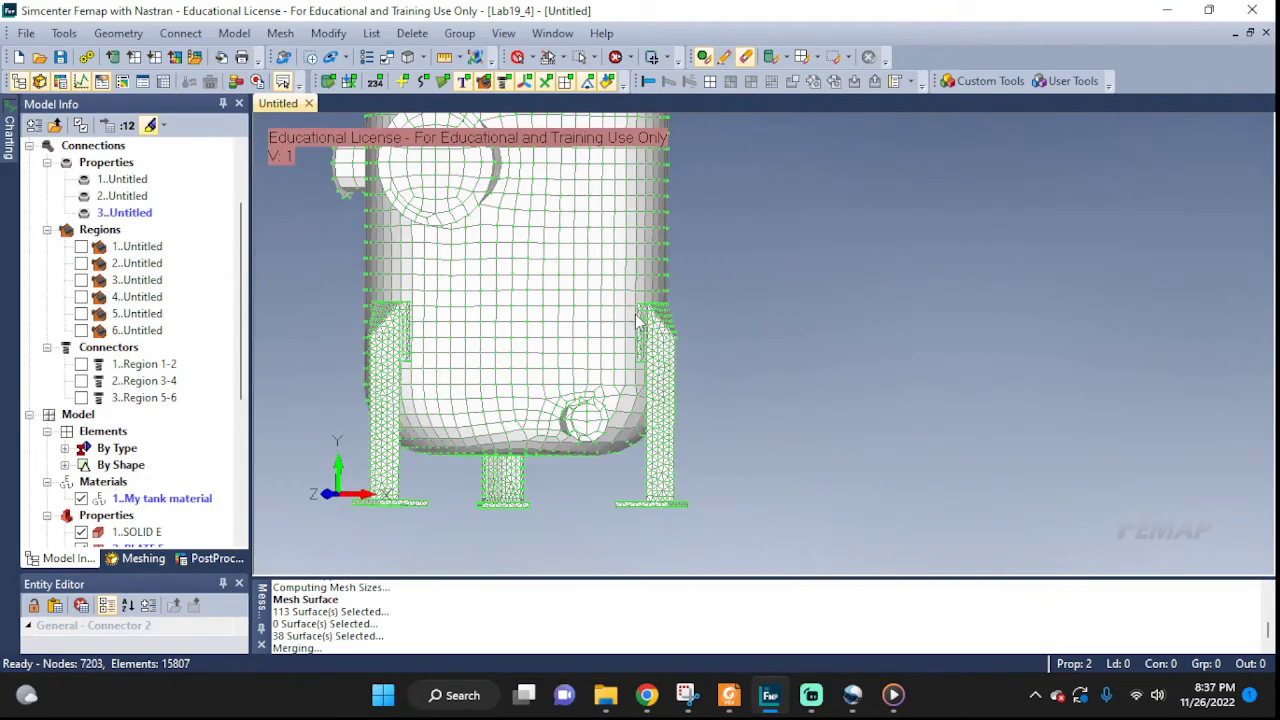
pyautogui.scroll(4, 600, 325)
pyautogui.moveTo(543, 340); pyautogui.dragTo(752, 433, button='middle')
pyautogui.scroll(-4, 851, 371)
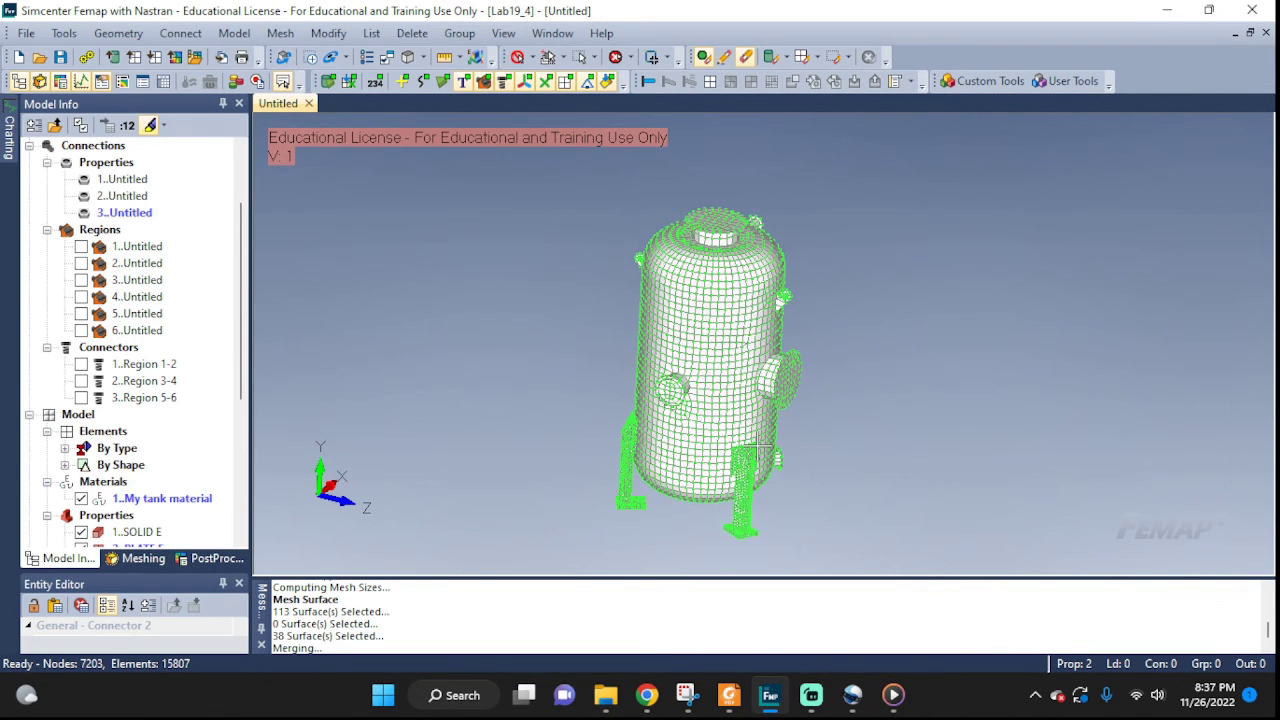
pyautogui.moveTo(764, 453); pyautogui.dragTo(730, 407, button='middle')
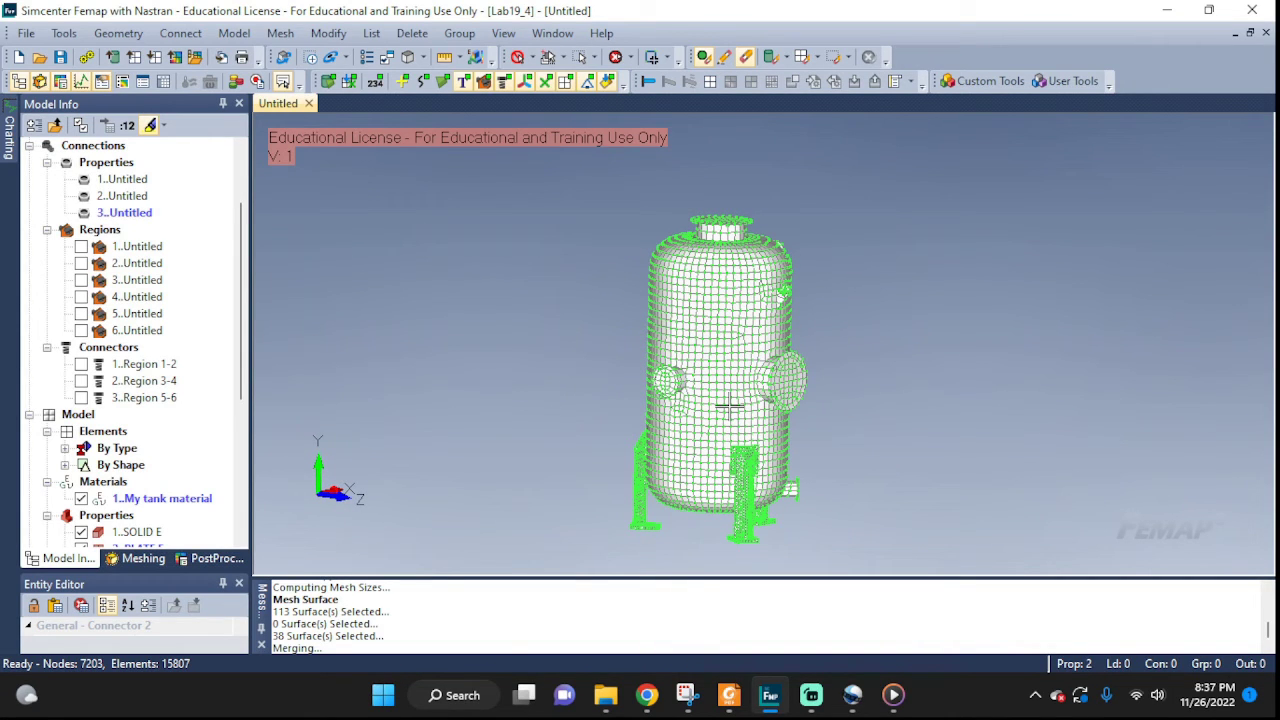